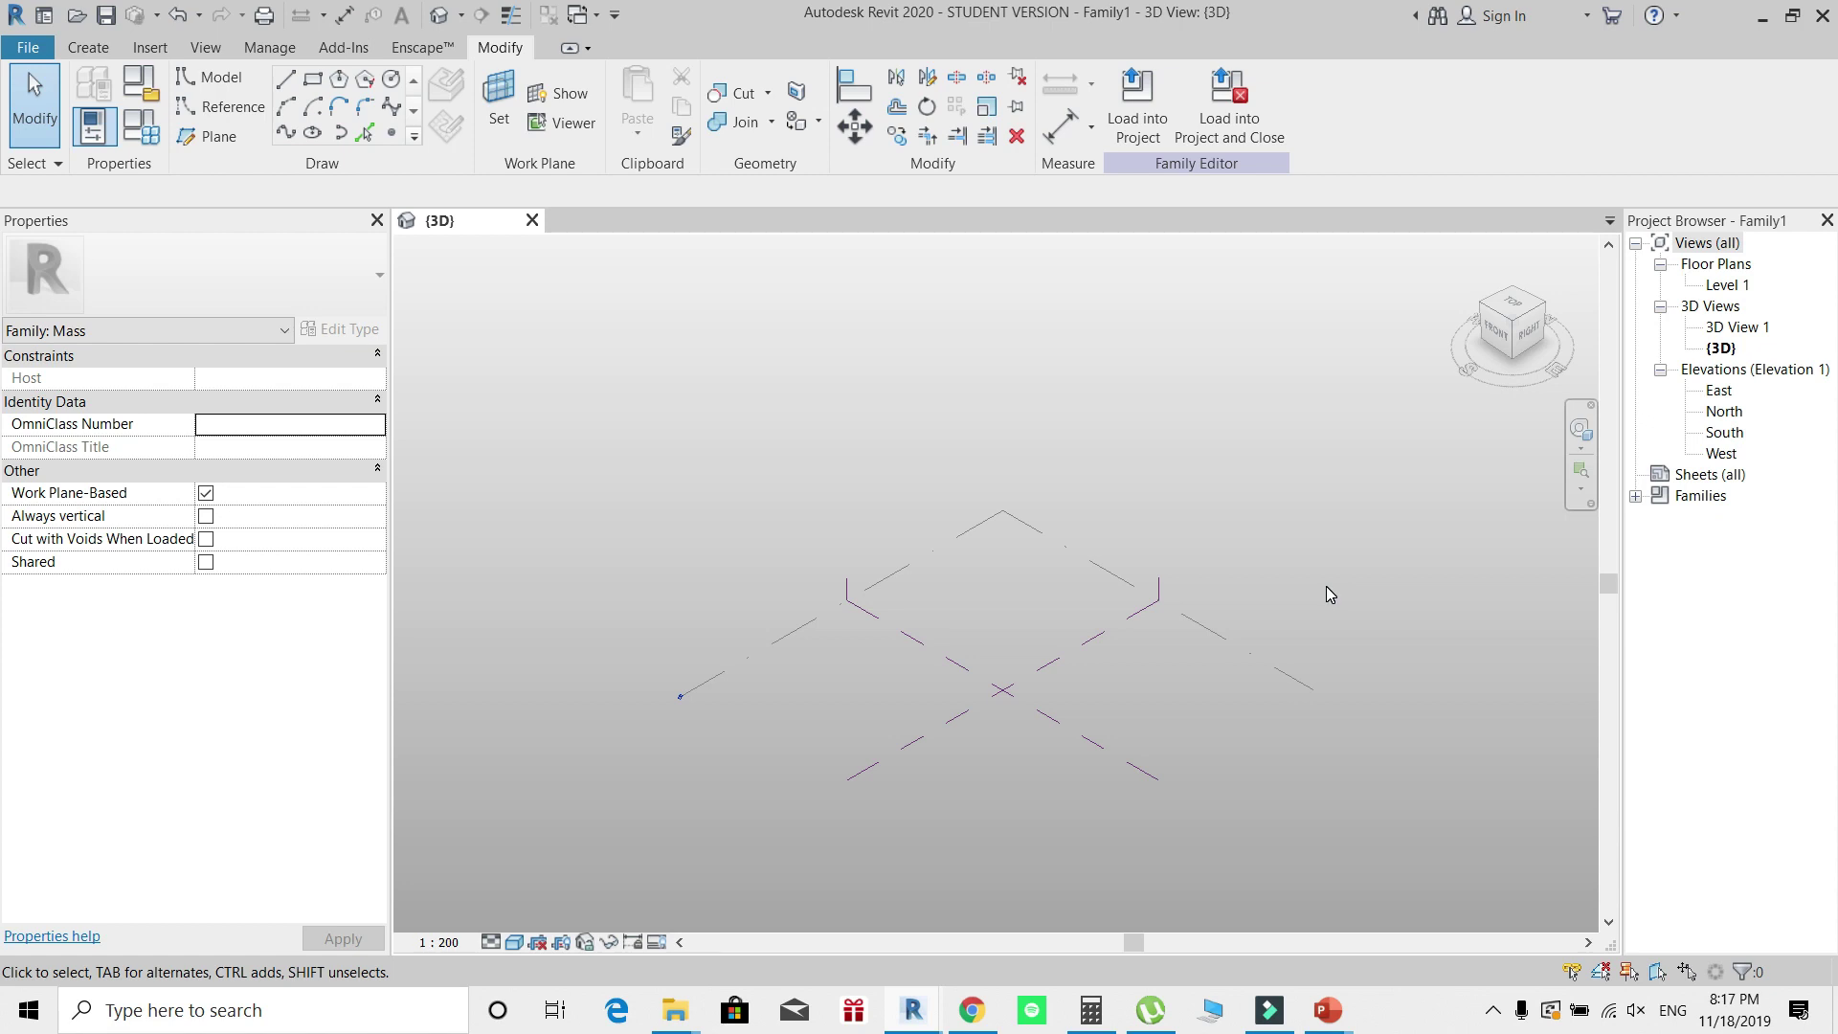
# Step: Add two levels above Level 1 at elevations 30000 and 60000, each with a plan view
pyautogui.click(88, 48)
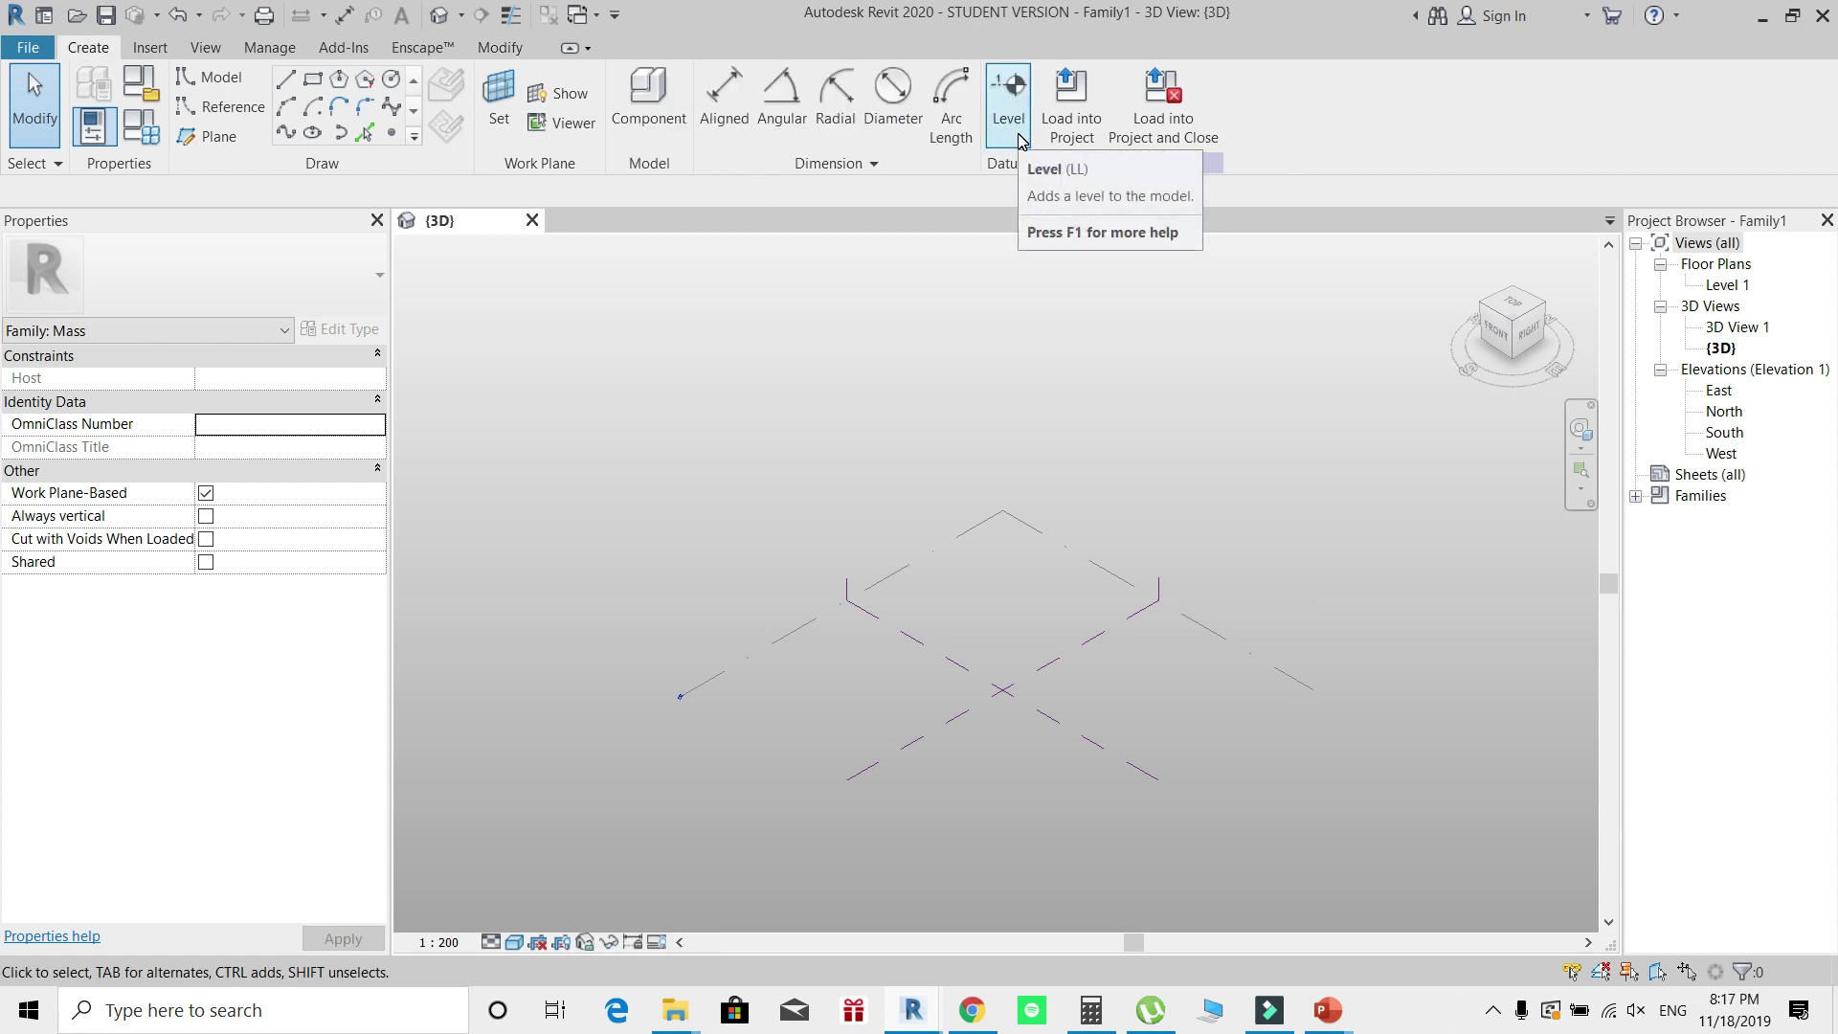
pyautogui.click(1010, 105)
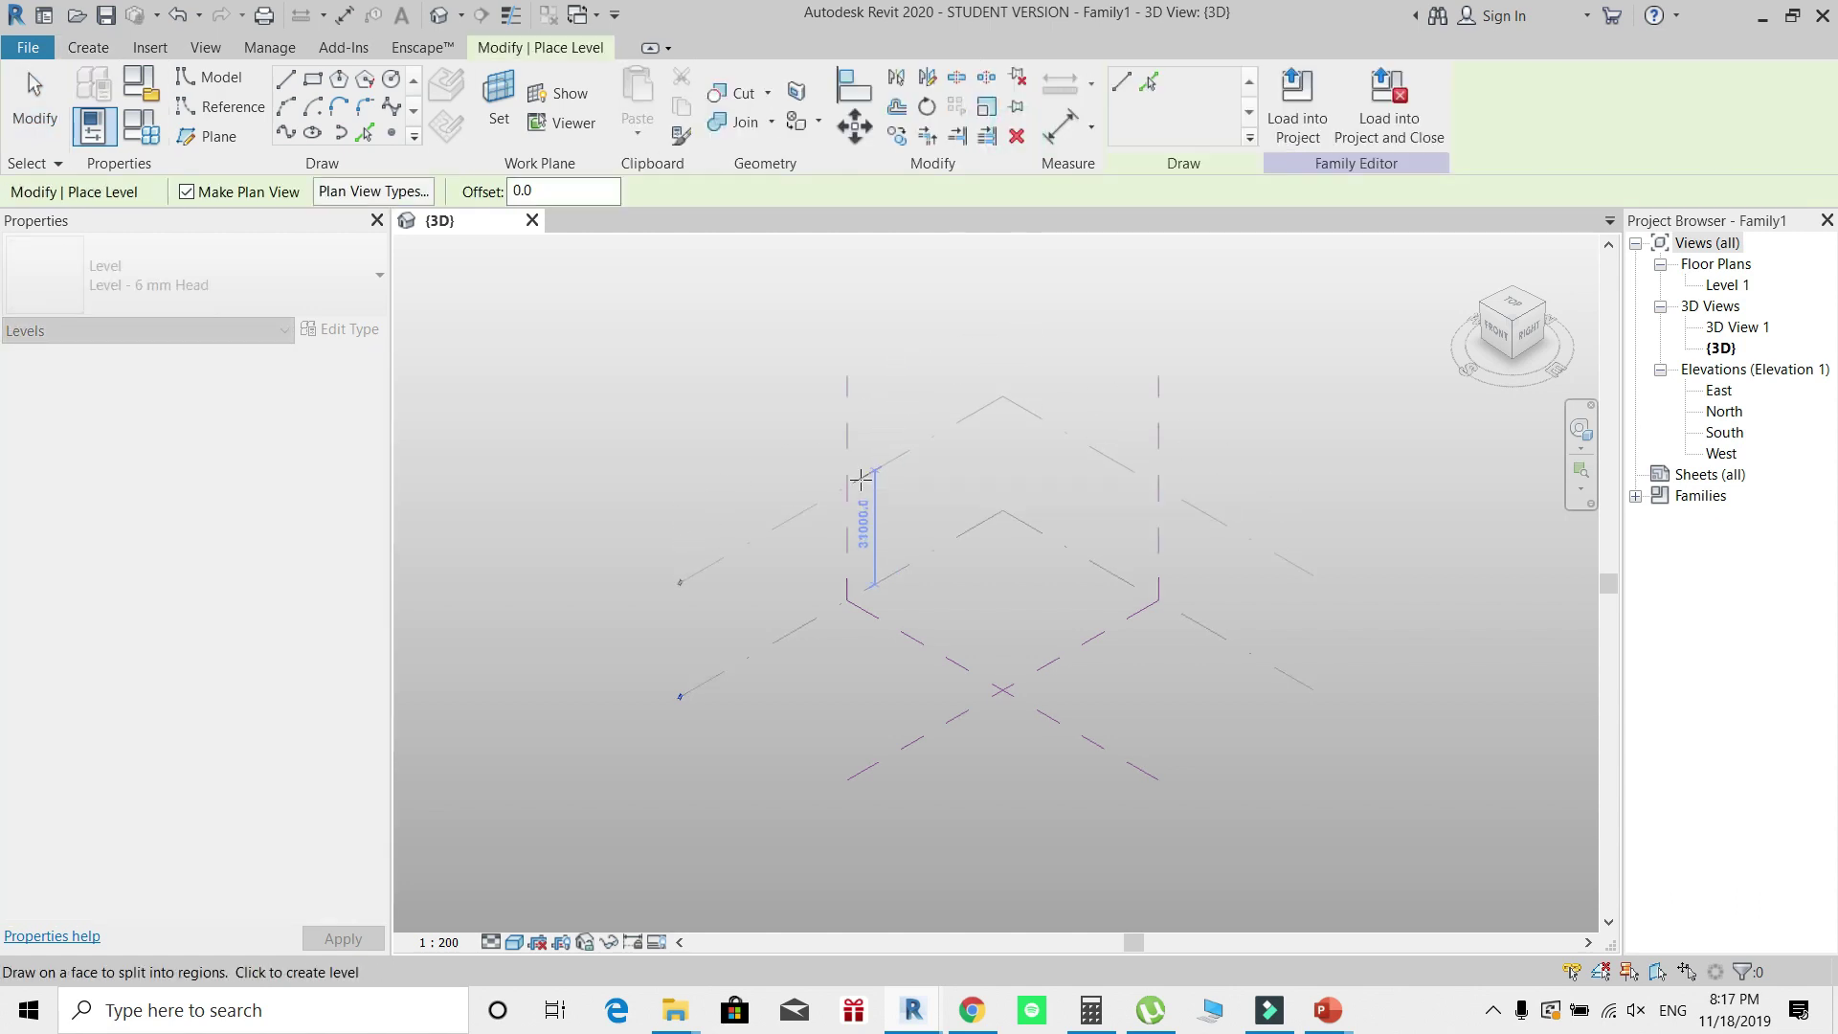
pyautogui.click(860, 478)
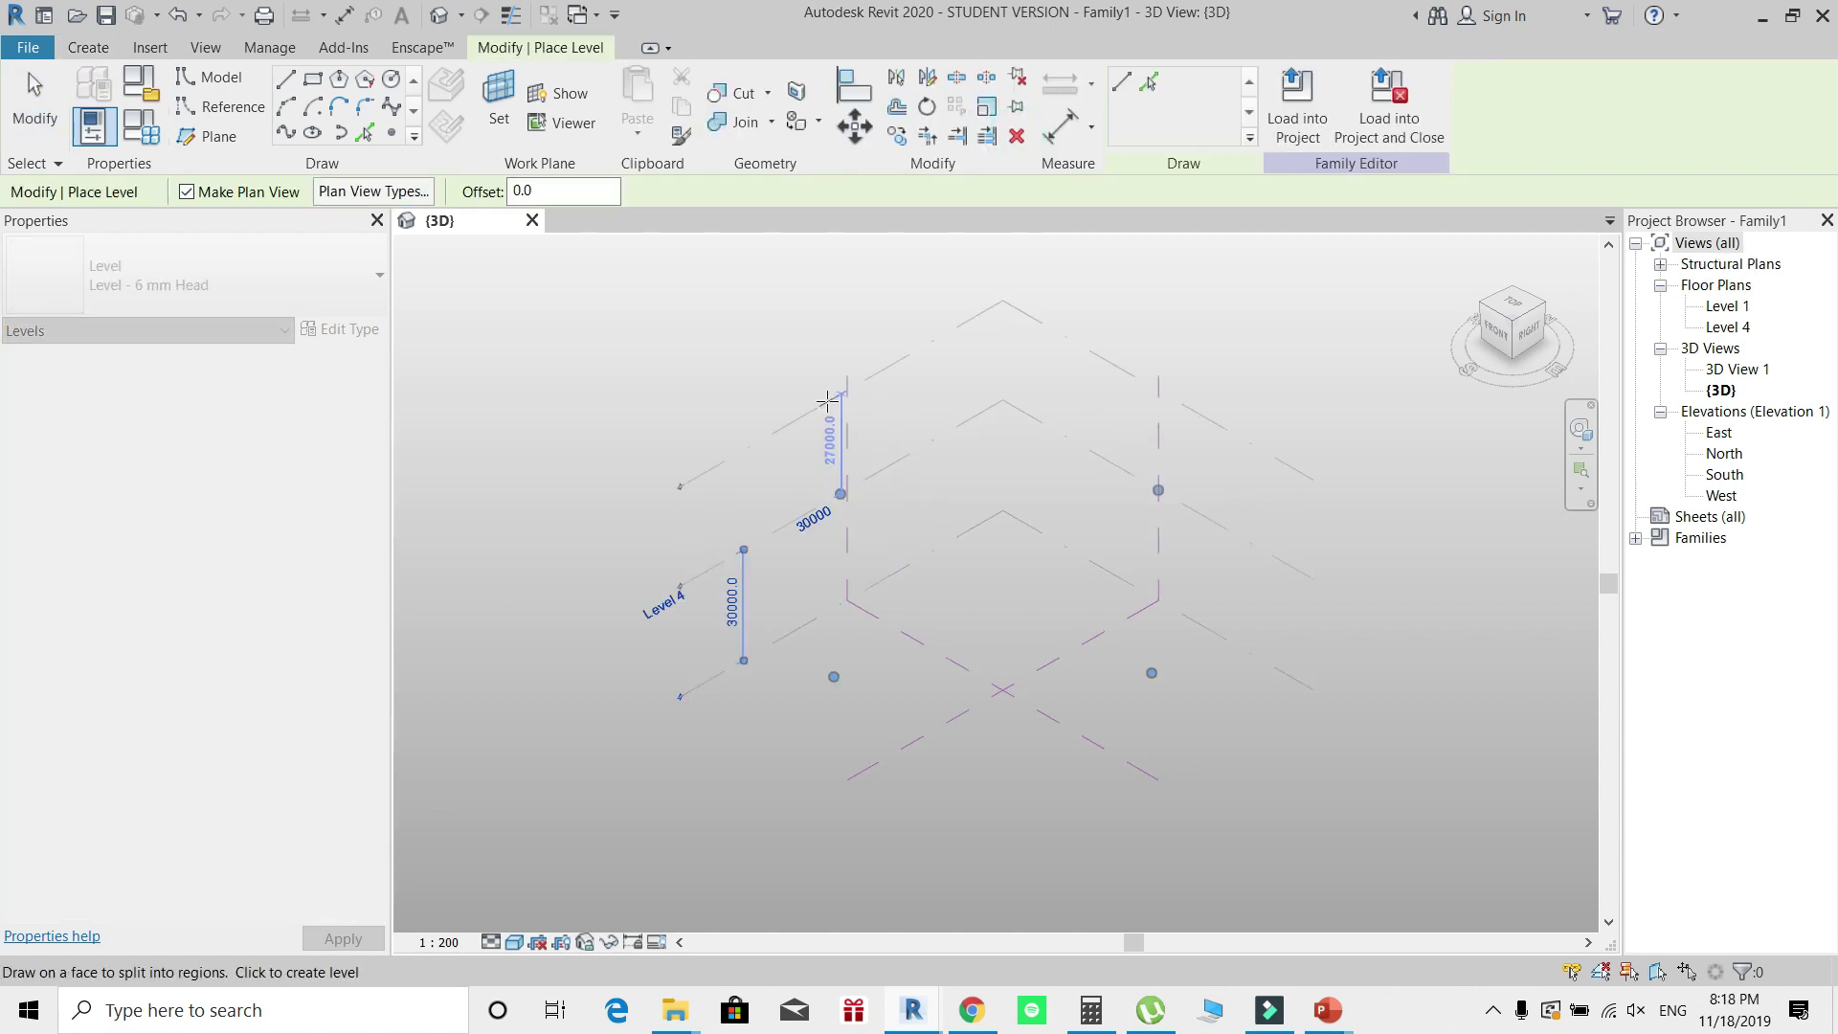
pyautogui.click(828, 388)
pyautogui.press('Escape')
pyautogui.press('Escape')
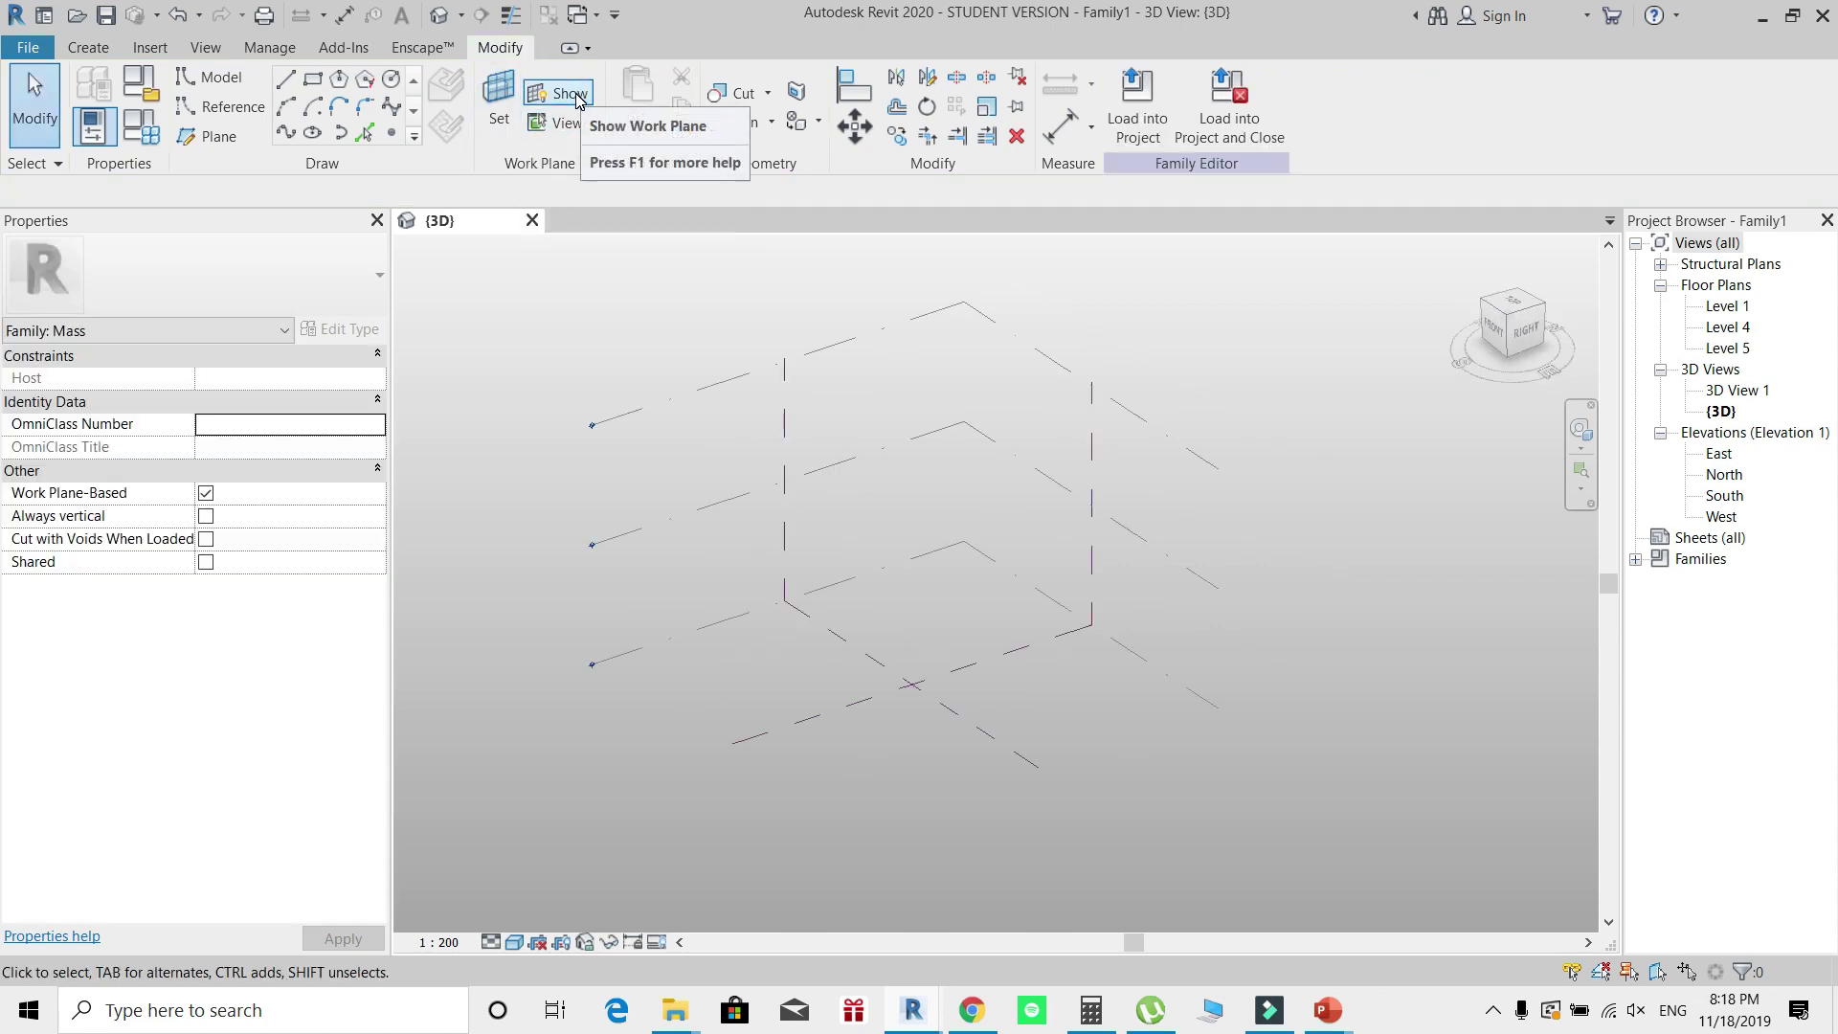
# Step: Show the work plane and draw a model-line spline through five control points on Level 1, crossing the plane along its length
pyautogui.click(570, 94)
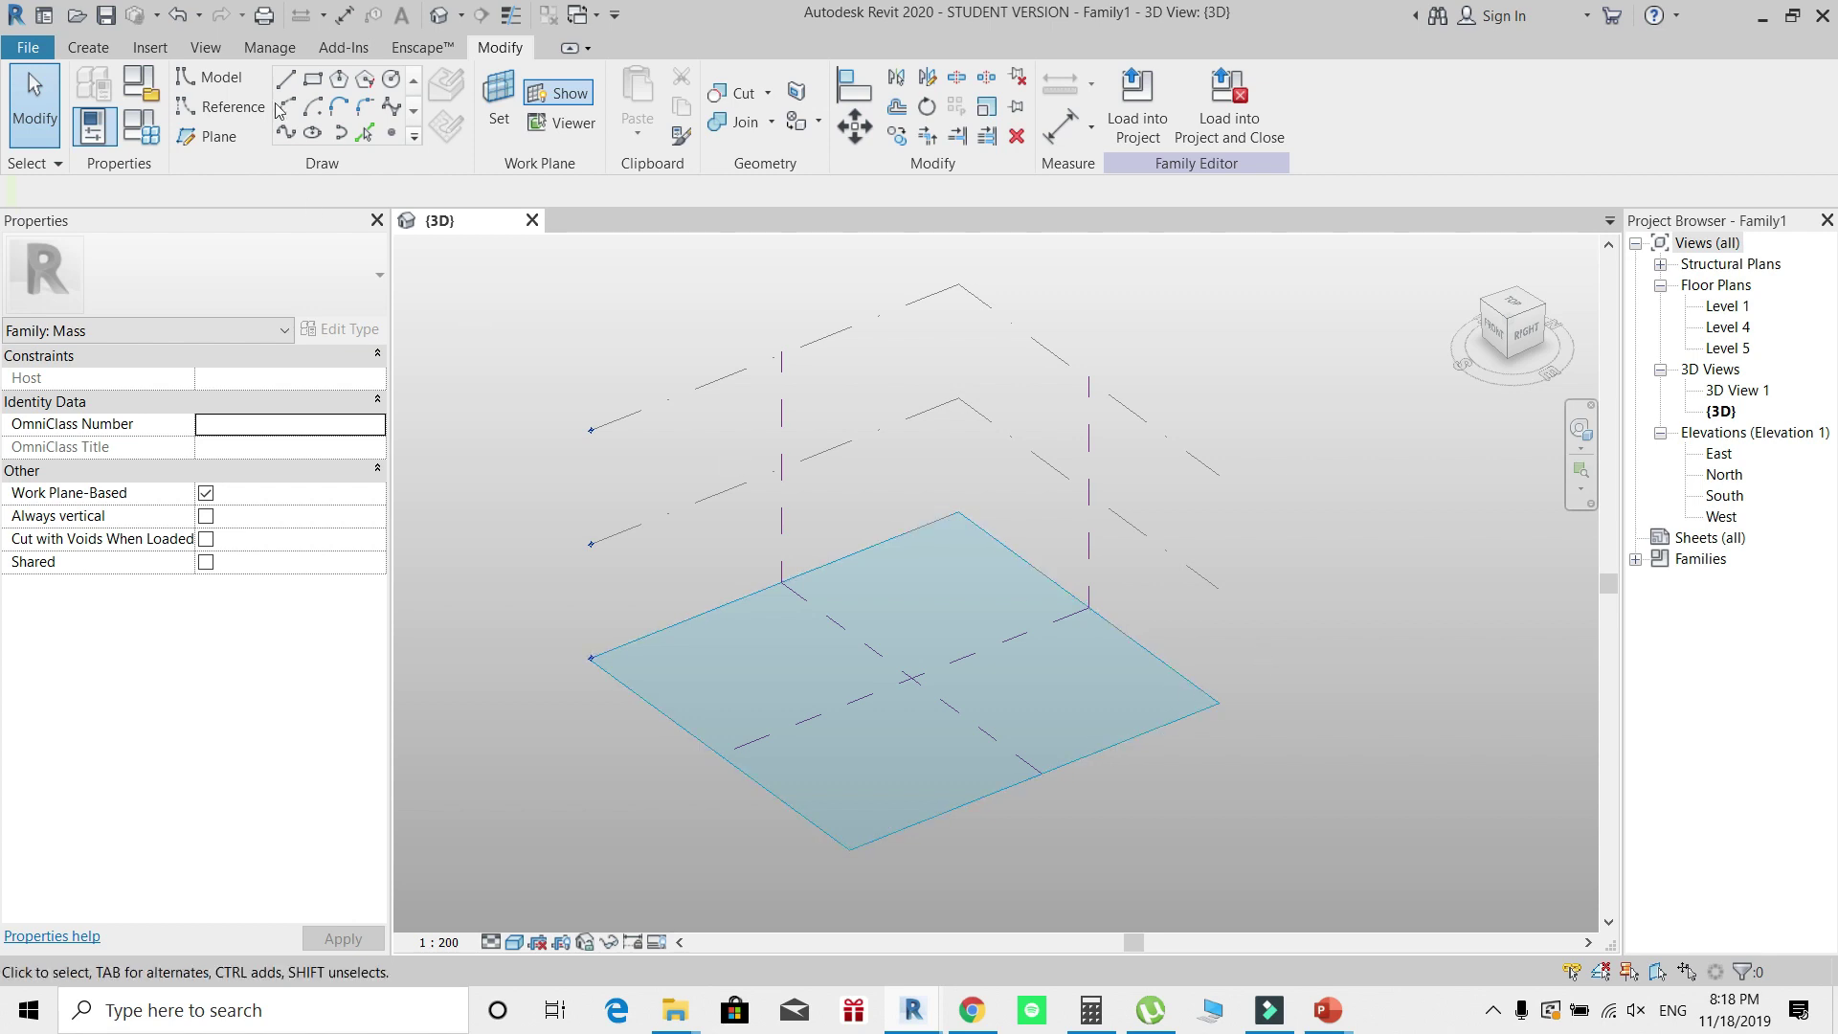
pyautogui.click(286, 137)
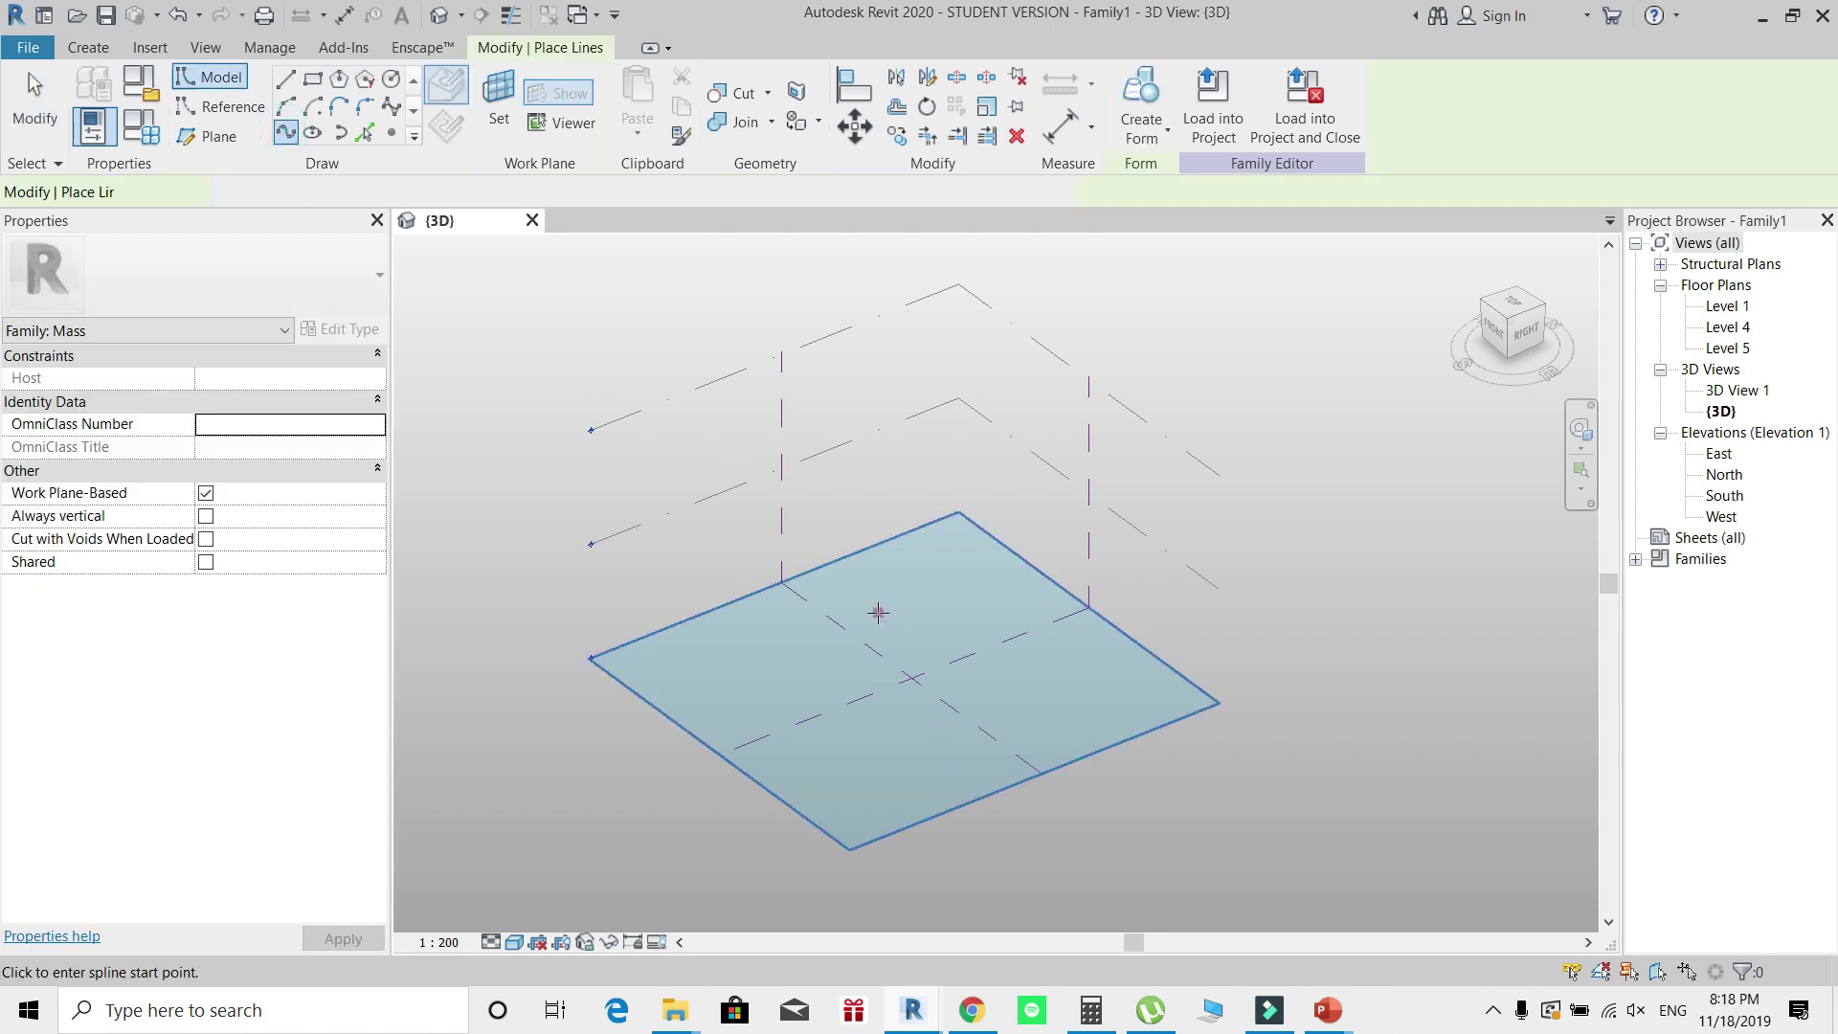
pyautogui.click(870, 601)
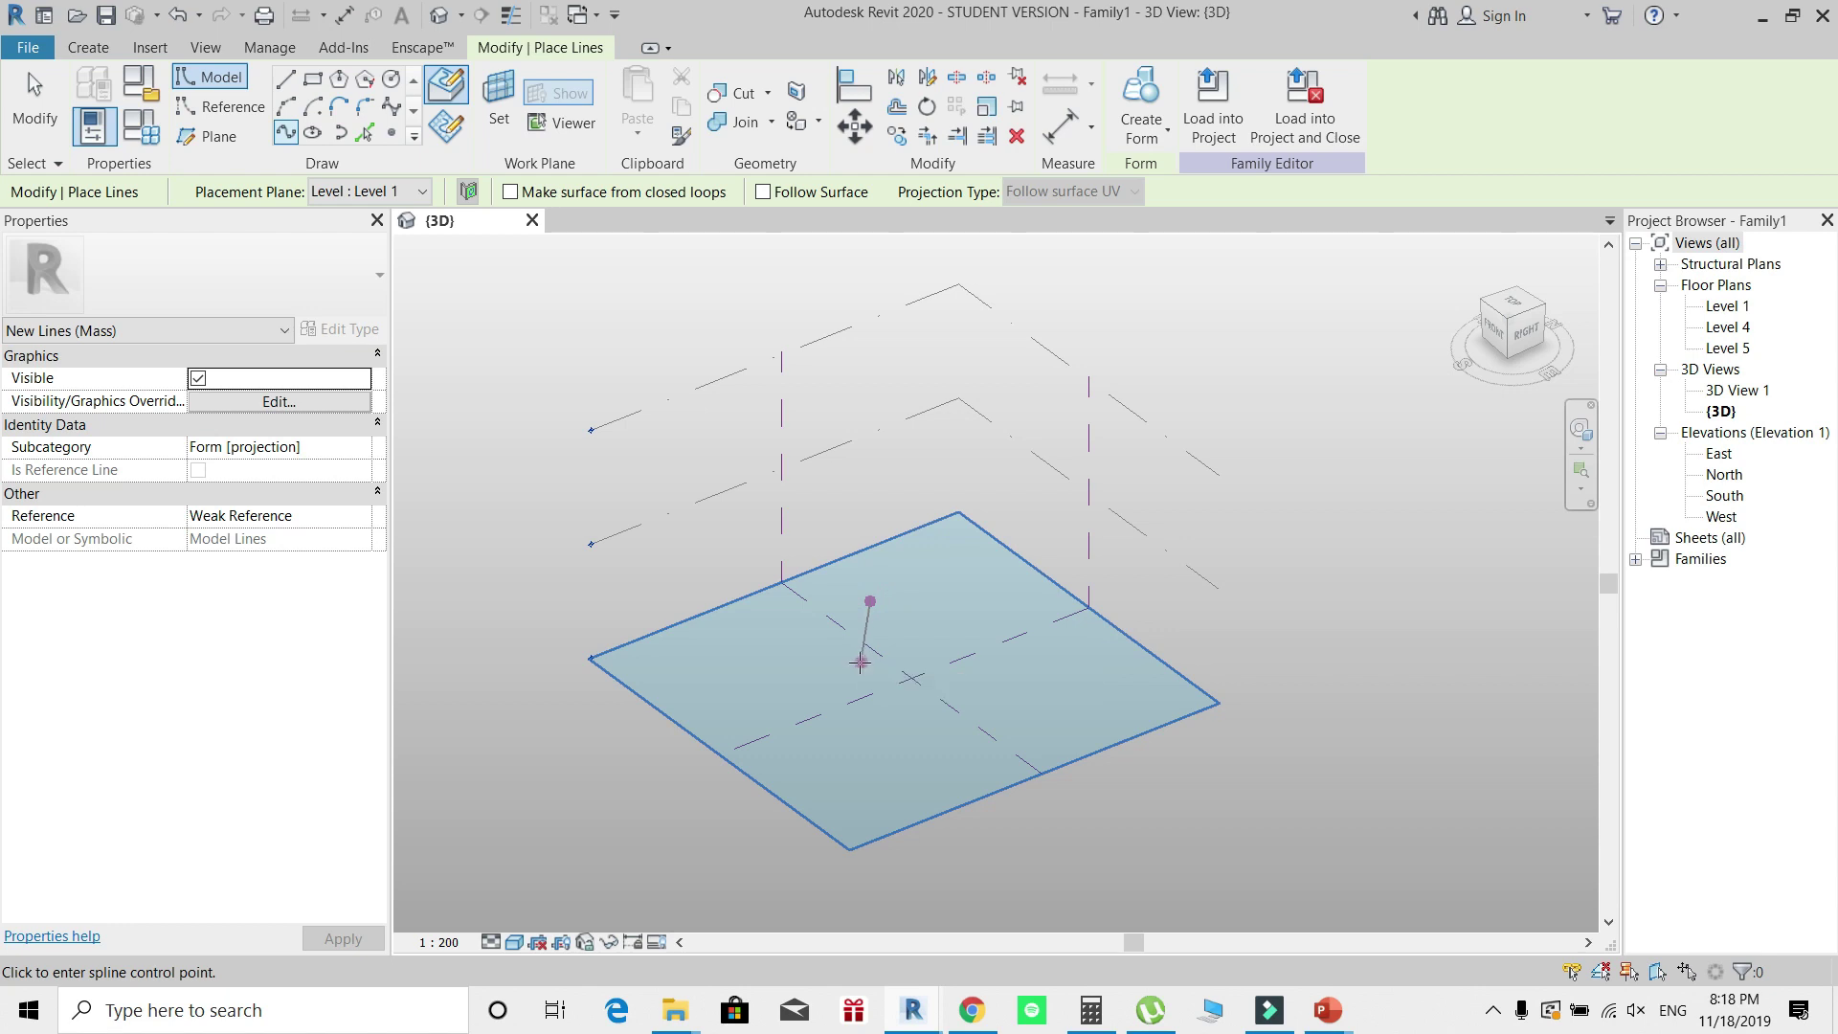
pyautogui.click(859, 663)
pyautogui.click(915, 701)
pyautogui.click(1018, 721)
pyautogui.click(1012, 734)
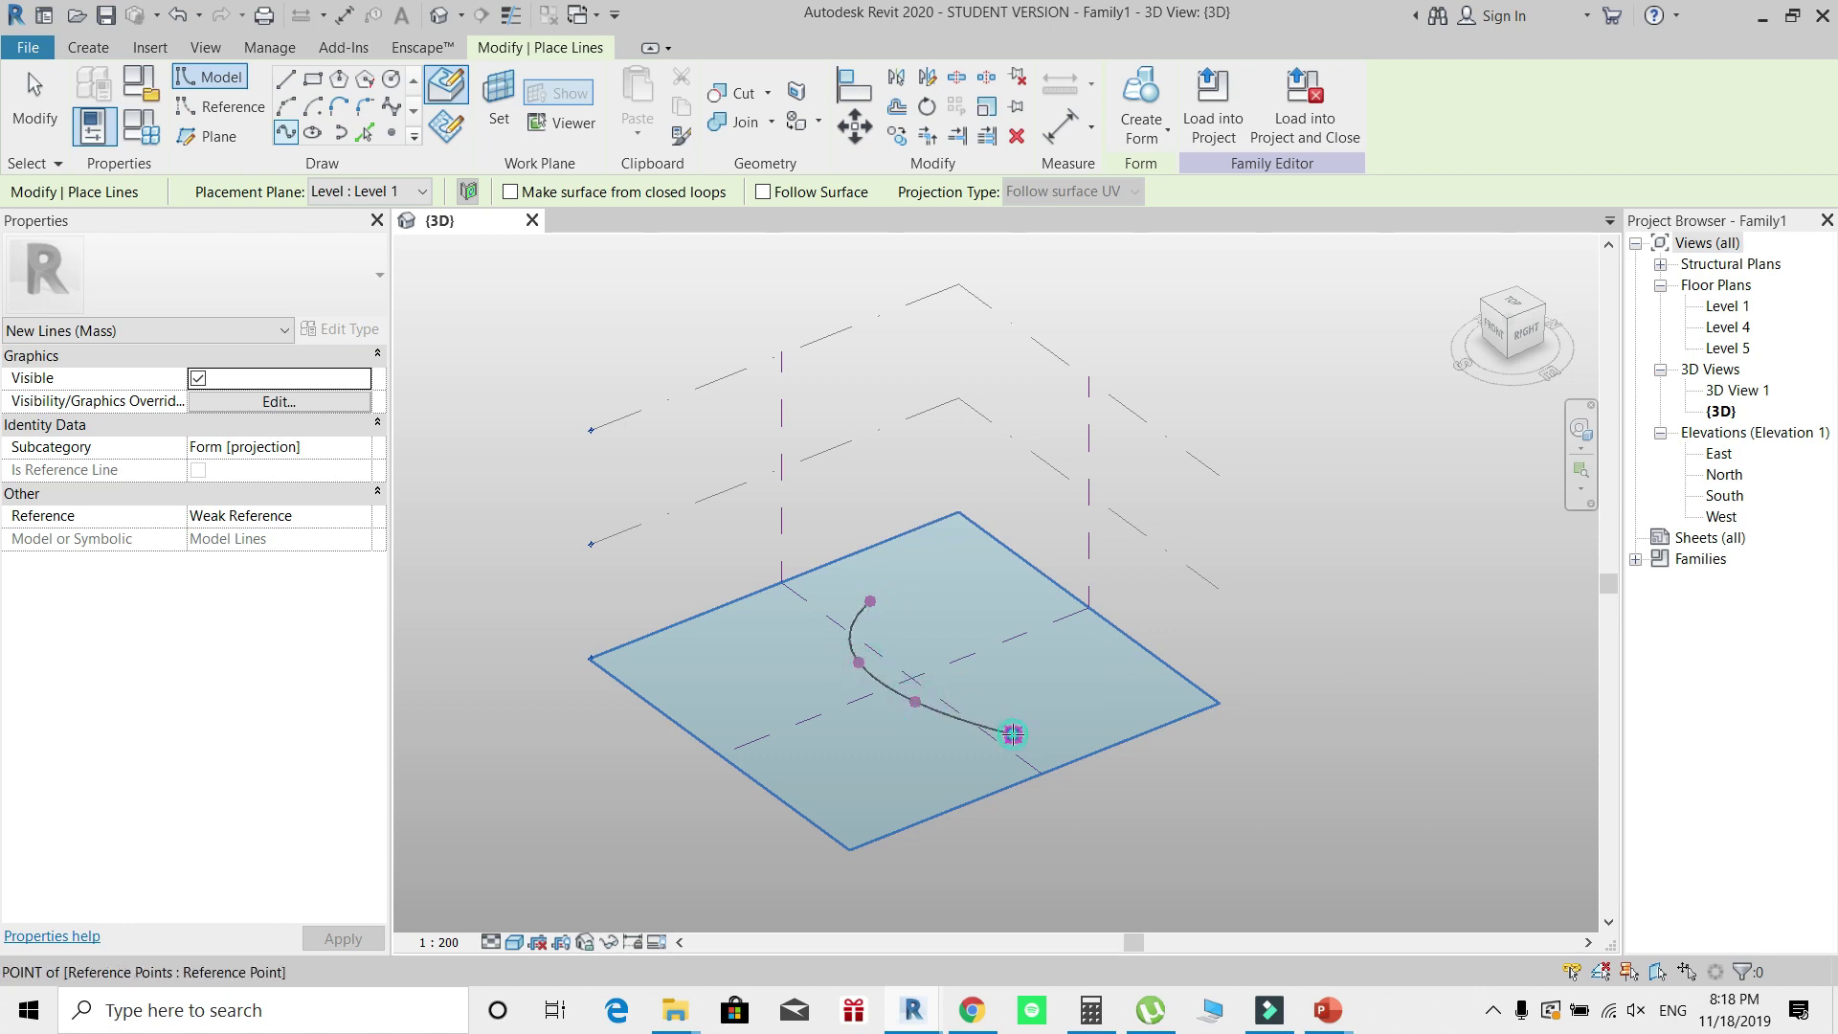
pyautogui.click(1034, 773)
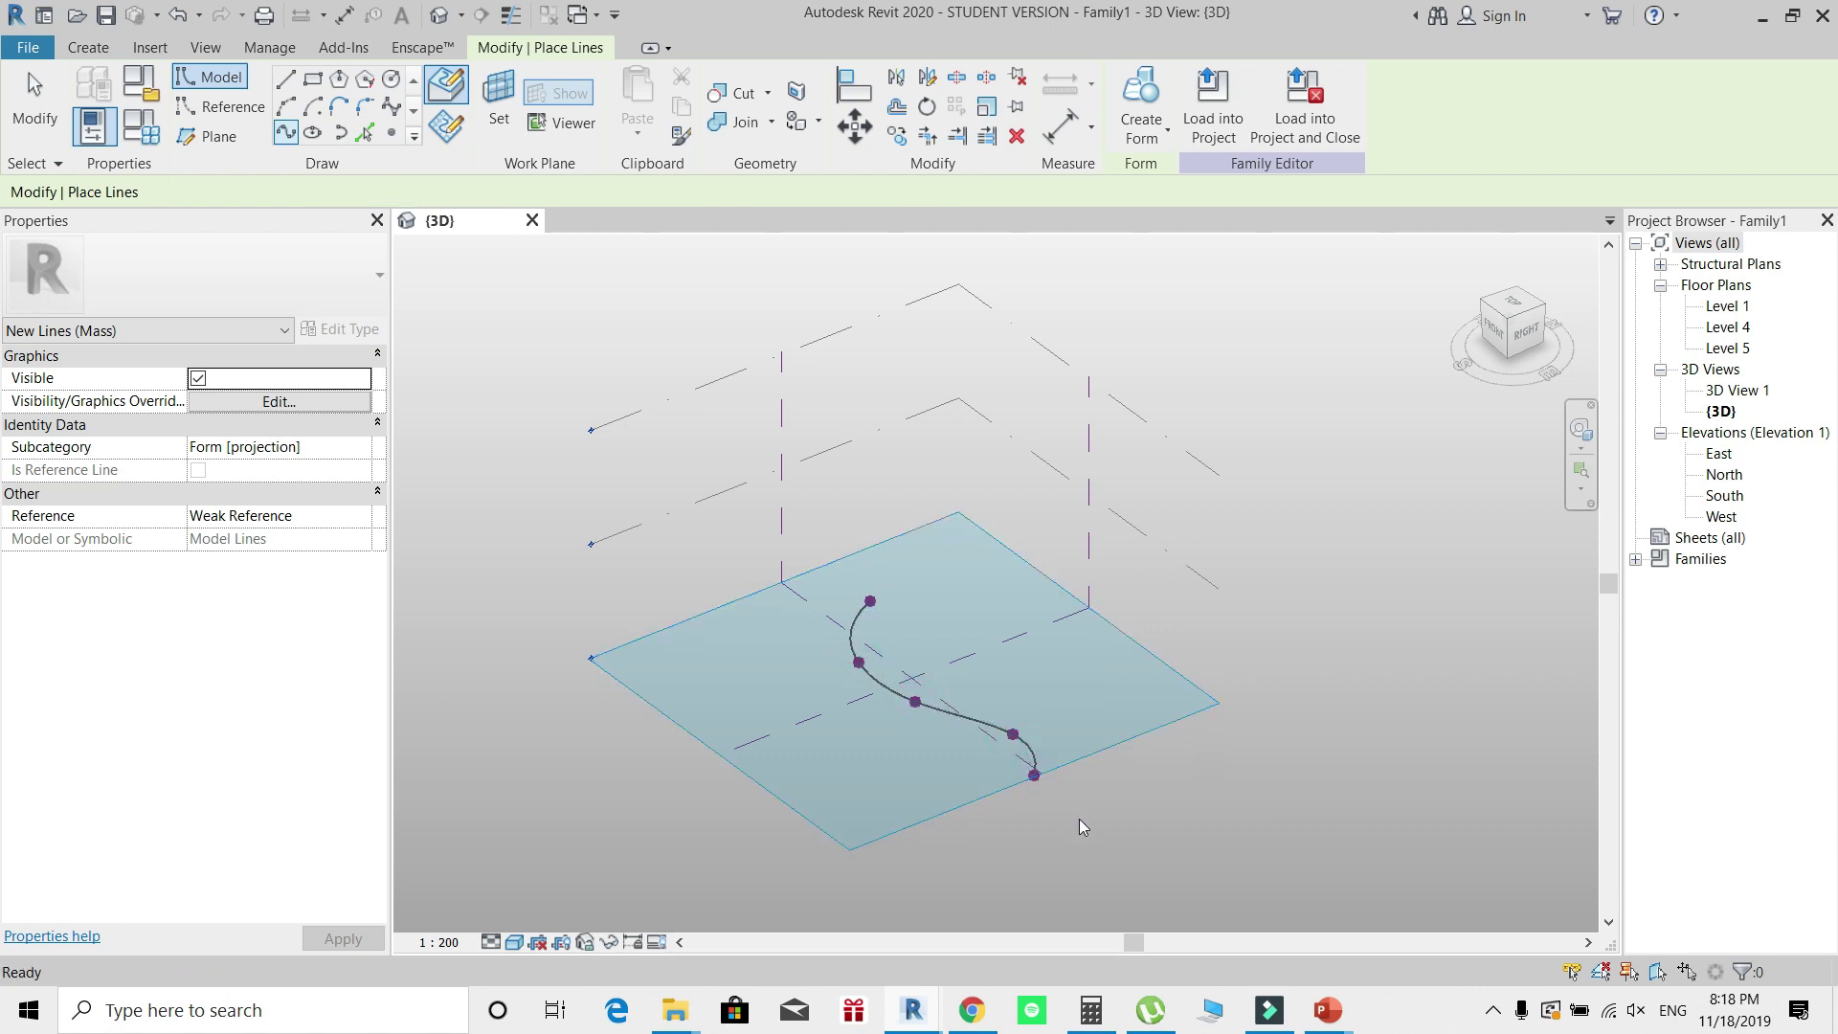
pyautogui.press('Escape')
pyautogui.press('Escape')
pyautogui.moveTo(1022, 808)
pyautogui.keyDown('shift'); pyautogui.mouseDown(button='middle')
pyautogui.moveTo(1097, 843)
pyautogui.moveTo(1053, 848)
pyautogui.moveTo(1042, 827)
pyautogui.mouseUp(button='middle'); pyautogui.keyUp('shift')
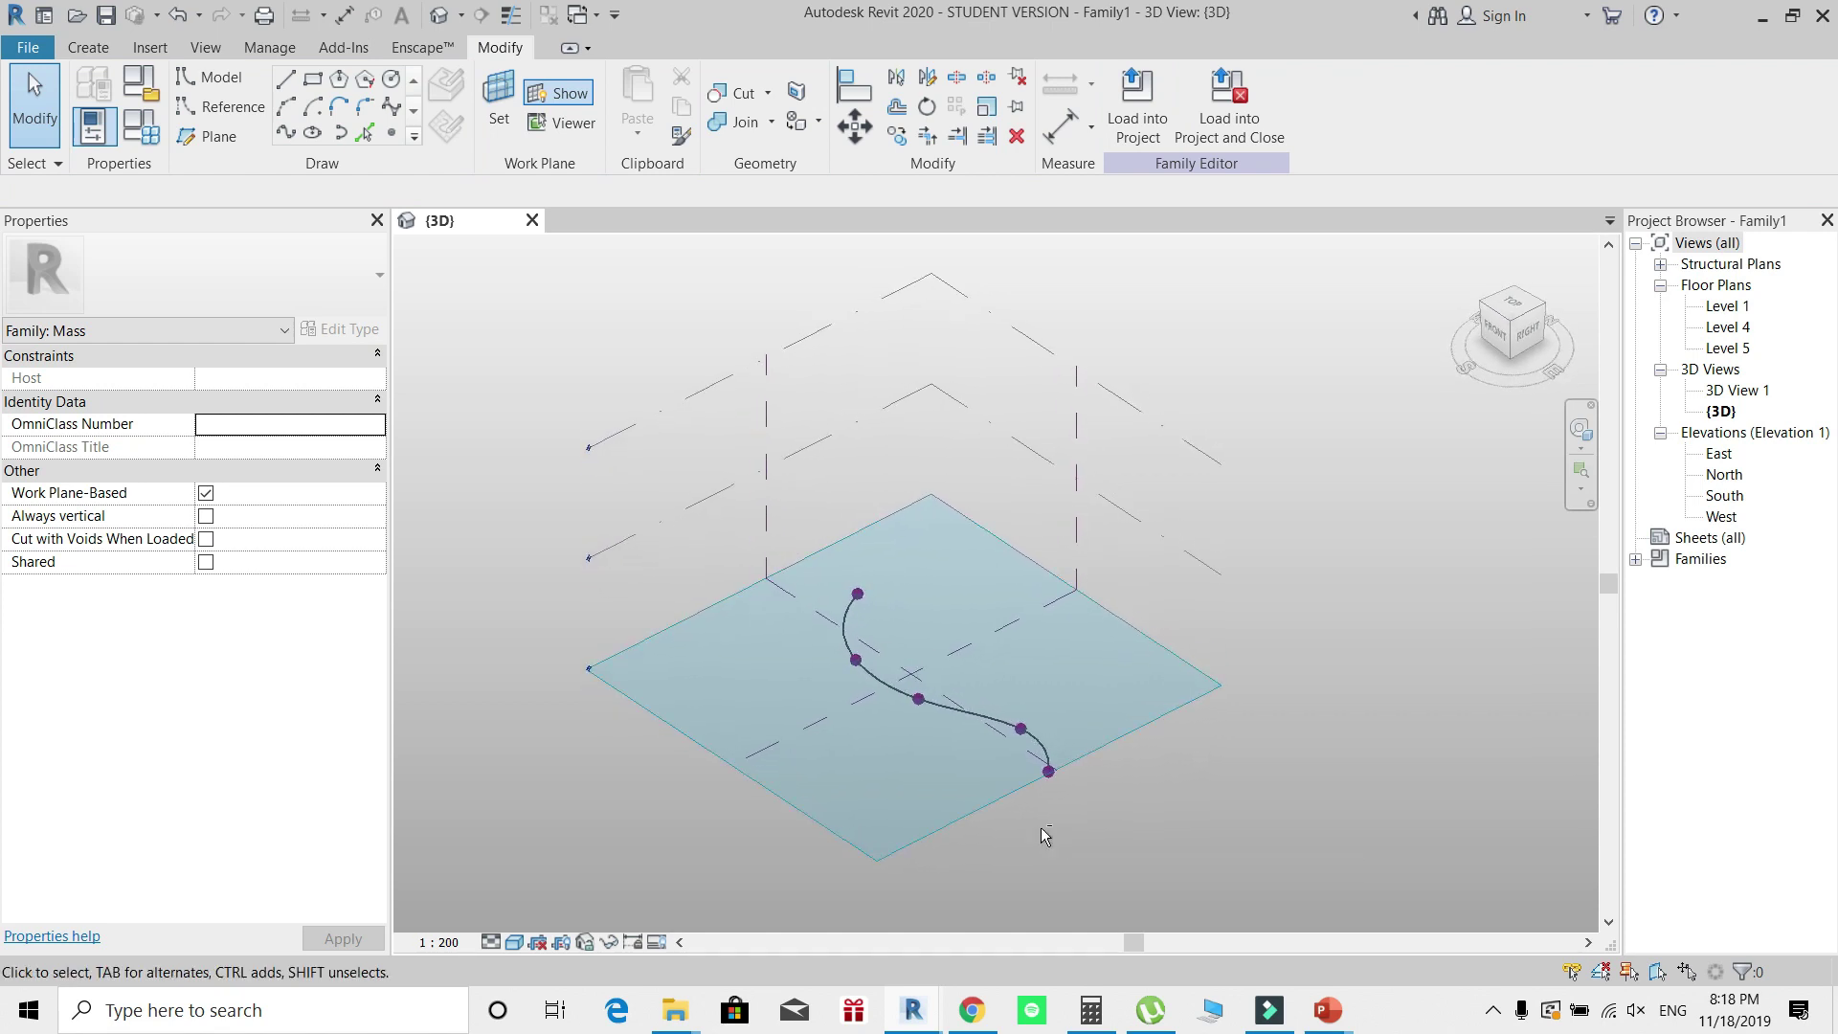
# Step: Draw a second five-point model-line spline on the Level 4 plane, curving opposite to the Level 1 spline
pyautogui.click(1166, 543)
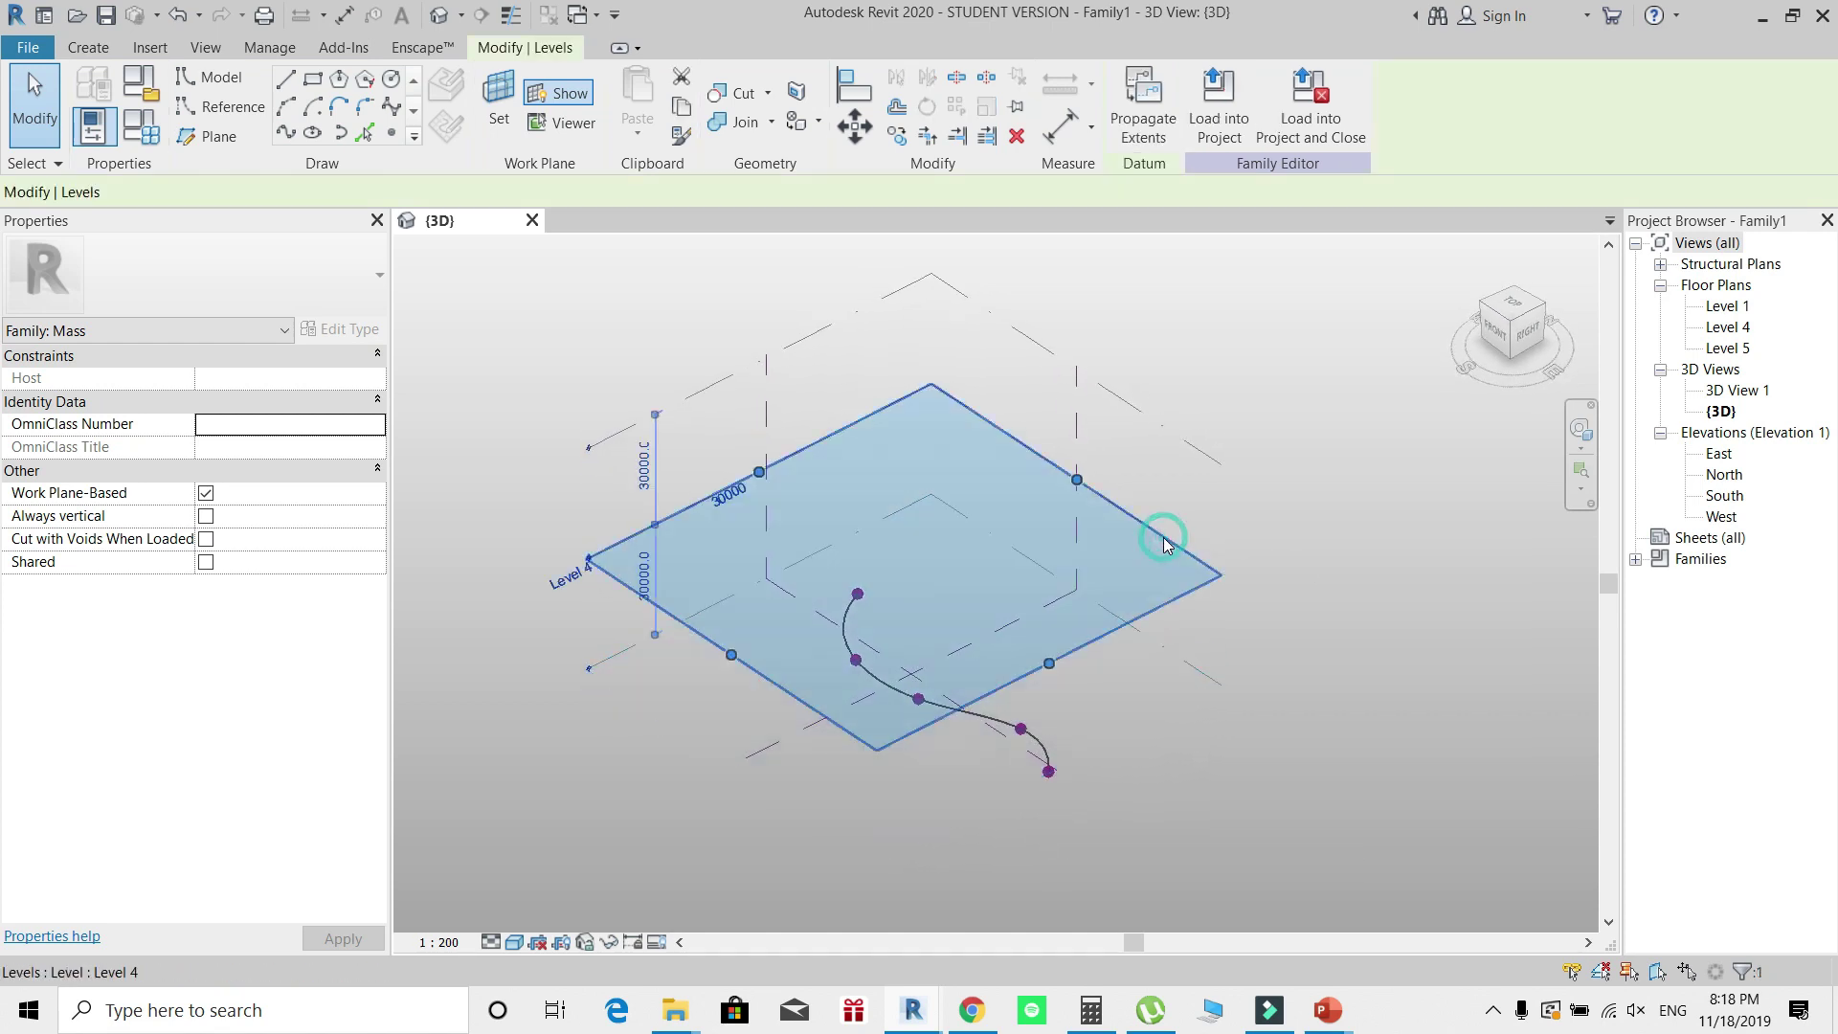
pyautogui.keyDown('shift'); pyautogui.moveTo(1166, 544); pyautogui.dragTo(988, 816, button='middle'); pyautogui.keyUp('shift')
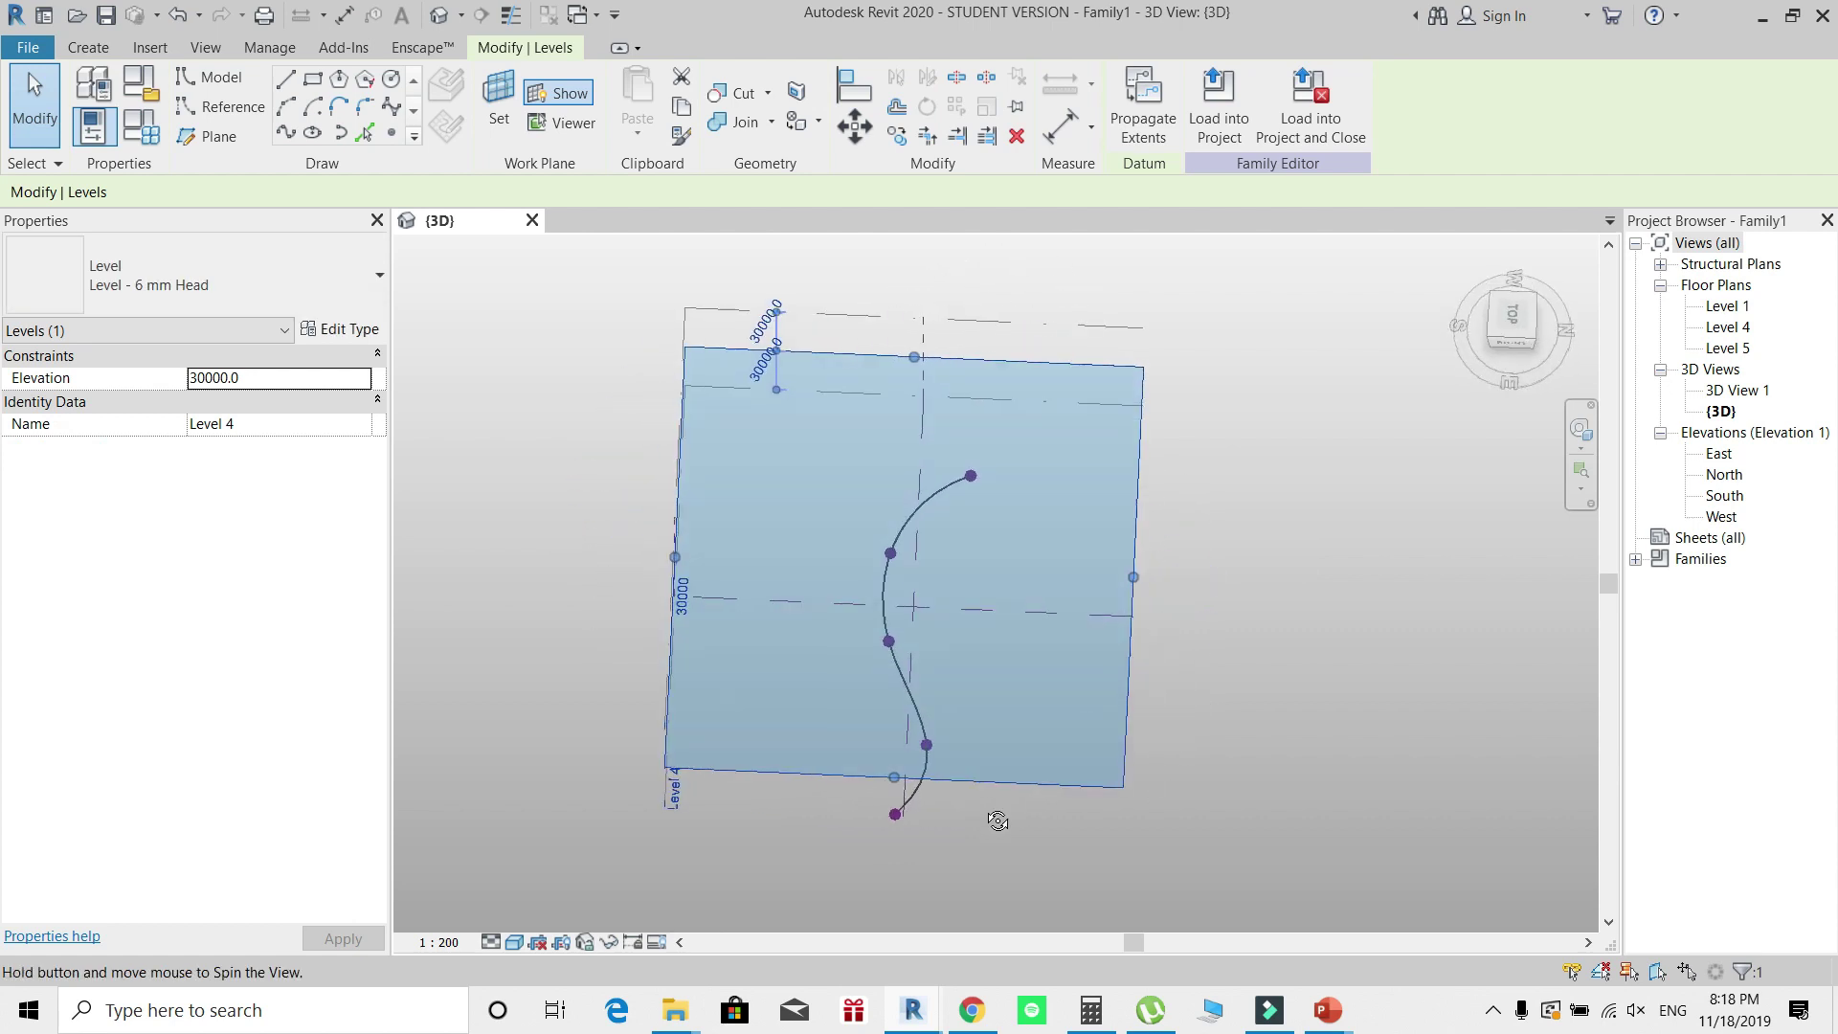
pyautogui.click(286, 133)
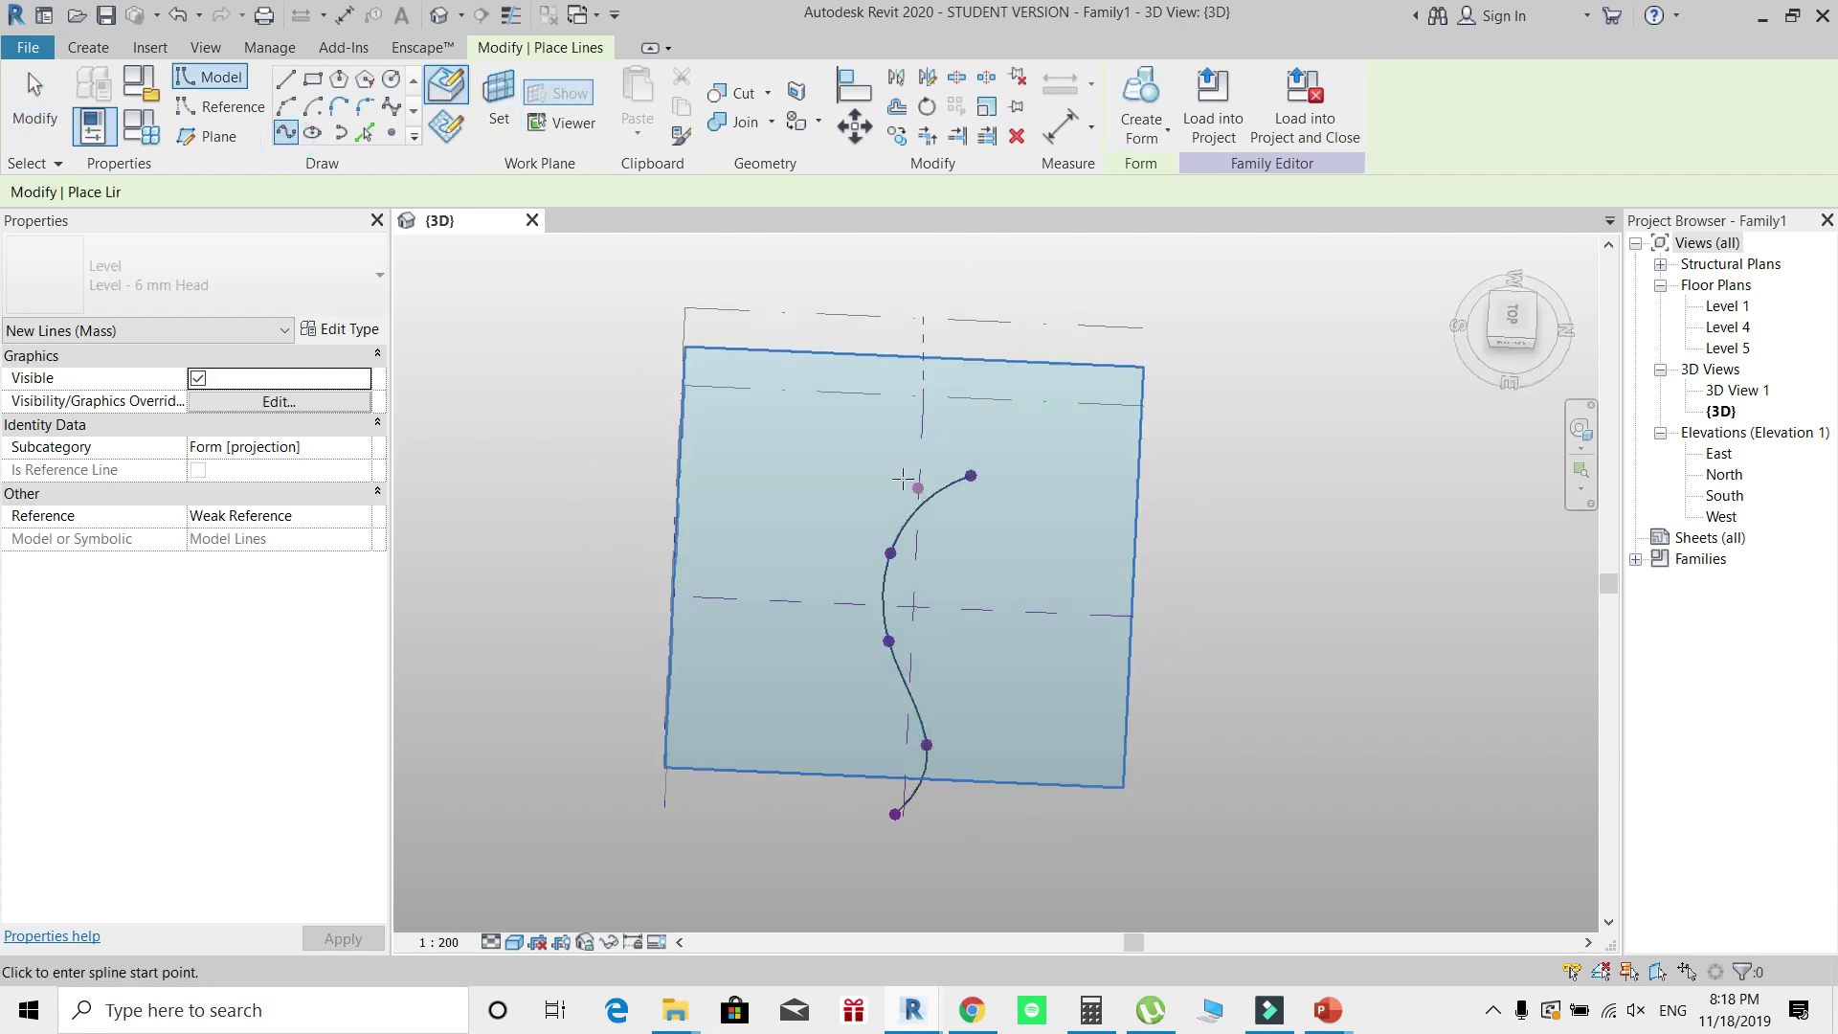
pyautogui.click(905, 458)
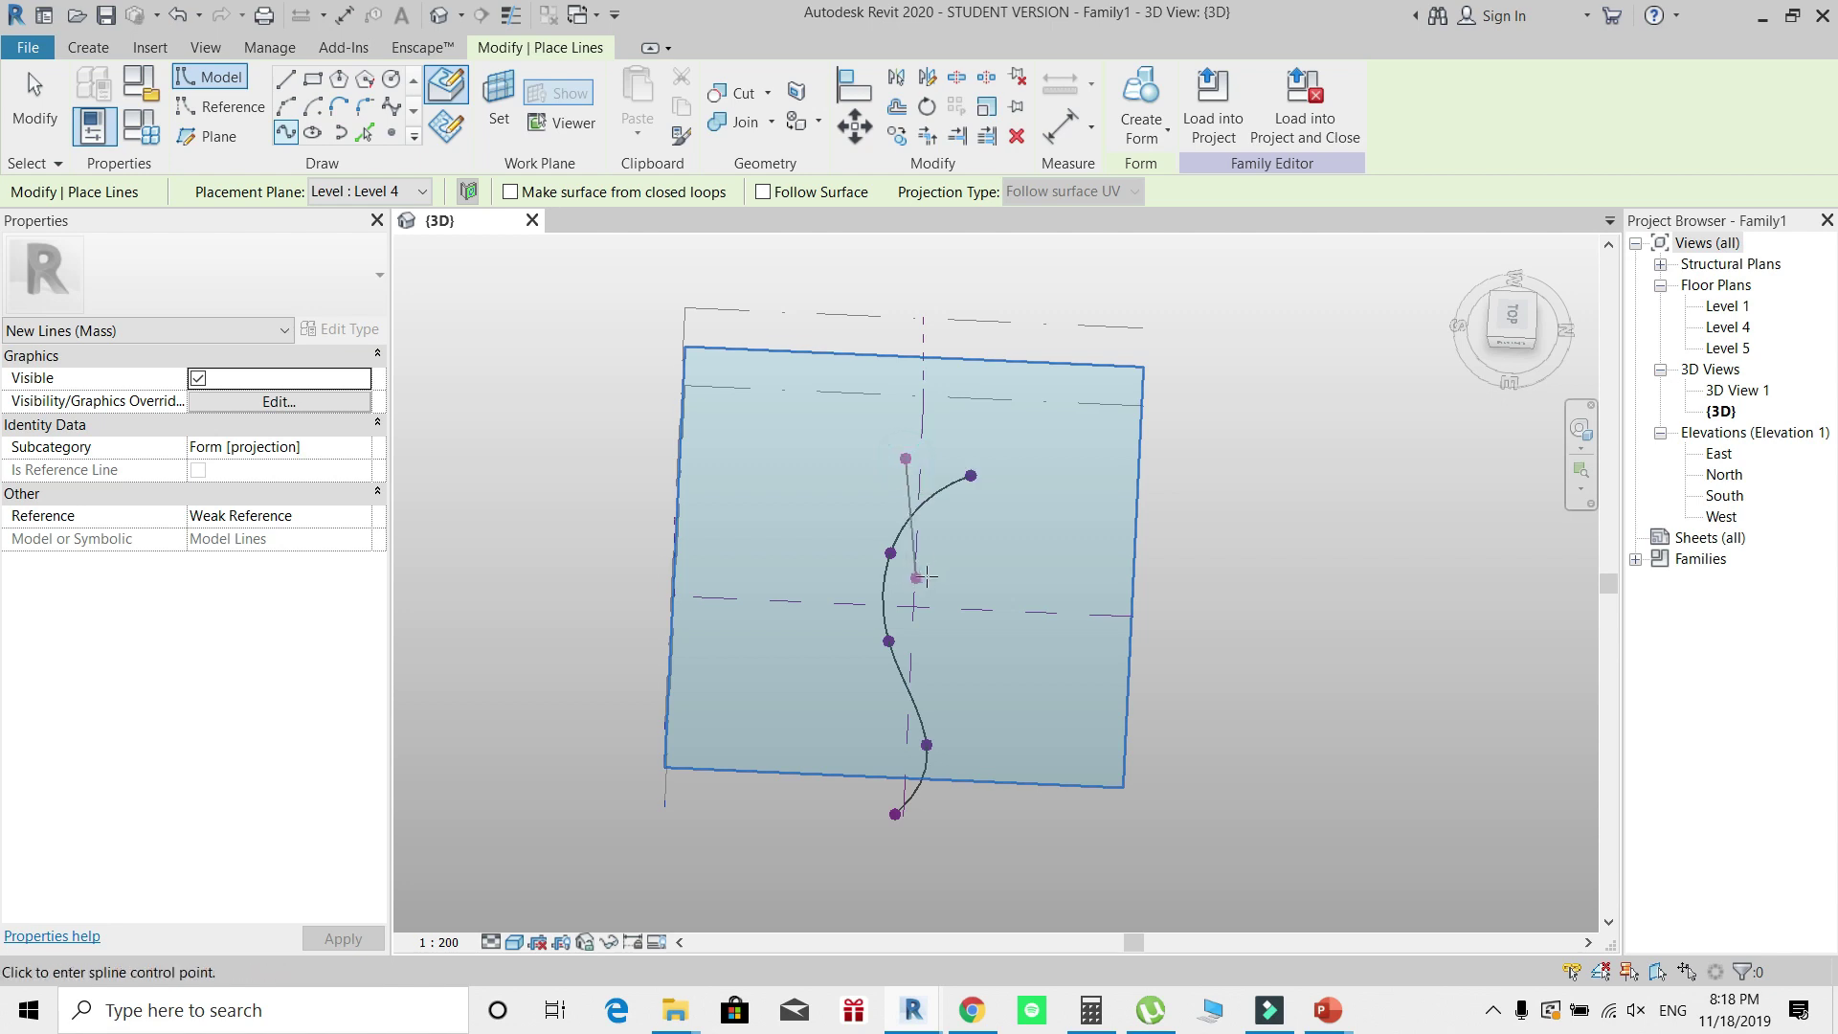
pyautogui.click(942, 557)
pyautogui.click(911, 636)
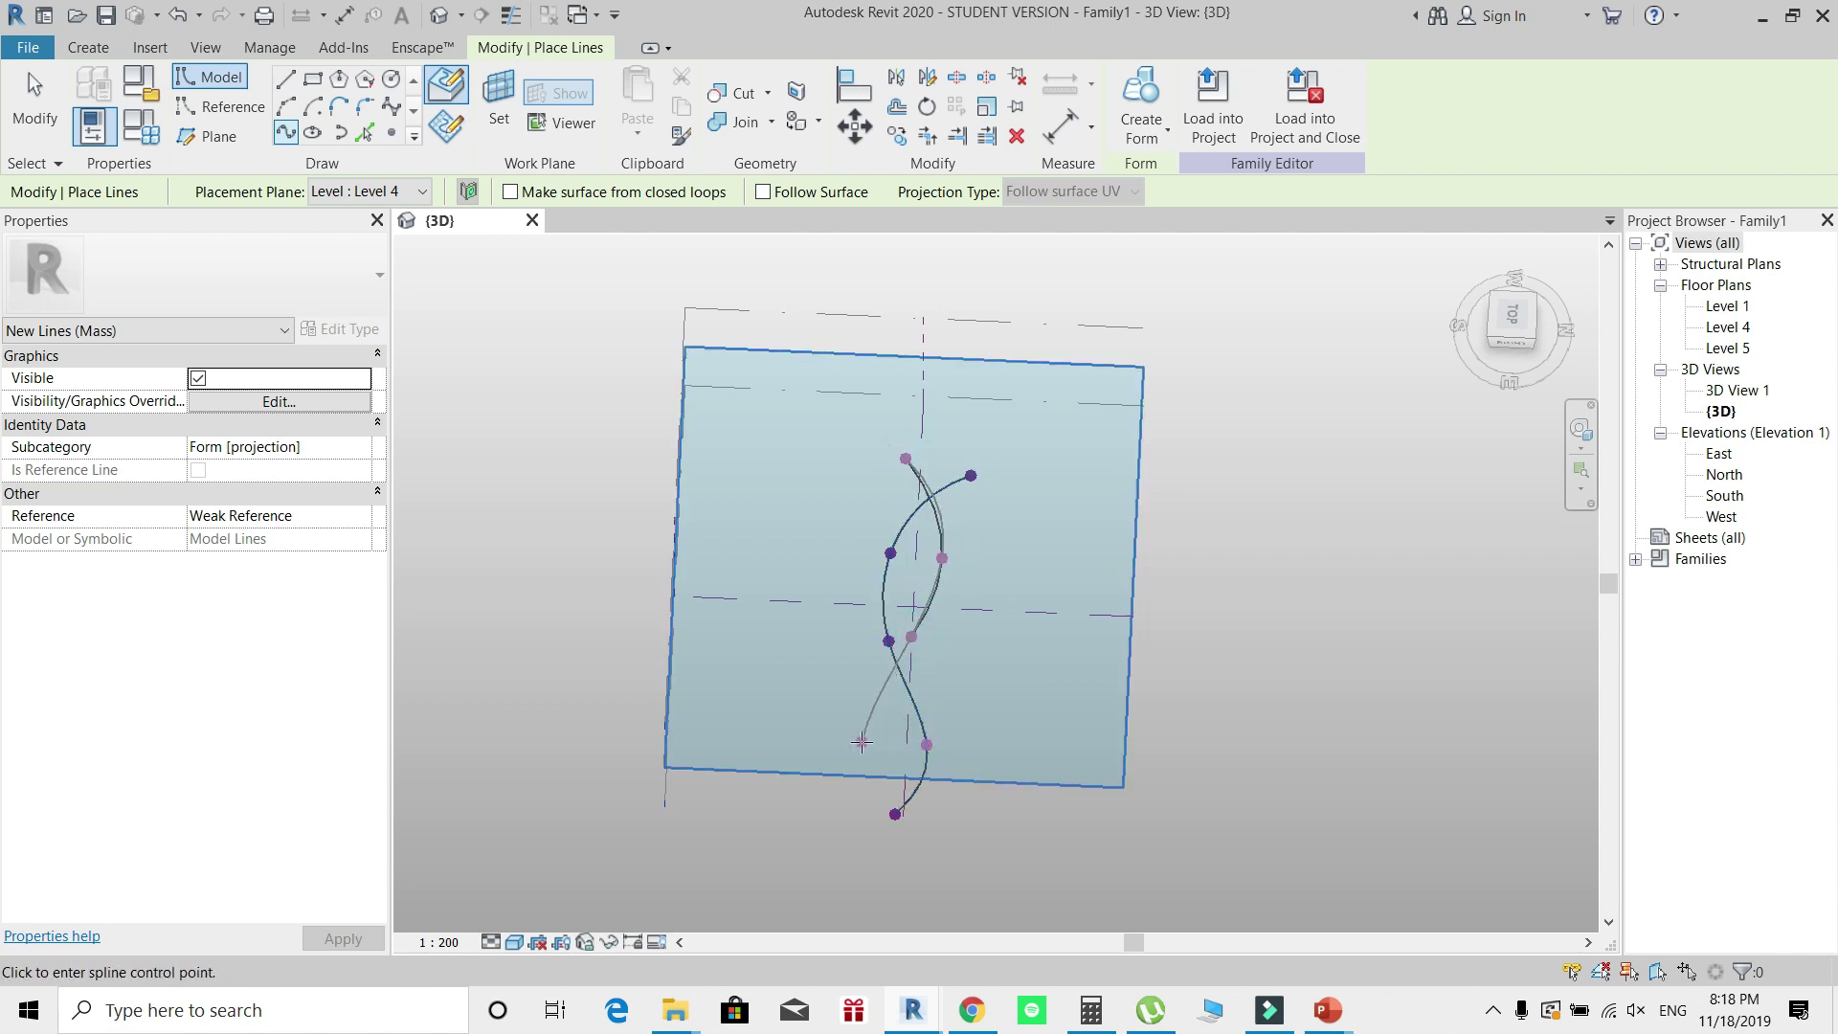
pyautogui.click(895, 742)
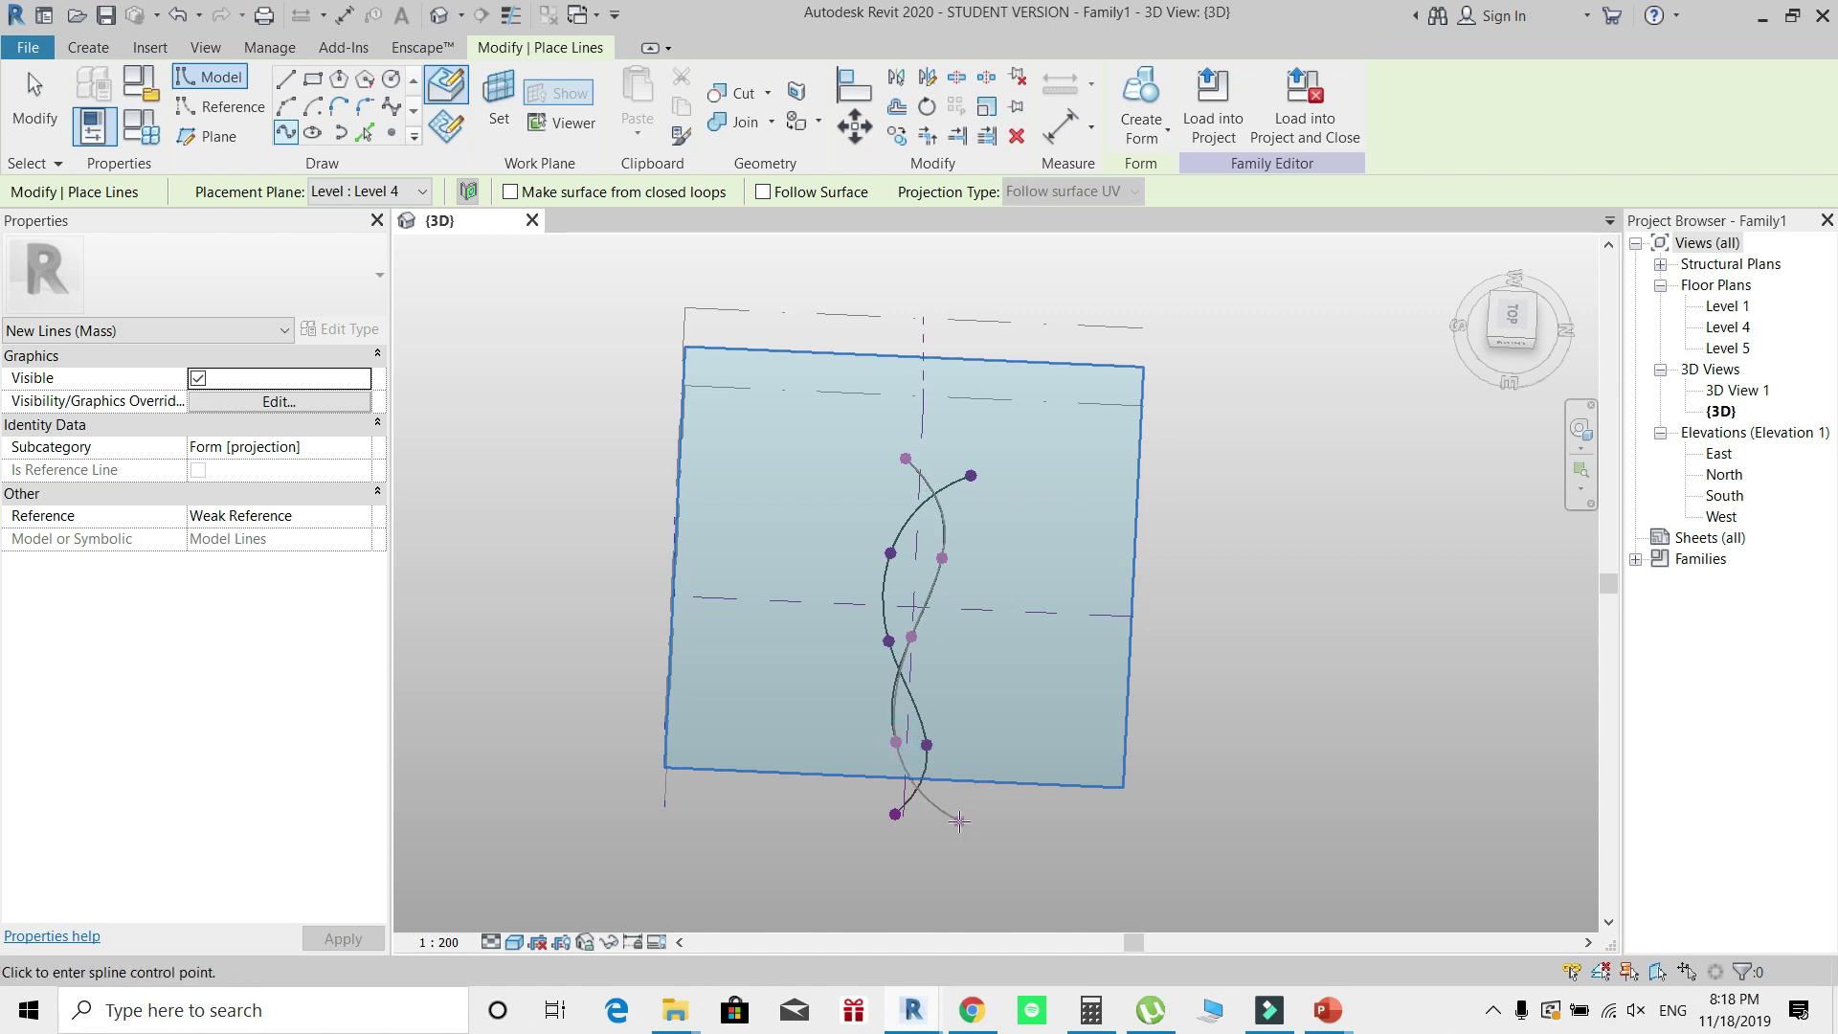
pyautogui.click(959, 821)
pyautogui.moveTo(996, 705)
pyautogui.keyDown('shift'); pyautogui.mouseDown(button='middle')
pyautogui.moveTo(1153, 426)
pyautogui.moveTo(989, 786)
pyautogui.moveTo(995, 718)
pyautogui.mouseUp(button='middle'); pyautogui.keyUp('shift')
pyautogui.press('Escape')
pyautogui.press('Escape')
# Step: Draw a third, flatter five-point model-line spline on the Level 5 plane, above the two existing splines
pyautogui.click(1154, 426)
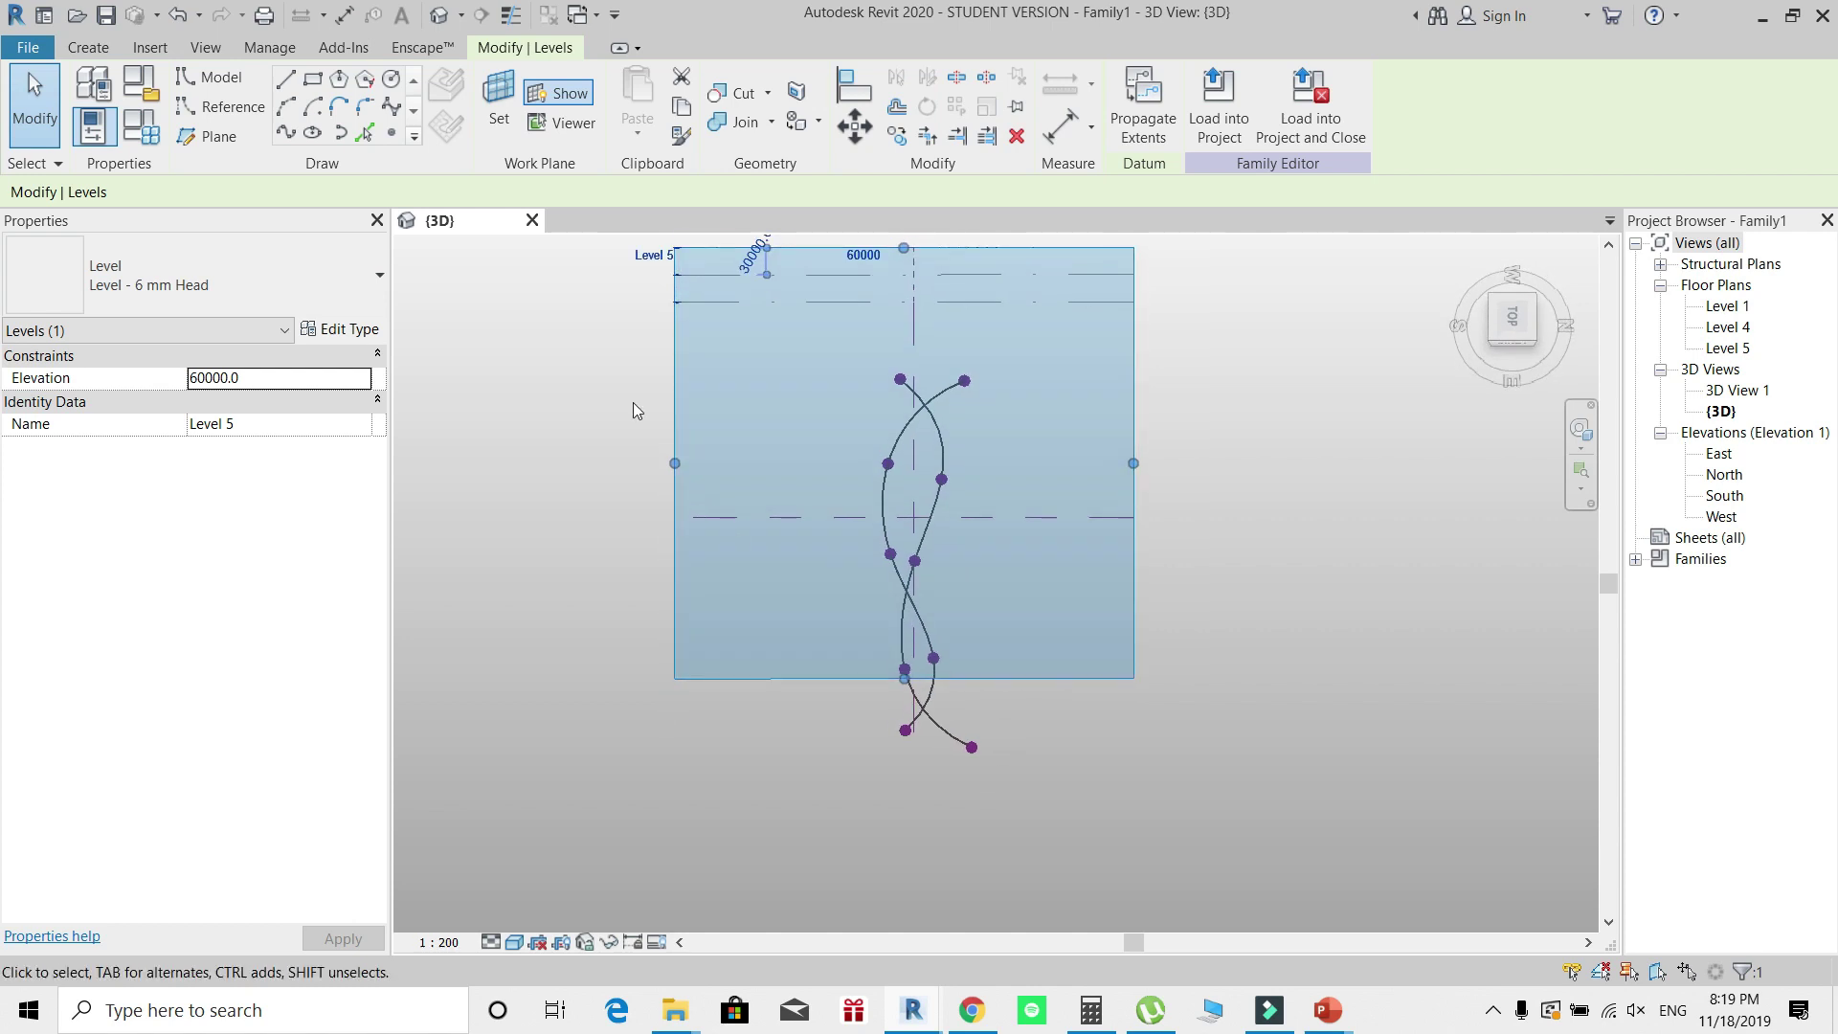
pyautogui.click(283, 135)
pyautogui.click(930, 369)
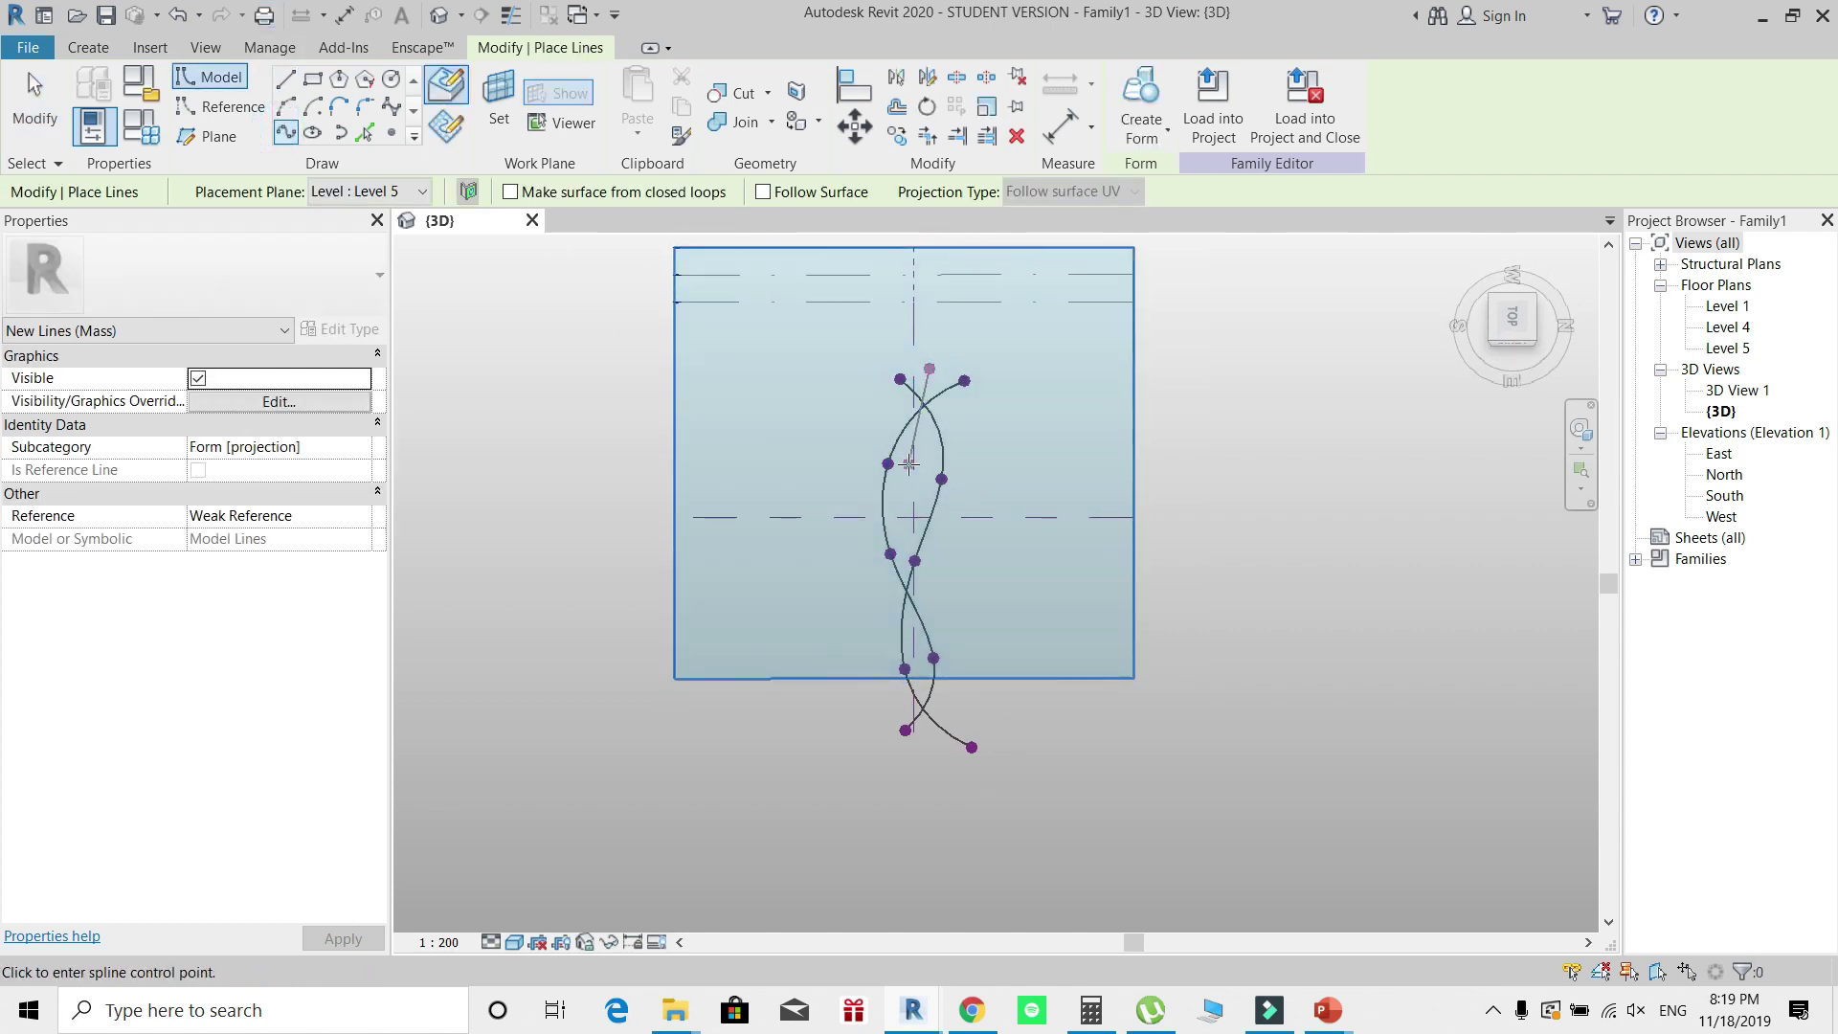
pyautogui.click(908, 464)
pyautogui.click(927, 582)
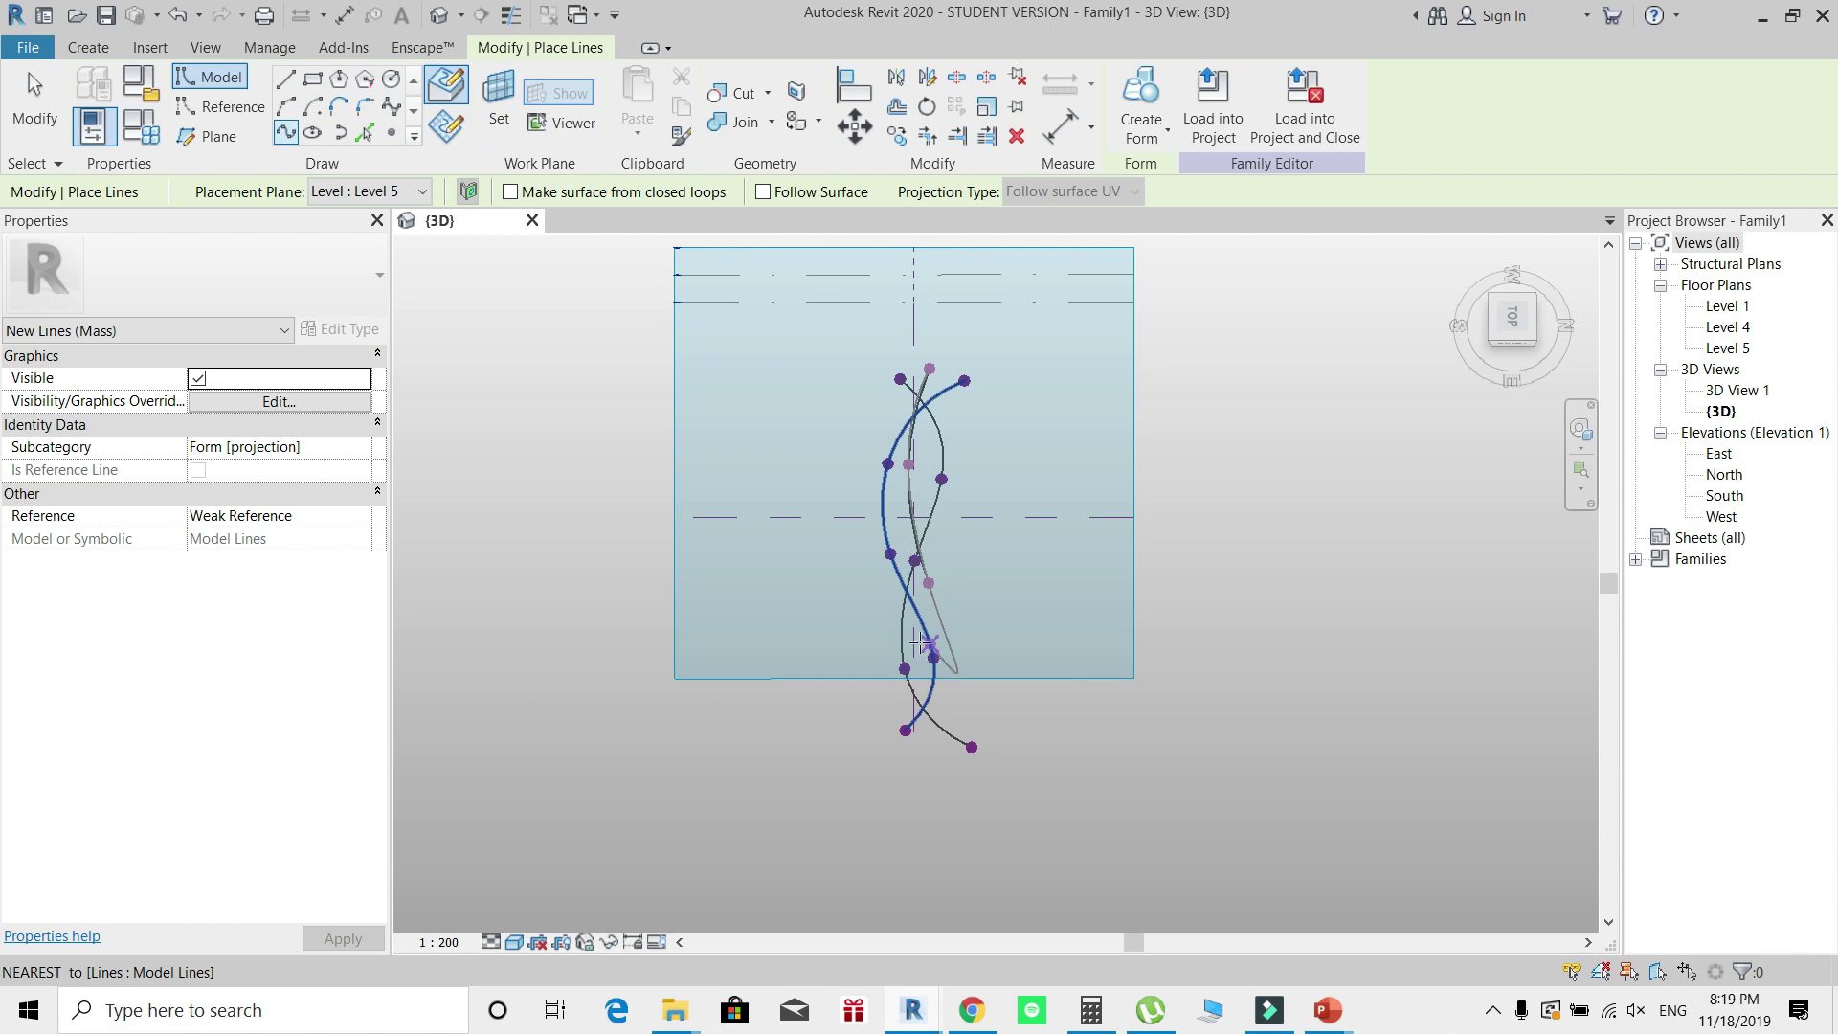
pyautogui.scroll(1, 904, 643)
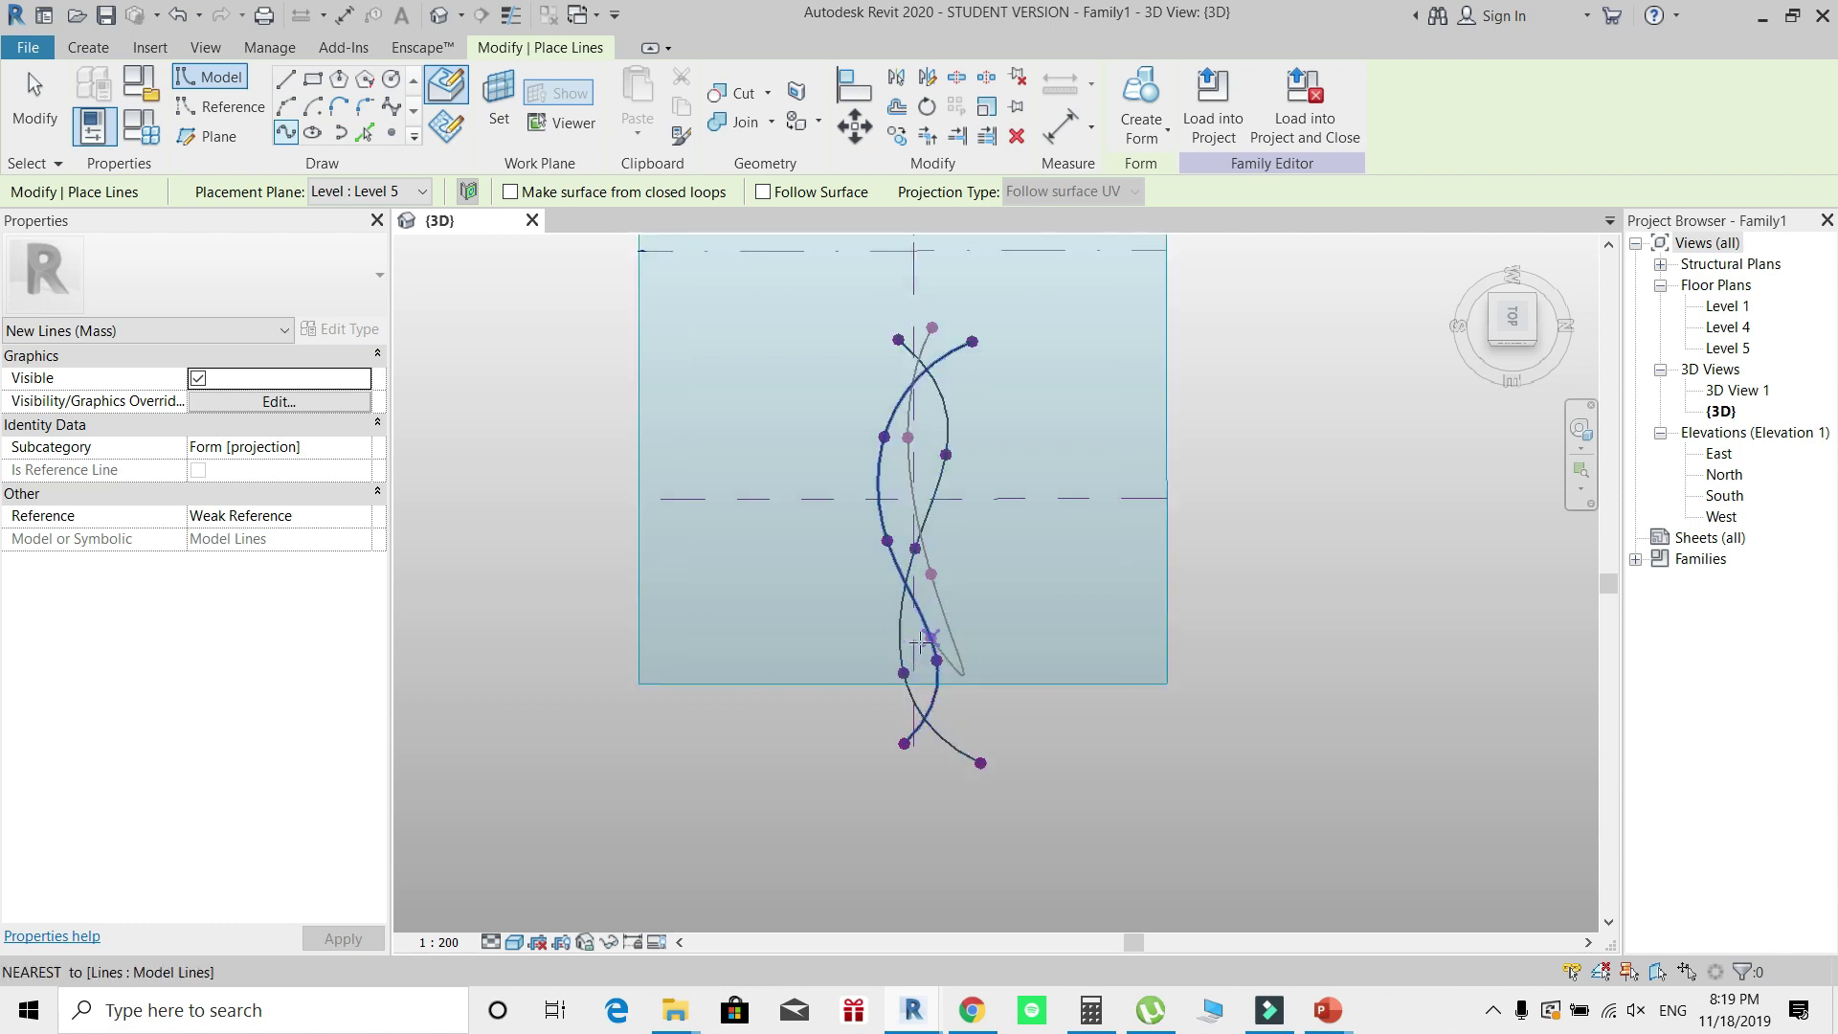
pyautogui.click(914, 644)
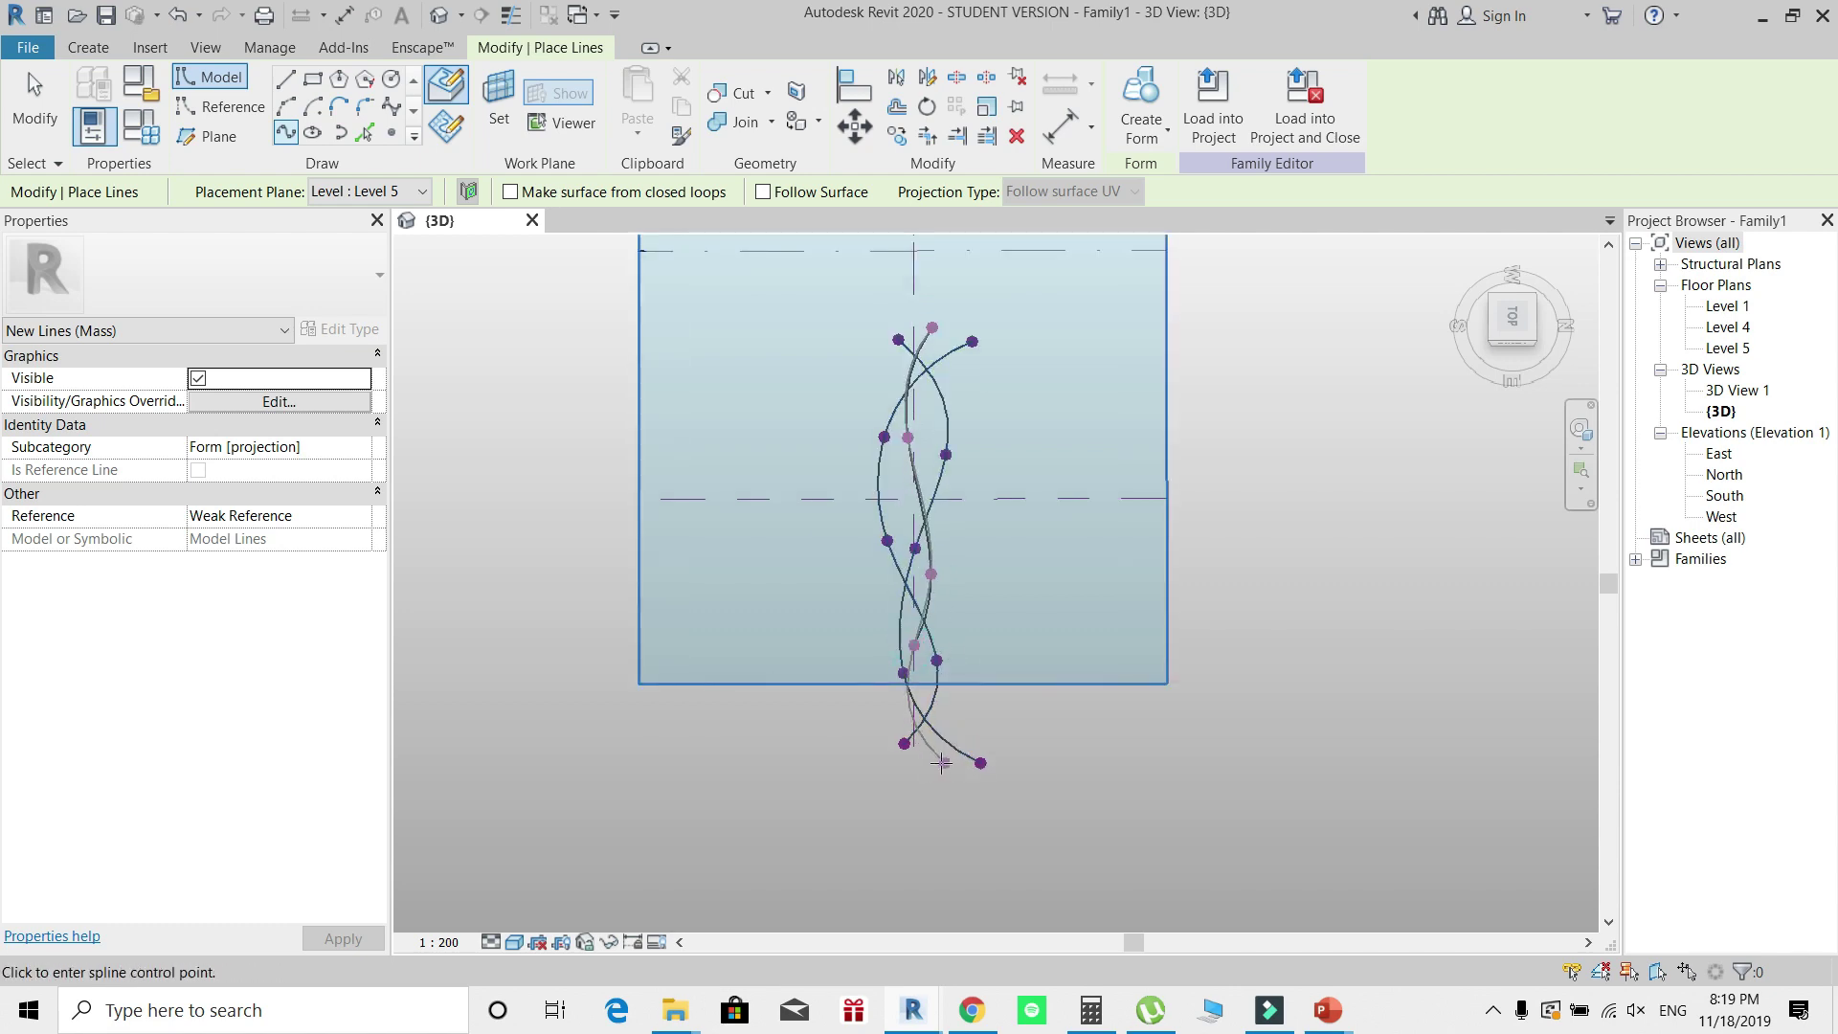
pyautogui.click(933, 756)
pyautogui.press('Escape')
pyautogui.press('Escape')
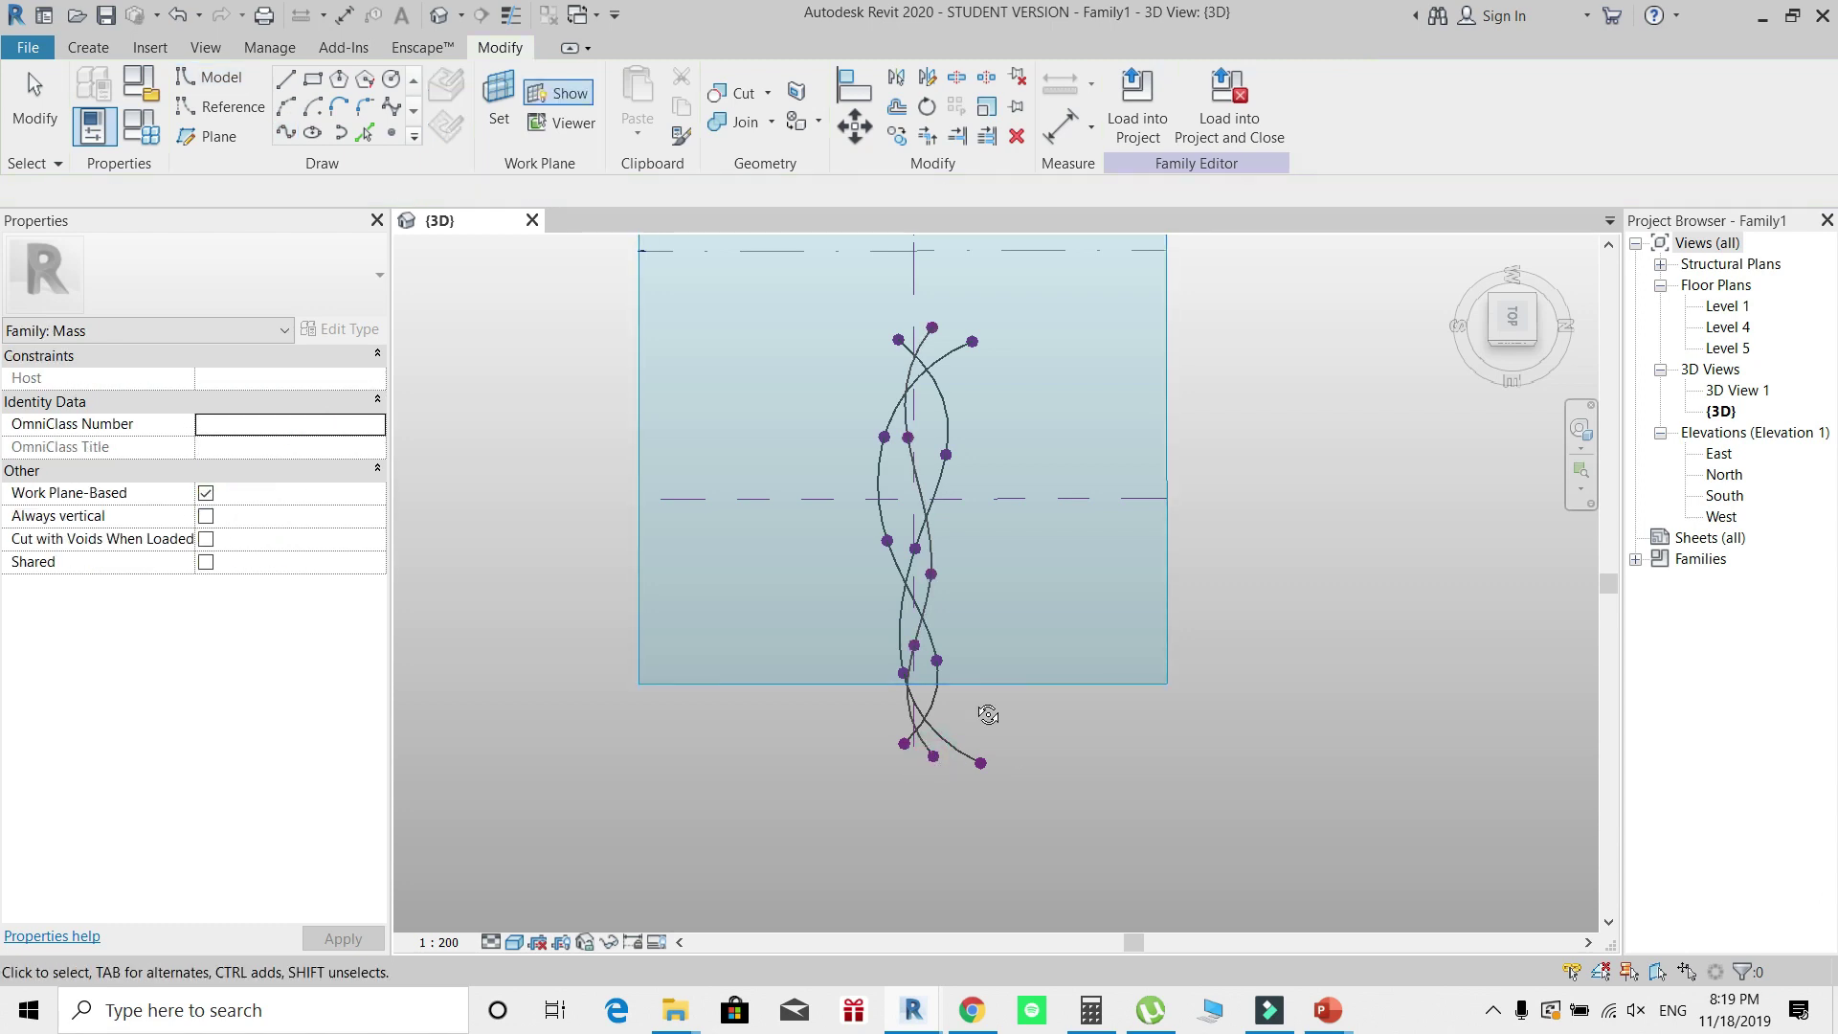
# Step: Hide the work plane and create a form from the three splines on Level 1, Level 4 and Level 5
pyautogui.keyDown('shift'); pyautogui.moveTo(984, 718); pyautogui.dragTo(1205, 382, button='middle'); pyautogui.keyUp('shift')
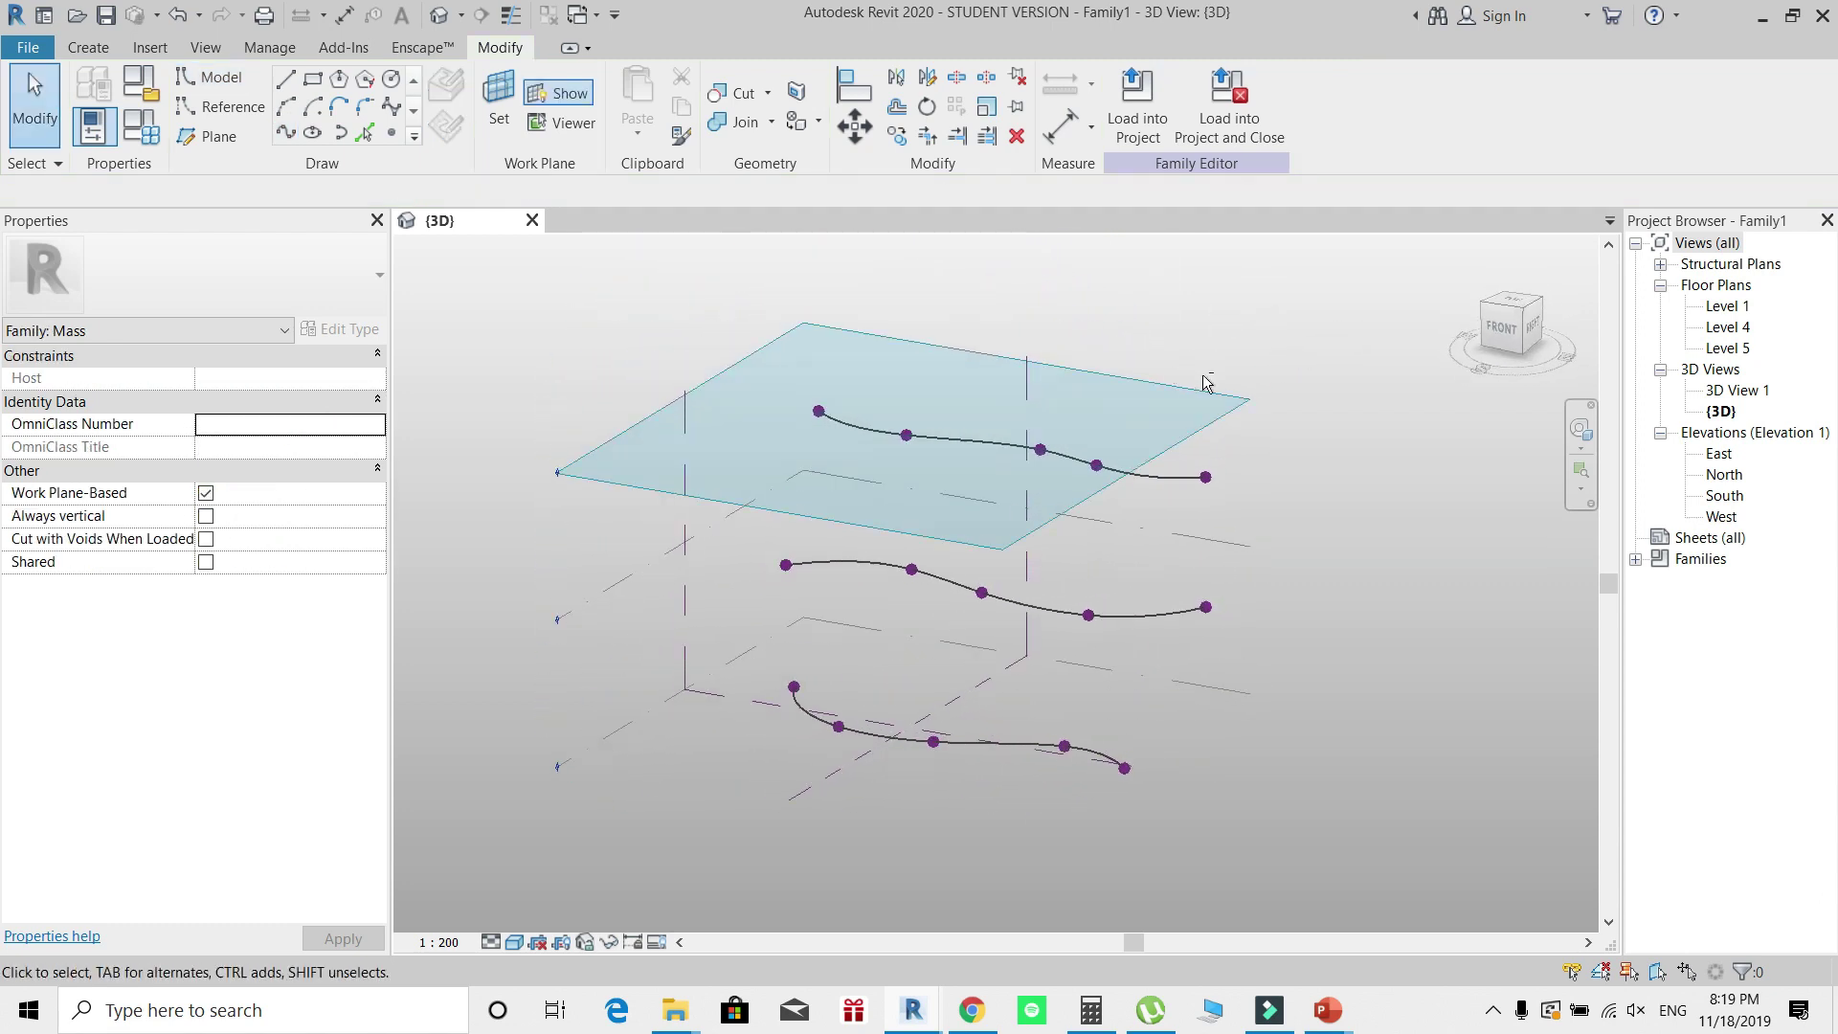
pyautogui.click(560, 93)
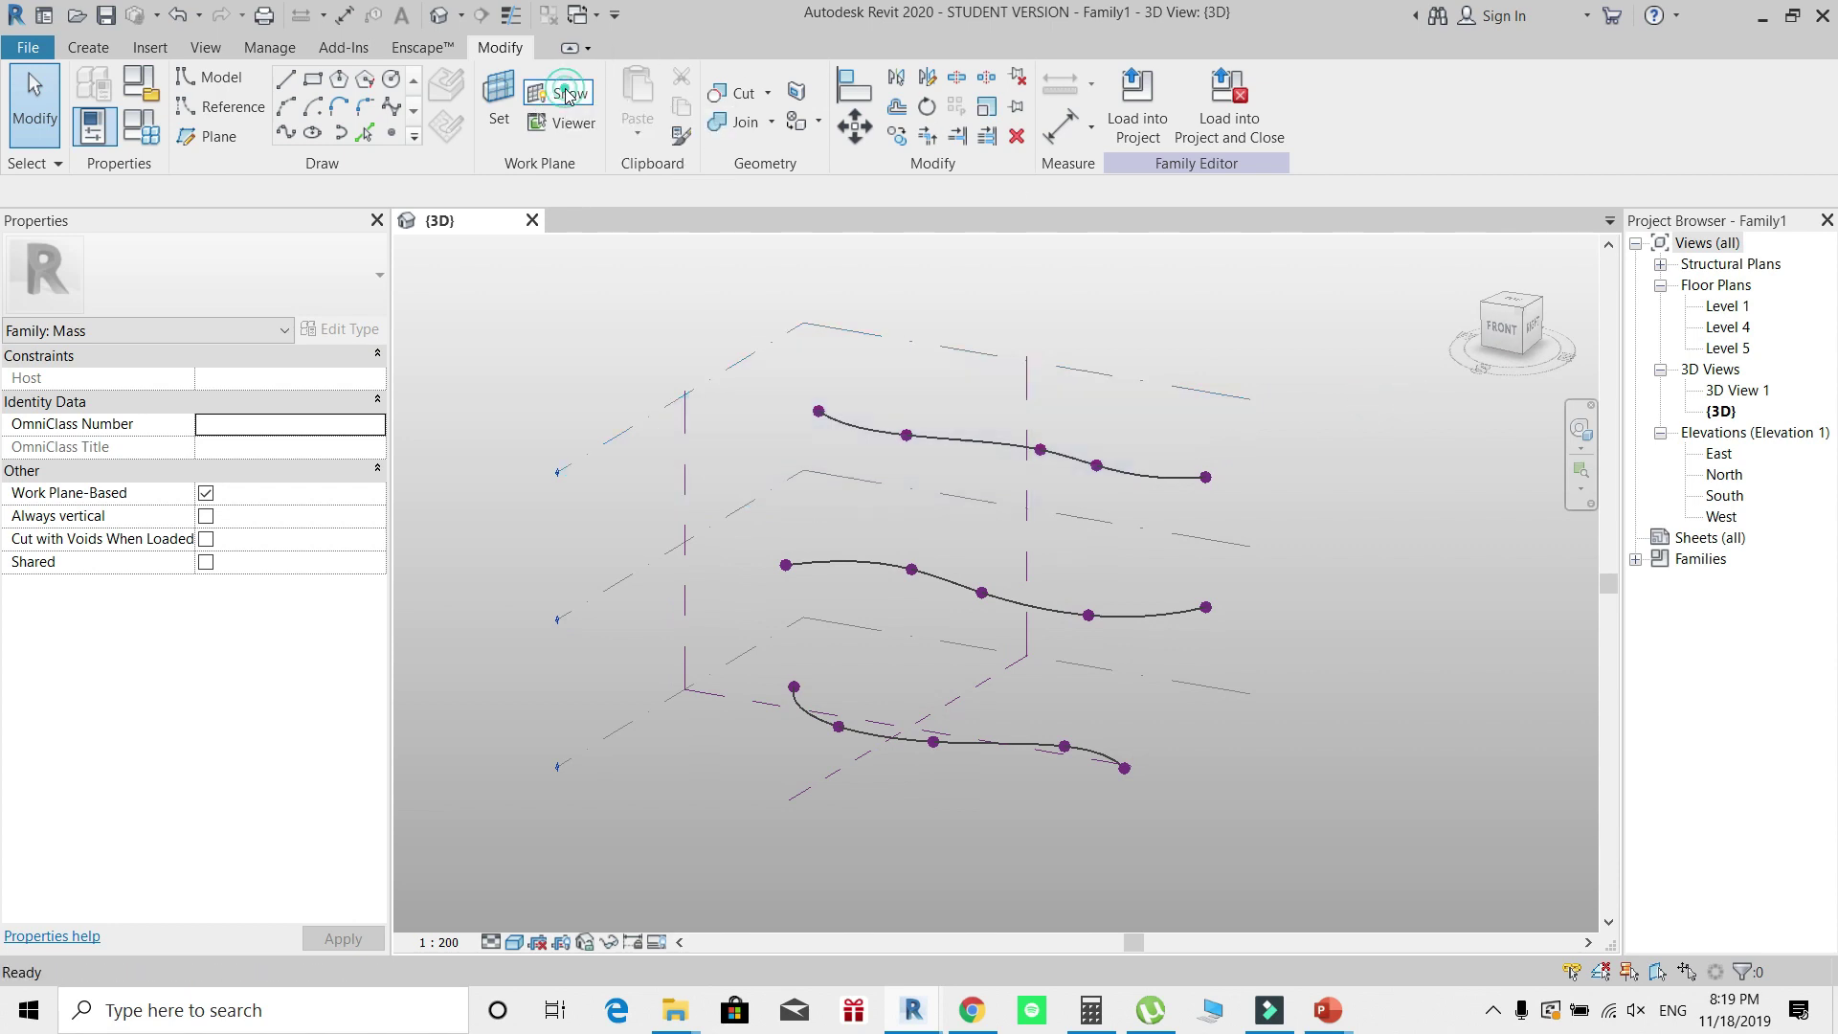
pyautogui.click(1142, 472)
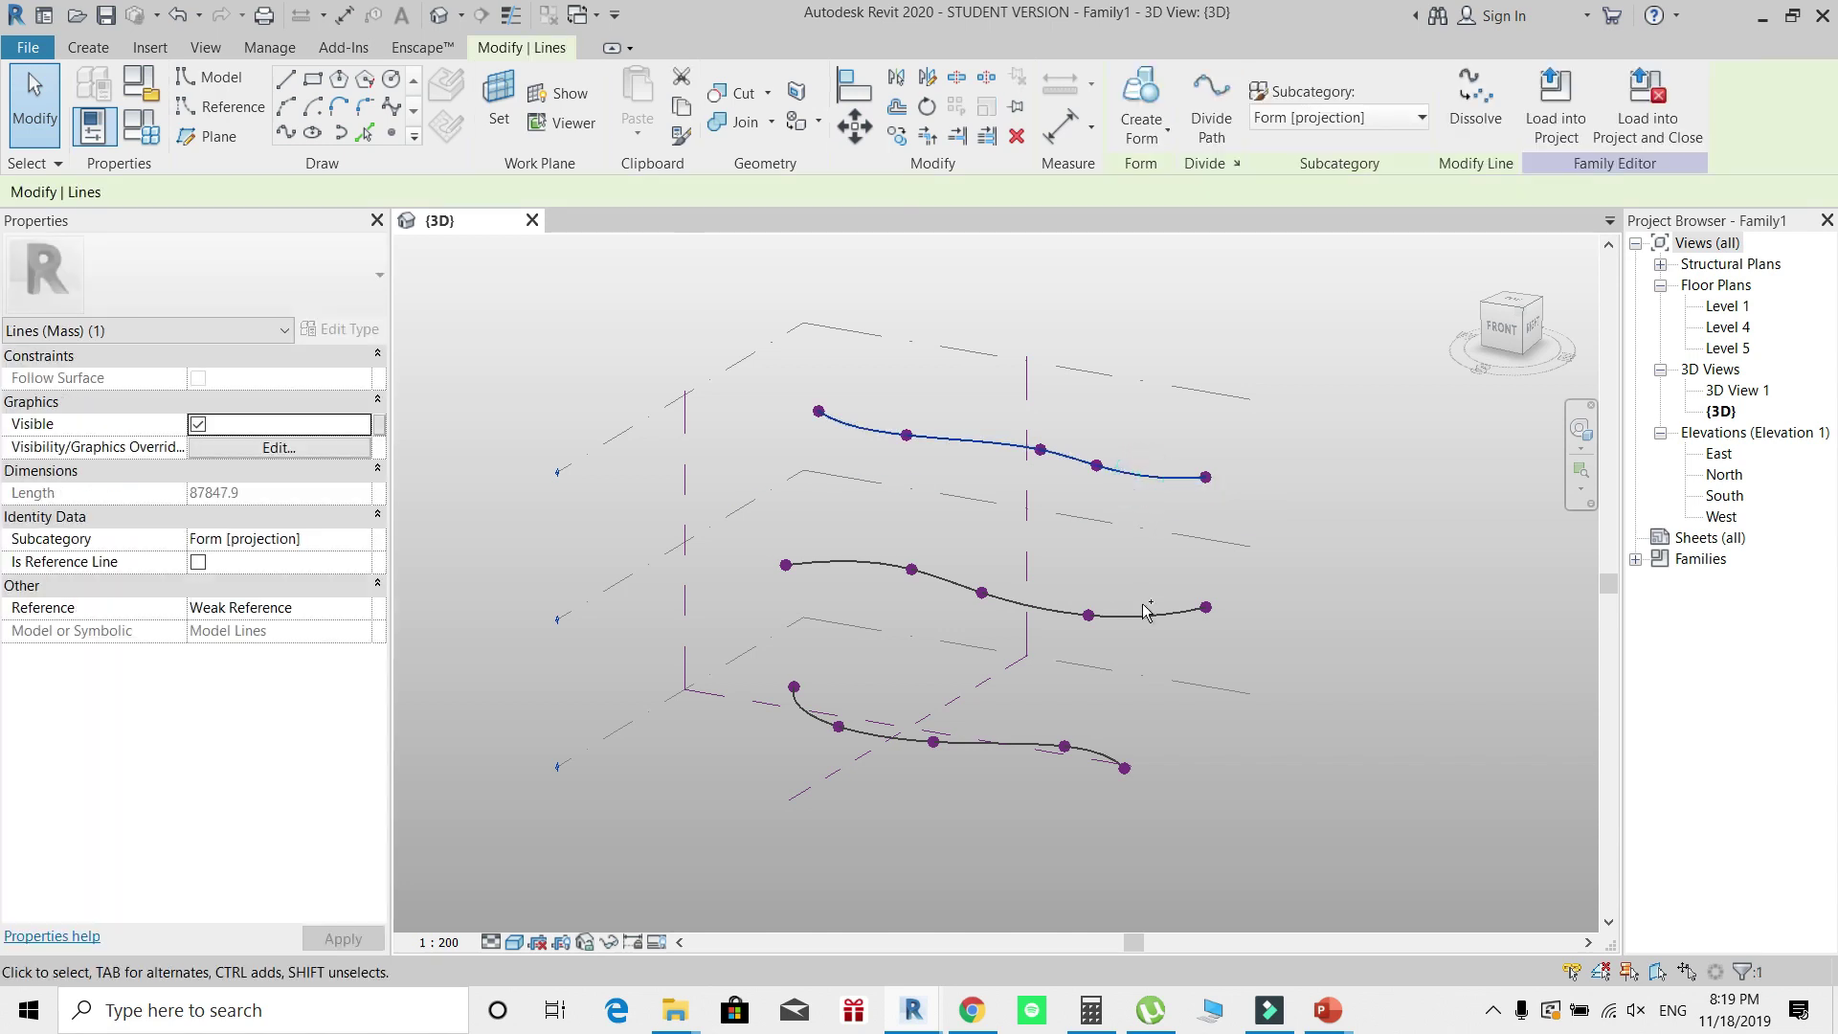
pyautogui.keyDown('ctrl'); pyautogui.click(1146, 612); pyautogui.keyUp('ctrl')
pyautogui.keyDown('ctrl'); pyautogui.click(1112, 756); pyautogui.keyUp('ctrl')
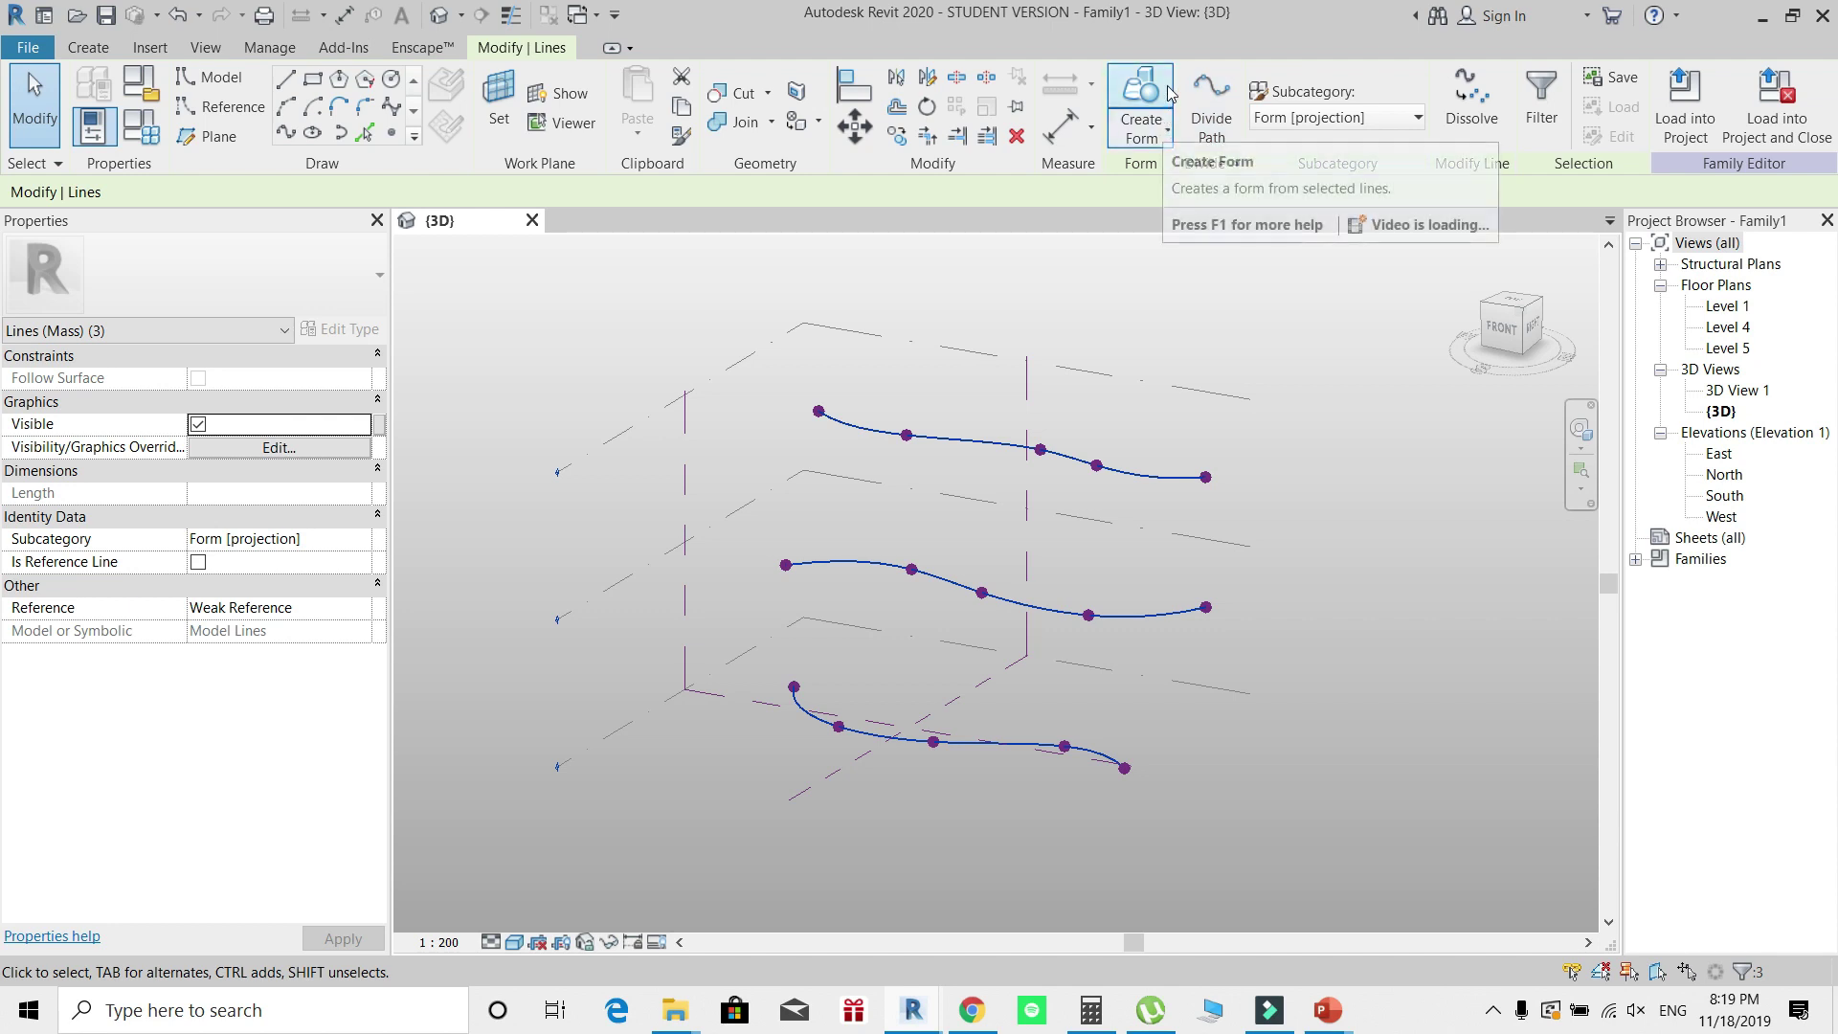
pyautogui.click(1144, 110)
pyautogui.keyDown('shift'); pyautogui.moveTo(1156, 639); pyautogui.dragTo(1120, 634, button='middle'); pyautogui.keyUp('shift')
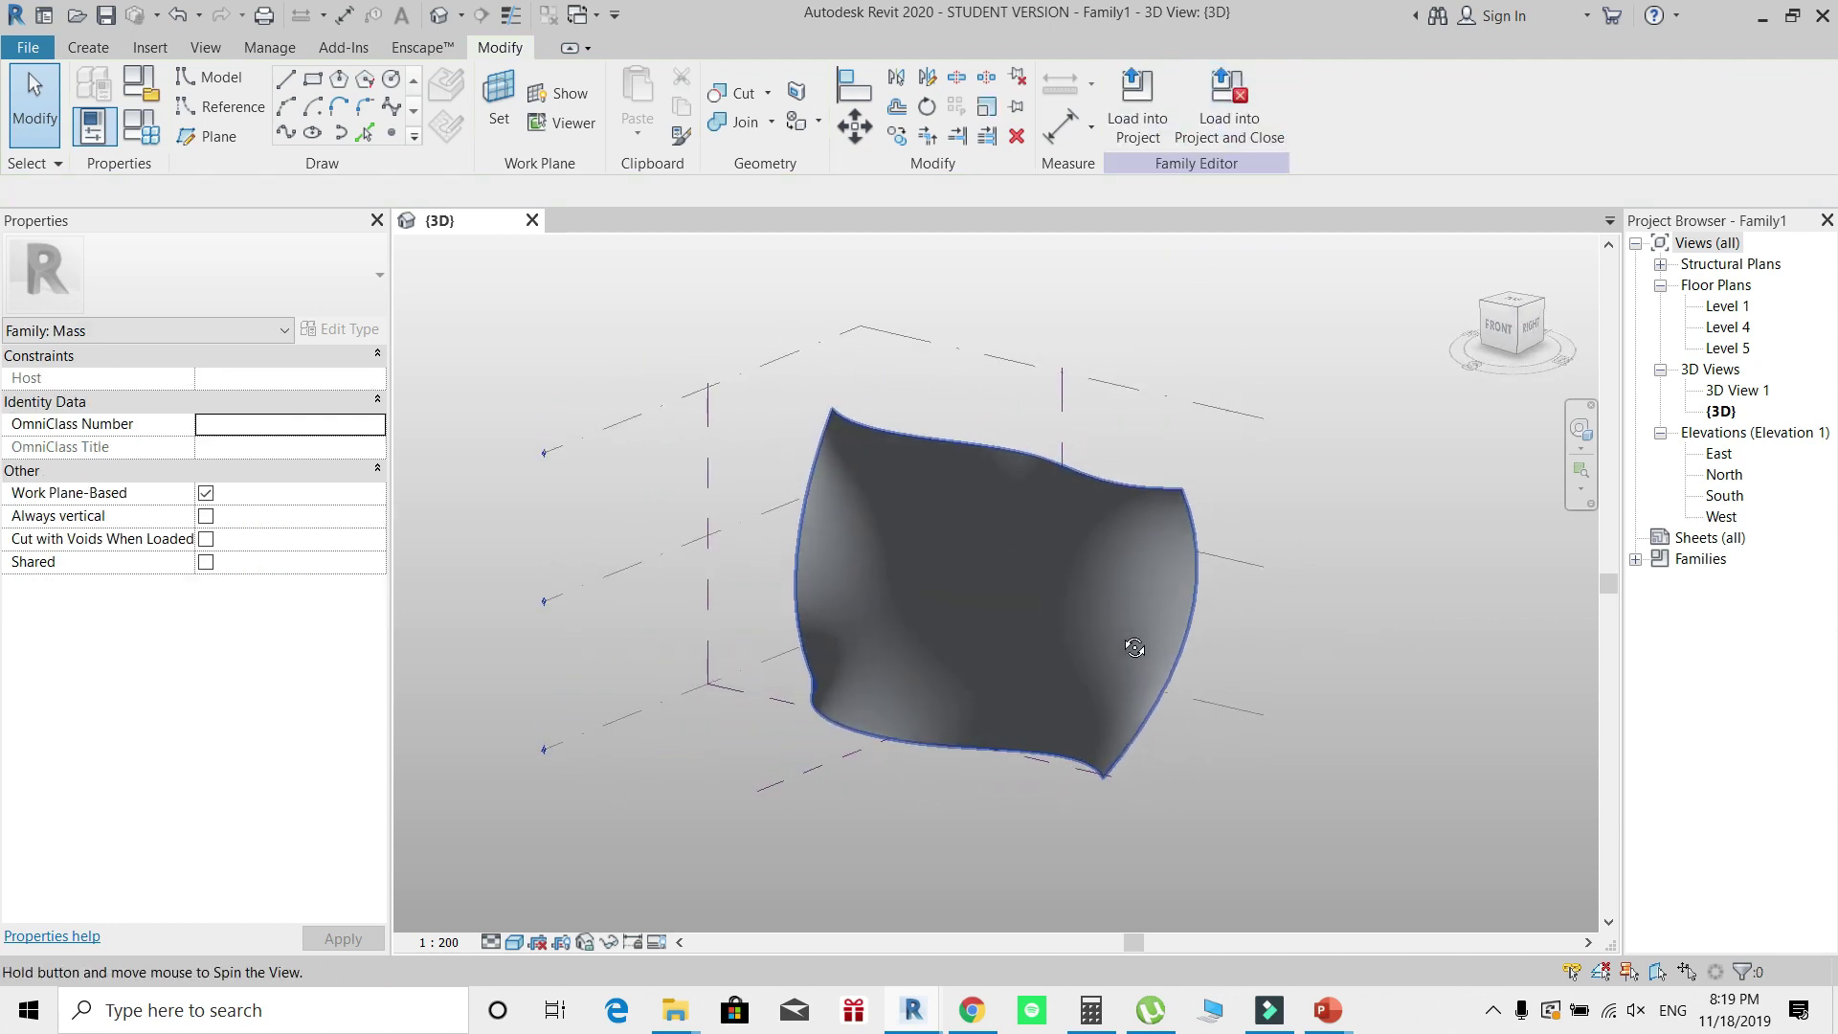
pyautogui.click(1125, 595)
pyautogui.keyDown('shift'); pyautogui.moveTo(1315, 445); pyautogui.dragTo(1313, 440, button='middle'); pyautogui.keyUp('shift')
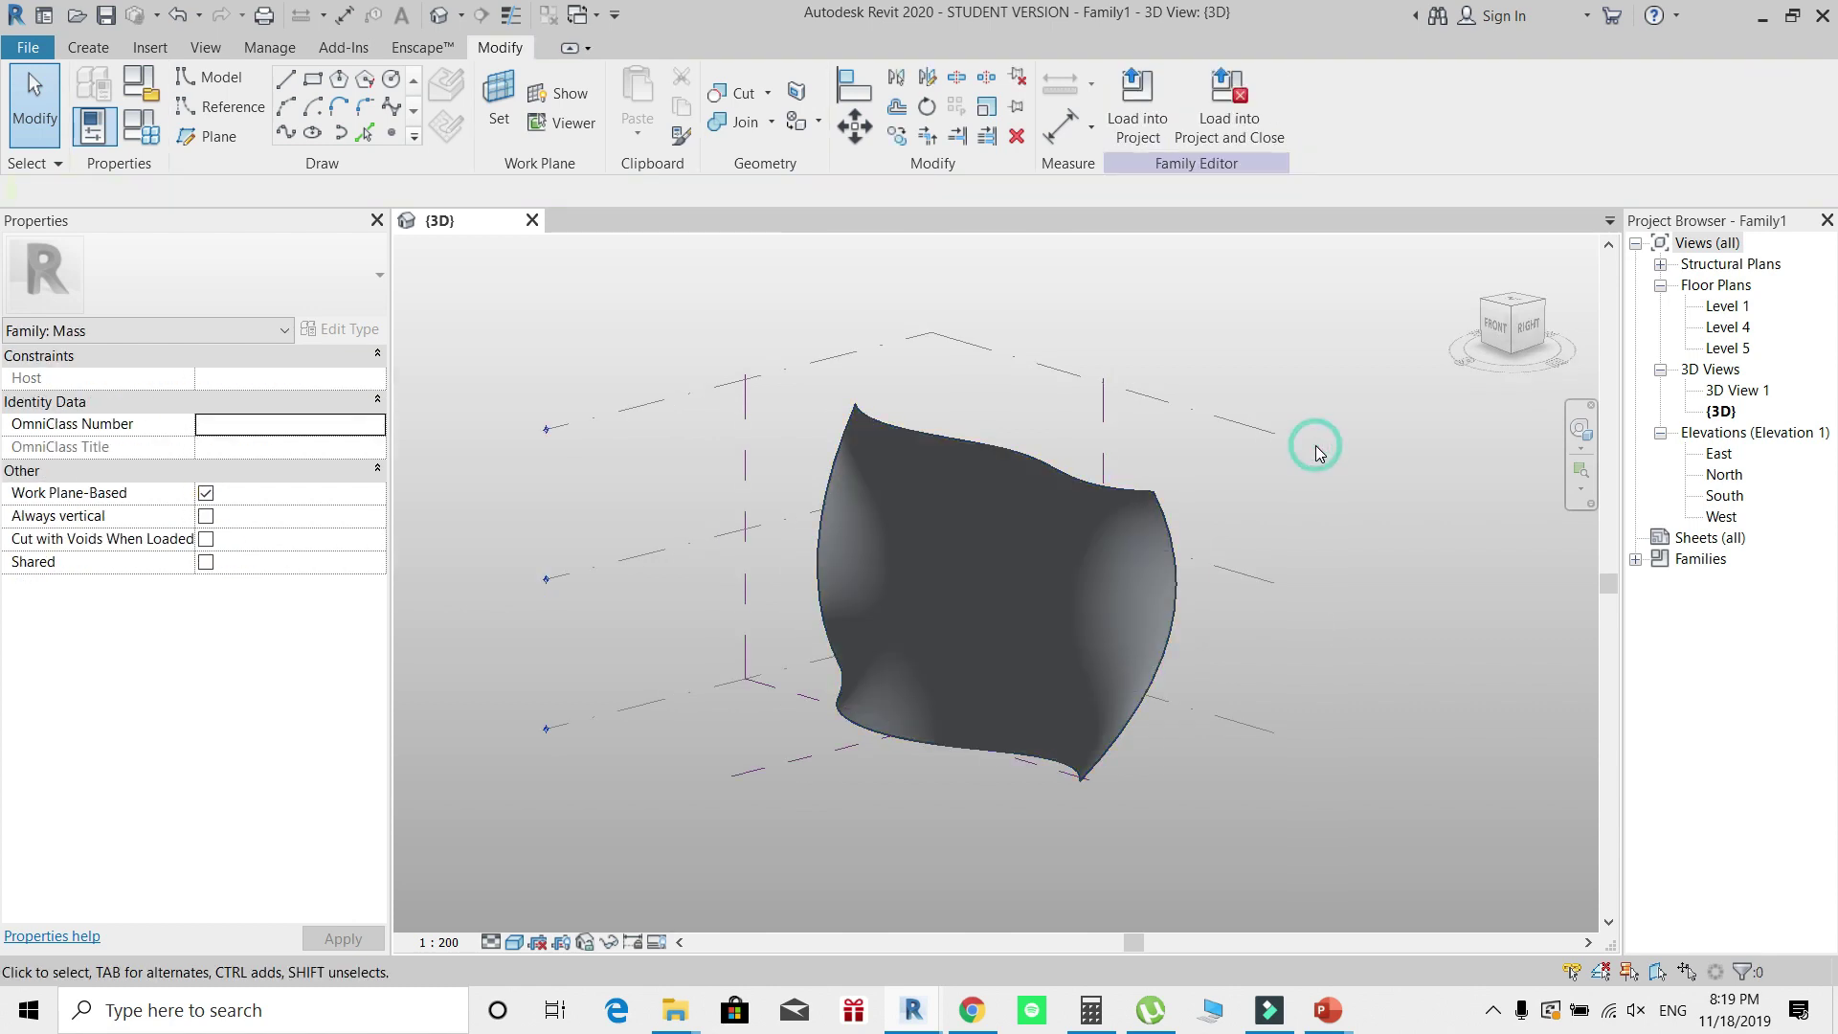
# Step: Turn on X-Ray for the lofted surface form to expose its profiles and control points
pyautogui.click(1034, 583)
pyautogui.click(1033, 583)
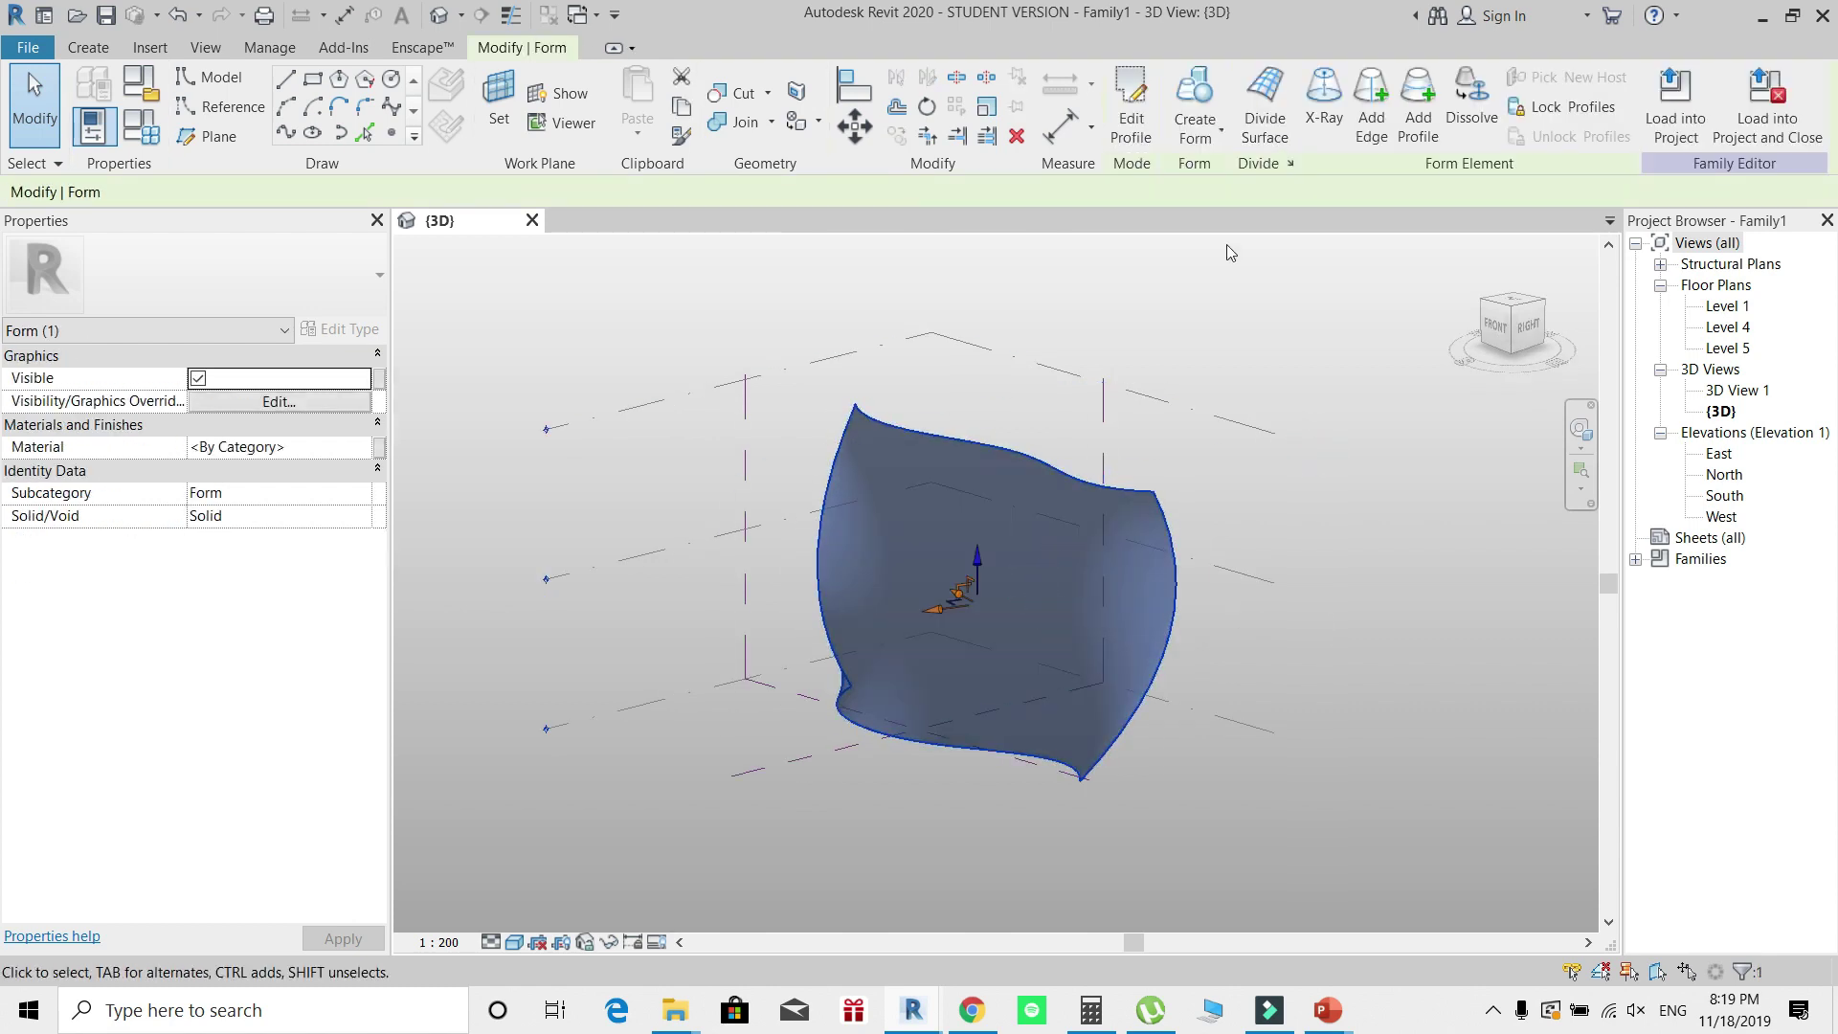
pyautogui.click(1323, 103)
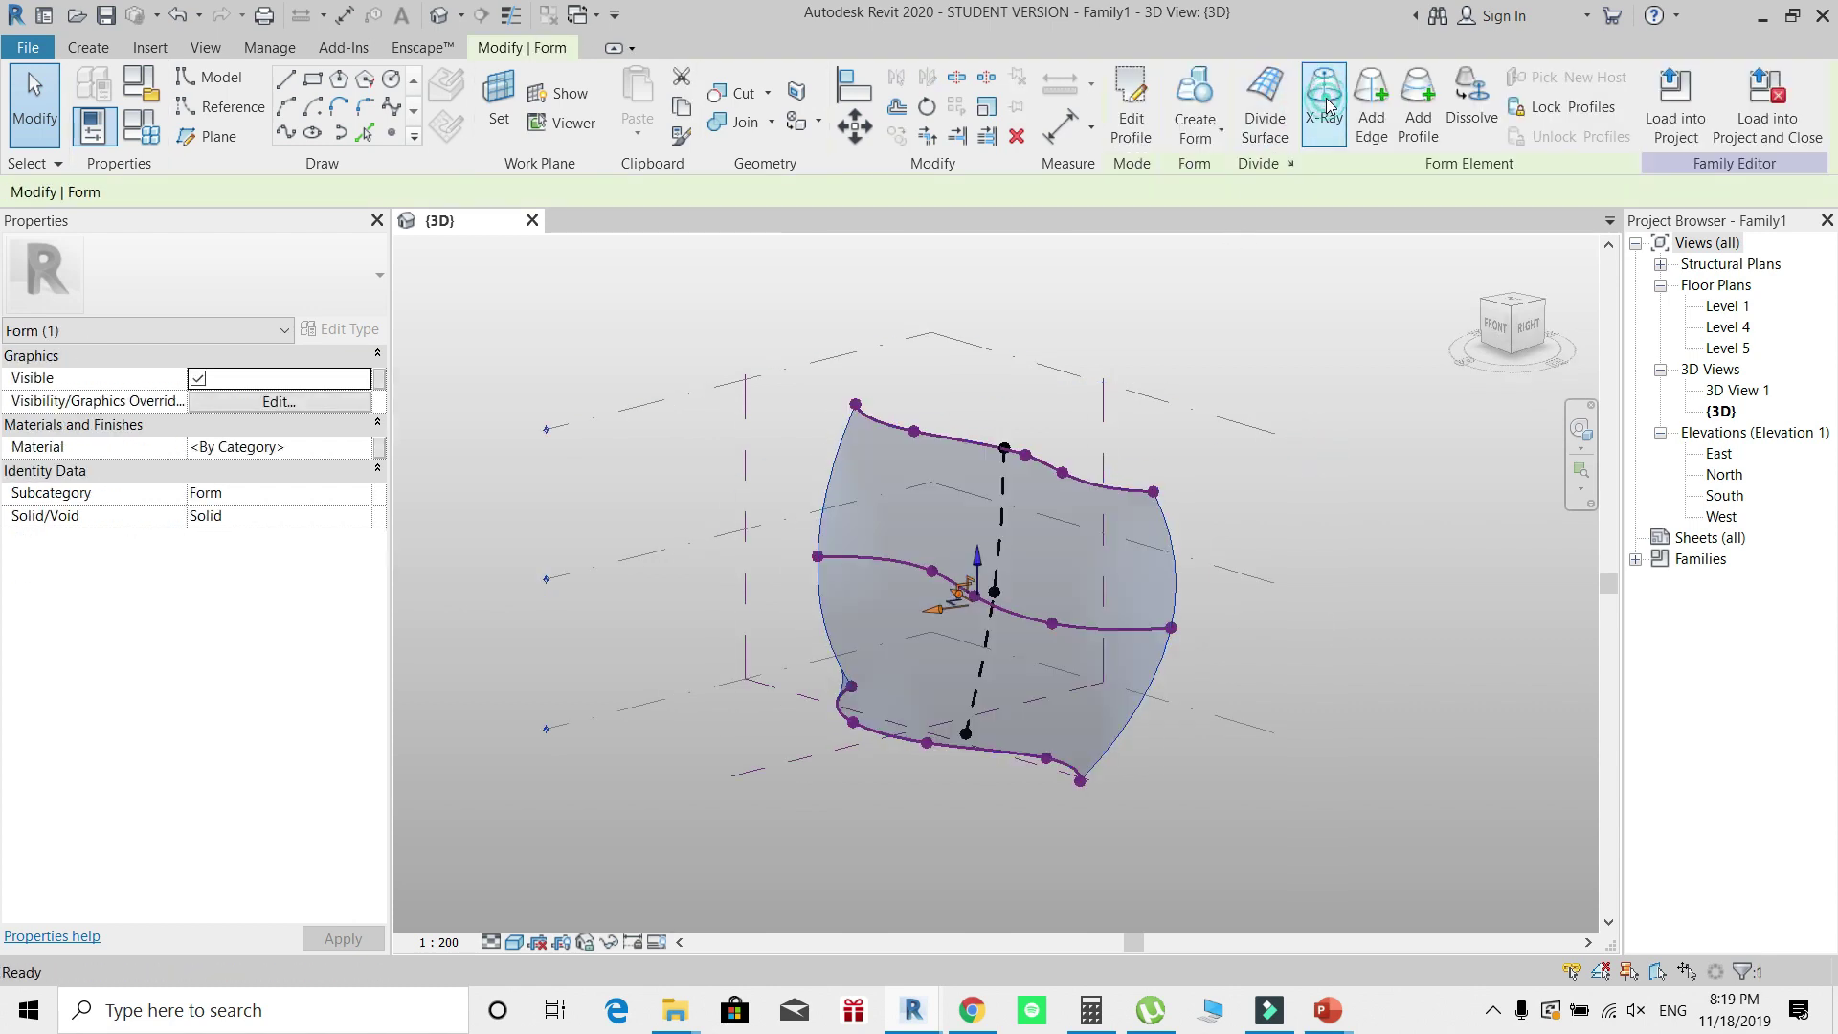
# Step: Move the left end point of the form's top profile outward within its horizontal plane
pyautogui.click(856, 404)
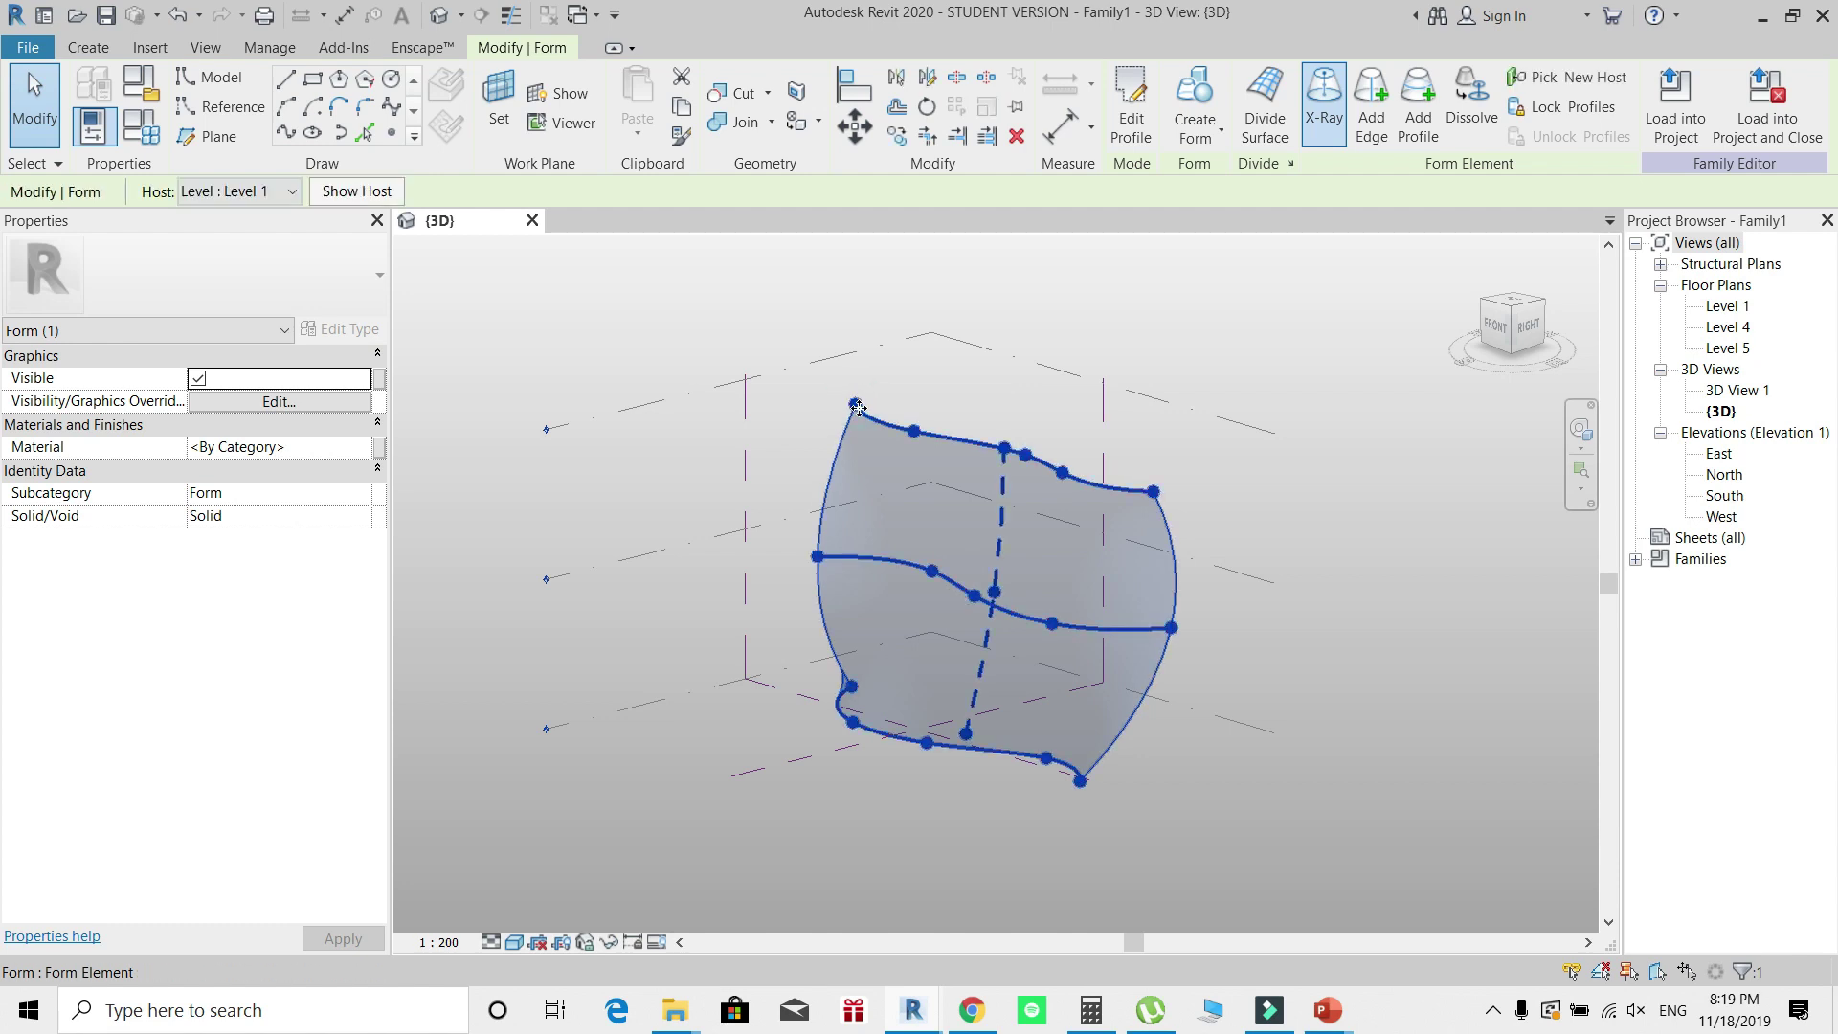
pyautogui.press('Escape')
pyautogui.click(855, 404)
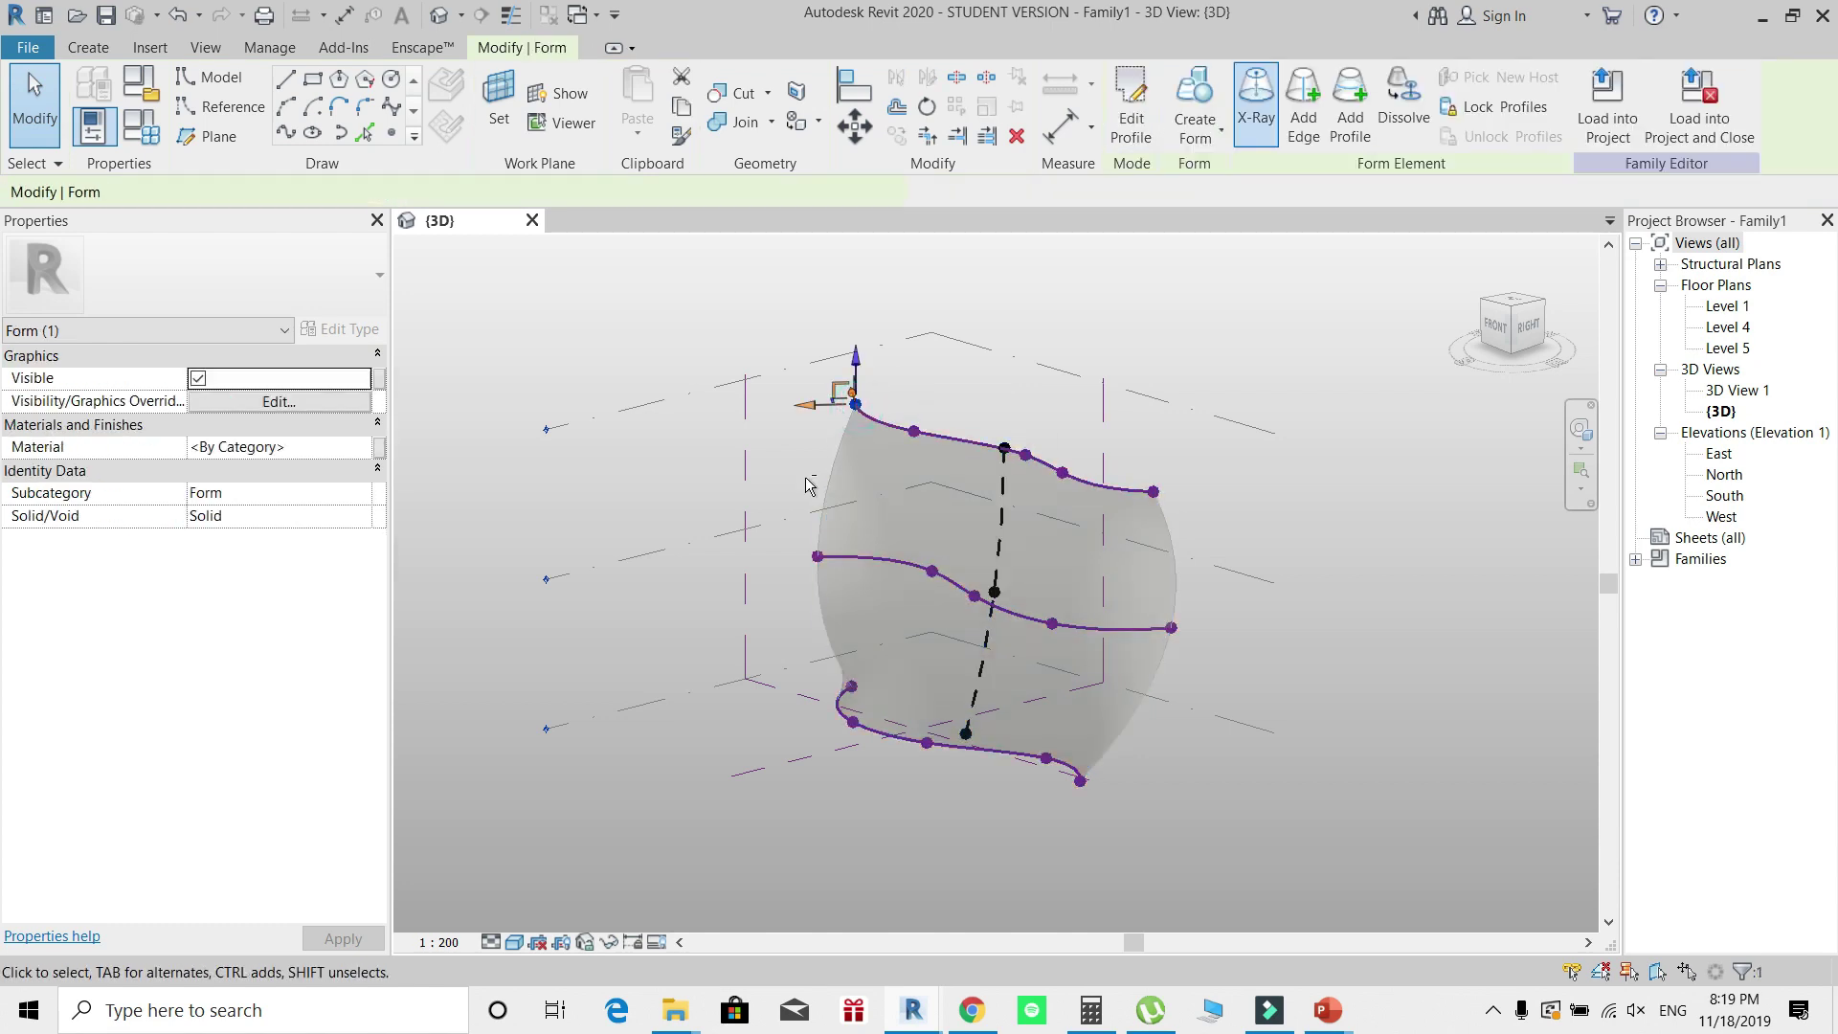
pyautogui.keyDown('shift'); pyautogui.moveTo(859, 412); pyautogui.dragTo(978, 617, button='middle'); pyautogui.keyUp('shift')
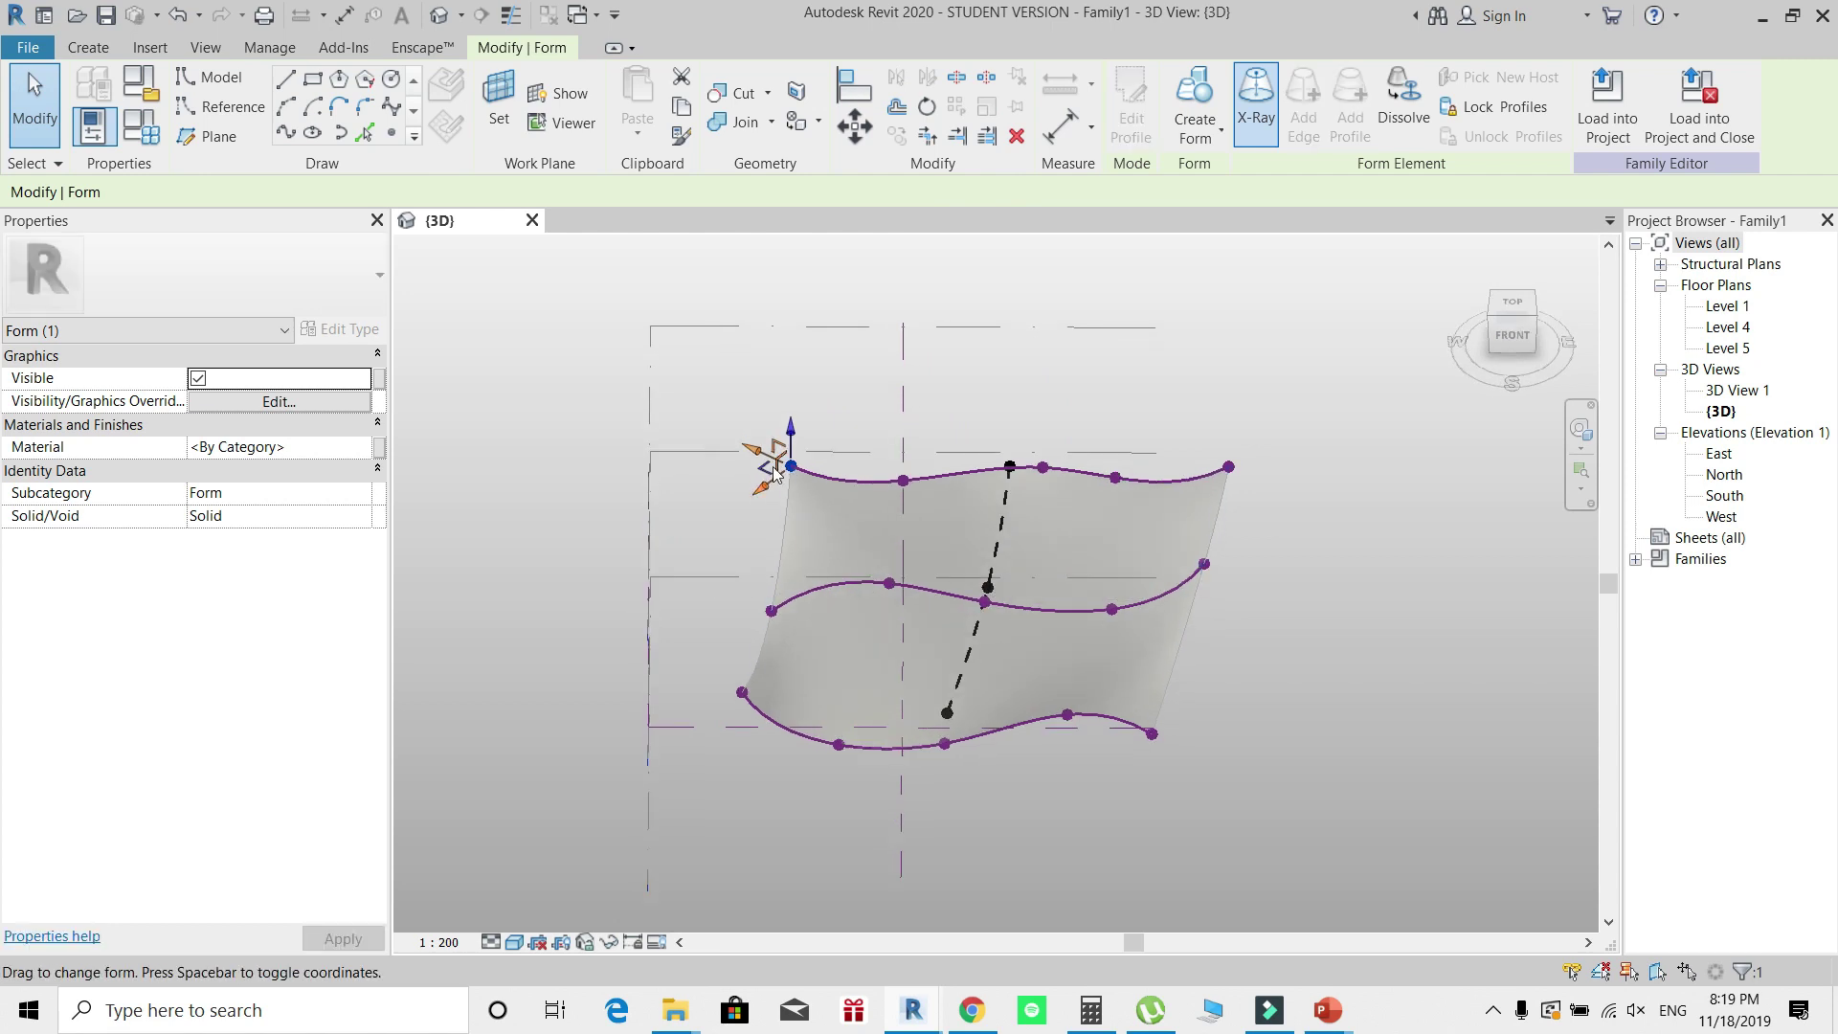
pyautogui.moveTo(763, 471); pyautogui.dragTo(727, 480)
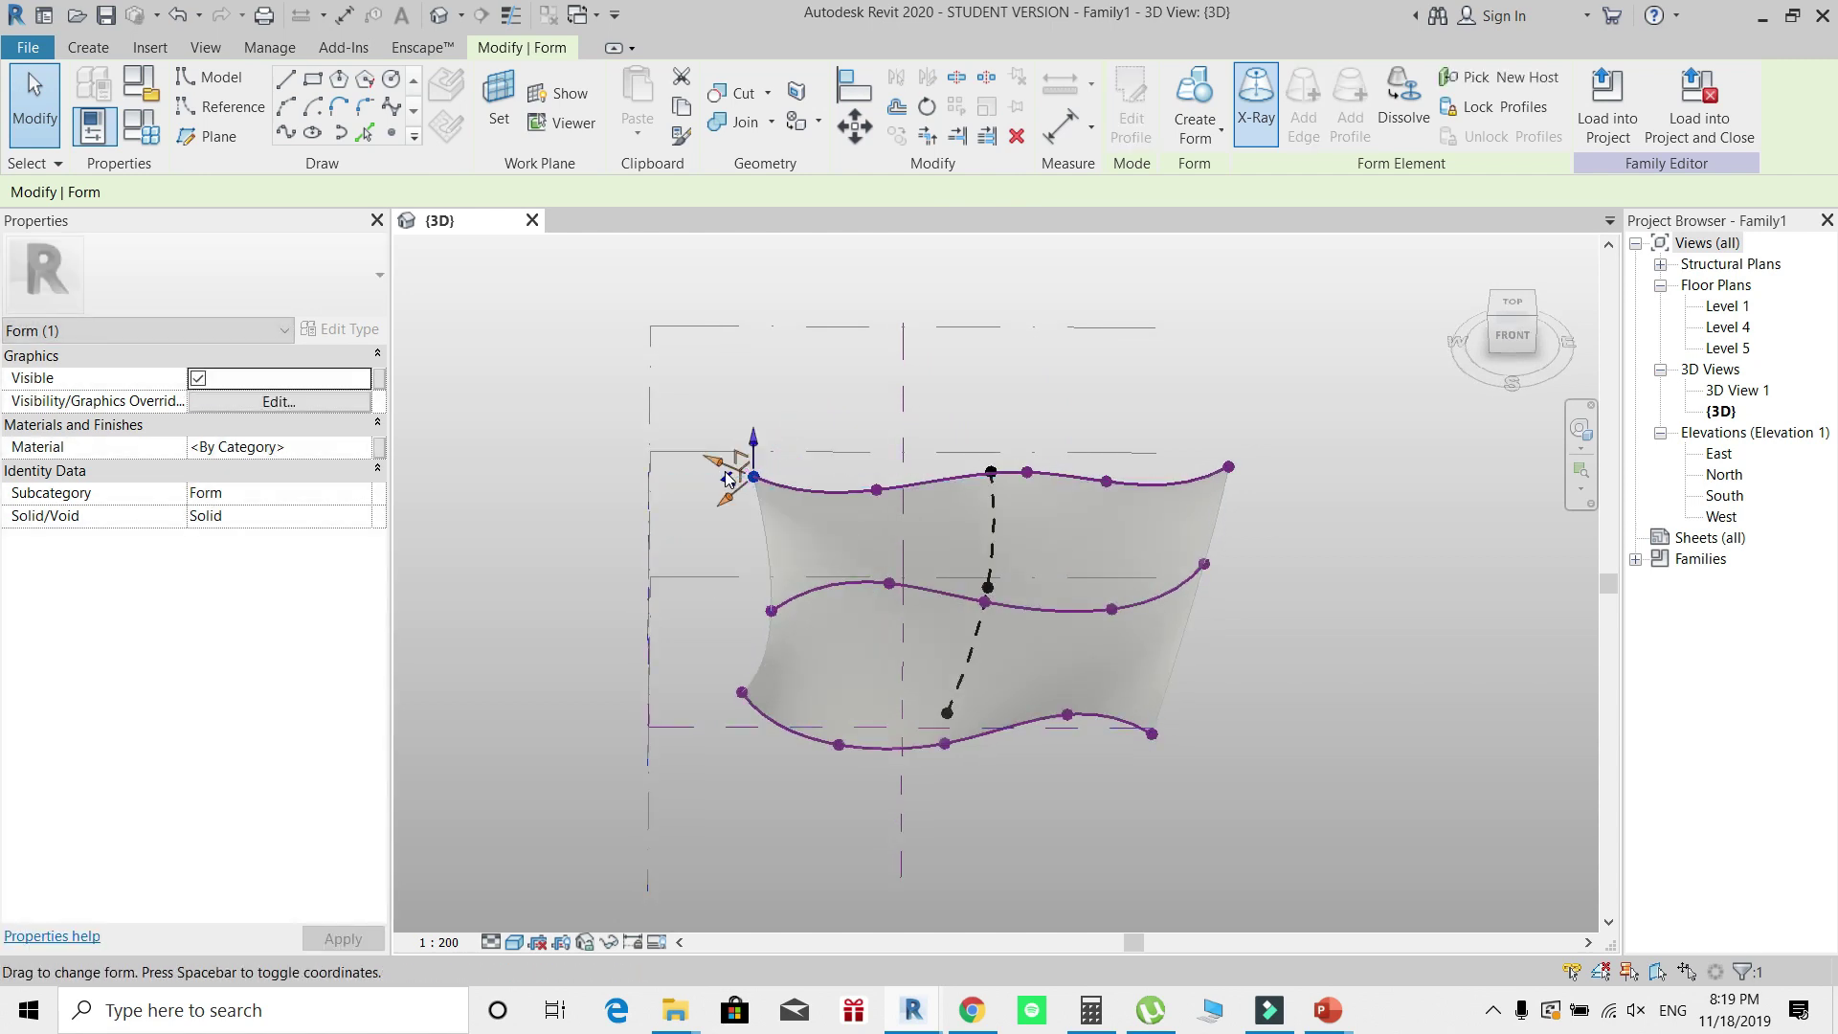
pyautogui.press('Escape')
# Step: Move the right end points of the form's middle and top profiles inward within their horizontal planes
pyautogui.click(771, 608)
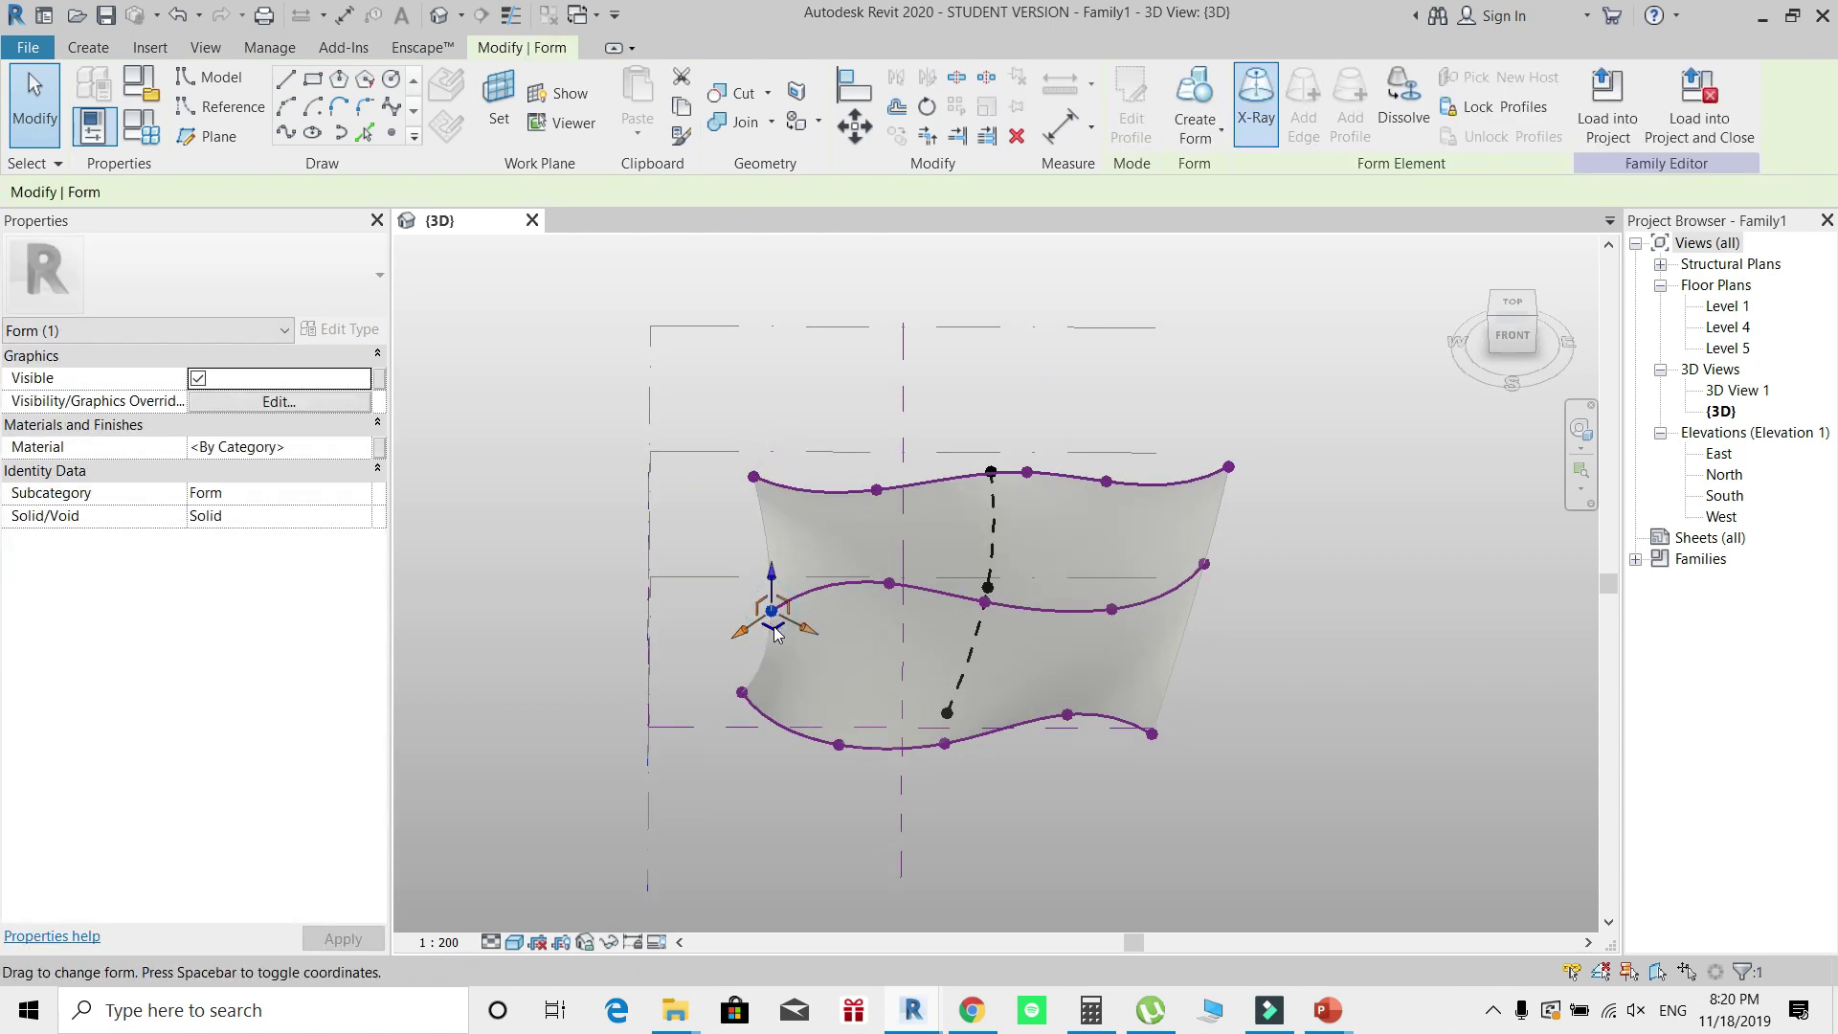
pyautogui.keyDown('shift'); pyautogui.moveTo(743, 607); pyautogui.dragTo(1211, 427, button='middle'); pyautogui.keyUp('shift')
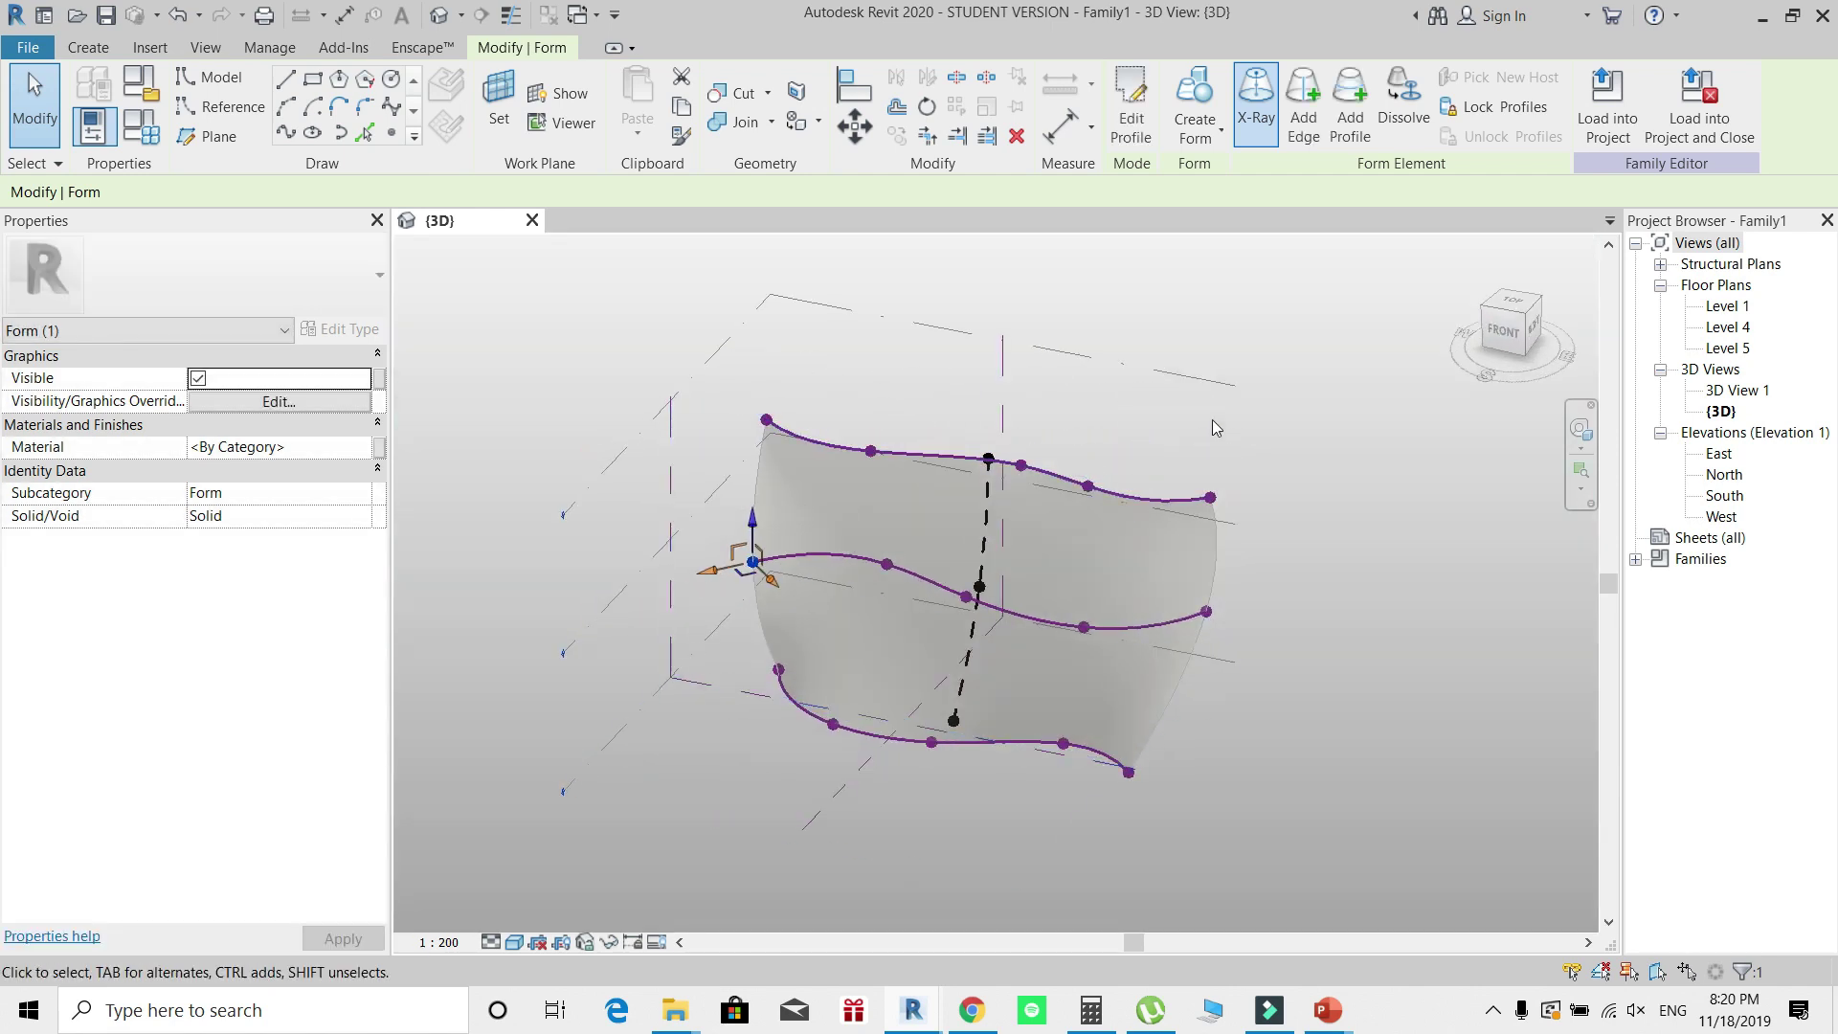
pyautogui.click(1282, 683)
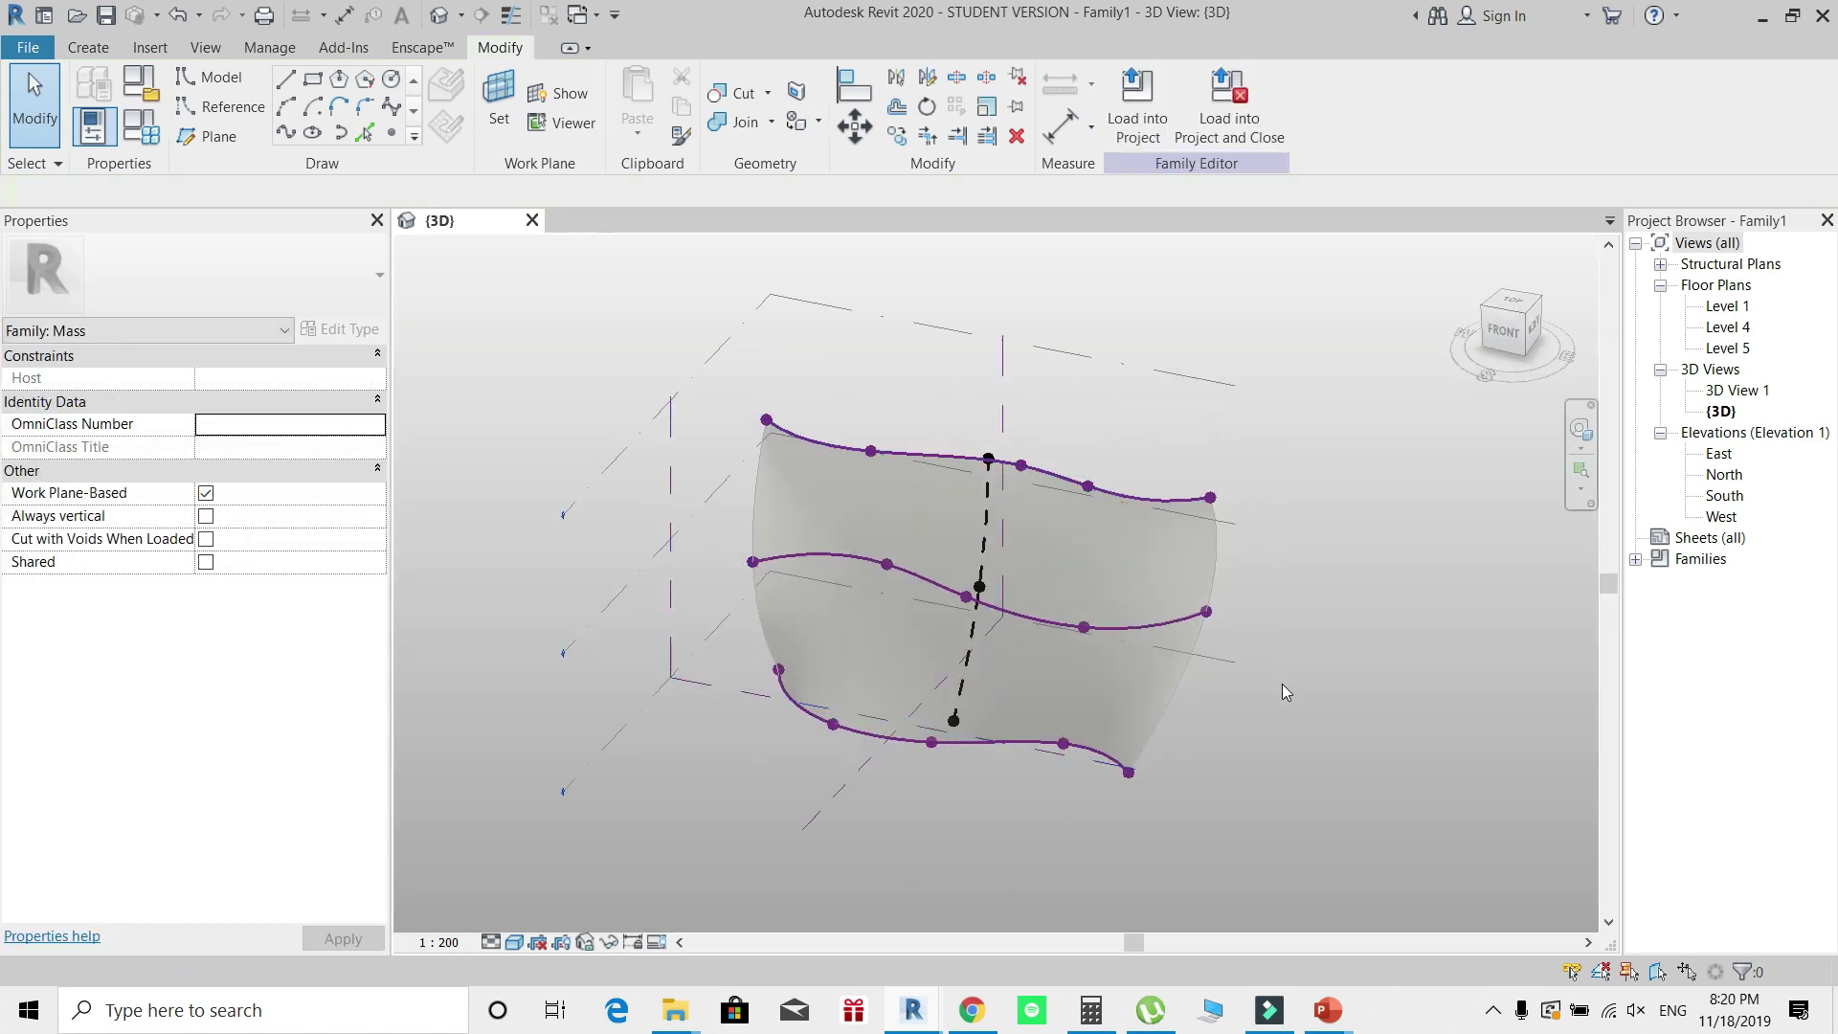
pyautogui.click(1206, 612)
pyautogui.moveTo(1206, 614); pyautogui.dragTo(1167, 615)
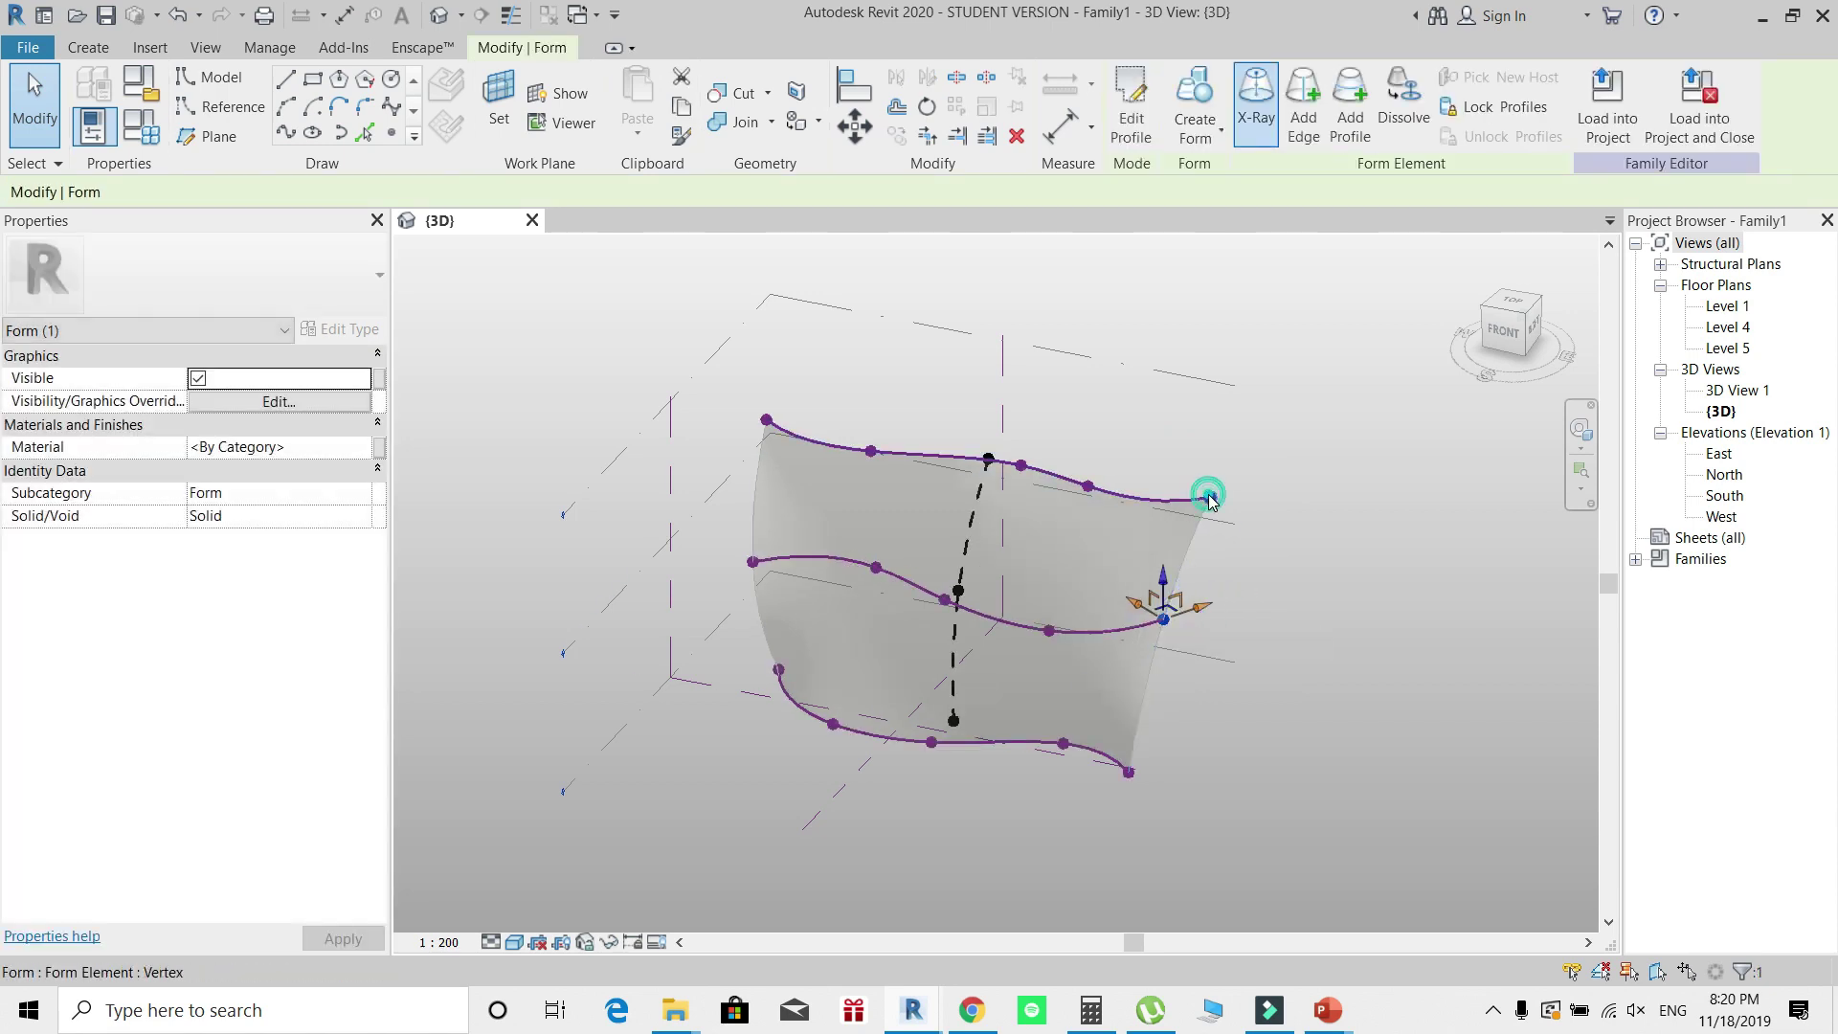
pyautogui.click(1210, 499)
pyautogui.moveTo(1220, 492); pyautogui.dragTo(1160, 499)
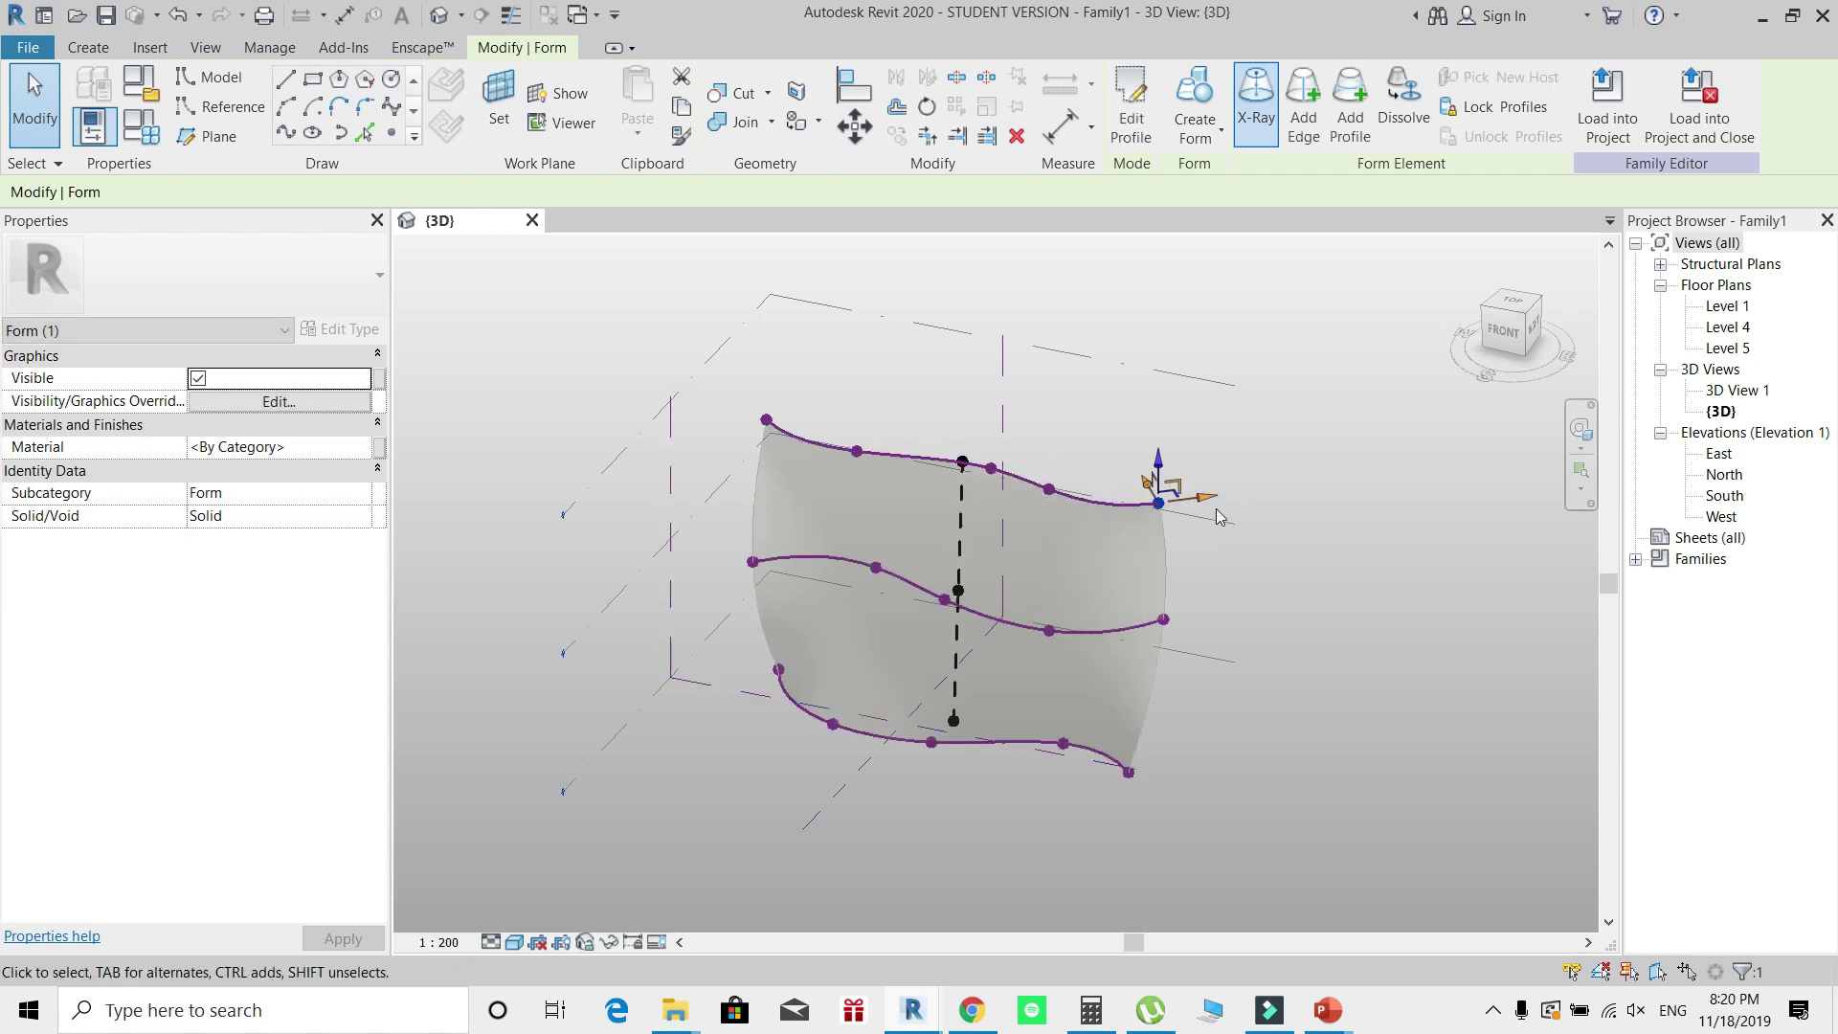
# Step: Turn off X-Ray for the form to return it to its solid surface display
pyautogui.click(1255, 103)
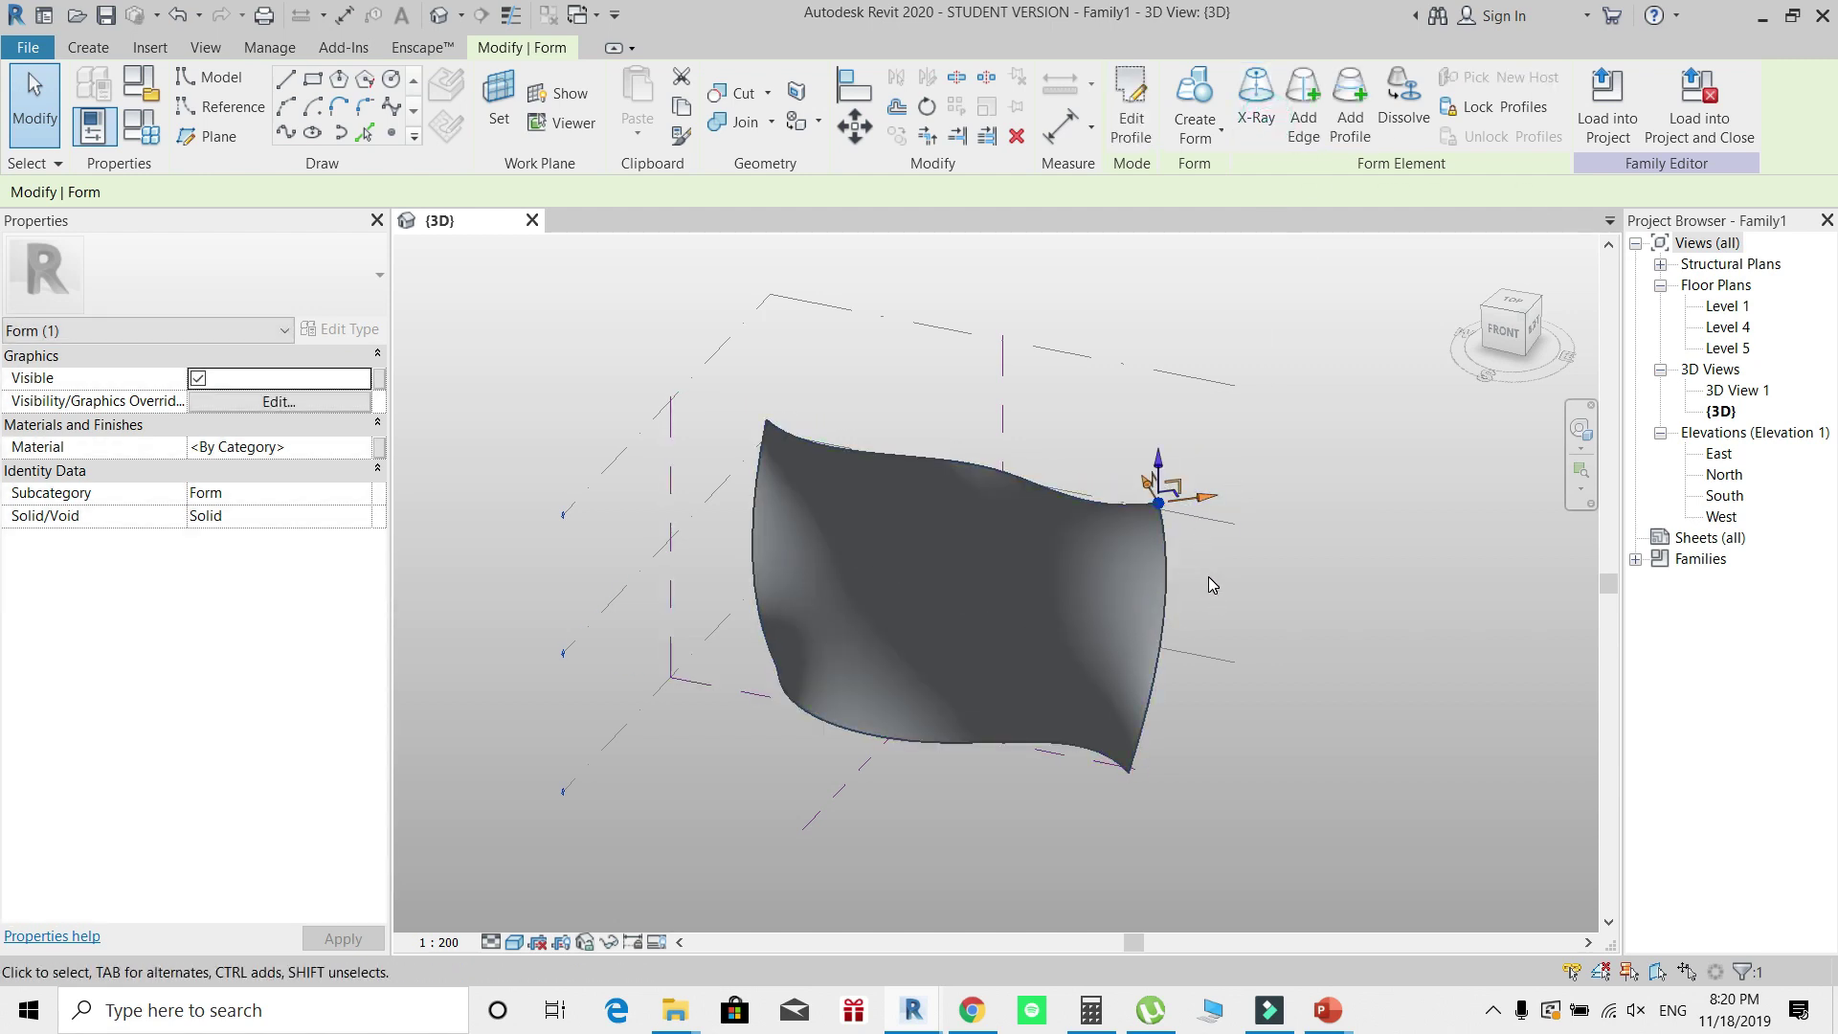
pyautogui.click(1267, 103)
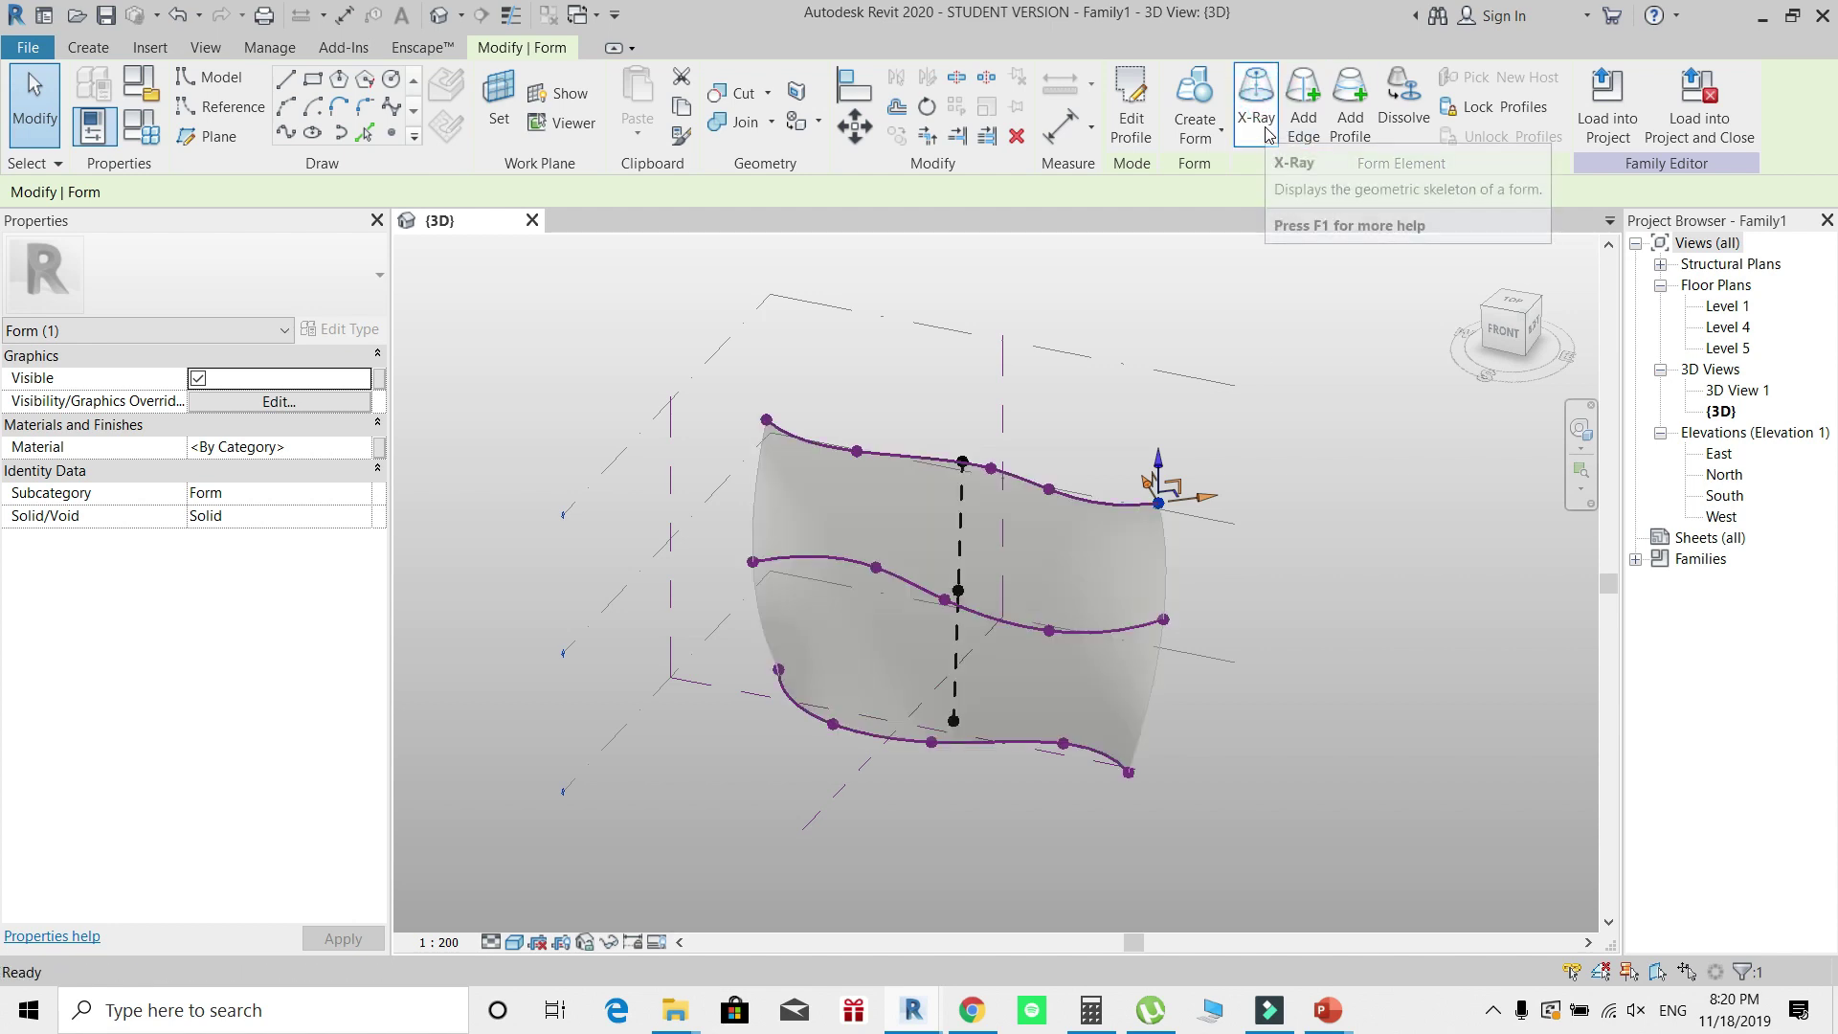
pyautogui.click(1266, 132)
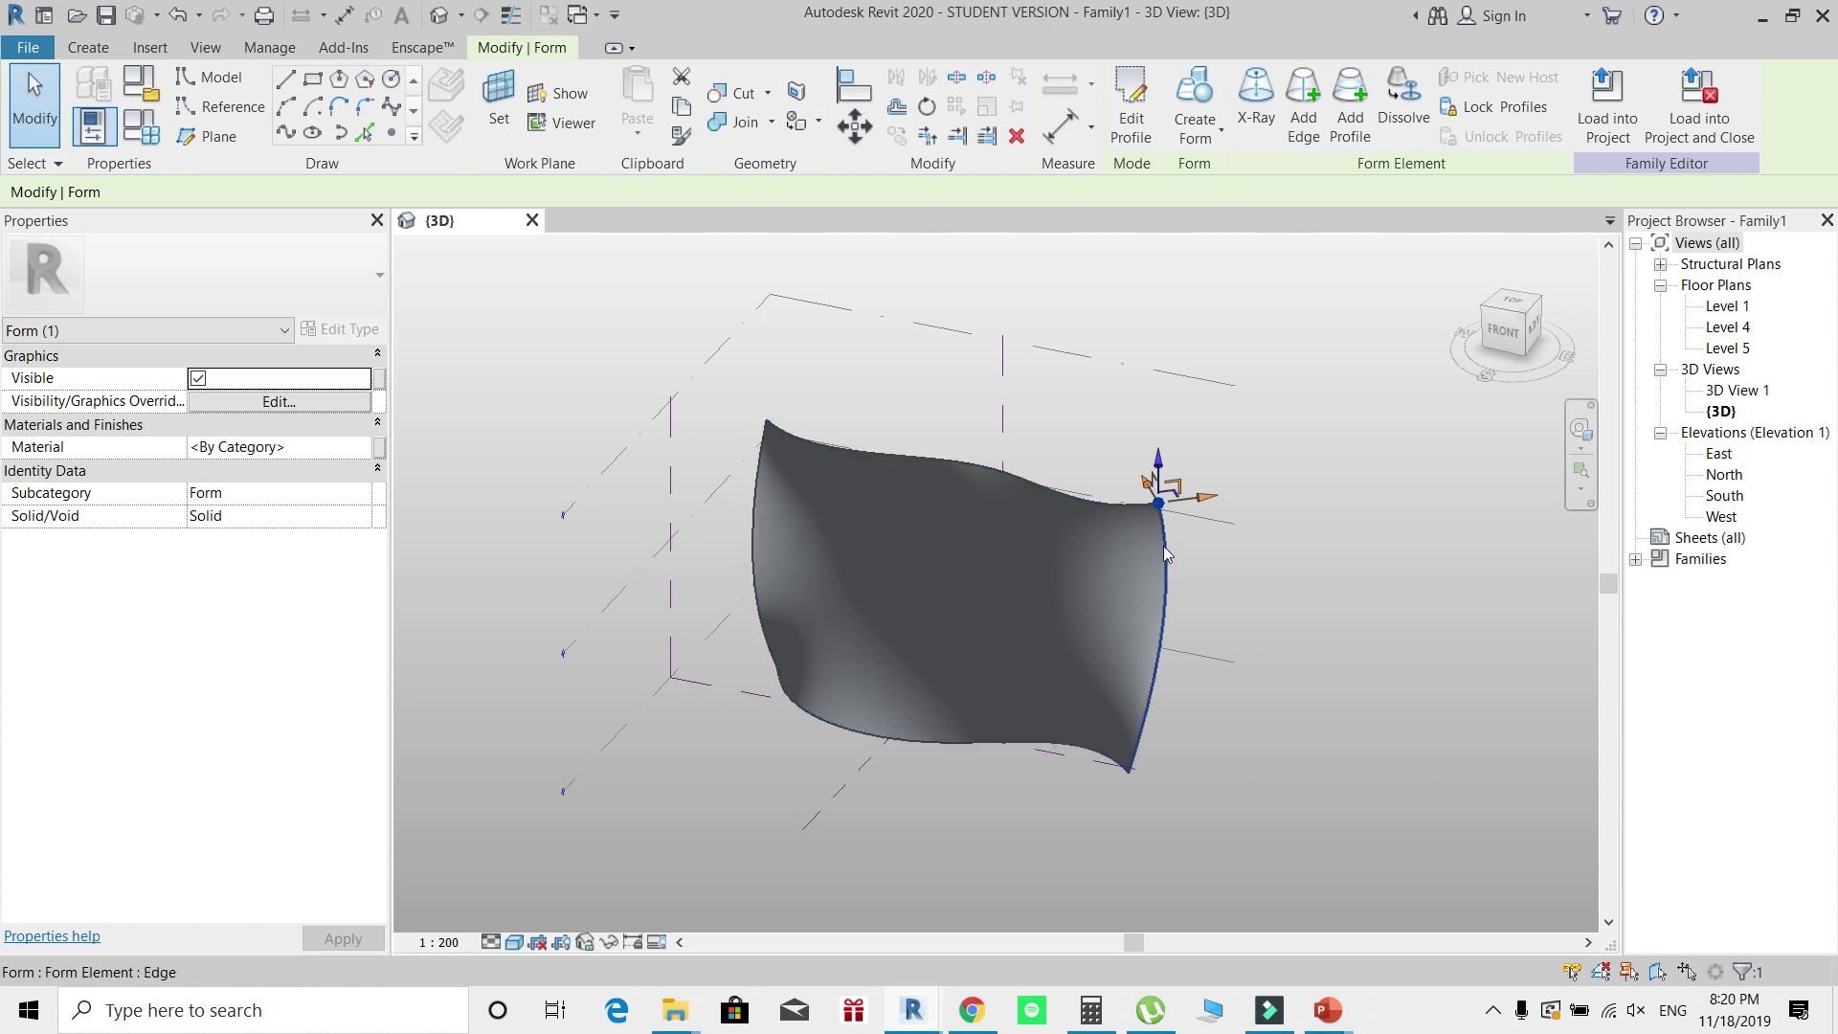
# Step: Divide the face of the lofted form into a UV grid with Divide Surface
pyautogui.click(1135, 566)
pyautogui.moveTo(1066, 587)
pyautogui.keyDown('shift'); pyautogui.mouseDown(button='middle')
pyautogui.moveTo(1211, 560)
pyautogui.moveTo(1069, 567)
pyautogui.mouseUp(button='middle'); pyautogui.keyUp('shift')
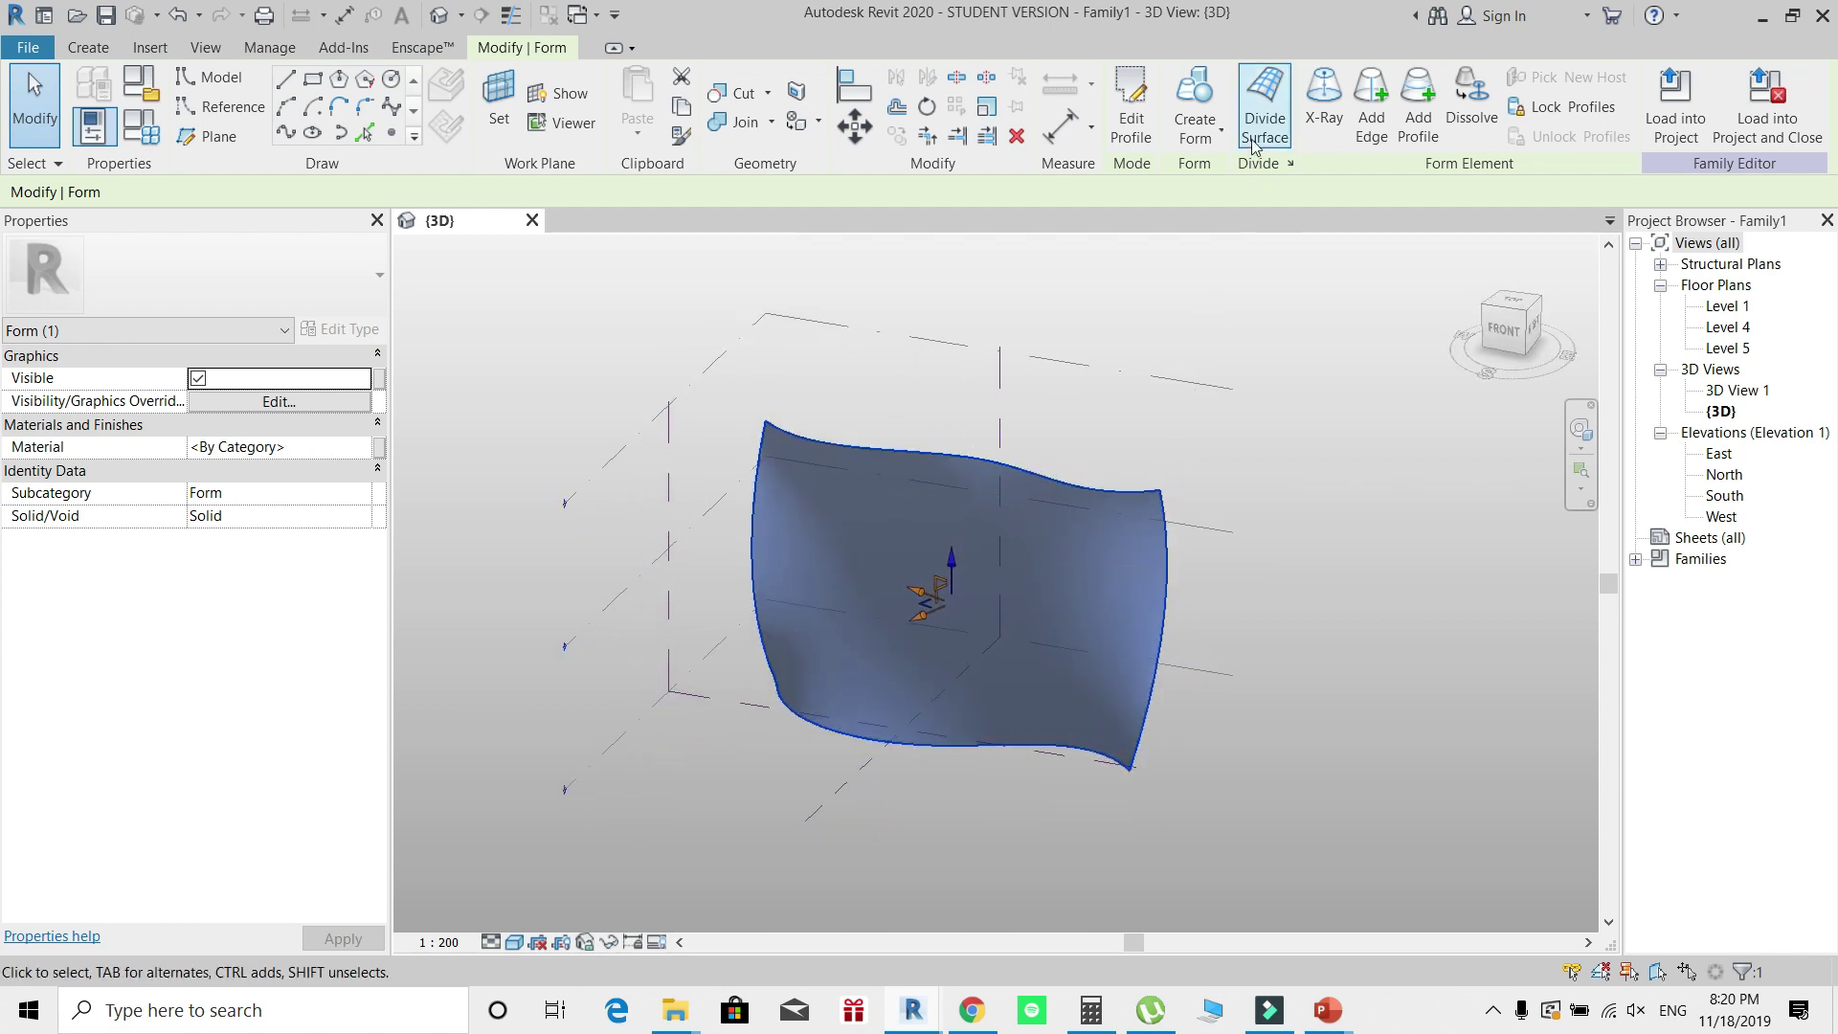
pyautogui.click(1268, 110)
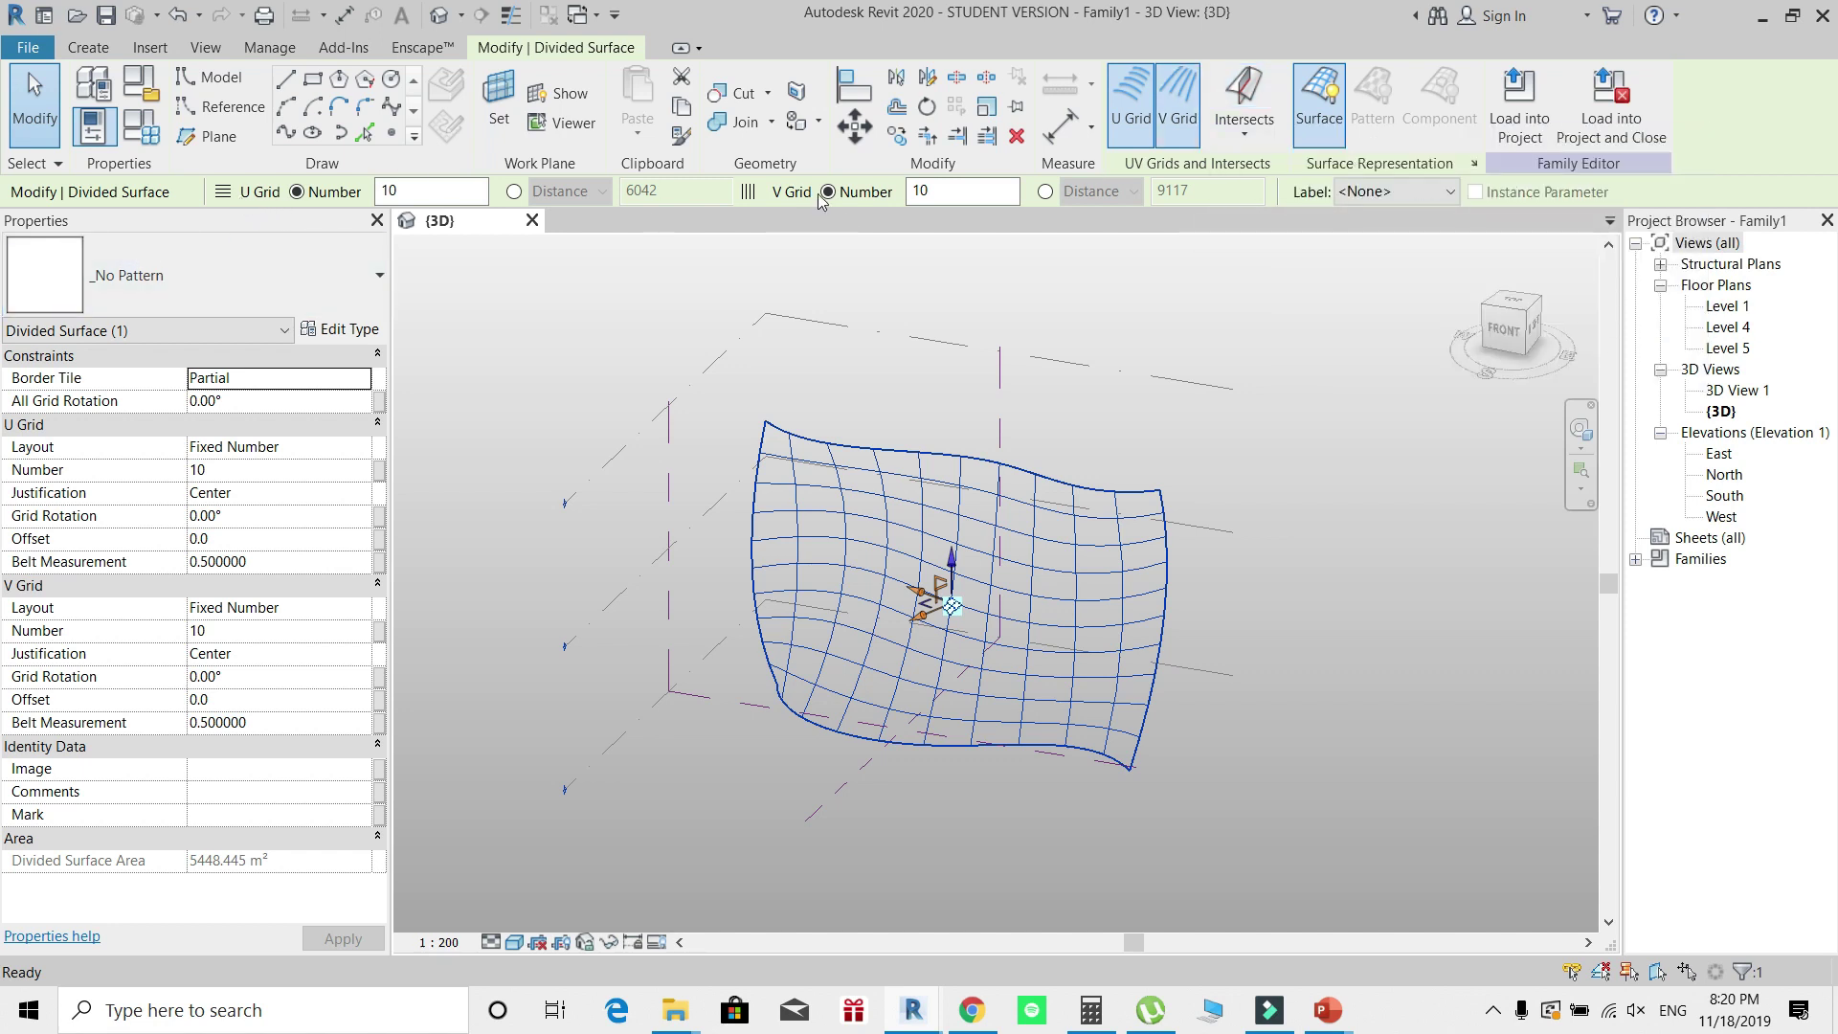
# Step: Set the divided surface's U grid number to 20 and its V grid number to 30
pyautogui.doubleClick(411, 190)
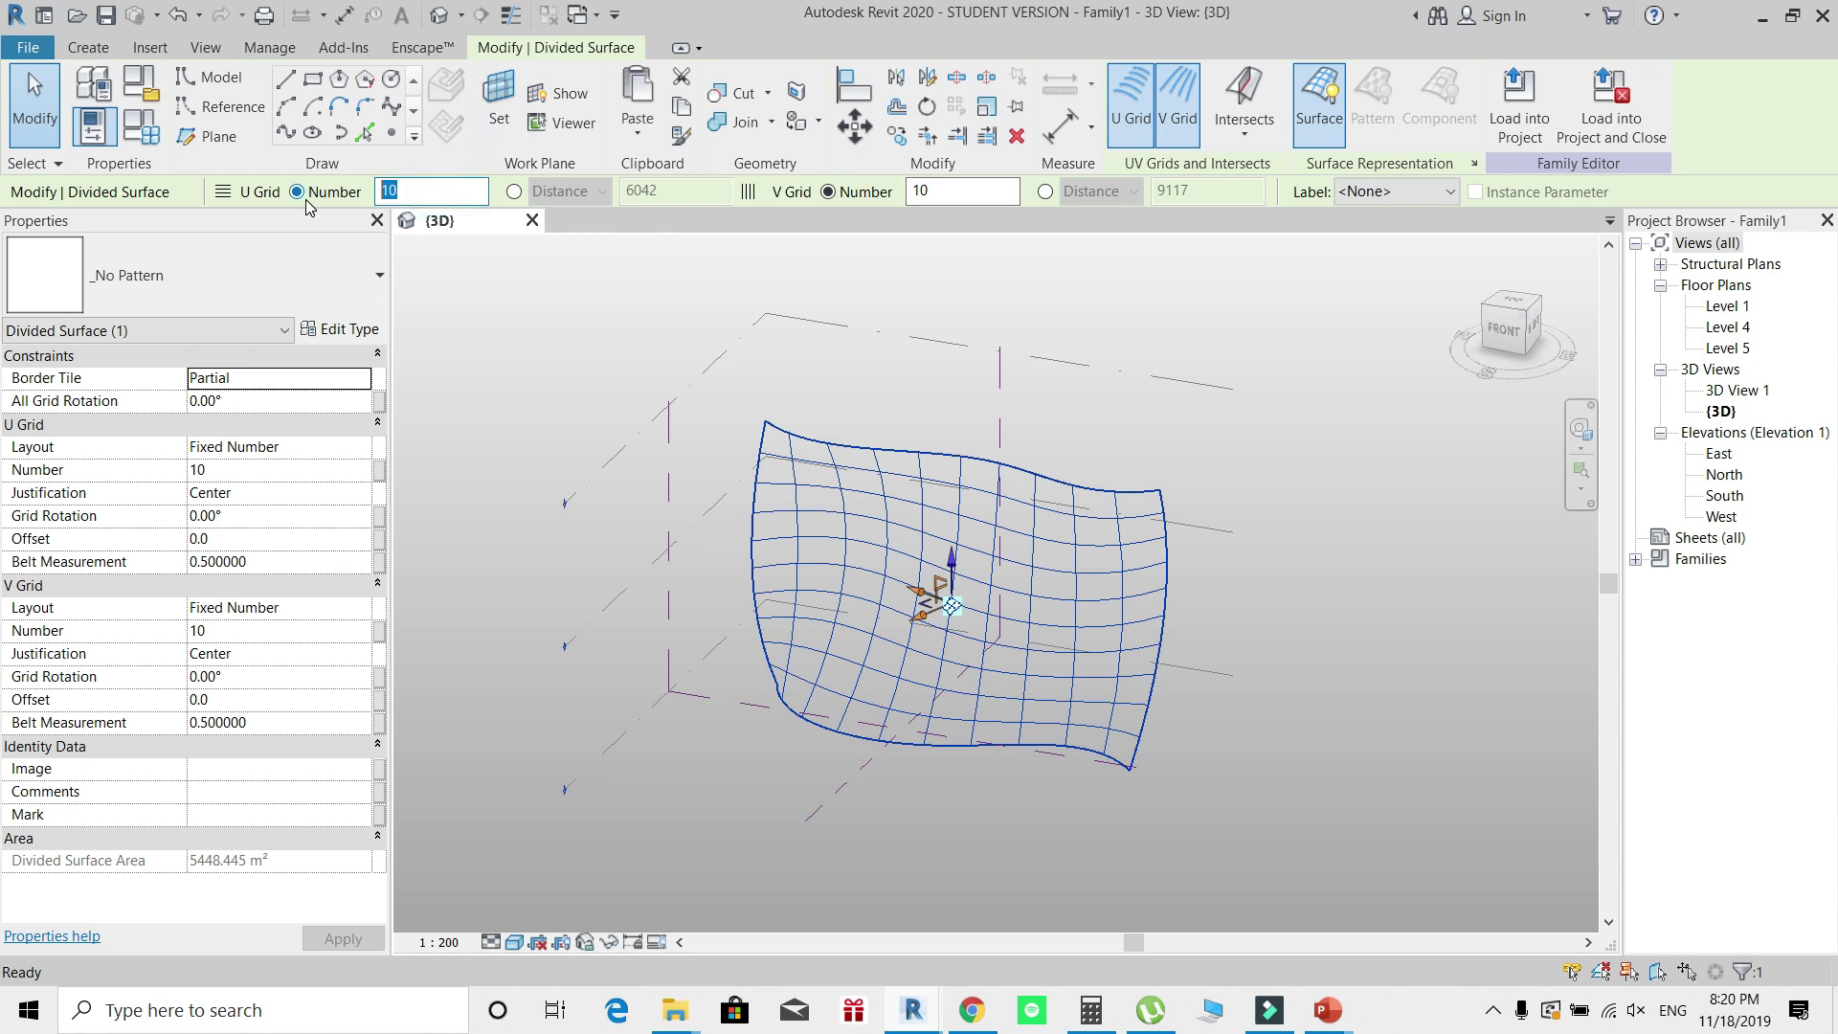
pyautogui.press('Return')
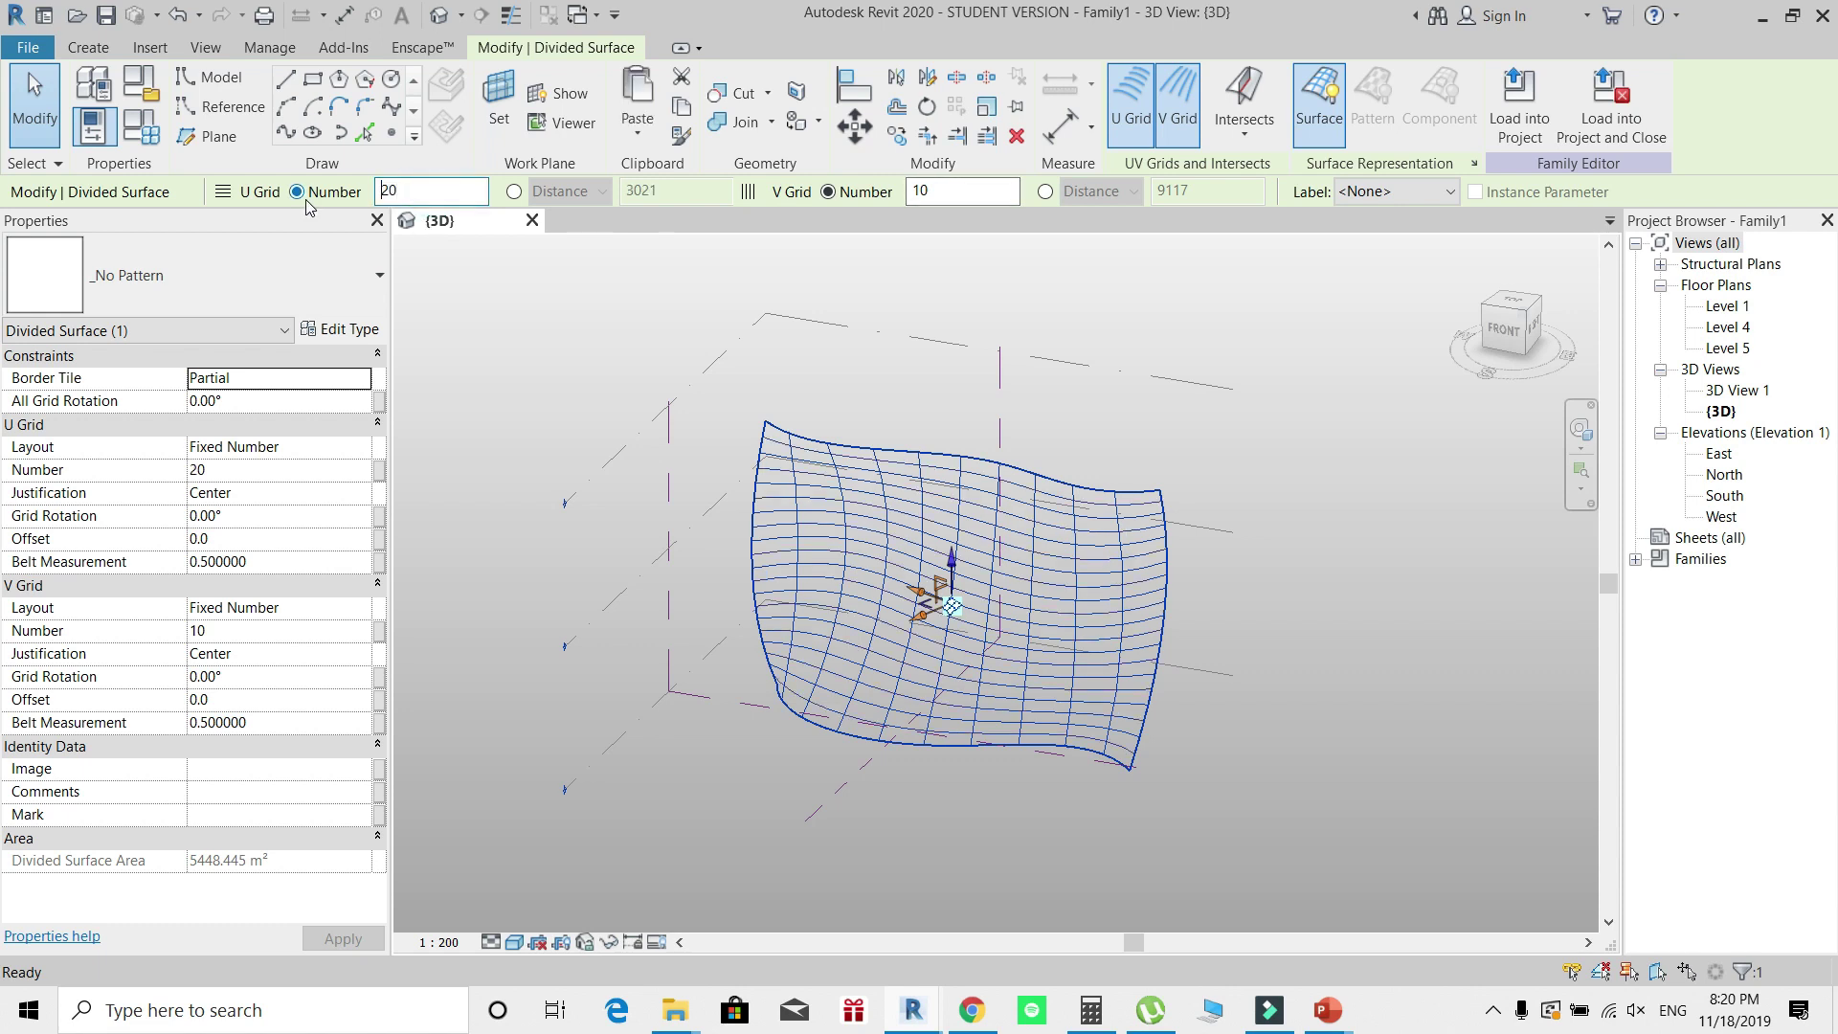
pyautogui.doubleClick(996, 190)
pyautogui.write('3')
pyautogui.press('Return')
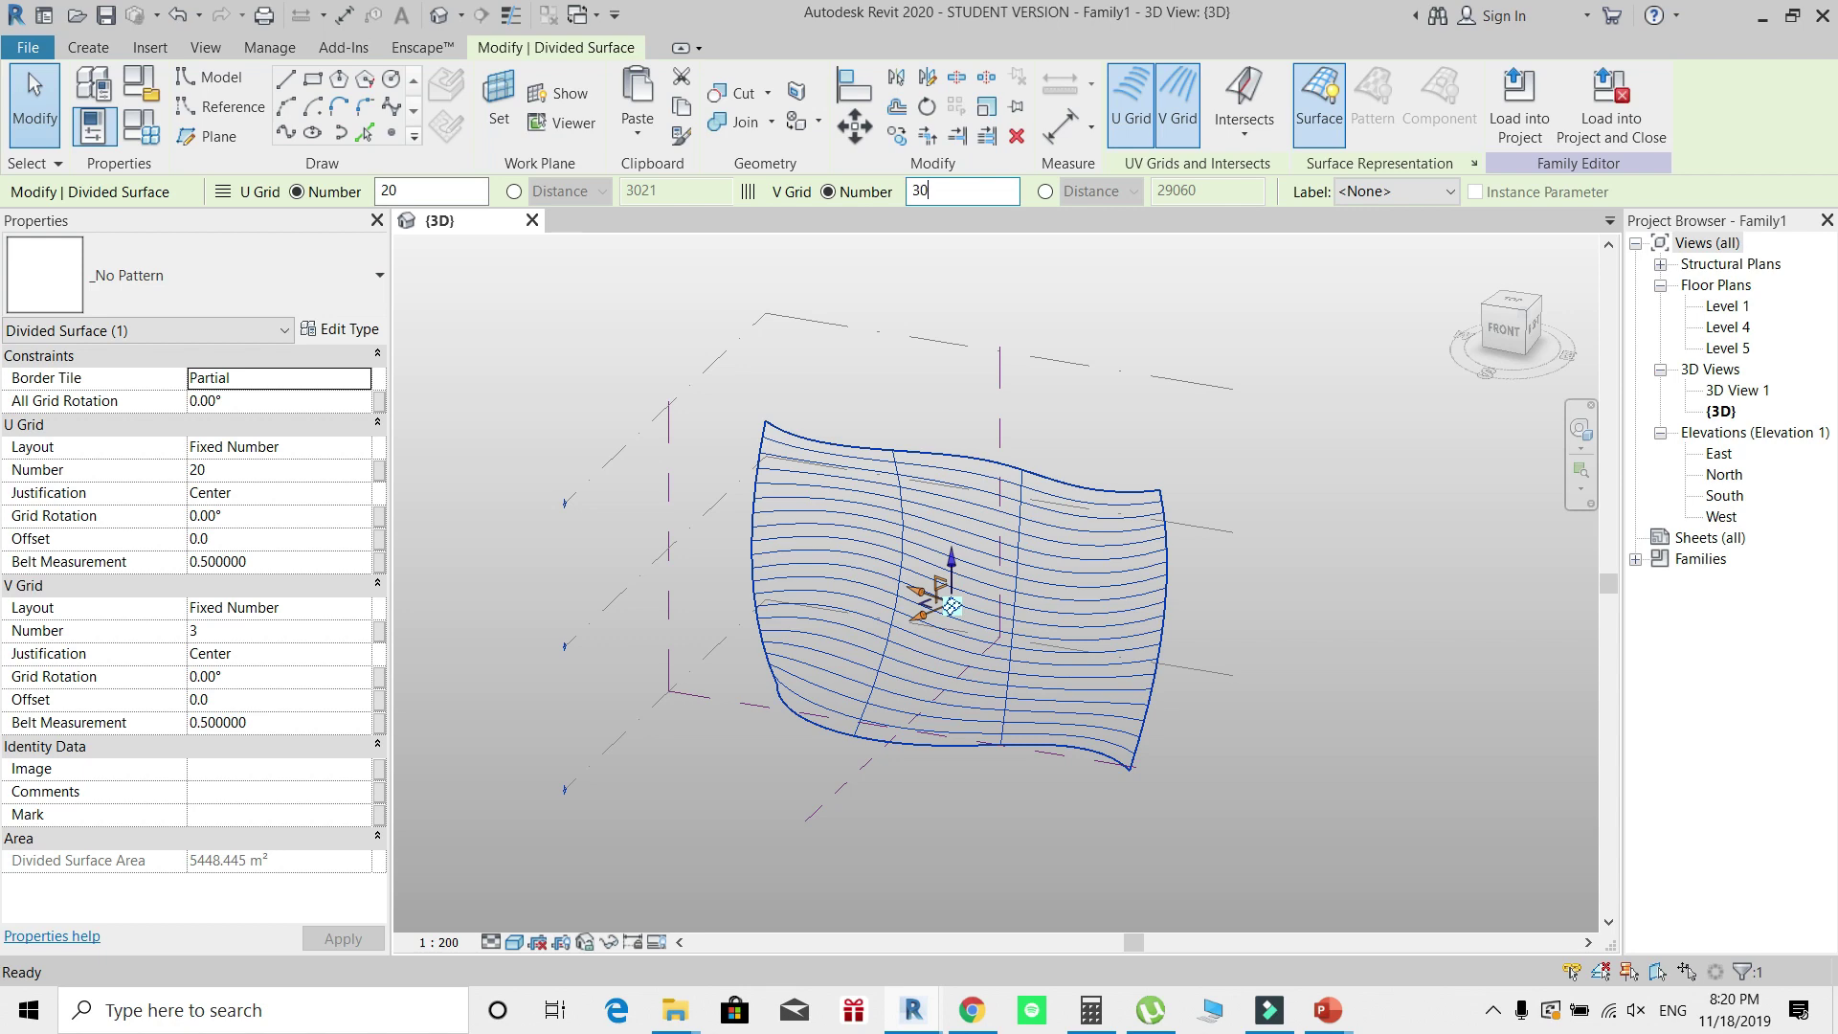
pyautogui.write('0')
pyautogui.press('Return')
pyautogui.press('Escape')
# Step: Apply the Triangle (flat) pattern to the divided surface
pyautogui.keyDown('shift'); pyautogui.moveTo(1152, 594); pyautogui.dragTo(1187, 658, button='middle'); pyautogui.keyUp('shift')
pyautogui.click(1057, 584)
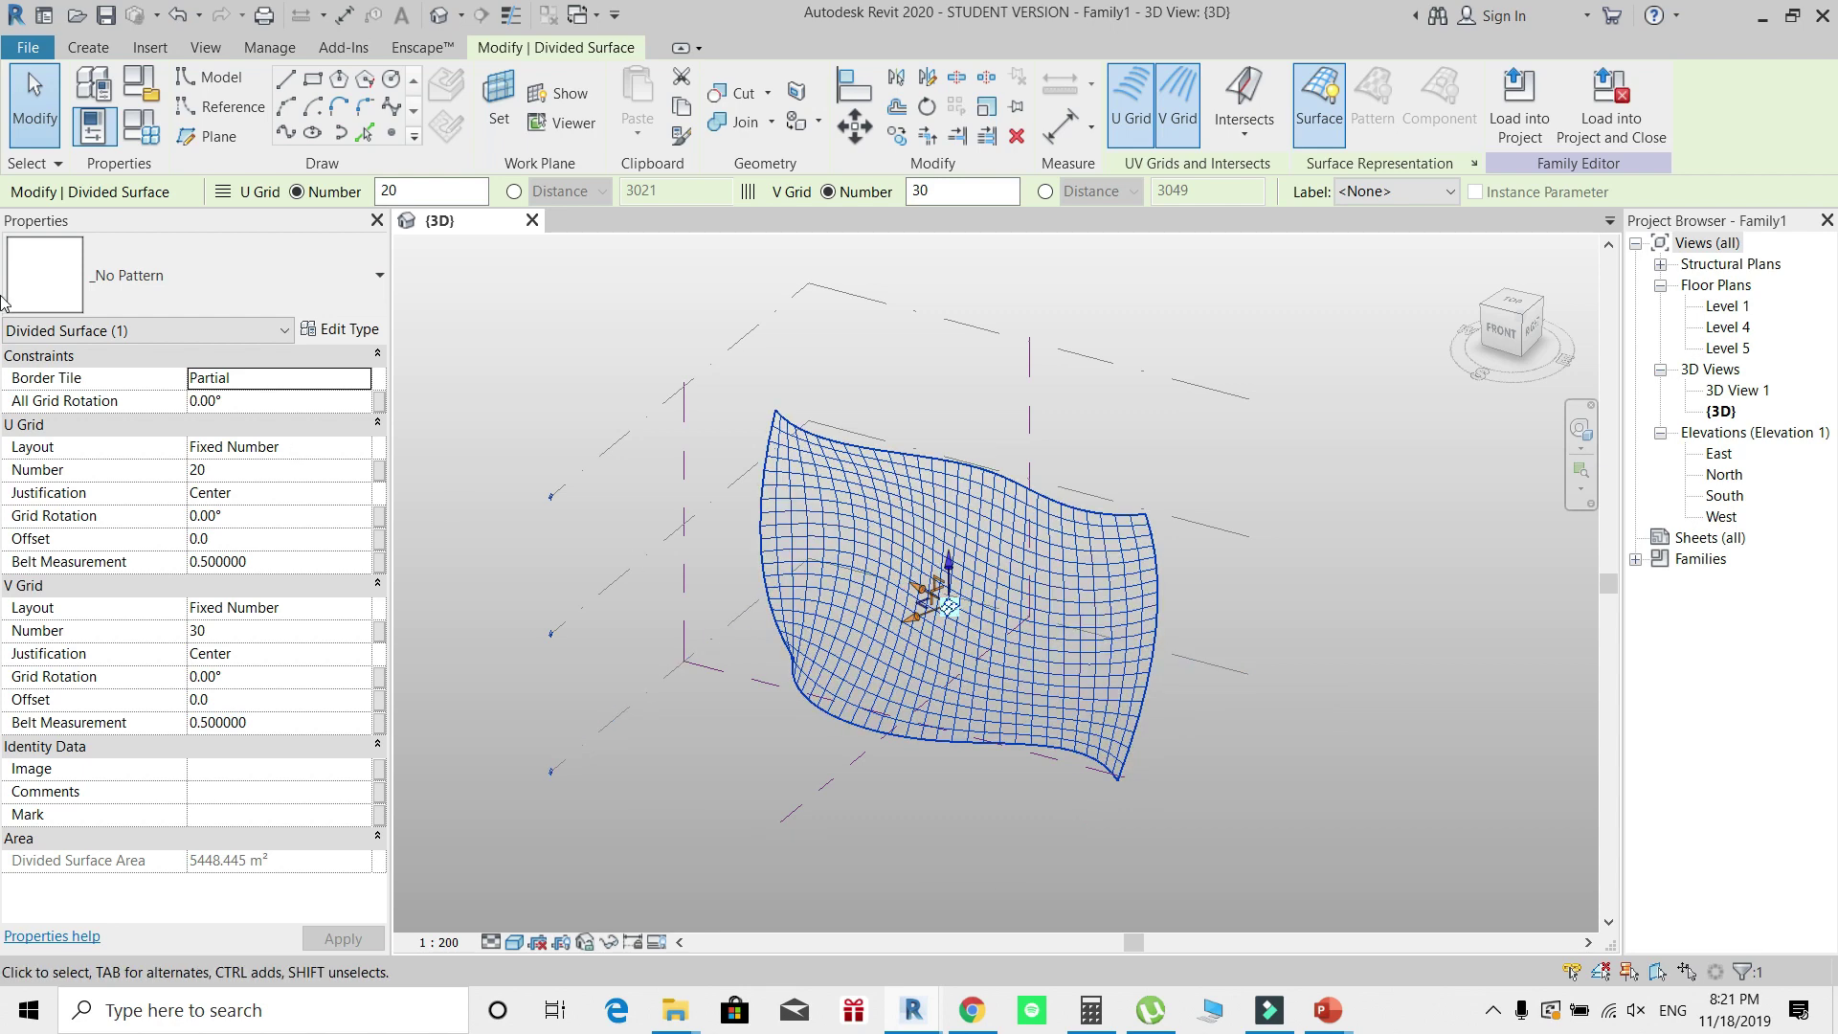
pyautogui.click(239, 291)
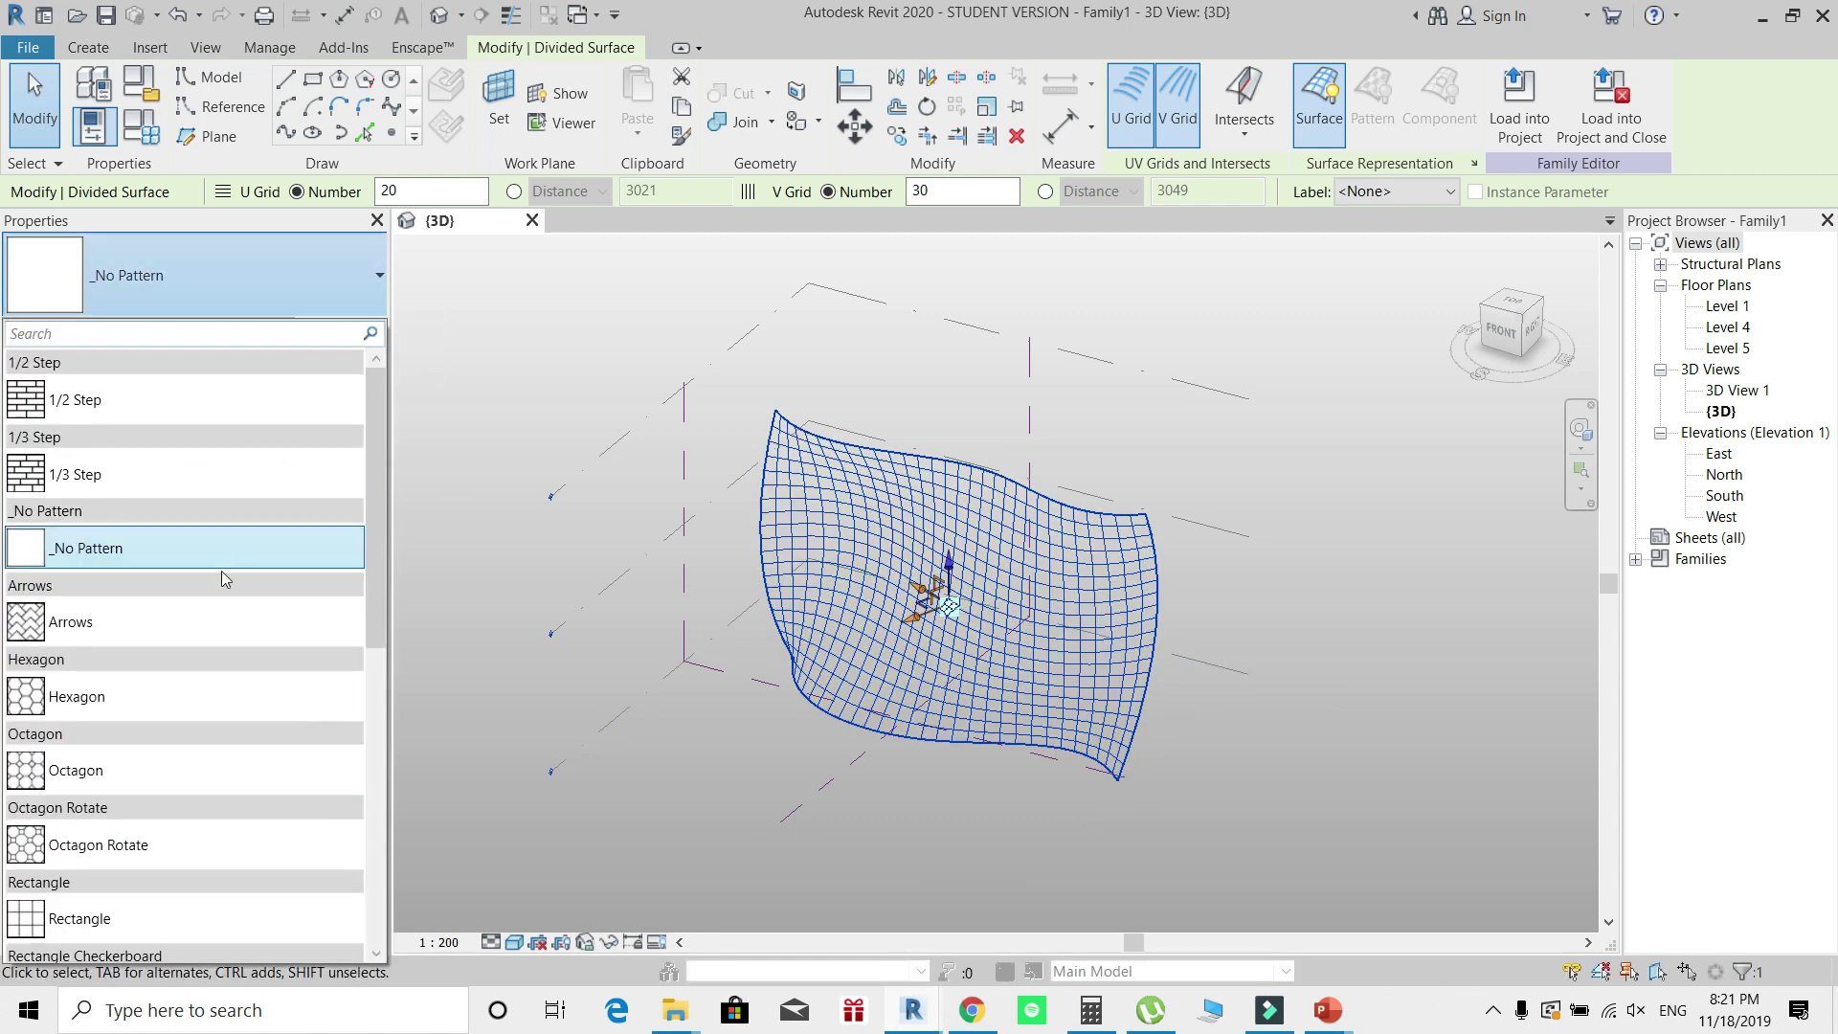
pyautogui.scroll(-1, 59, 649)
pyautogui.click(108, 637)
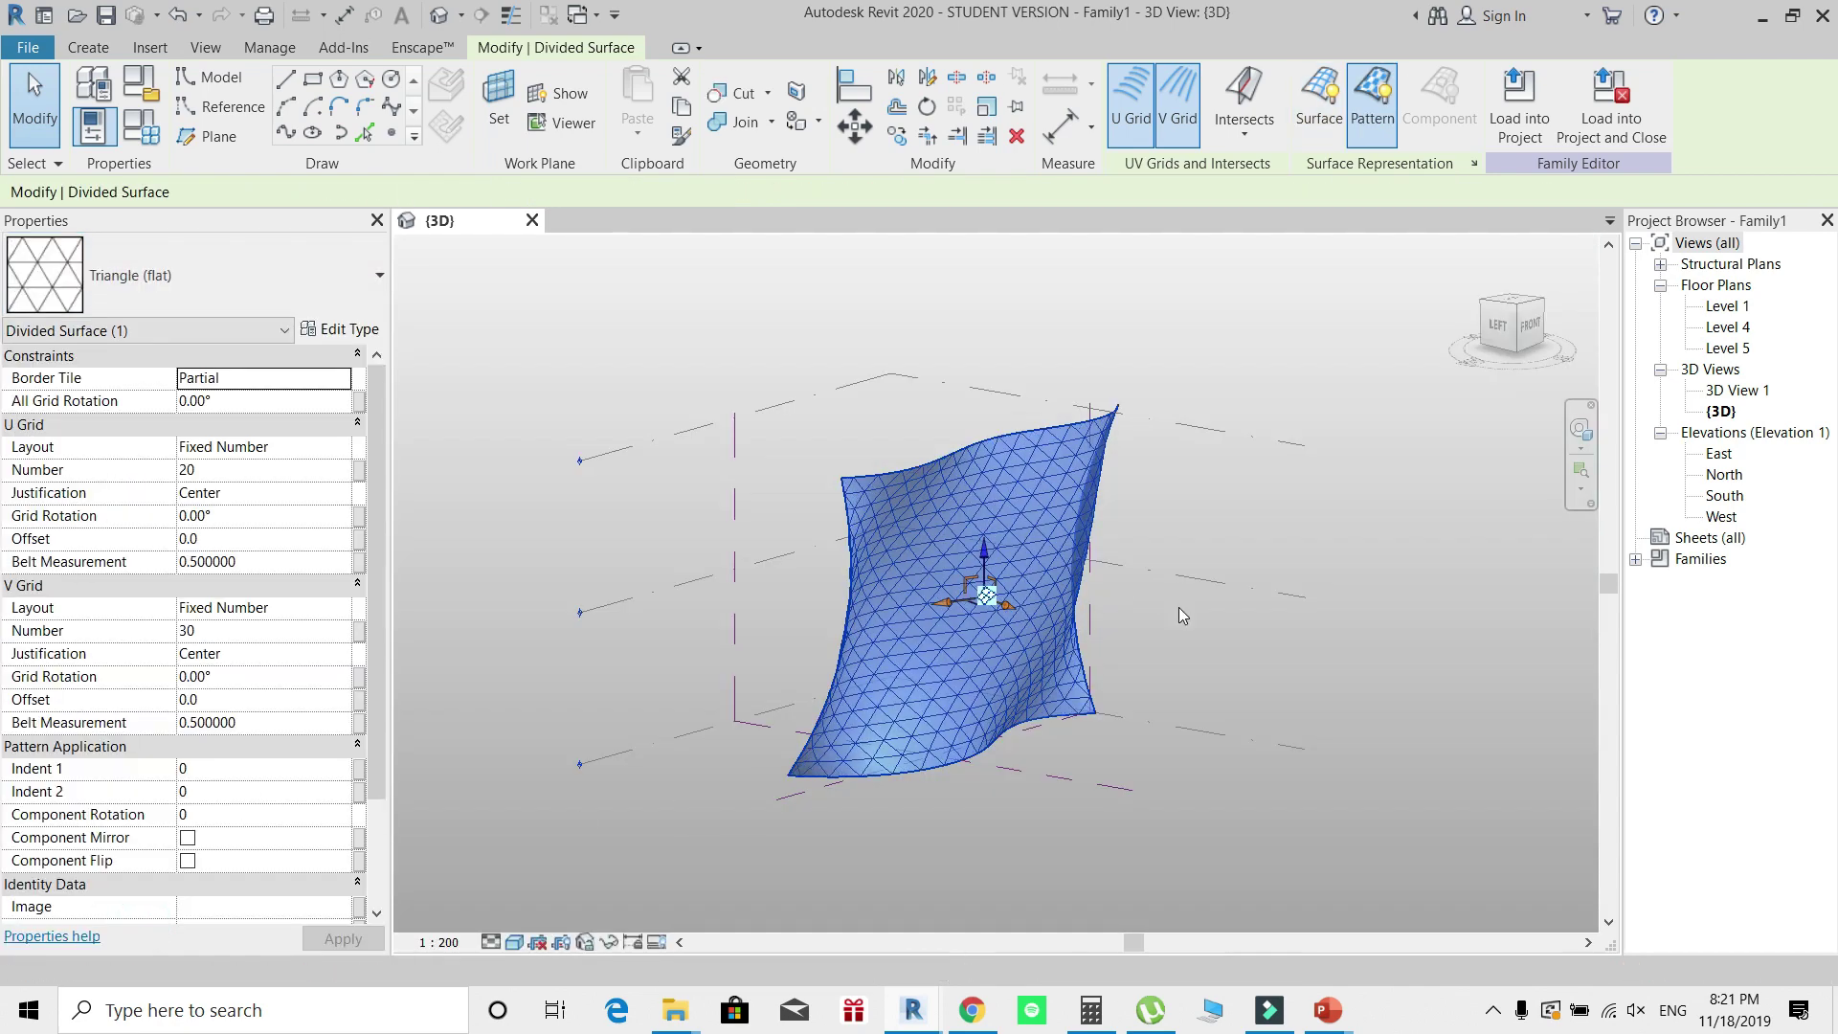
# Step: Examine the triangle-patterned surface up close and from several angles
pyautogui.click(1179, 614)
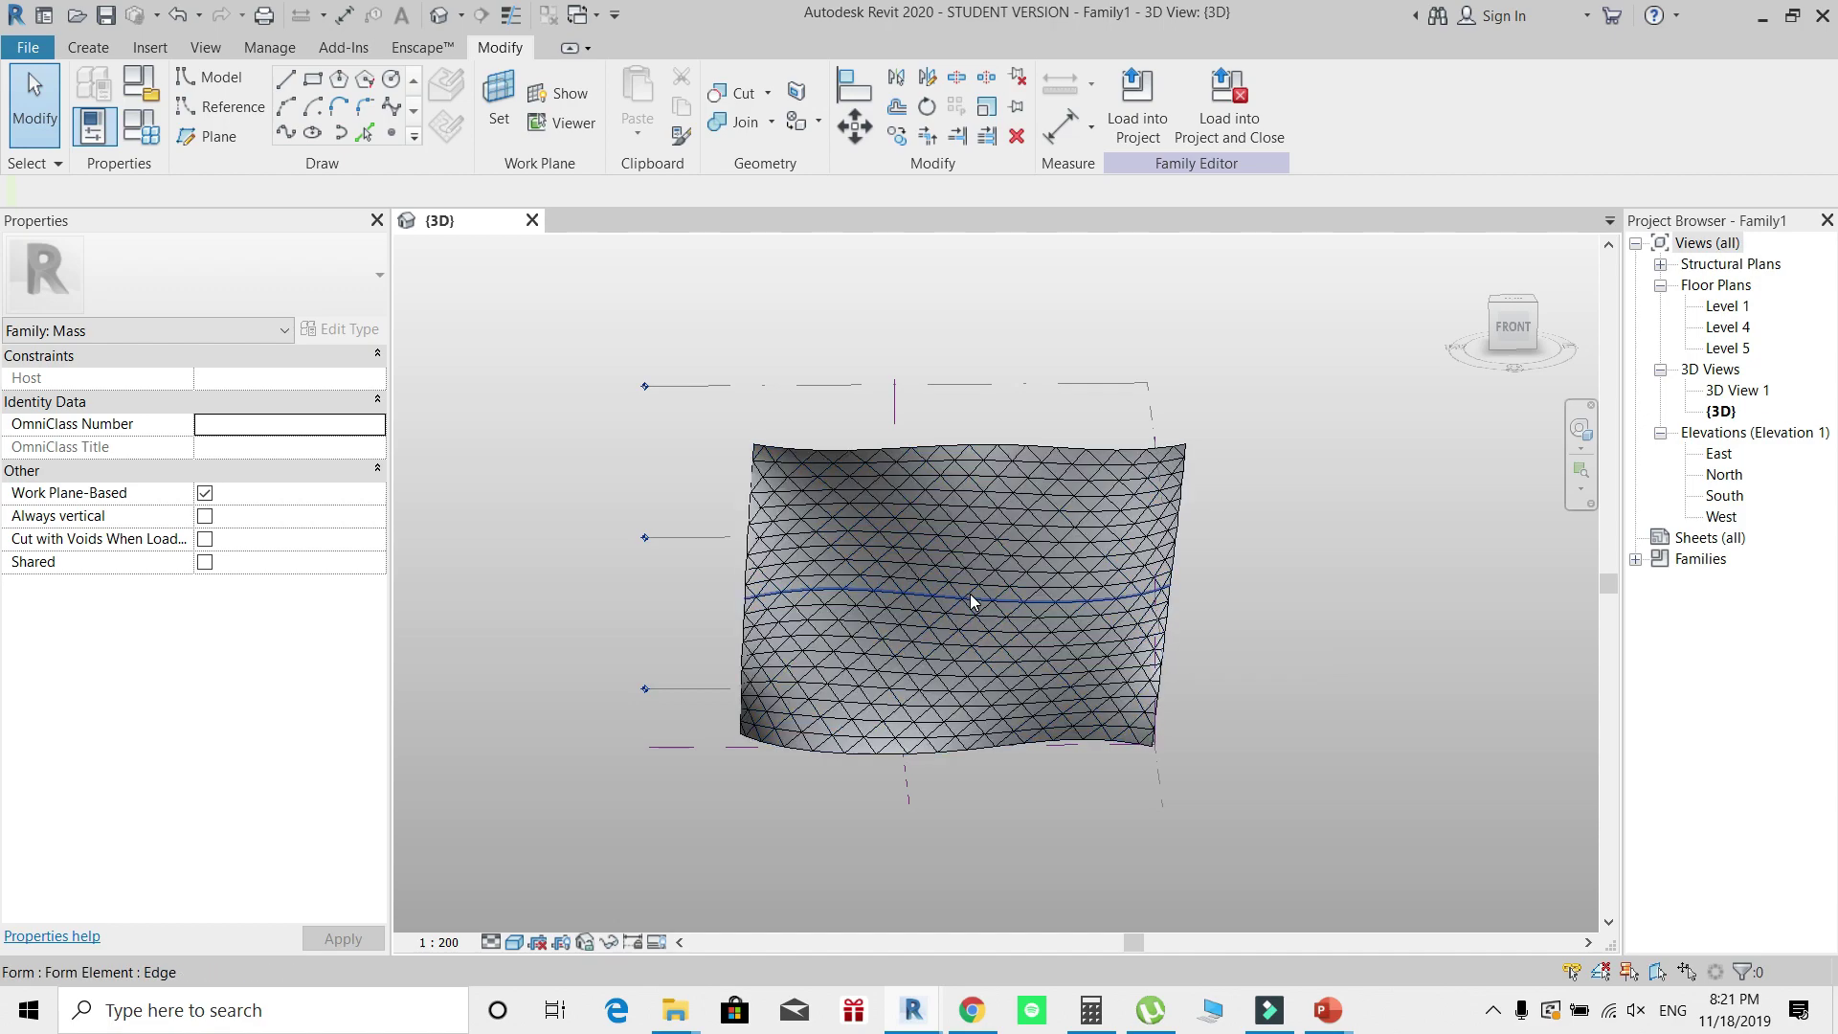
pyautogui.scroll(2, 969, 593)
pyautogui.scroll(2, 1018, 515)
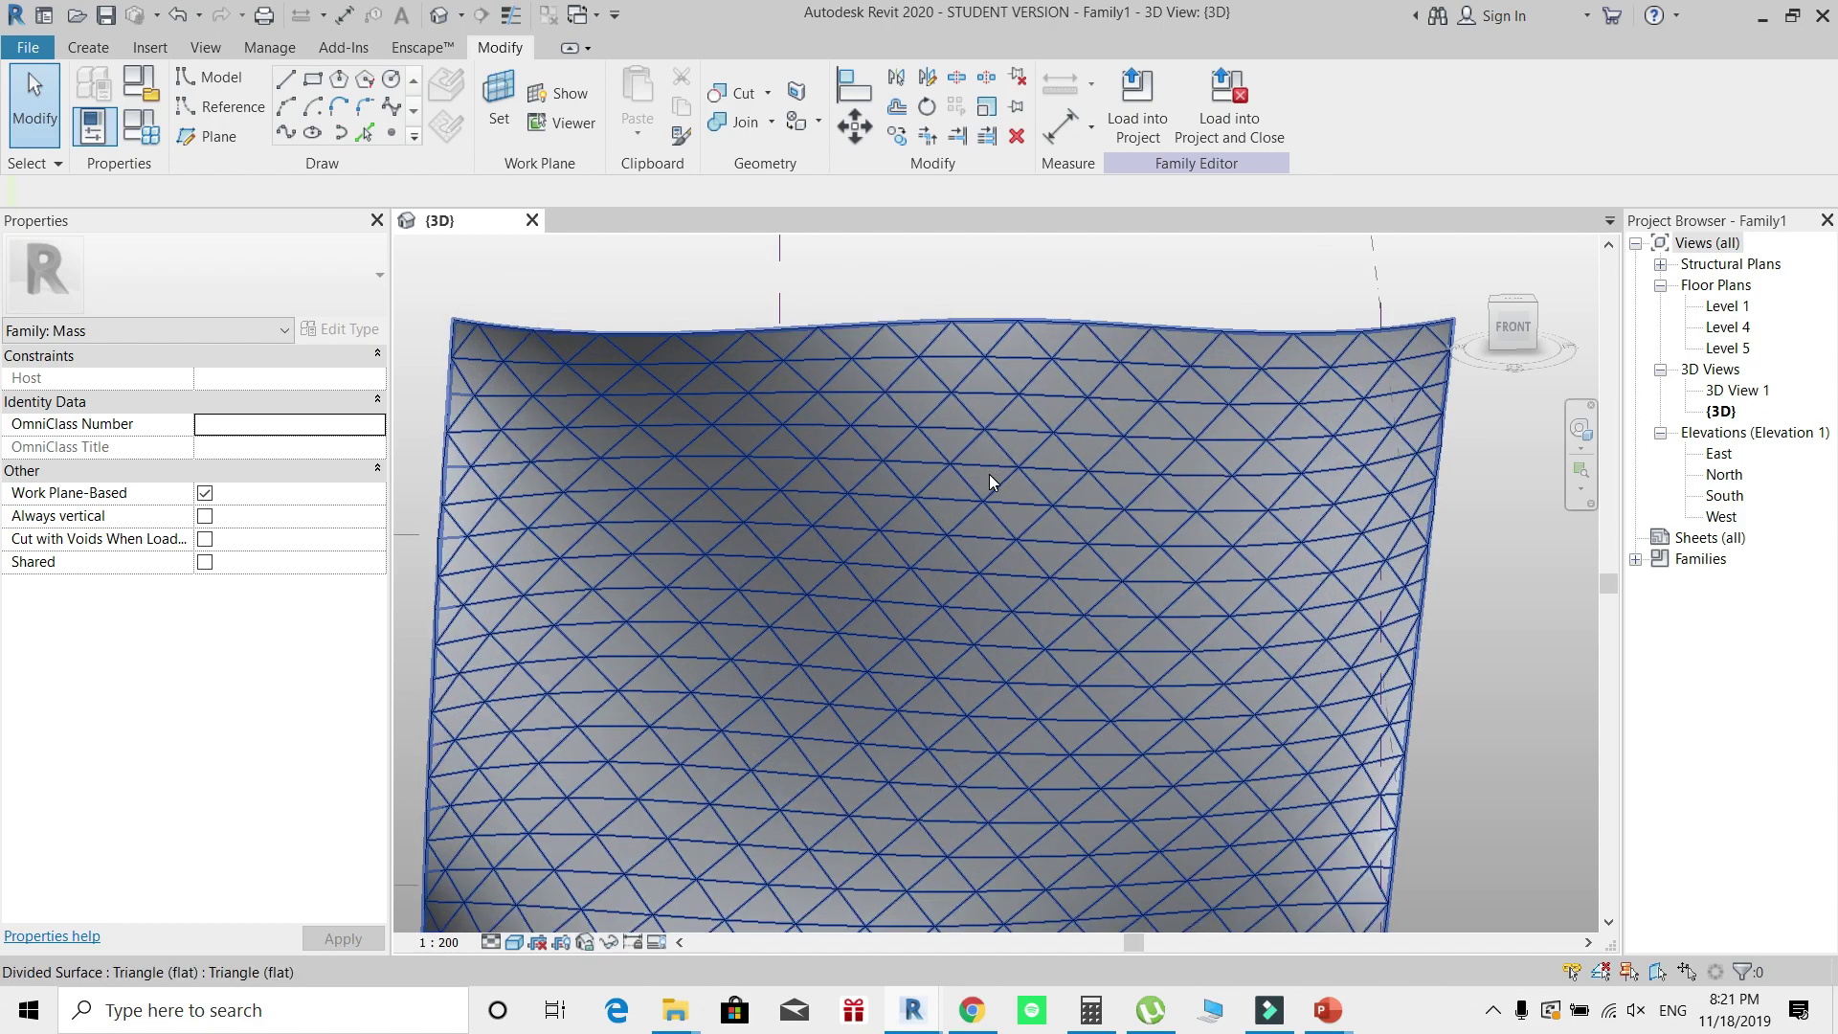
pyautogui.keyDown('shift'); pyautogui.moveTo(990, 474); pyautogui.dragTo(1048, 526, button='middle'); pyautogui.keyUp('shift')
pyautogui.click(1020, 474)
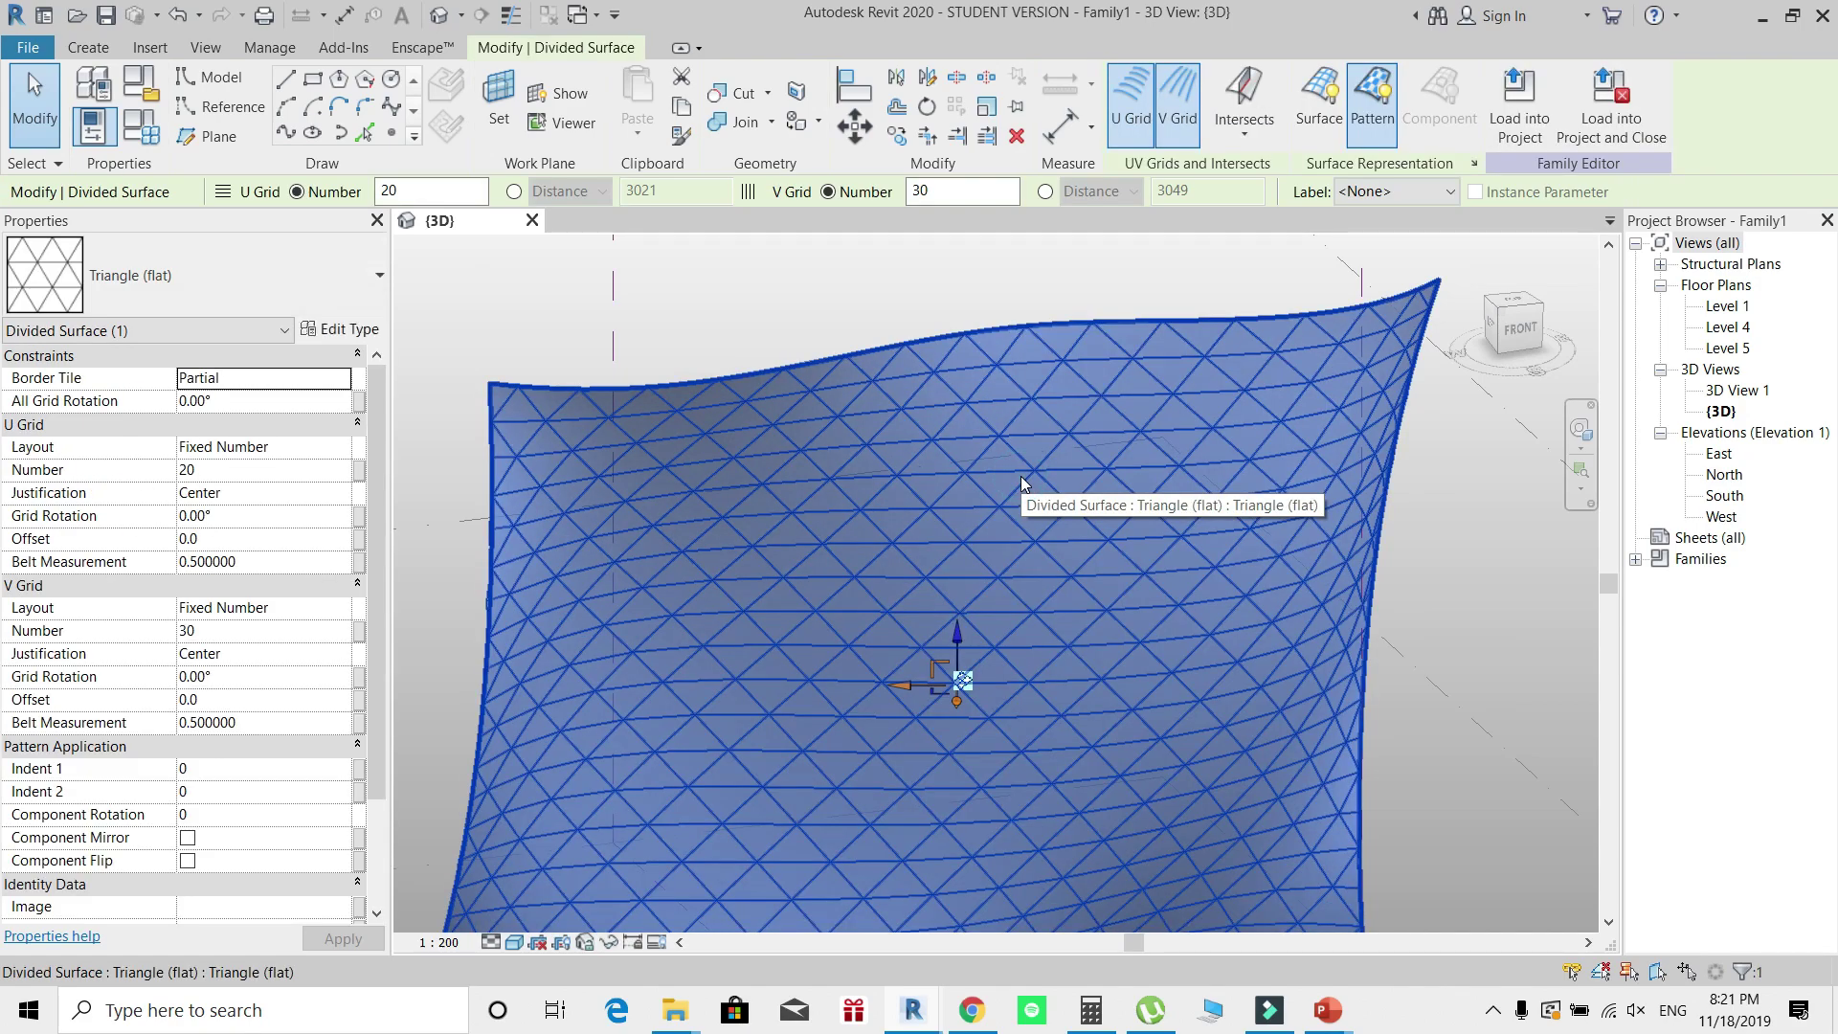
pyautogui.keyDown('shift'); pyautogui.moveTo(1444, 547); pyautogui.dragTo(1447, 632, button='middle'); pyautogui.keyUp('shift')
pyautogui.click(1445, 624)
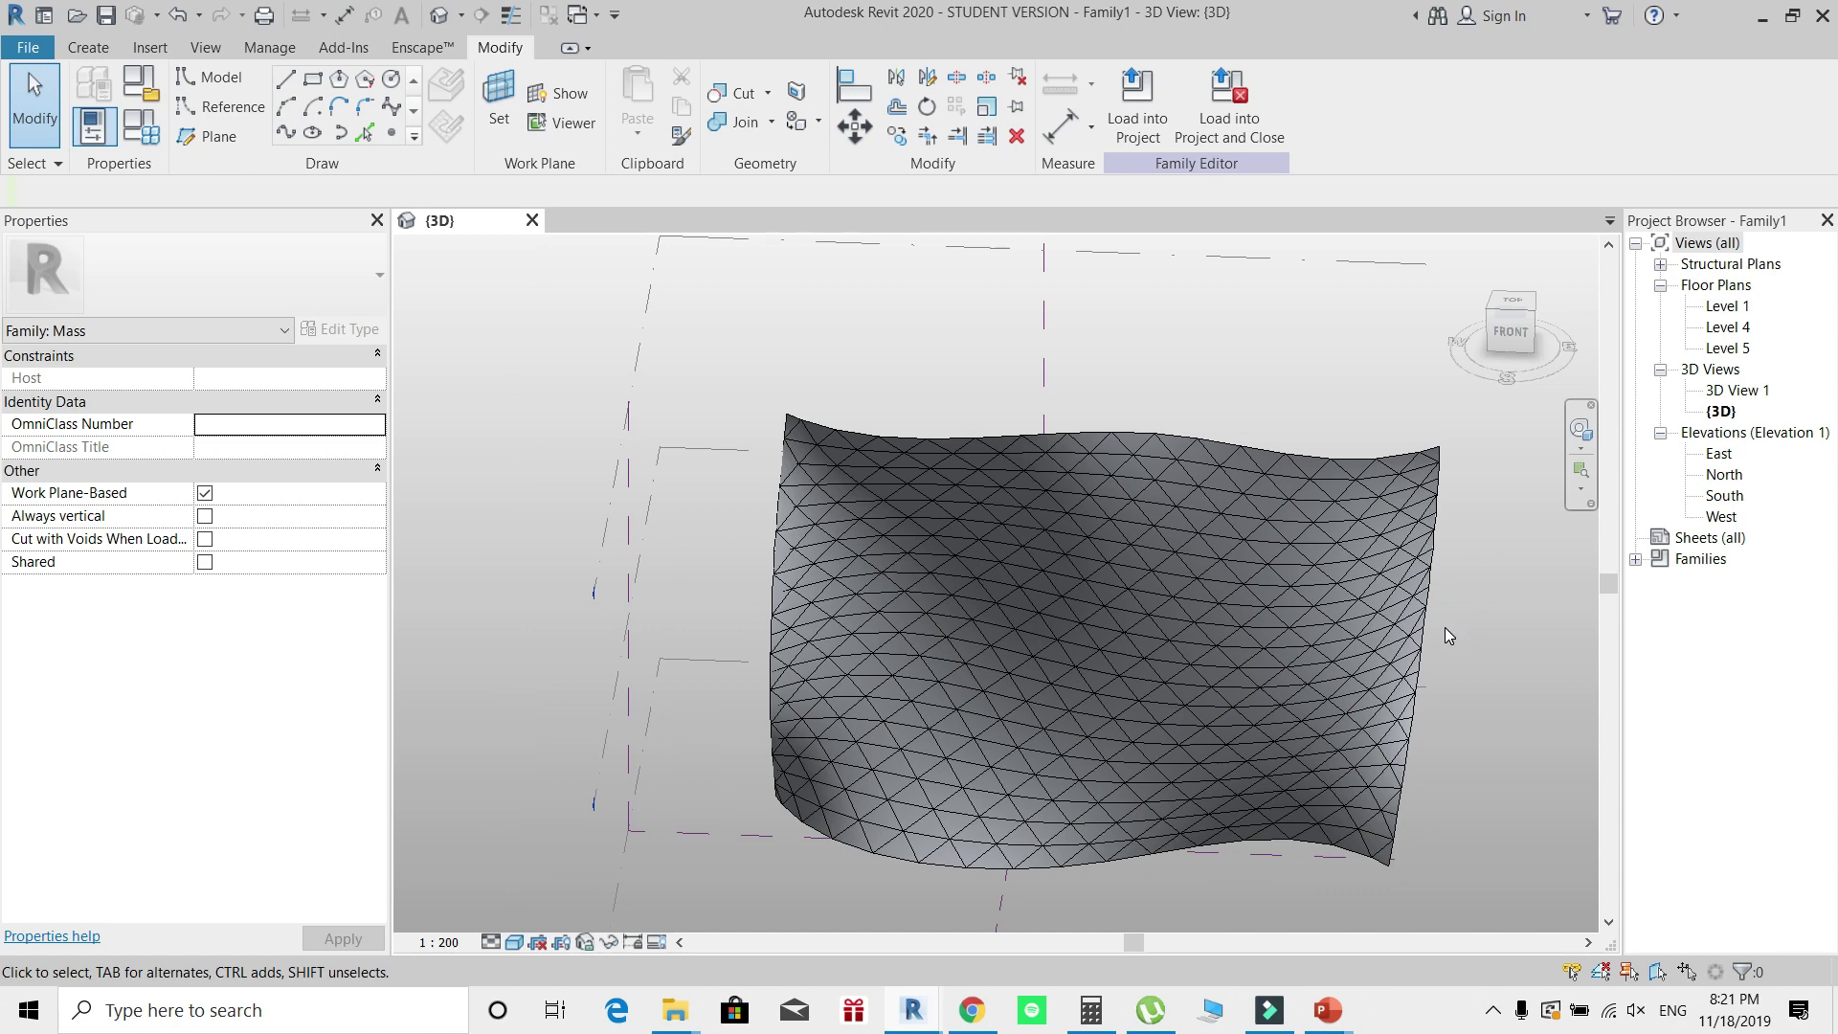
pyautogui.moveTo(1446, 636); pyautogui.dragTo(1460, 590, button='middle')
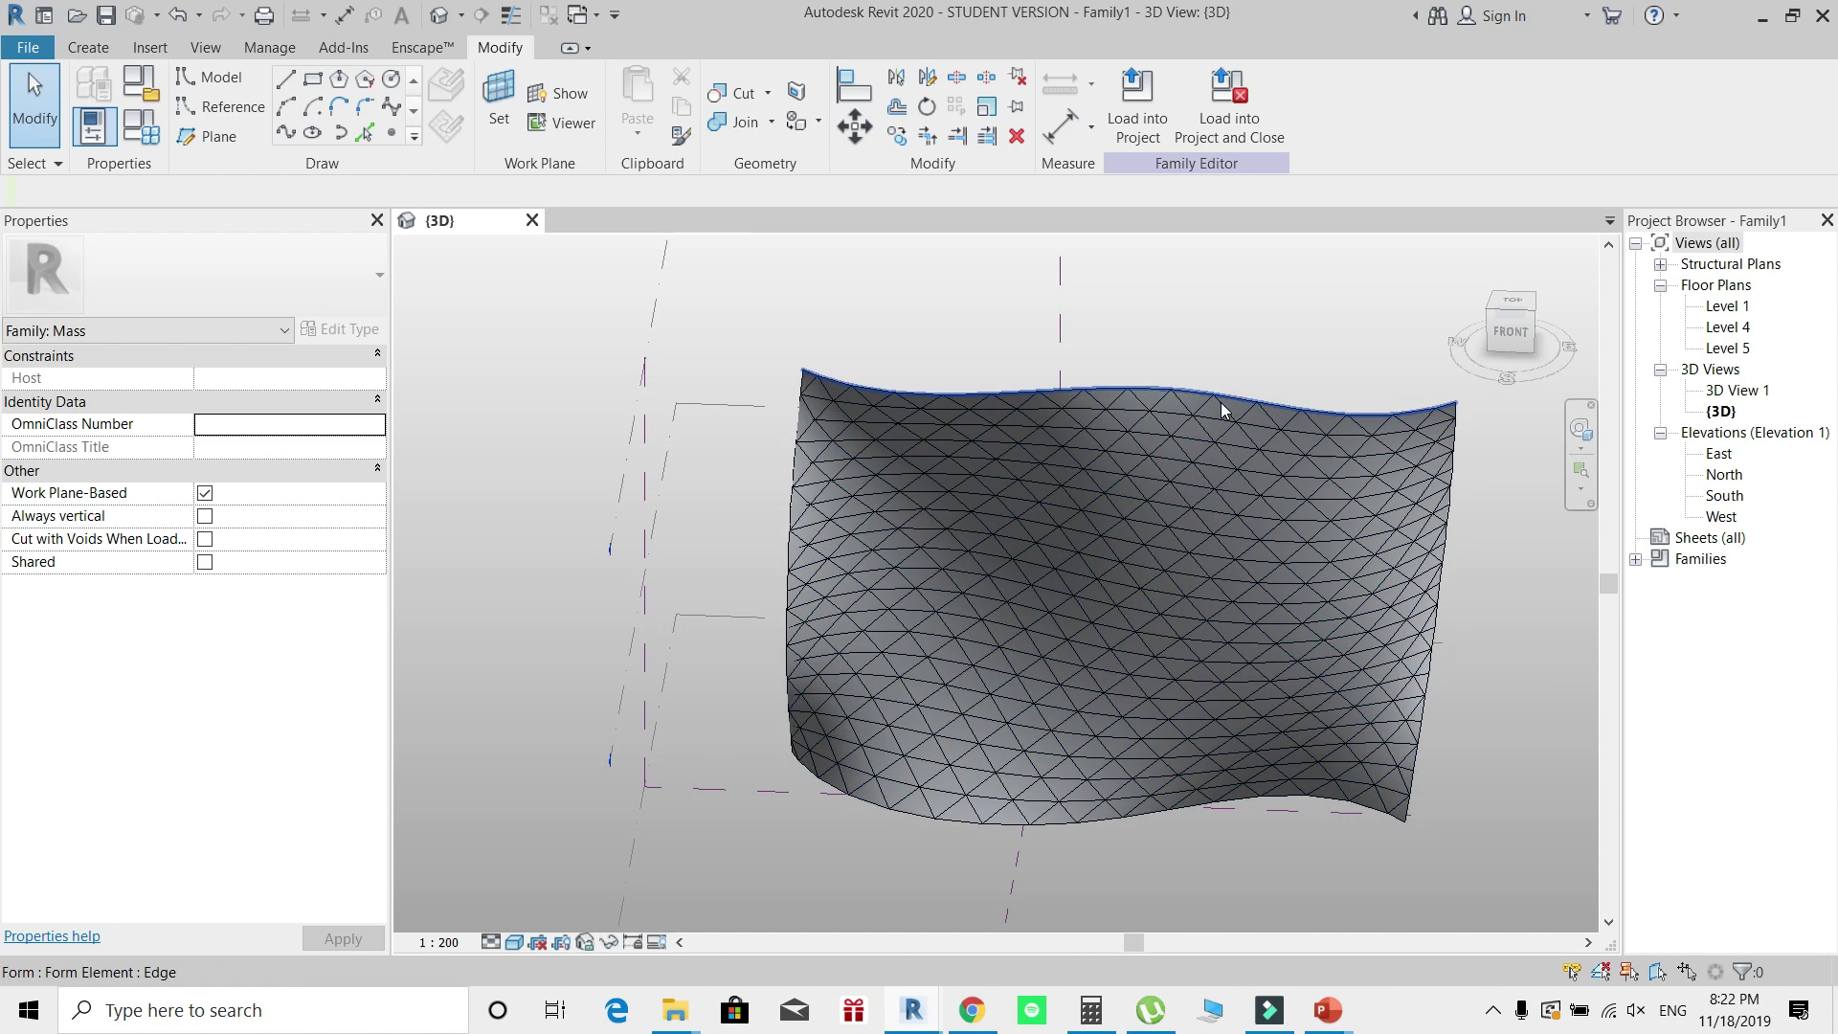
# Step: Create a new family from the Metric Curtain Panel Pattern Based template
pyautogui.click(27, 53)
pyautogui.moveTo(65, 134)
pyautogui.click(407, 242)
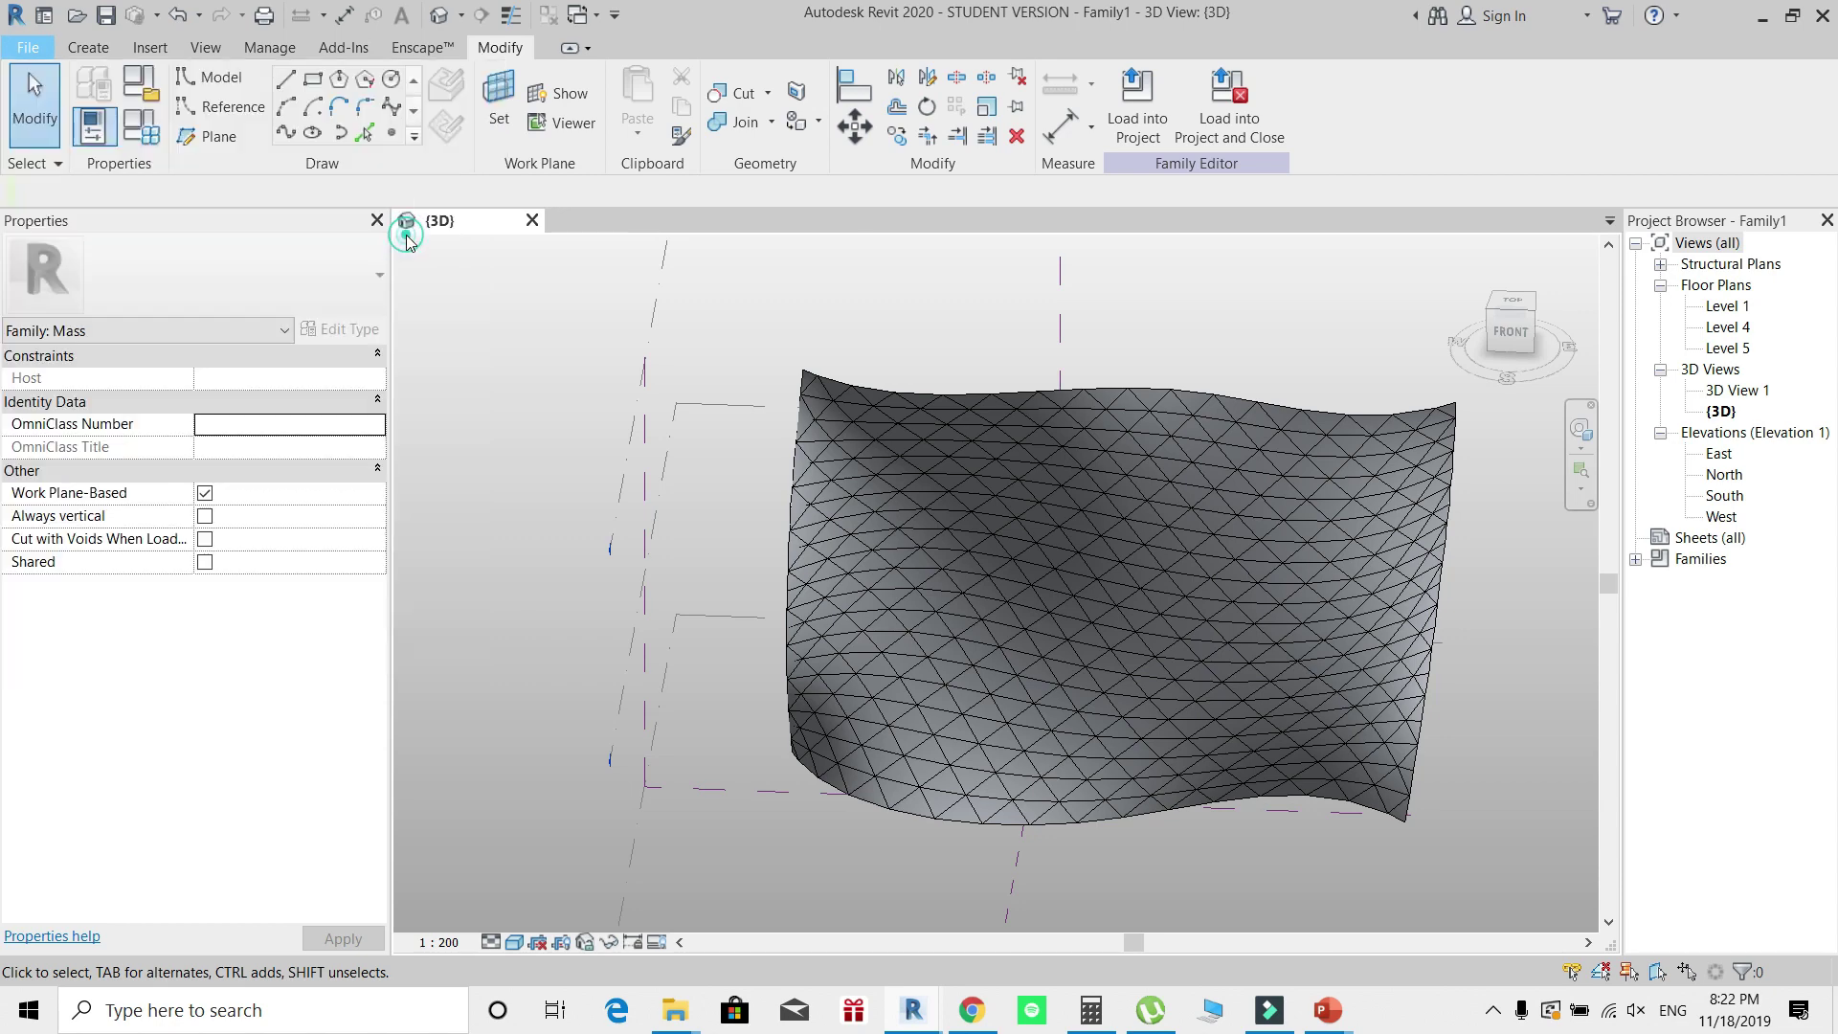
pyautogui.click(948, 518)
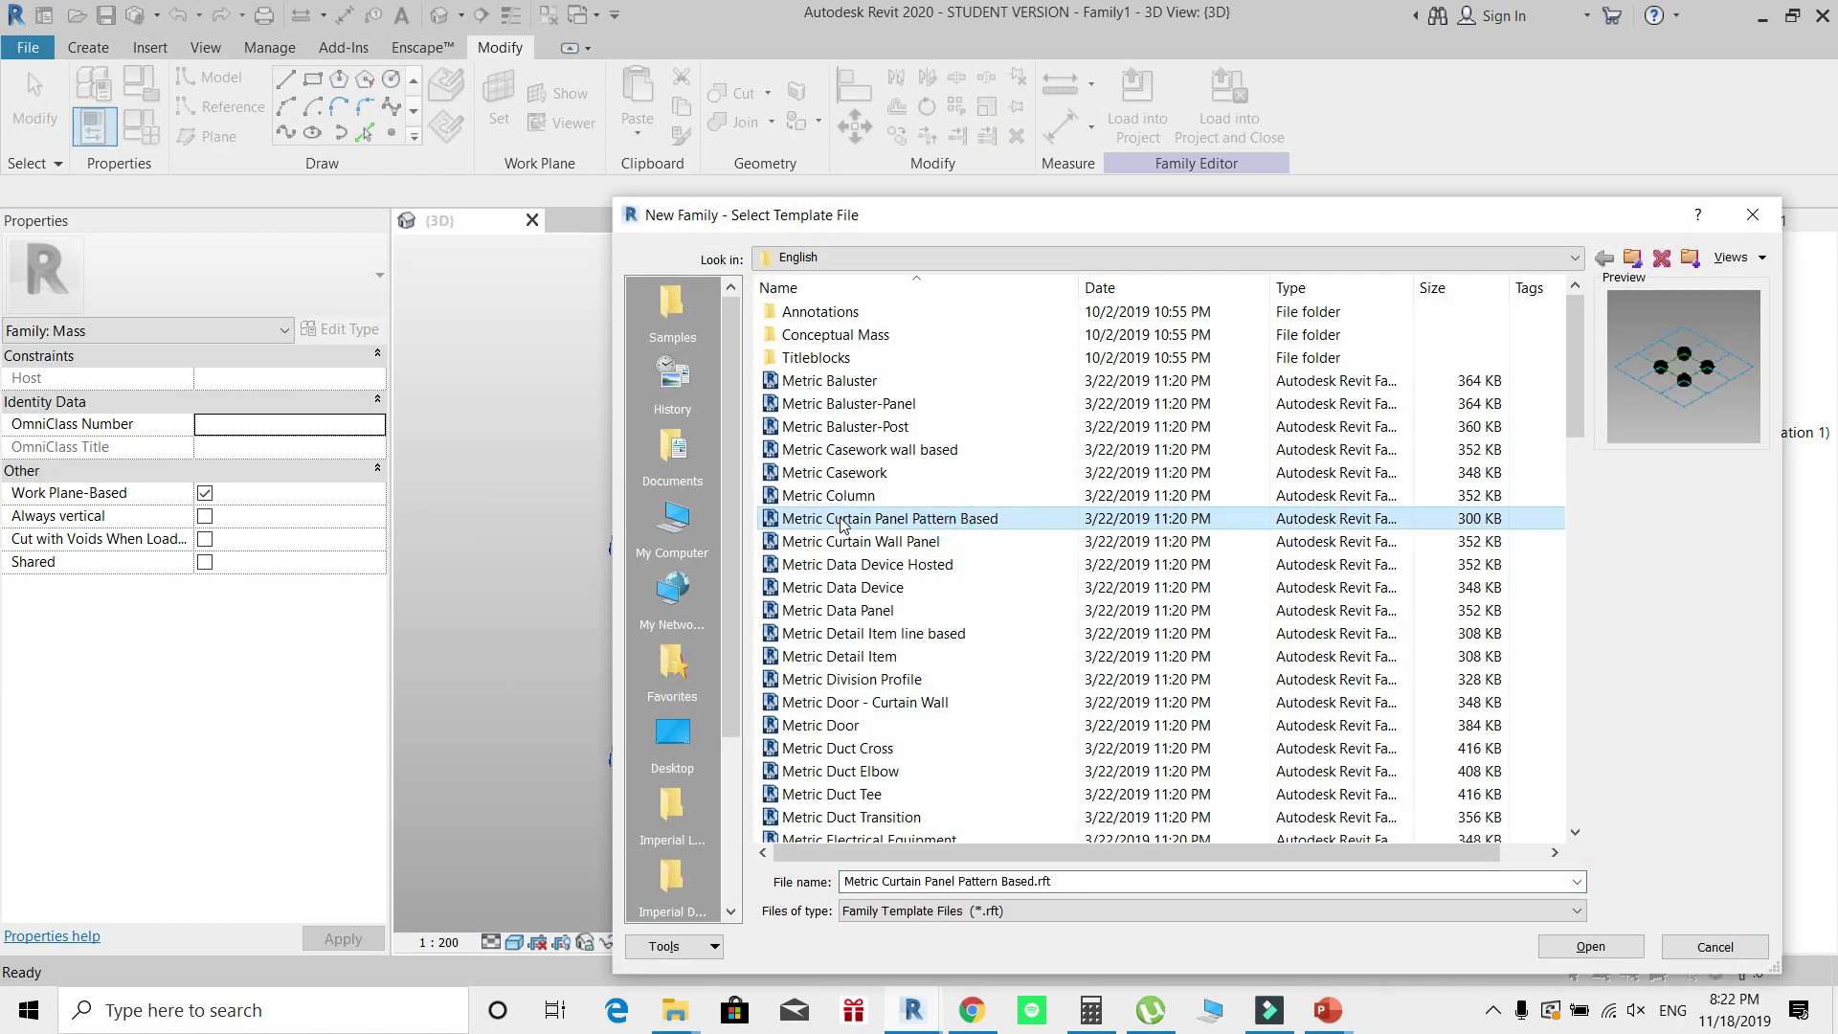
pyautogui.click(1593, 948)
# Step: Change the curtain panel family's tile pattern grid to Triangle (flat)
pyautogui.click(1234, 733)
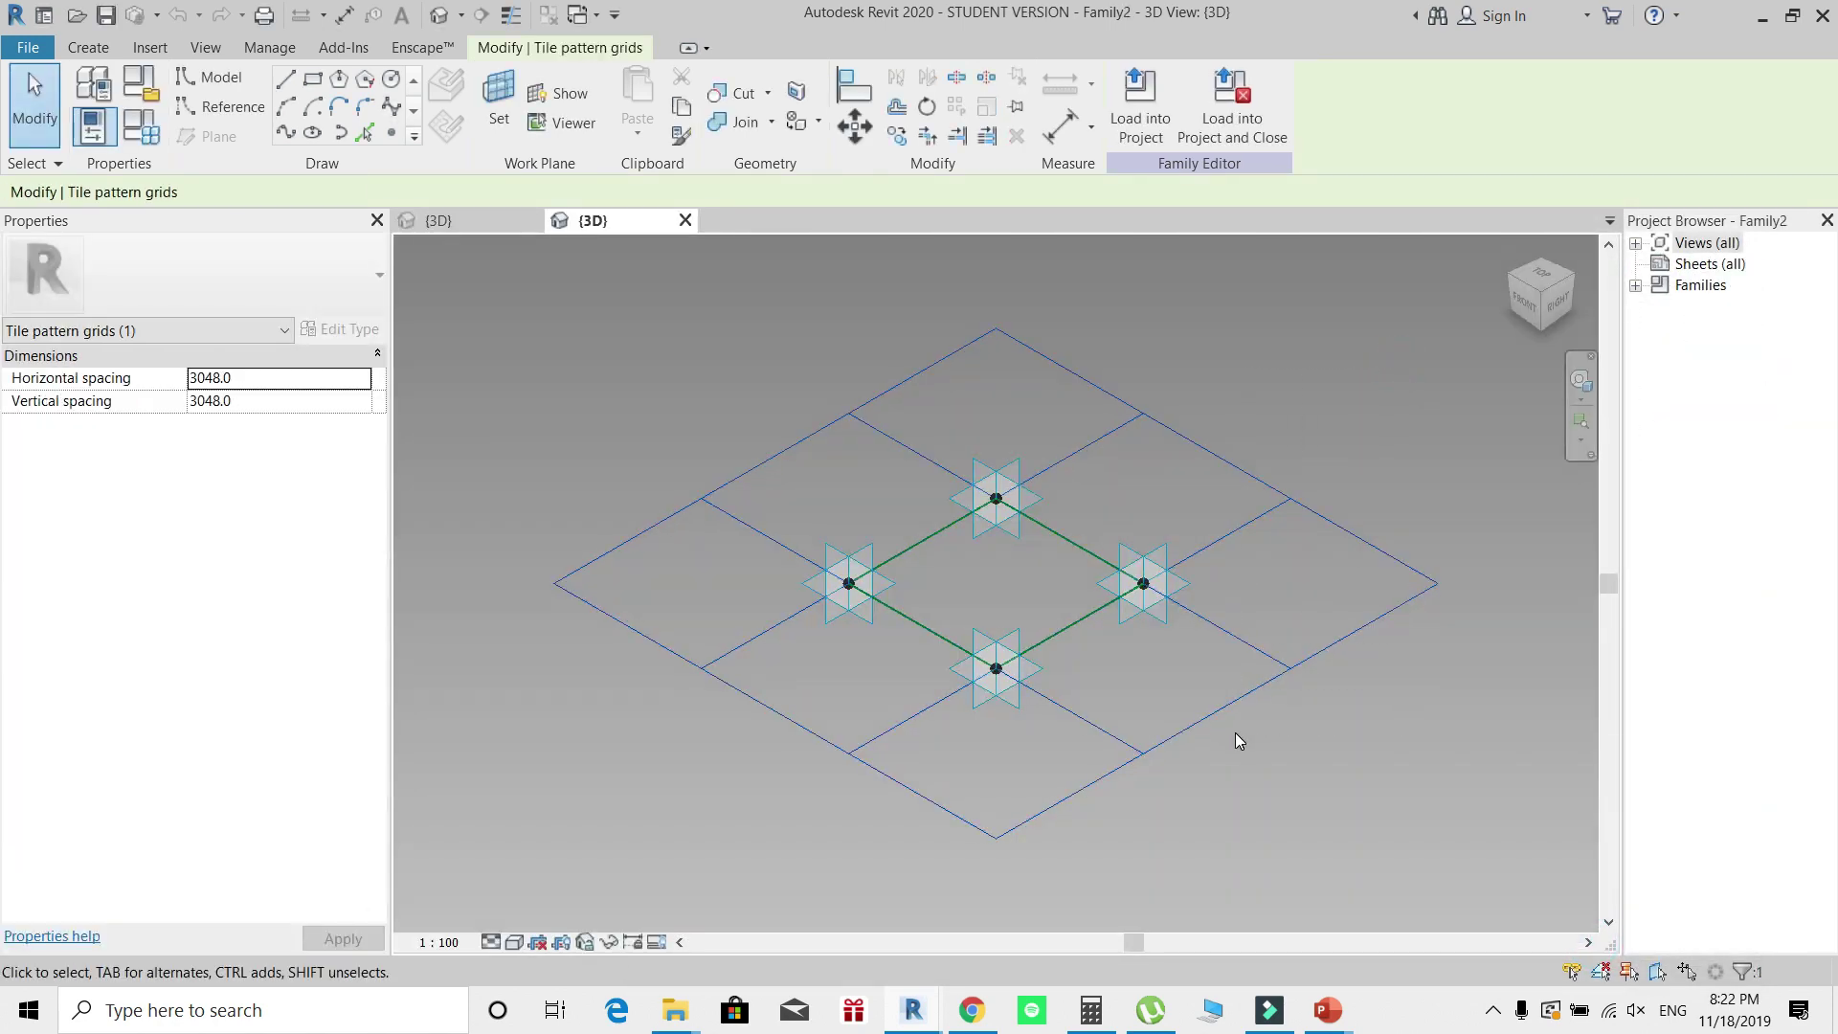
pyautogui.click(157, 250)
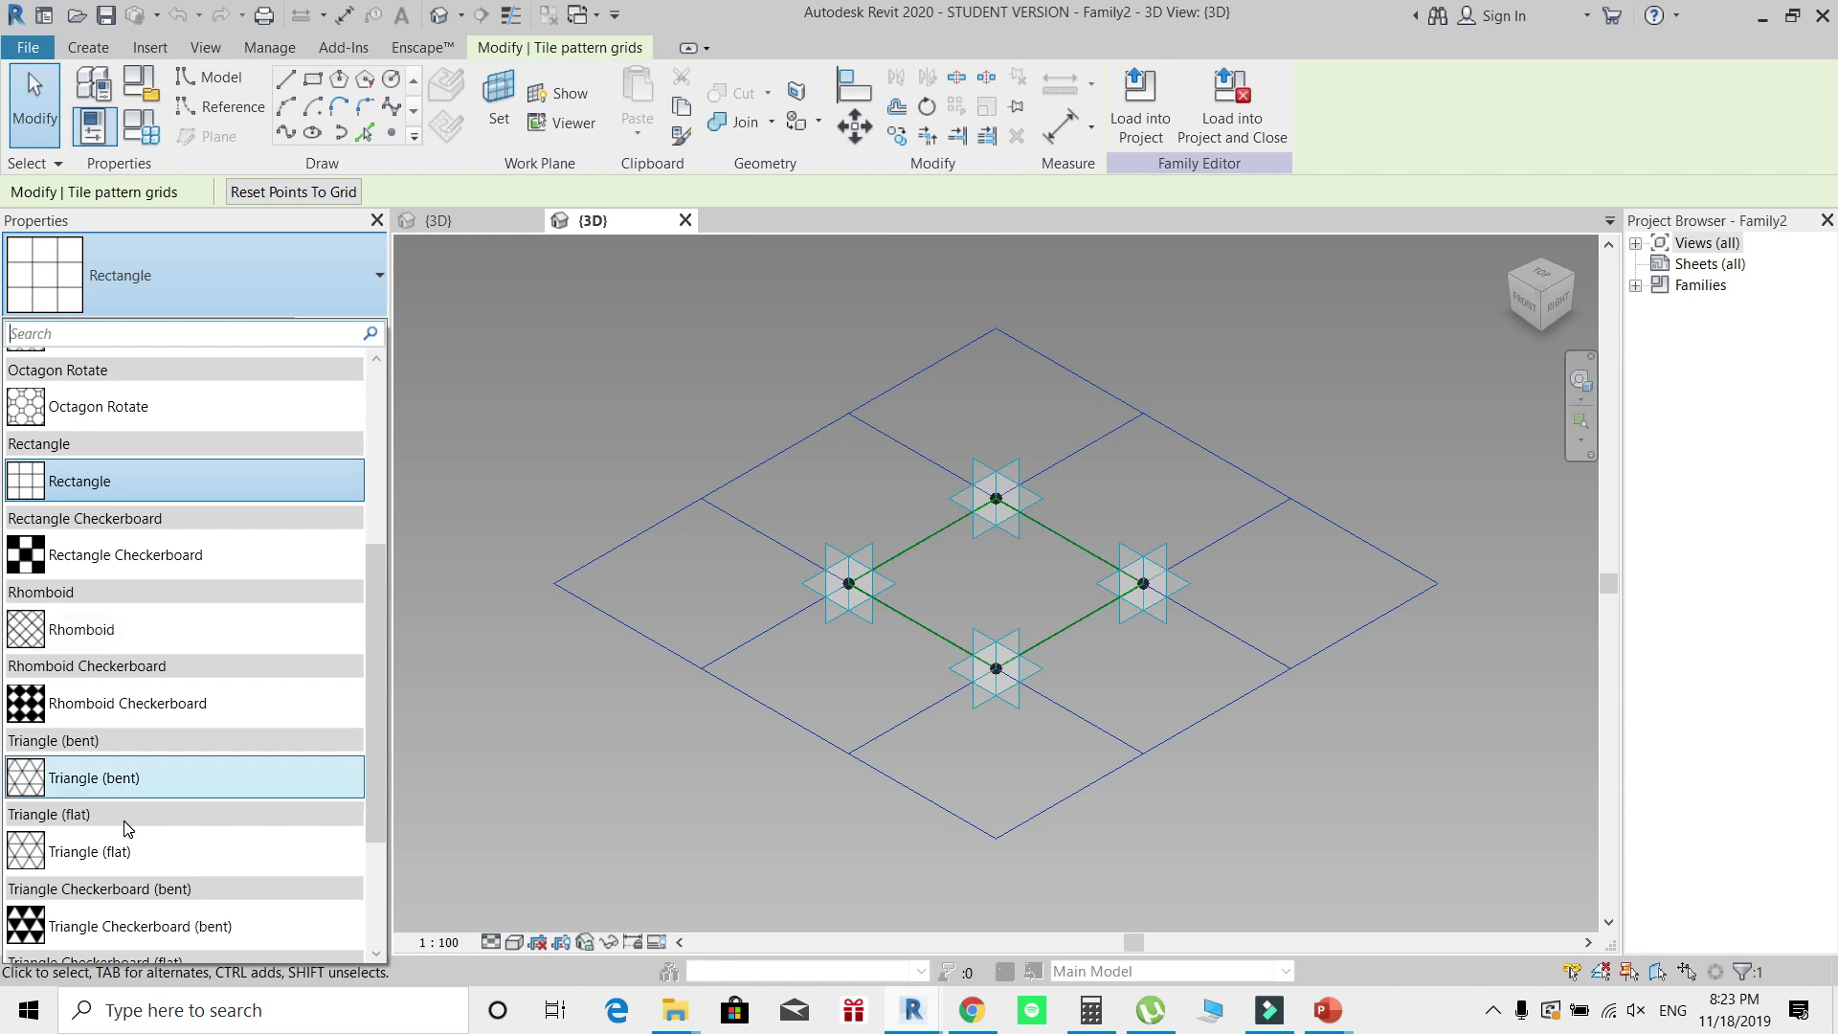
pyautogui.moveTo(138, 785)
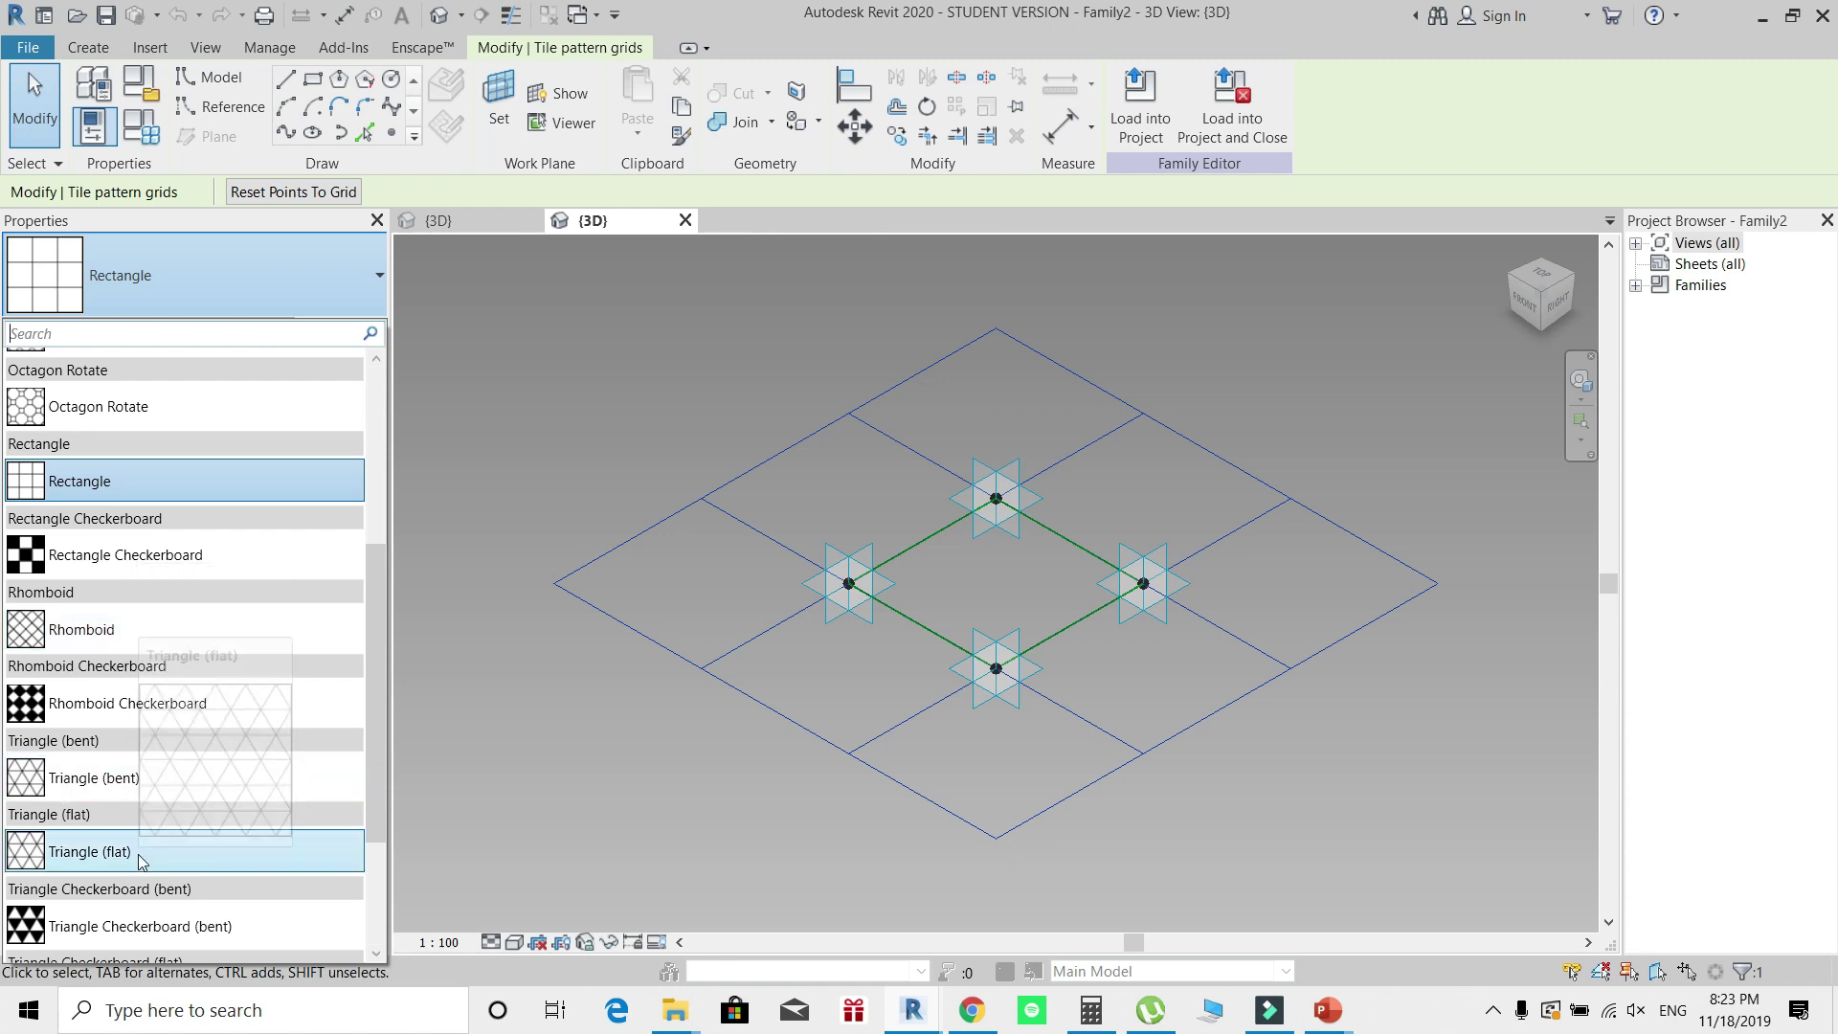
pyautogui.scroll(5, 198, 524)
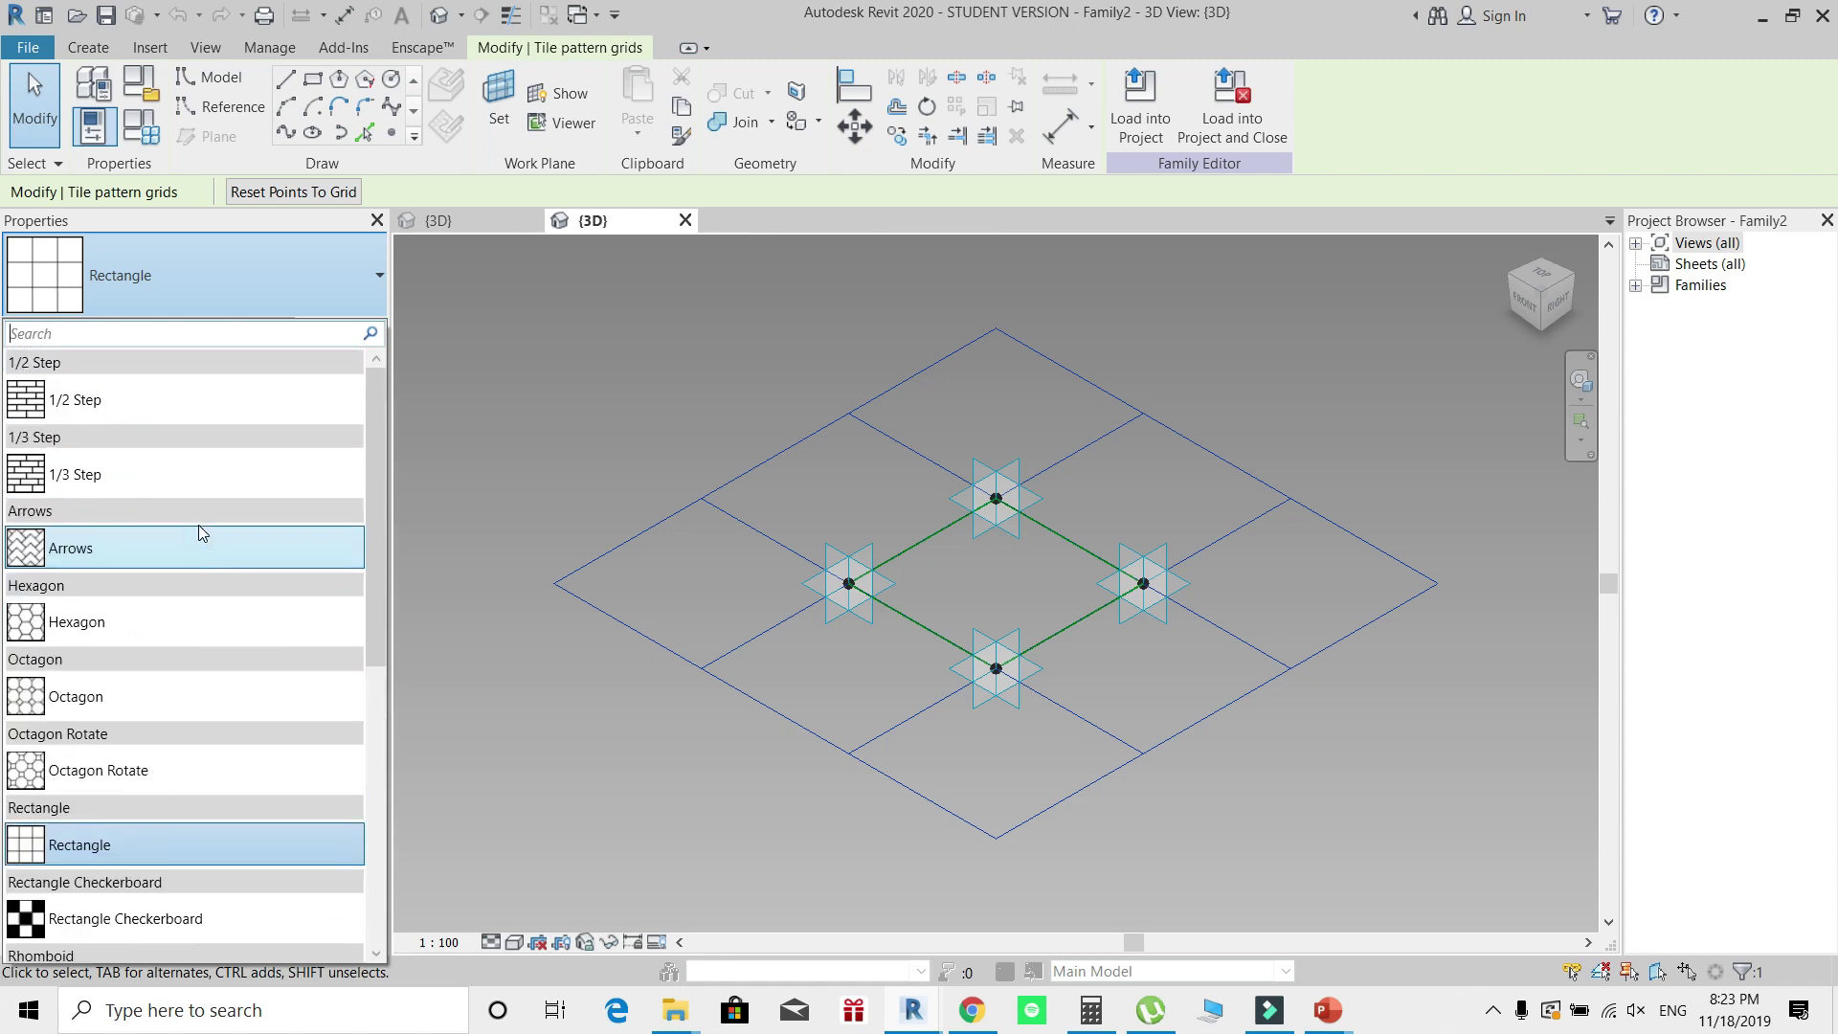
pyautogui.scroll(-3, 198, 530)
pyautogui.scroll(-5, 199, 531)
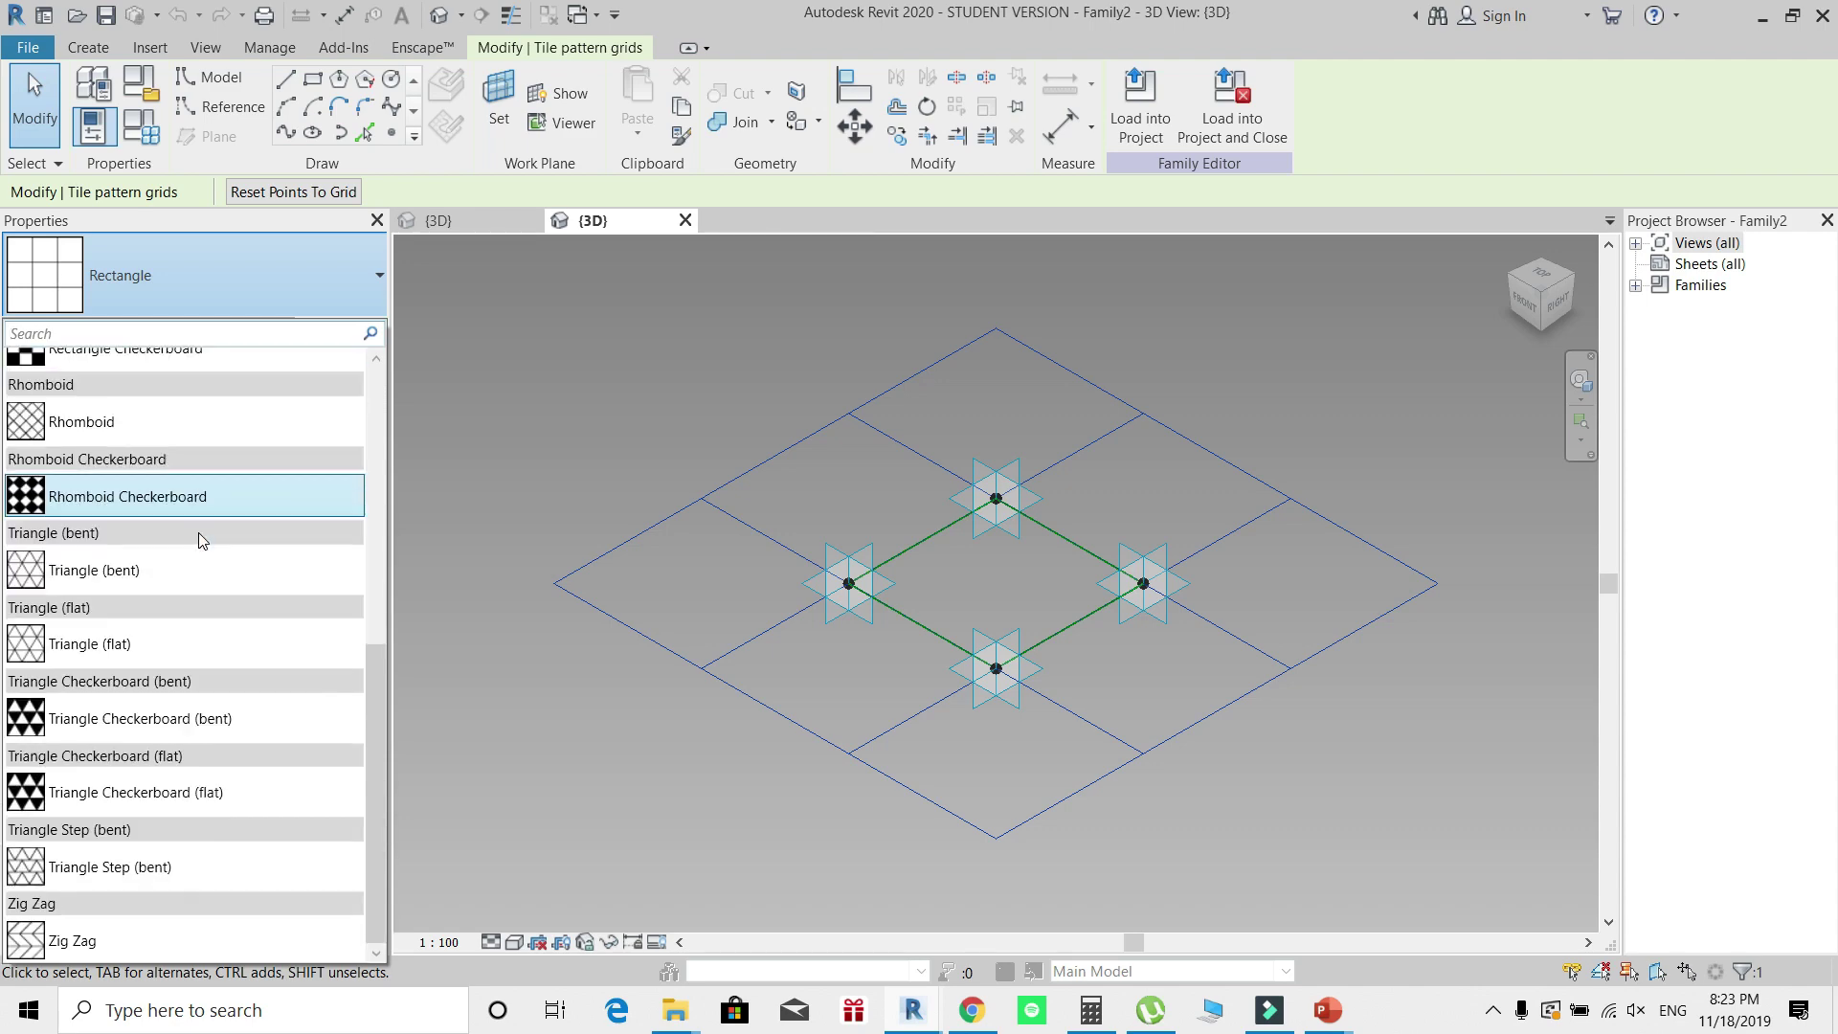
pyautogui.click(197, 651)
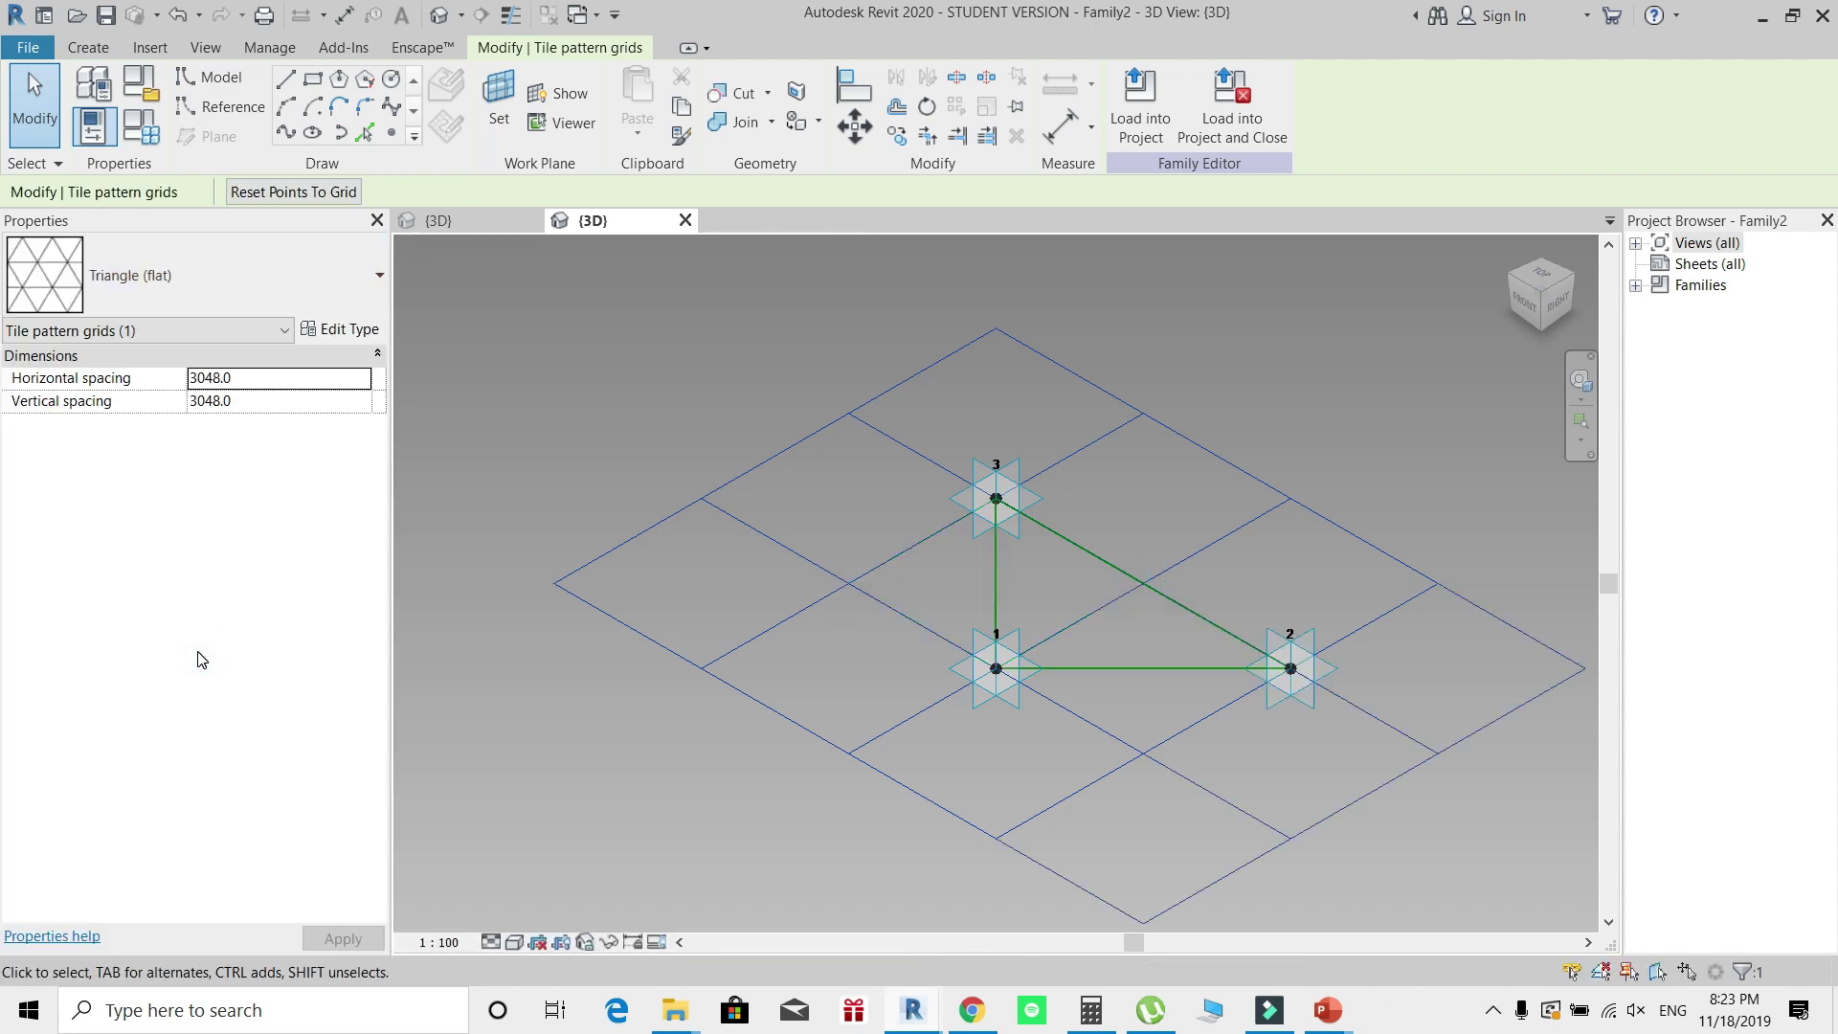
pyautogui.click(417, 812)
# Step: Place a reference point near the middle of the reference line joining points 2 and 3 of the triangle
pyautogui.keyDown('shift'); pyautogui.moveTo(417, 812); pyautogui.dragTo(1294, 591, button='middle'); pyautogui.keyUp('shift')
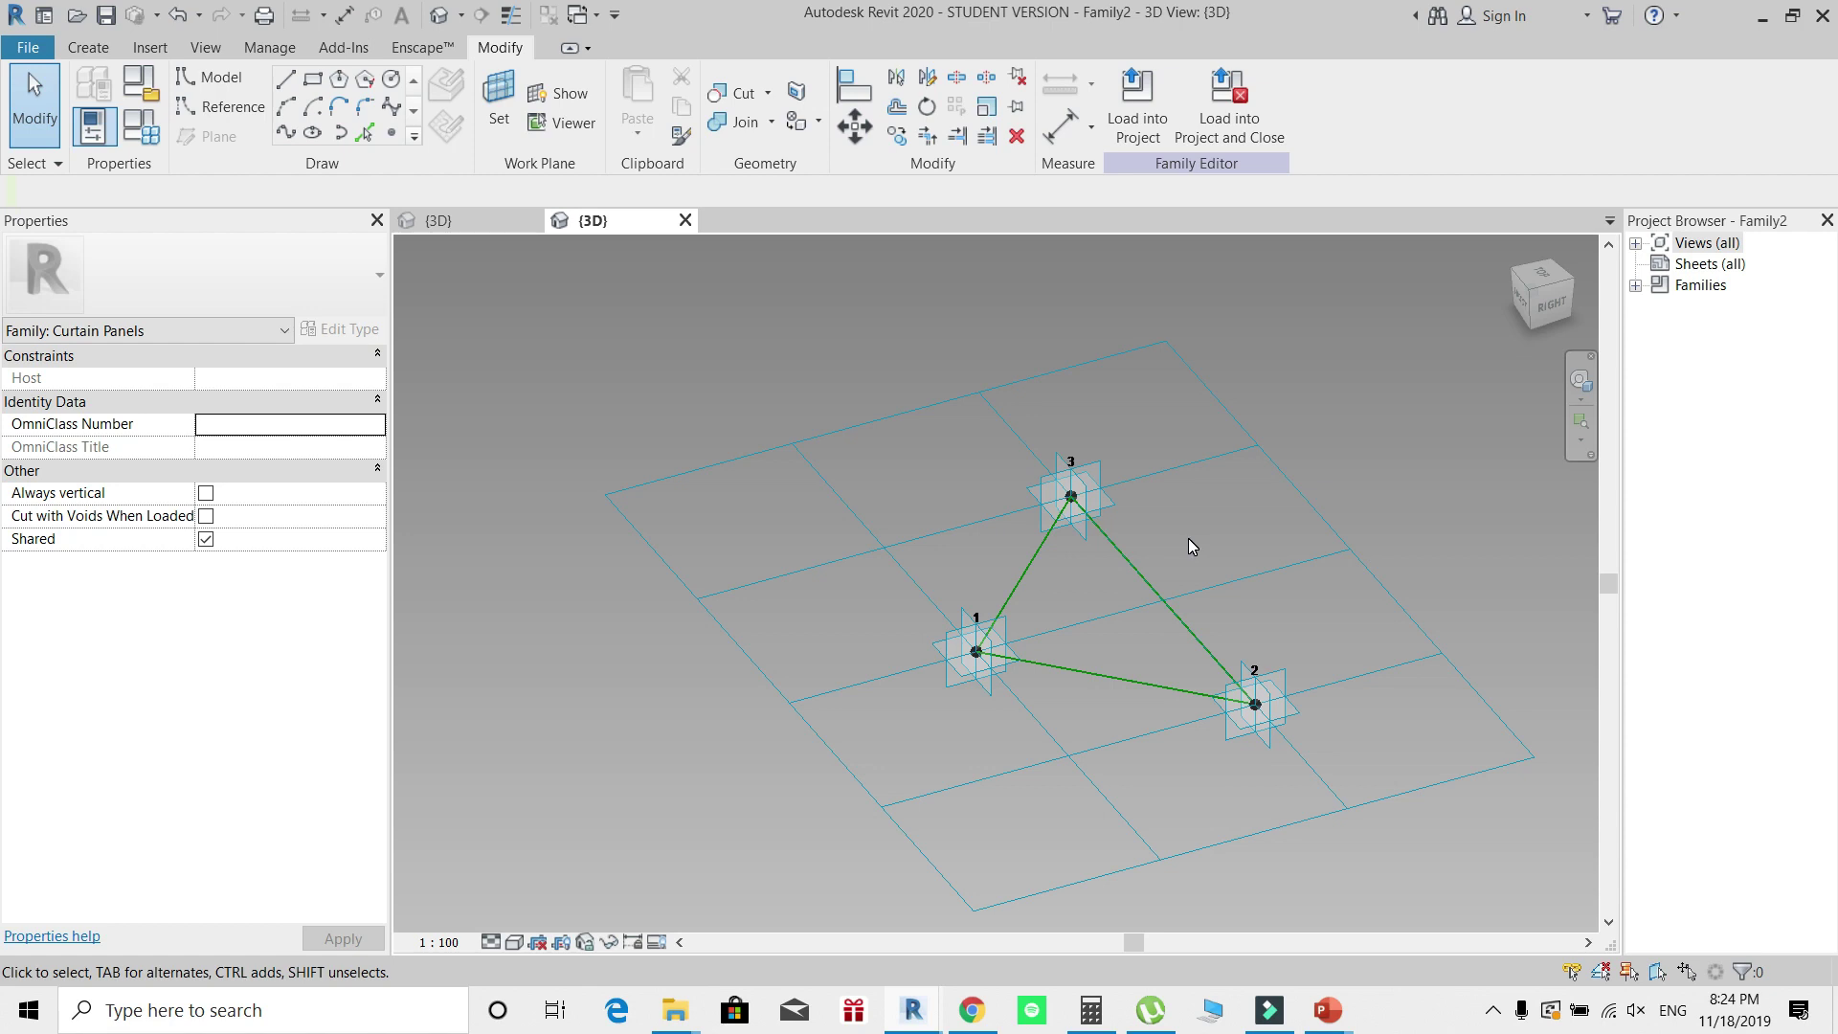
pyautogui.keyDown('shift'); pyautogui.moveTo(1189, 539); pyautogui.dragTo(1243, 538, button='middle'); pyautogui.keyUp('shift')
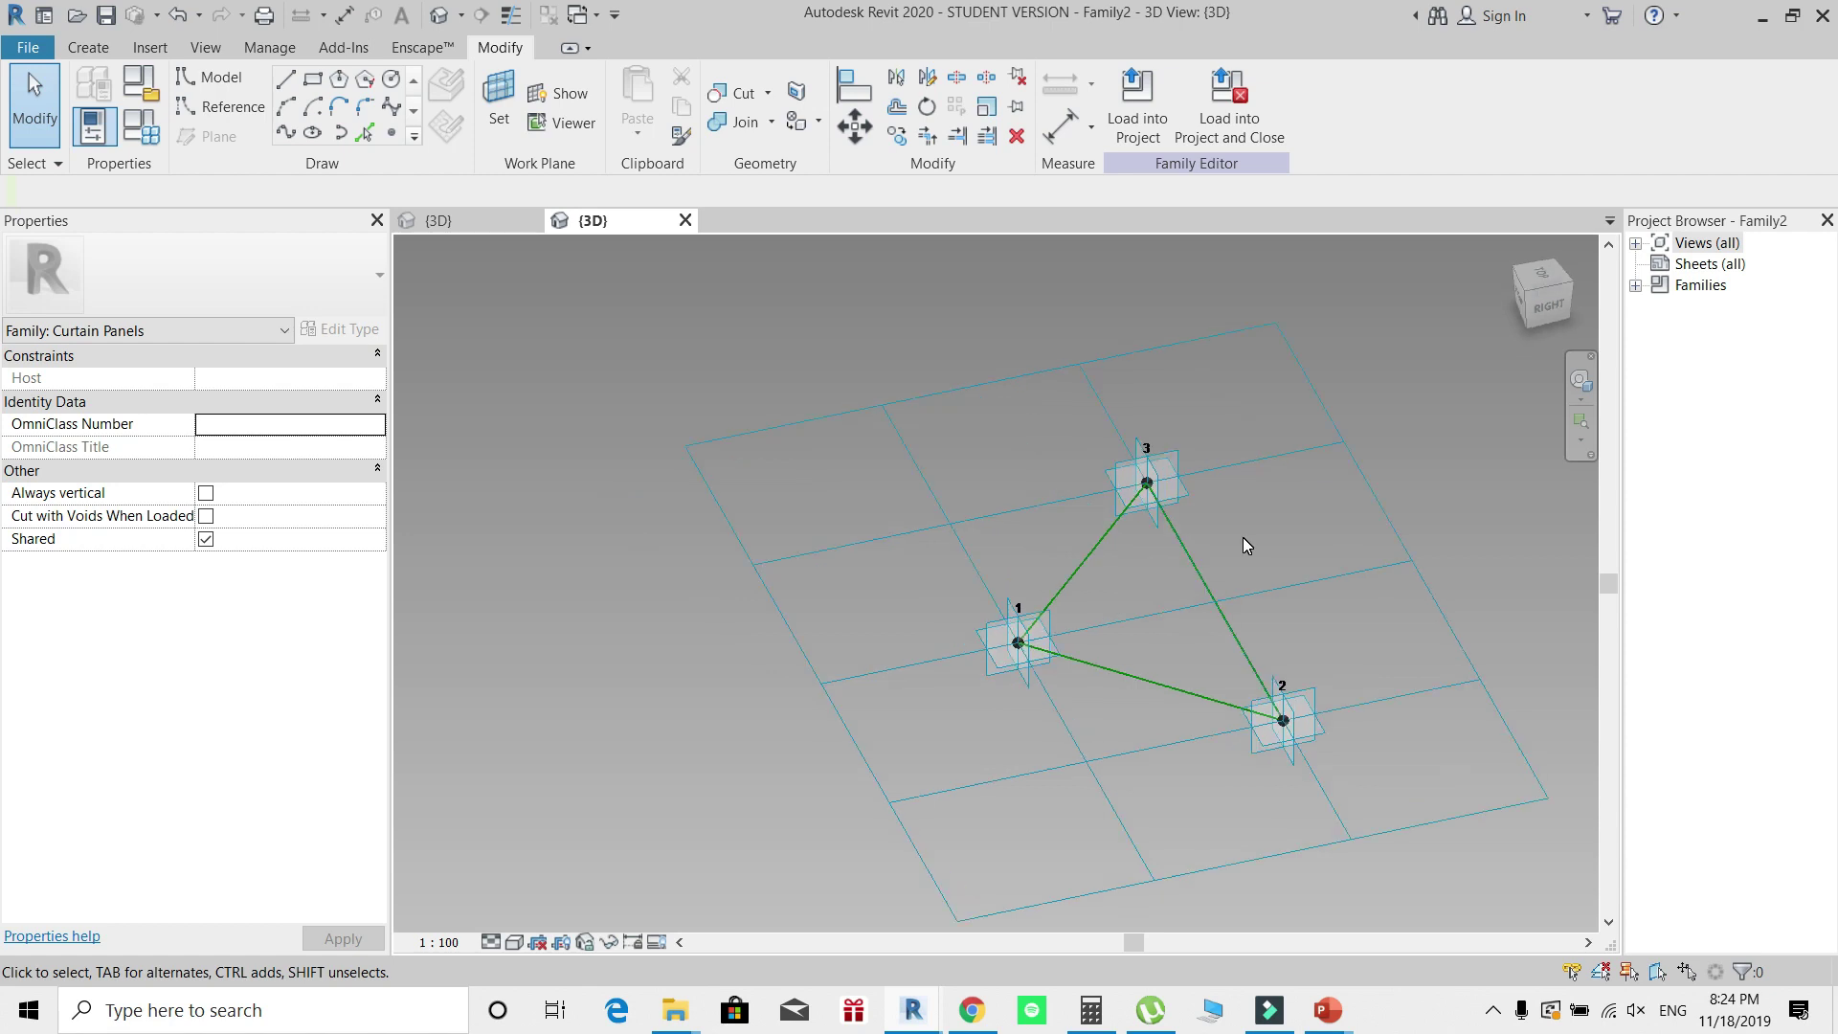
pyautogui.click(220, 106)
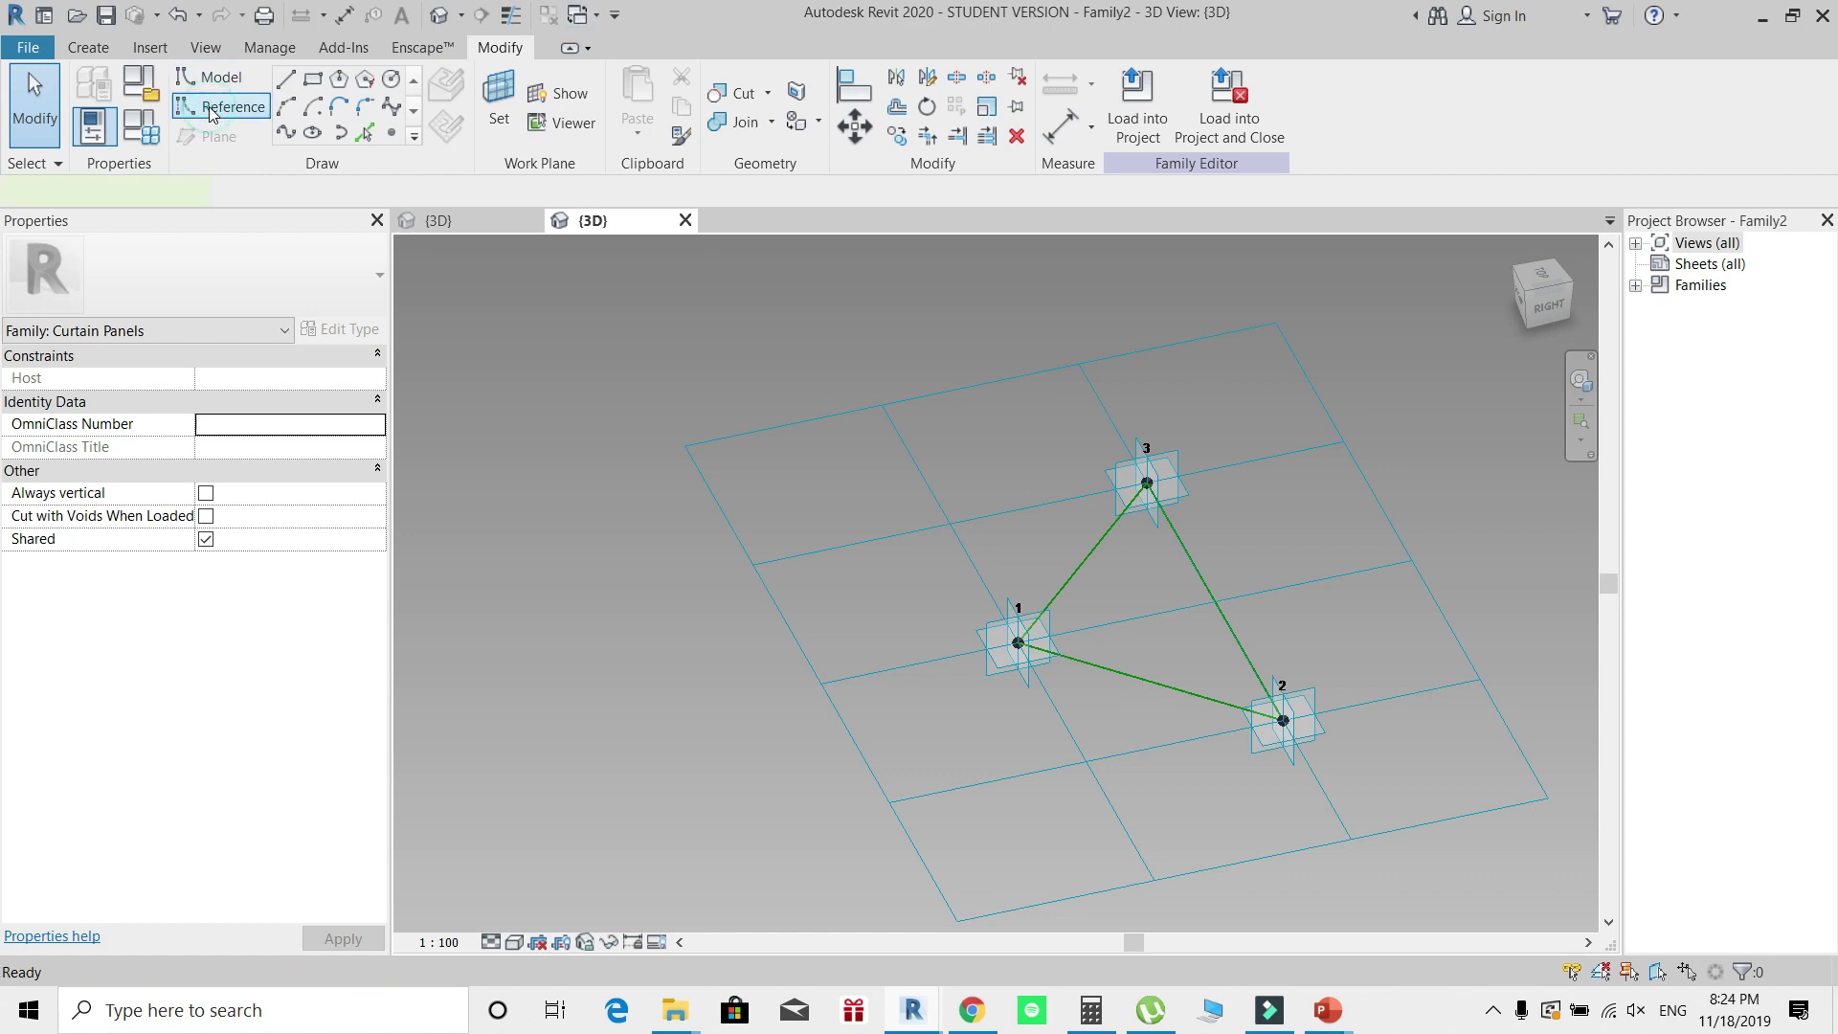
pyautogui.click(392, 132)
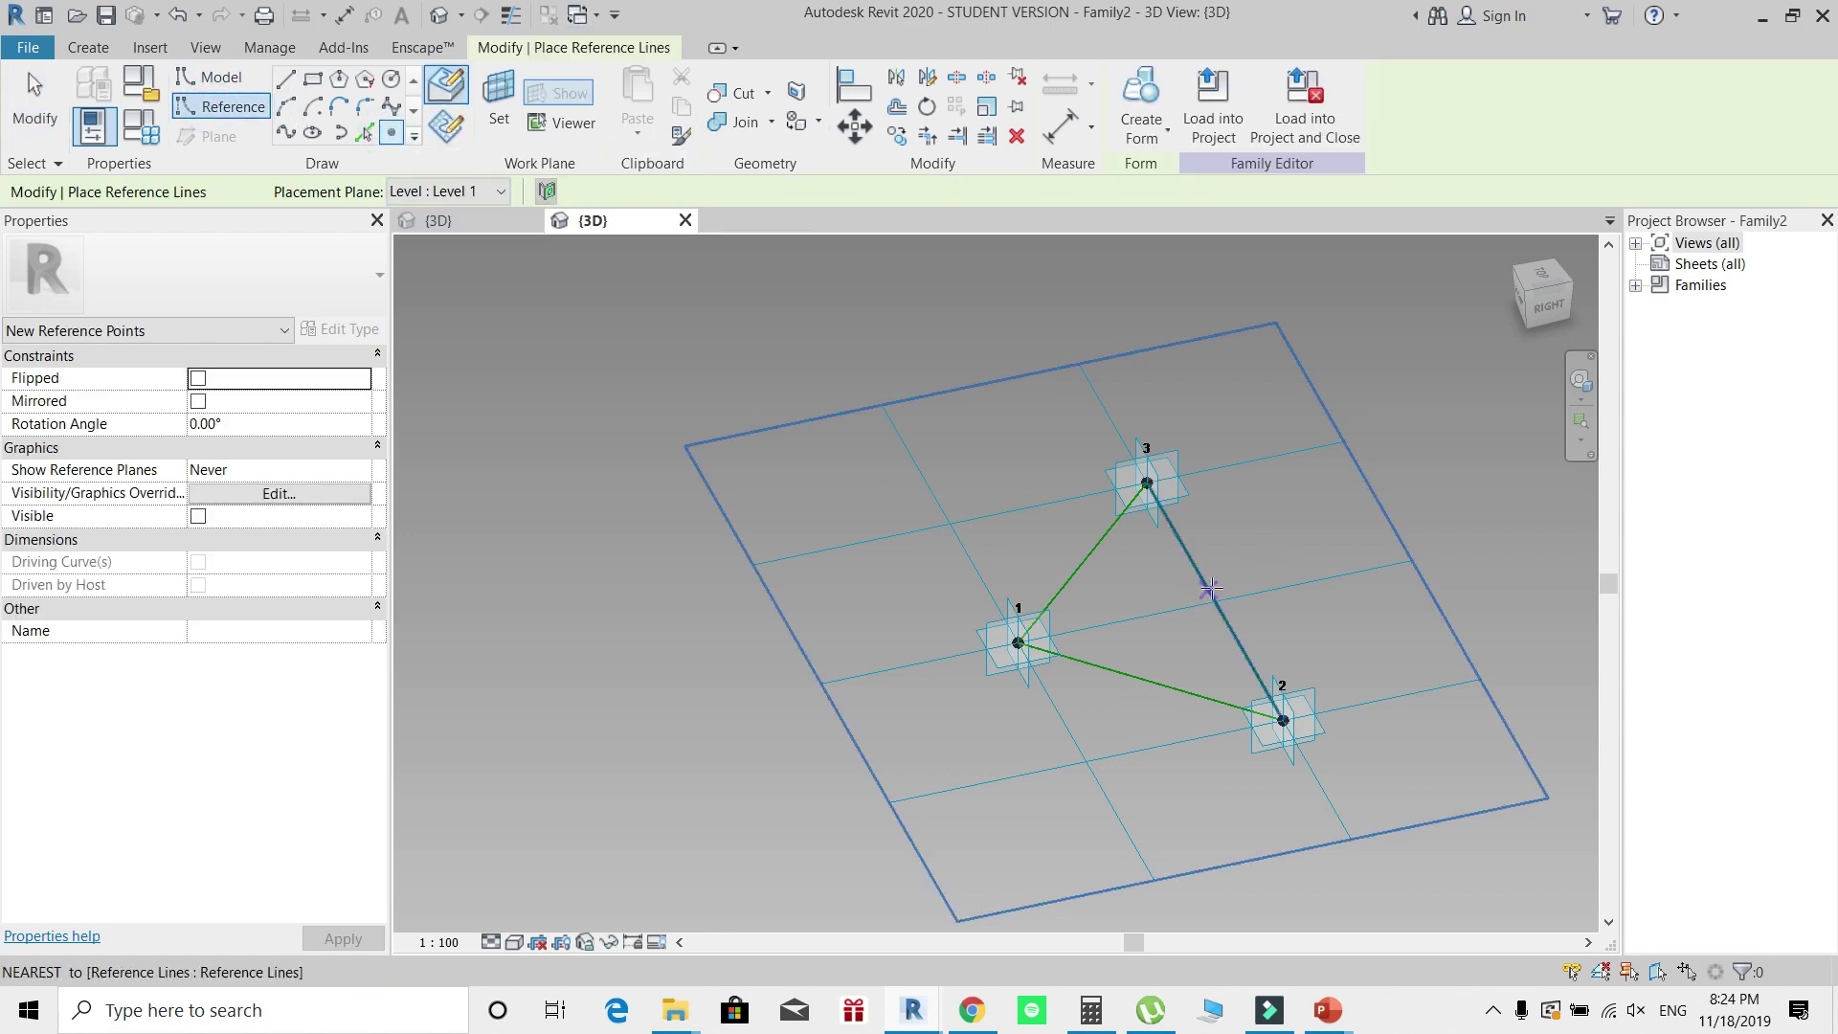
pyautogui.click(1216, 601)
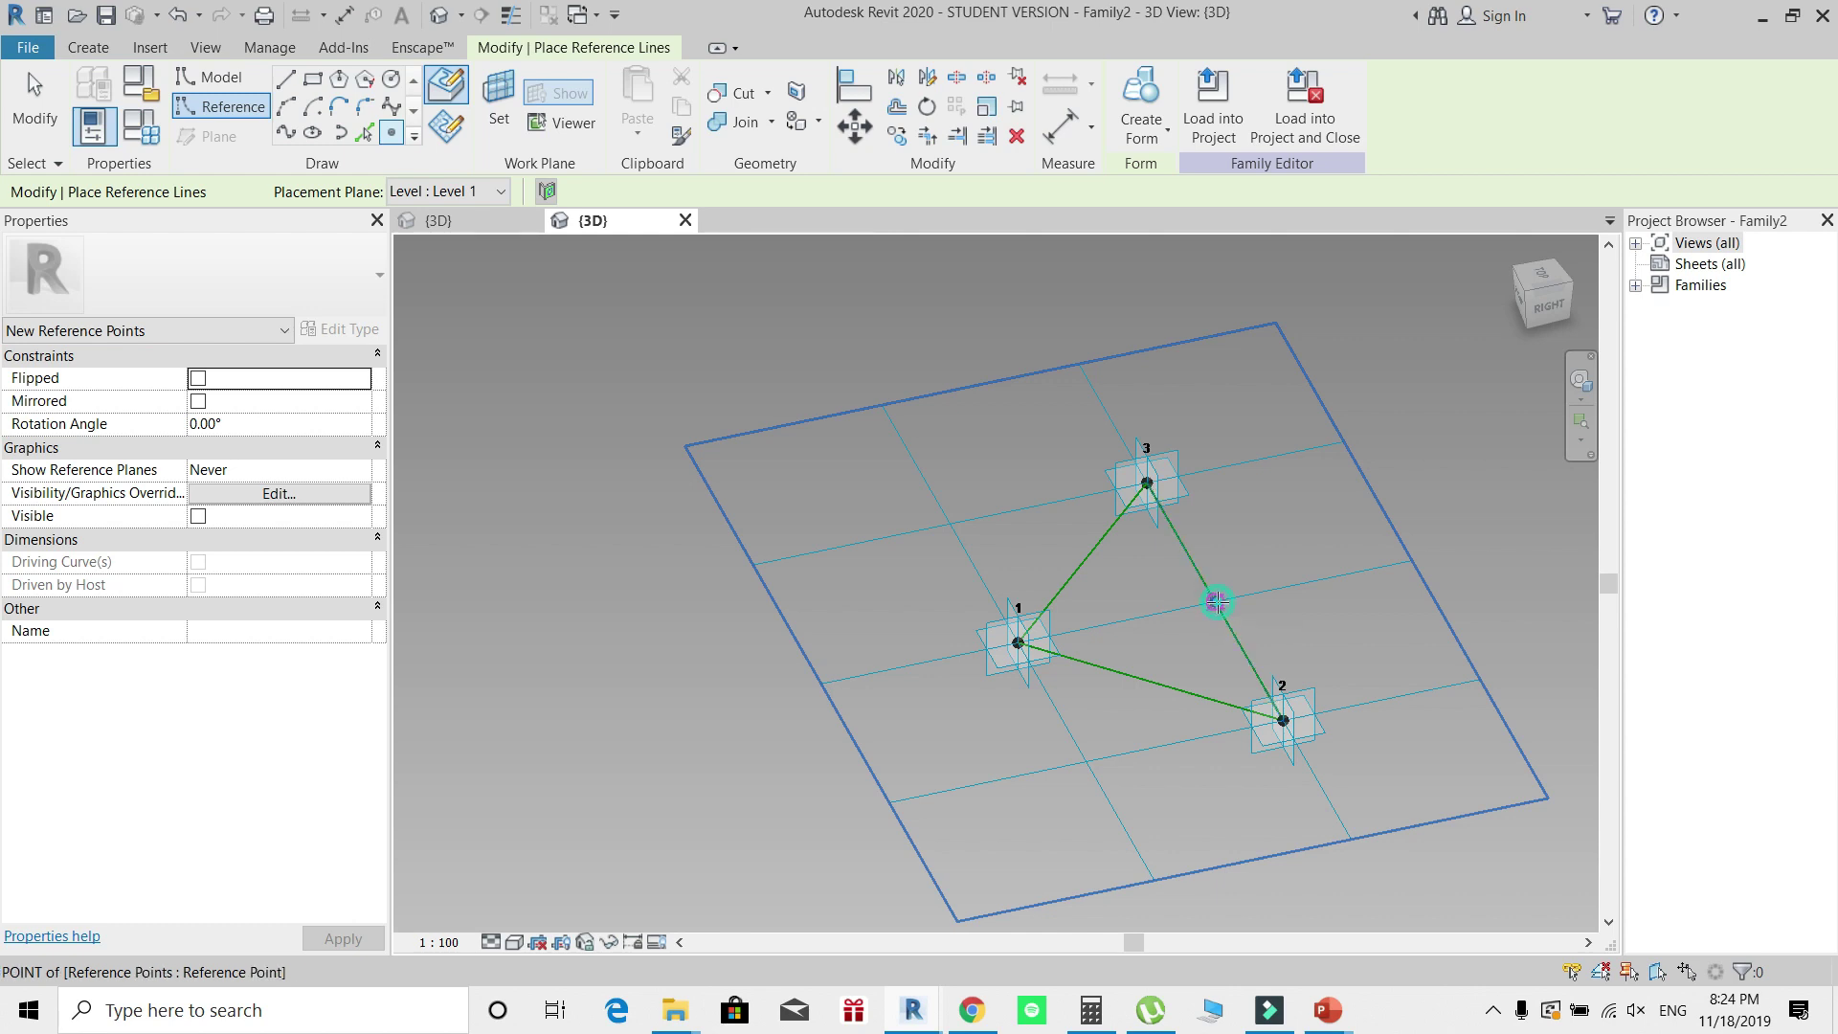
pyautogui.press('Escape')
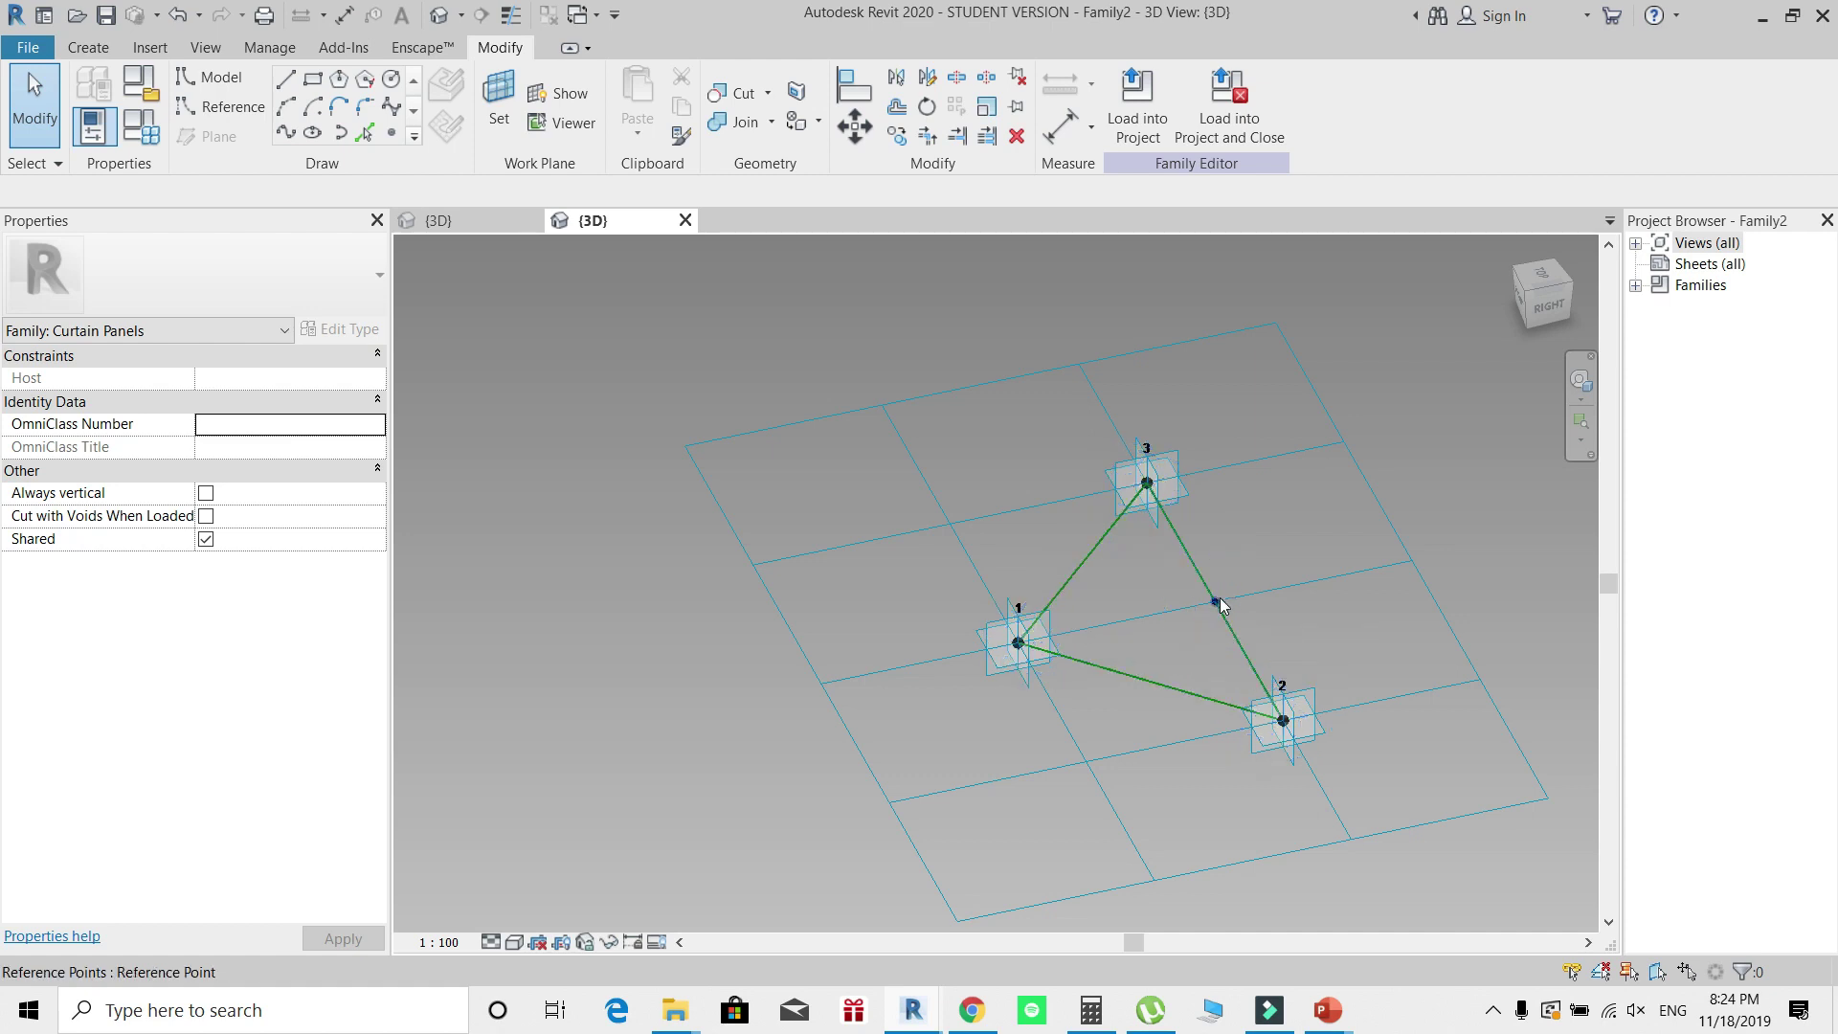
# Step: Set the work plane to the reference point on the line between points 2 and 3 and make the plane visible
pyautogui.click(492, 102)
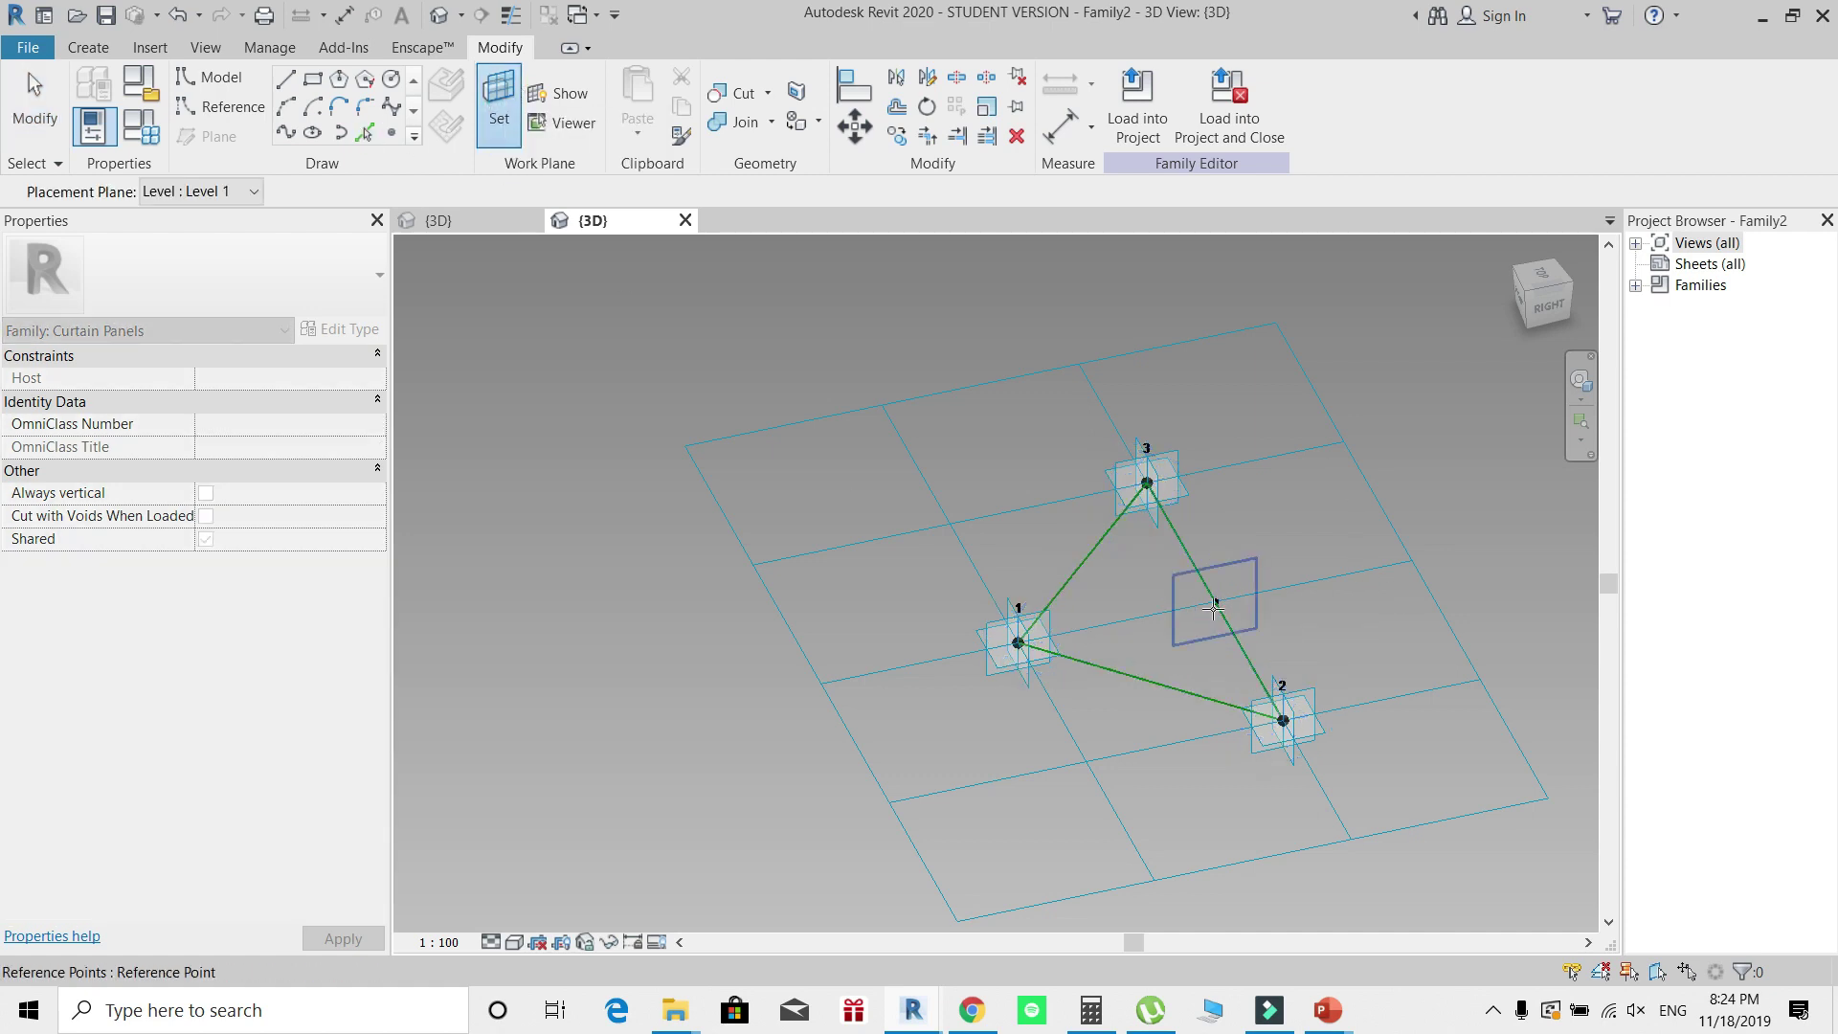
pyautogui.click(1213, 617)
pyautogui.keyDown('shift'); pyautogui.moveTo(1214, 617); pyautogui.dragTo(1101, 613, button='middle'); pyautogui.keyUp('shift')
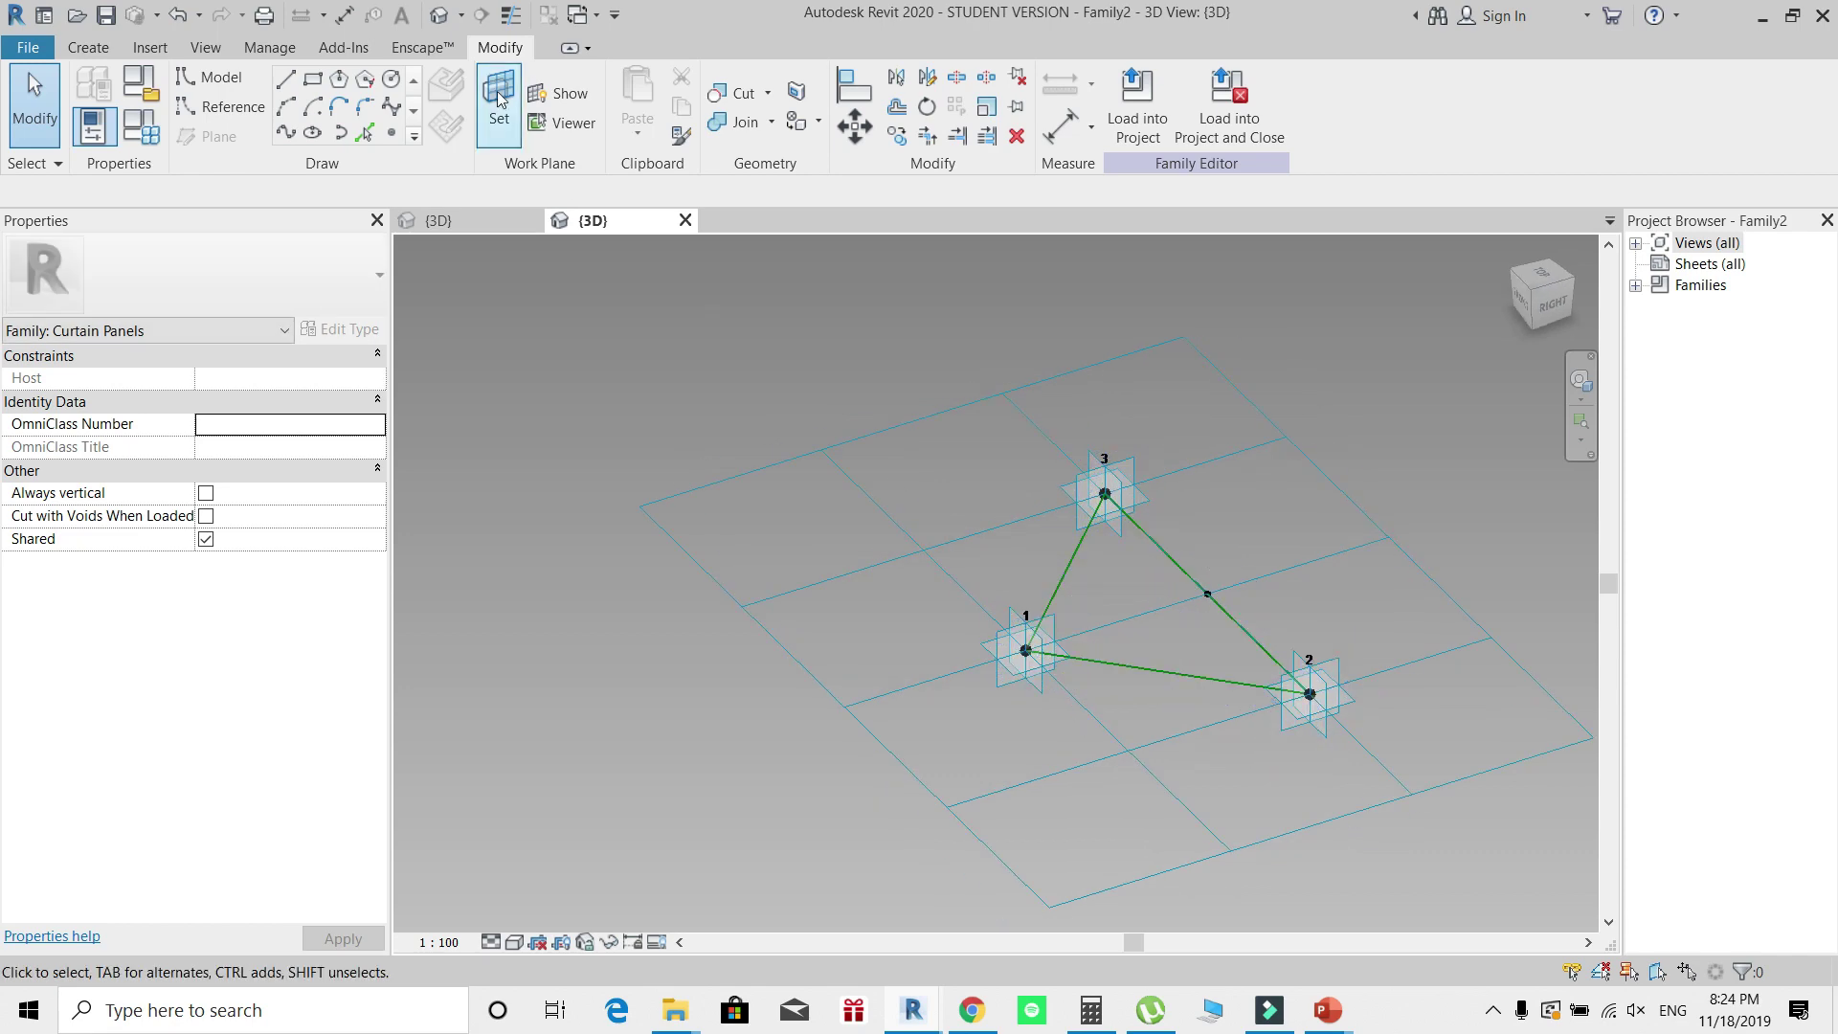
pyautogui.click(499, 102)
pyautogui.keyDown('shift'); pyautogui.moveTo(1189, 677); pyautogui.dragTo(1230, 689, button='middle'); pyautogui.keyUp('shift')
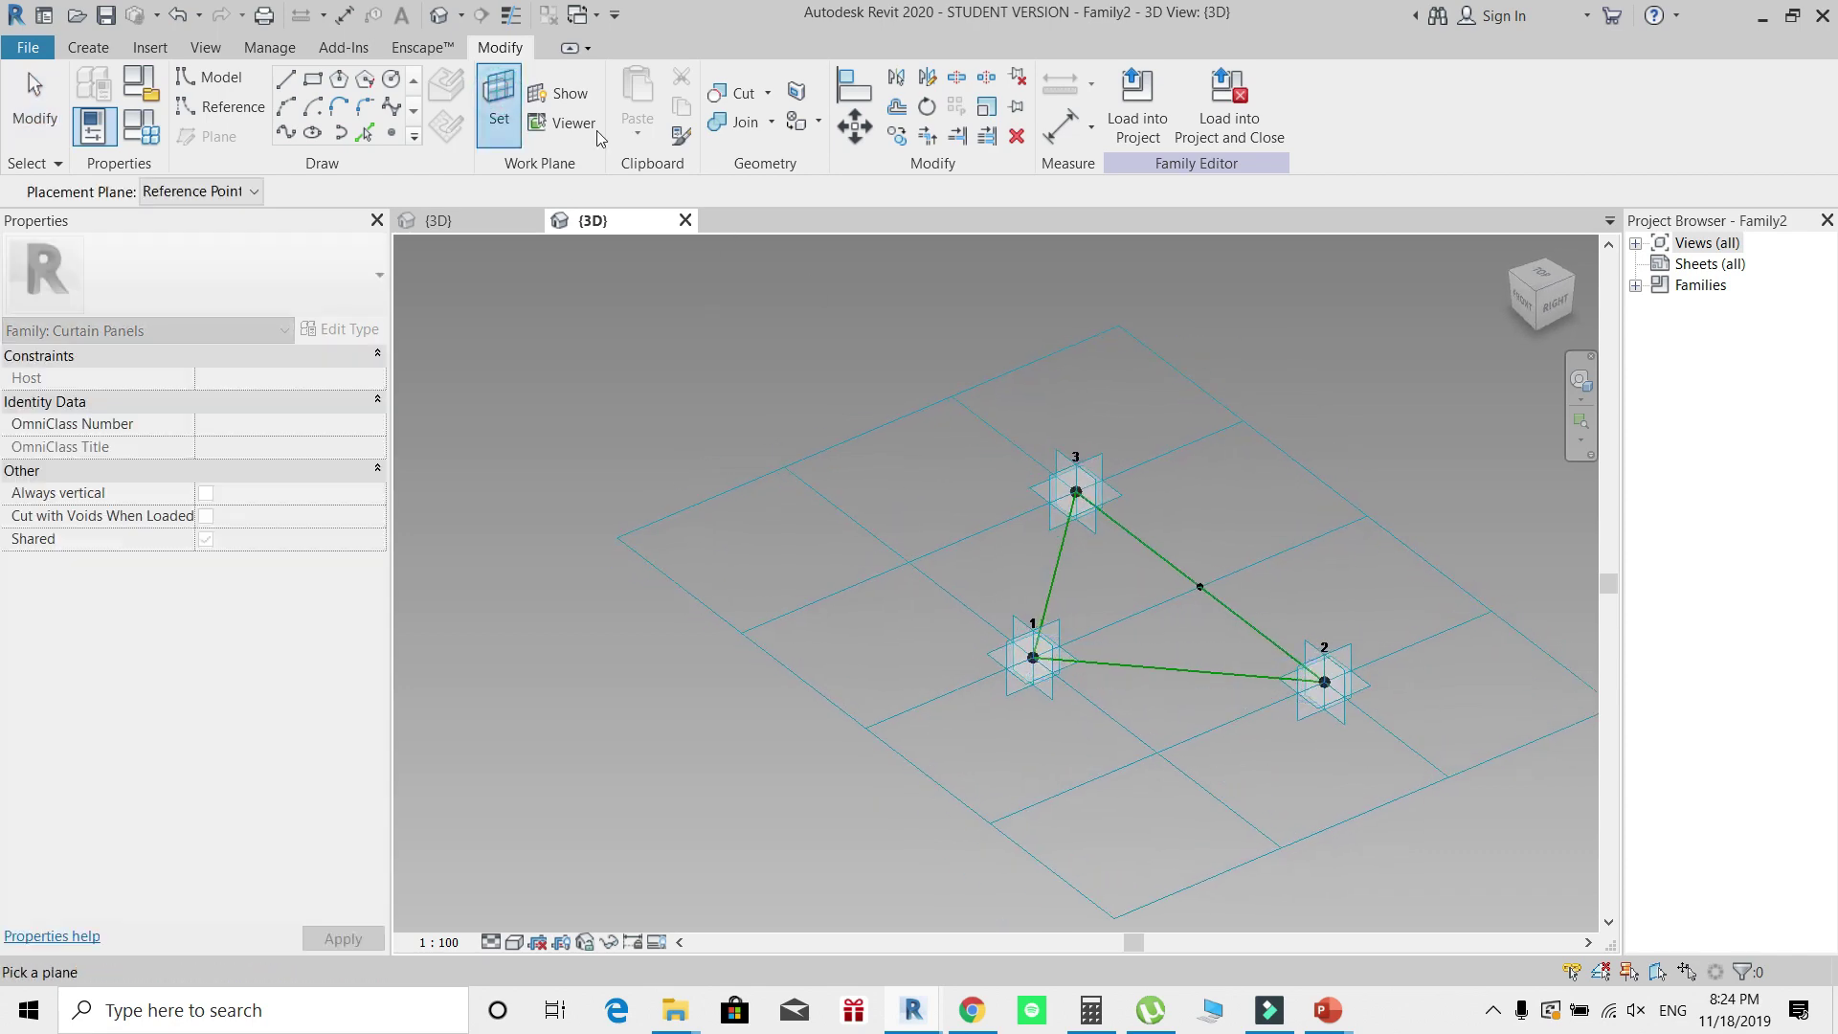
pyautogui.click(571, 94)
pyautogui.moveTo(1375, 669)
pyautogui.keyDown('shift'); pyautogui.mouseDown(button='middle')
pyautogui.moveTo(1244, 718)
pyautogui.moveTo(1331, 757)
pyautogui.moveTo(1365, 616)
pyautogui.moveTo(1366, 676)
pyautogui.moveTo(1368, 651)
pyautogui.mouseUp(button='middle'); pyautogui.keyUp('shift')
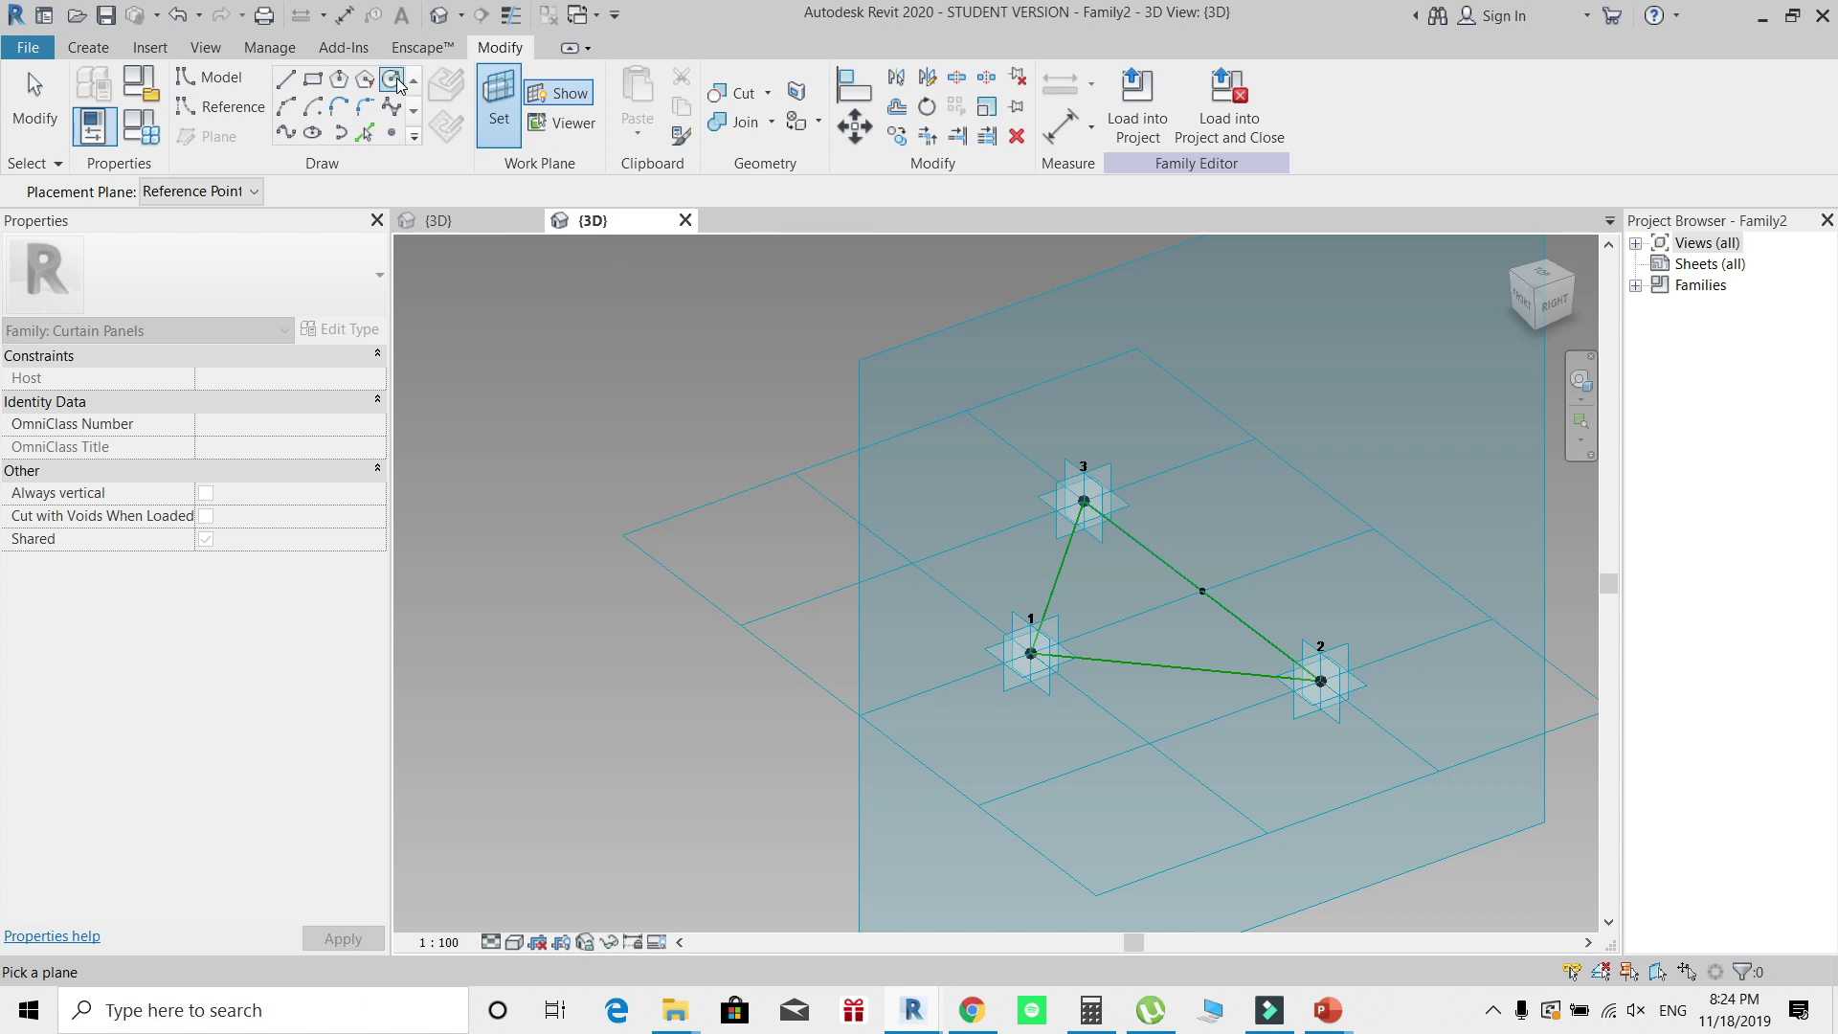
# Step: Draw a model-line circle of about 100 mm radius centred on the reference point between points 2 and 3
pyautogui.click(1139, 617)
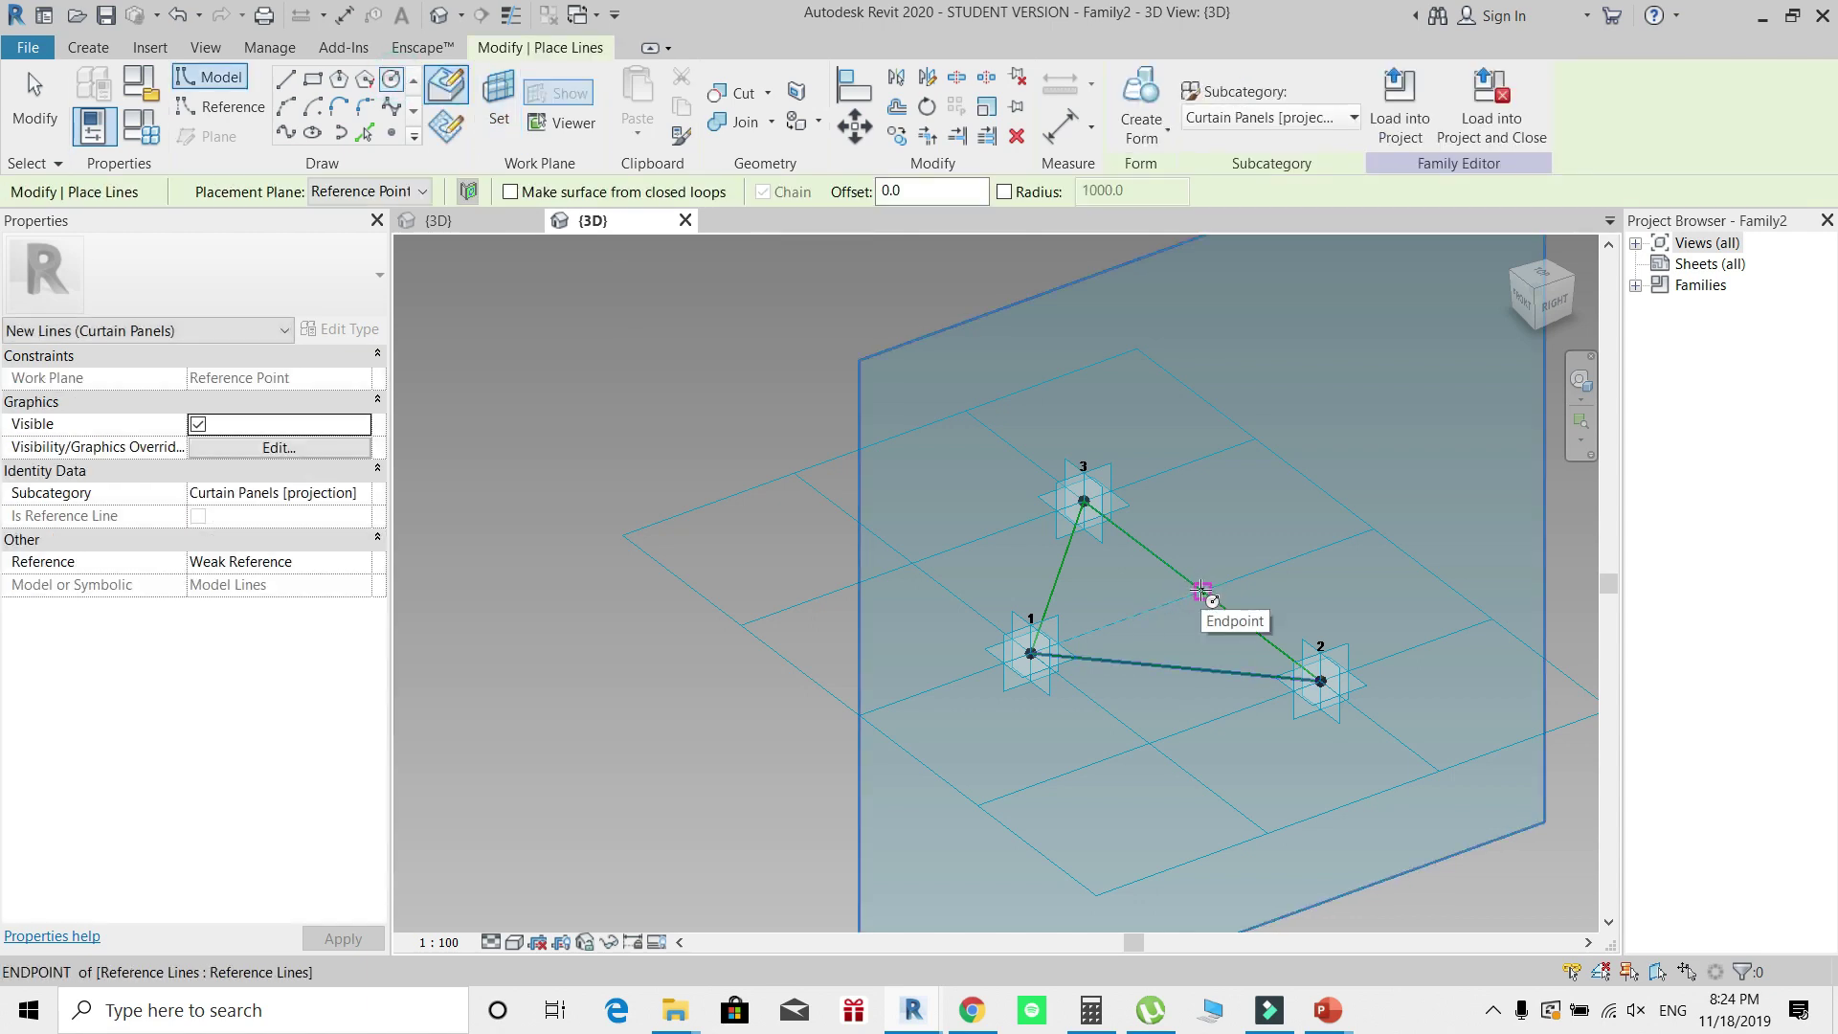
pyautogui.click(1202, 590)
pyautogui.scroll(3, 1202, 594)
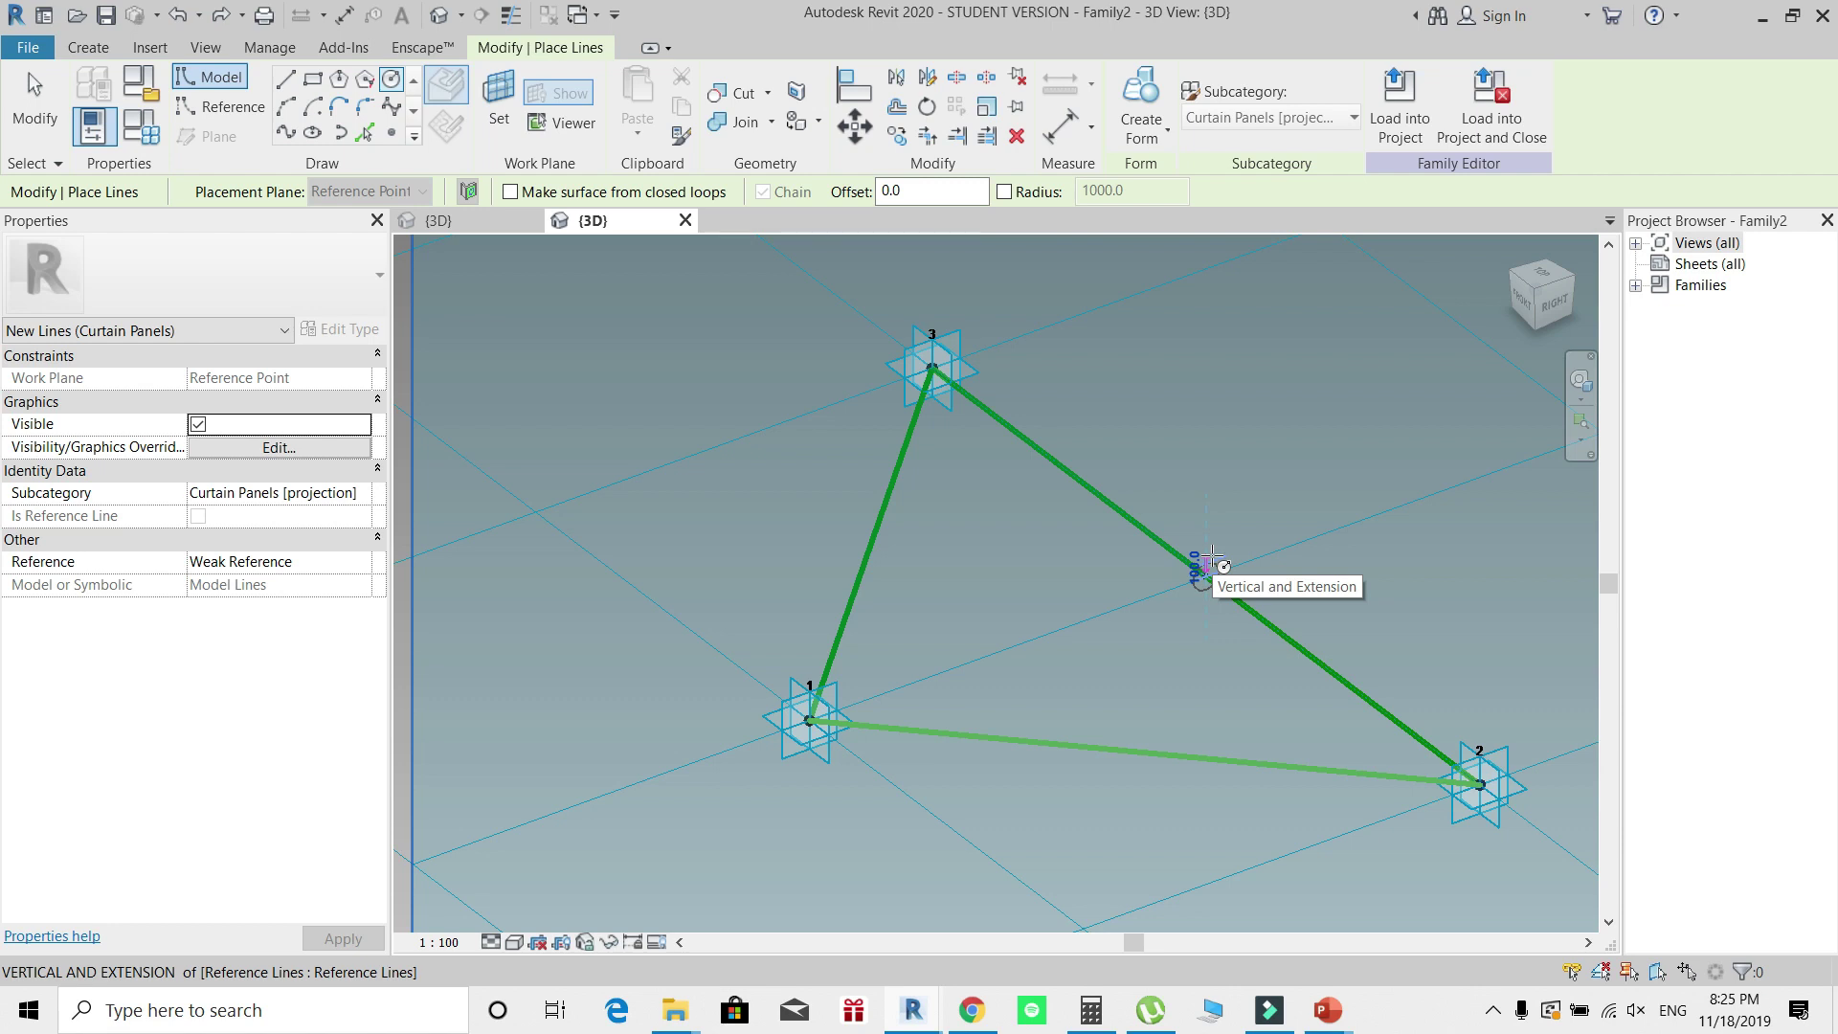
pyautogui.click(1208, 566)
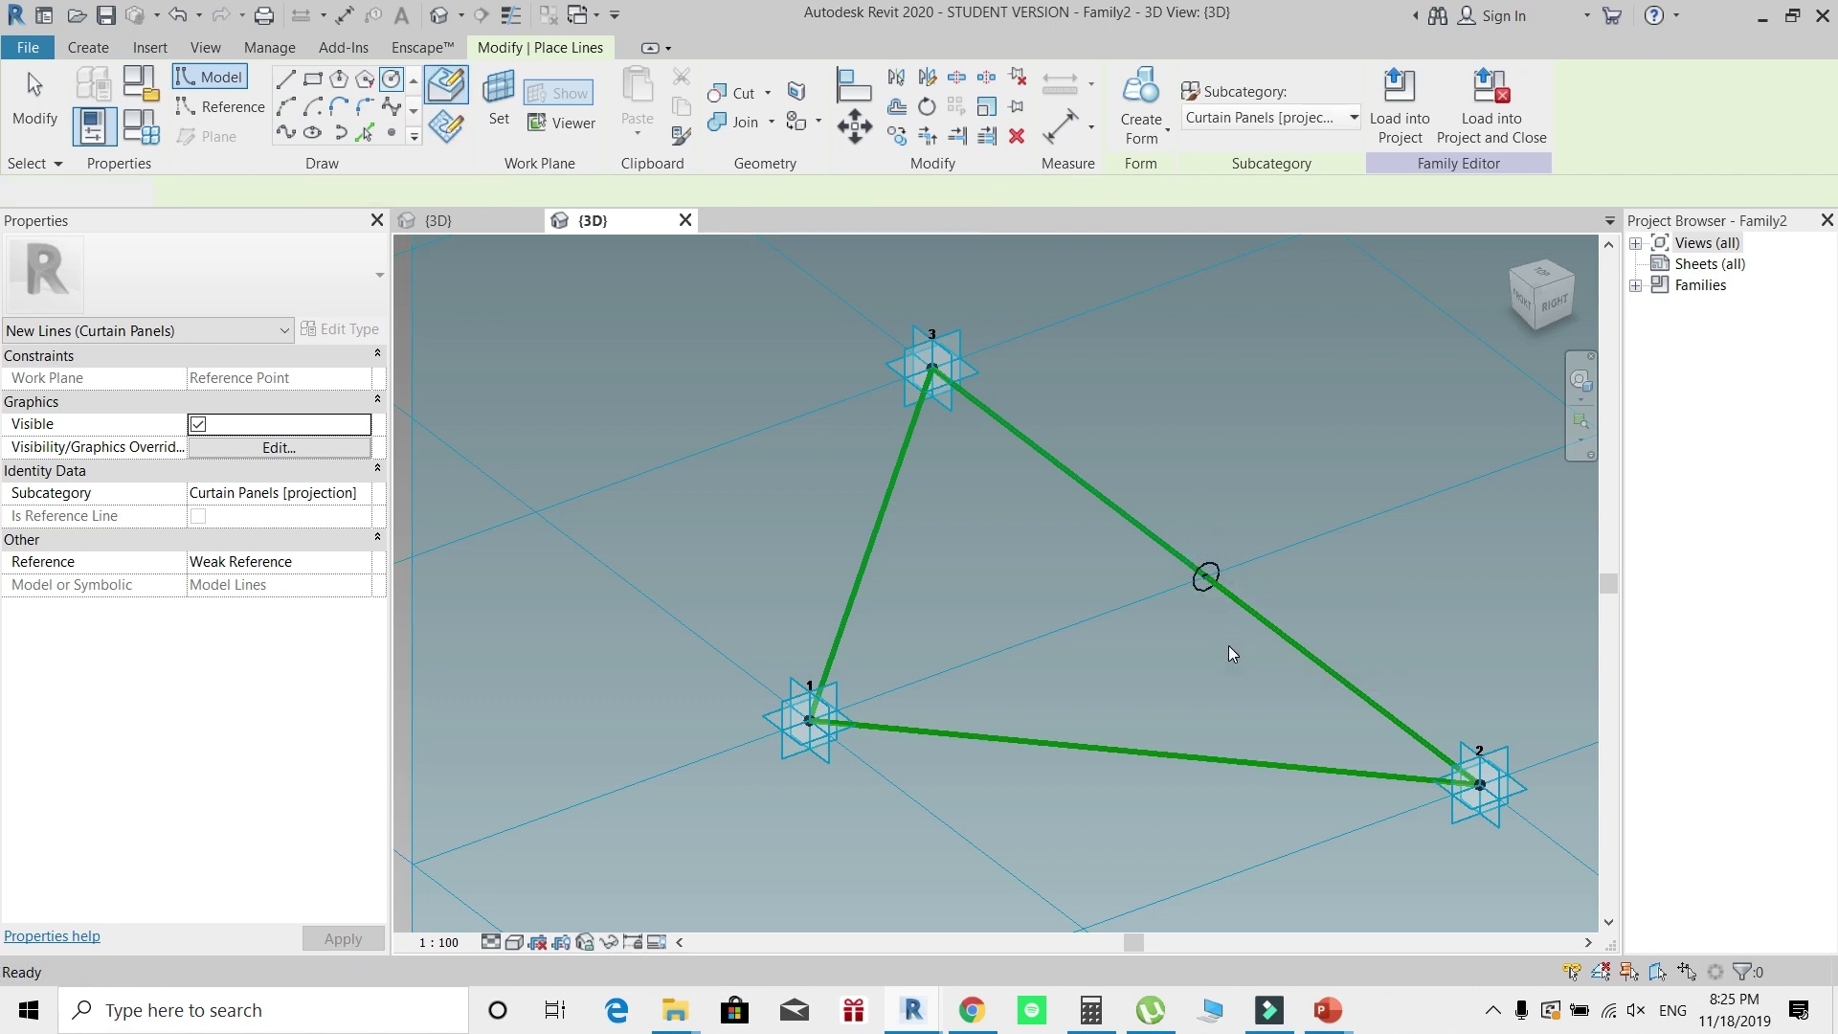
pyautogui.press('Escape')
pyautogui.keyDown('shift'); pyautogui.moveTo(1229, 651); pyautogui.dragTo(1169, 696, button='middle'); pyautogui.keyUp('shift')
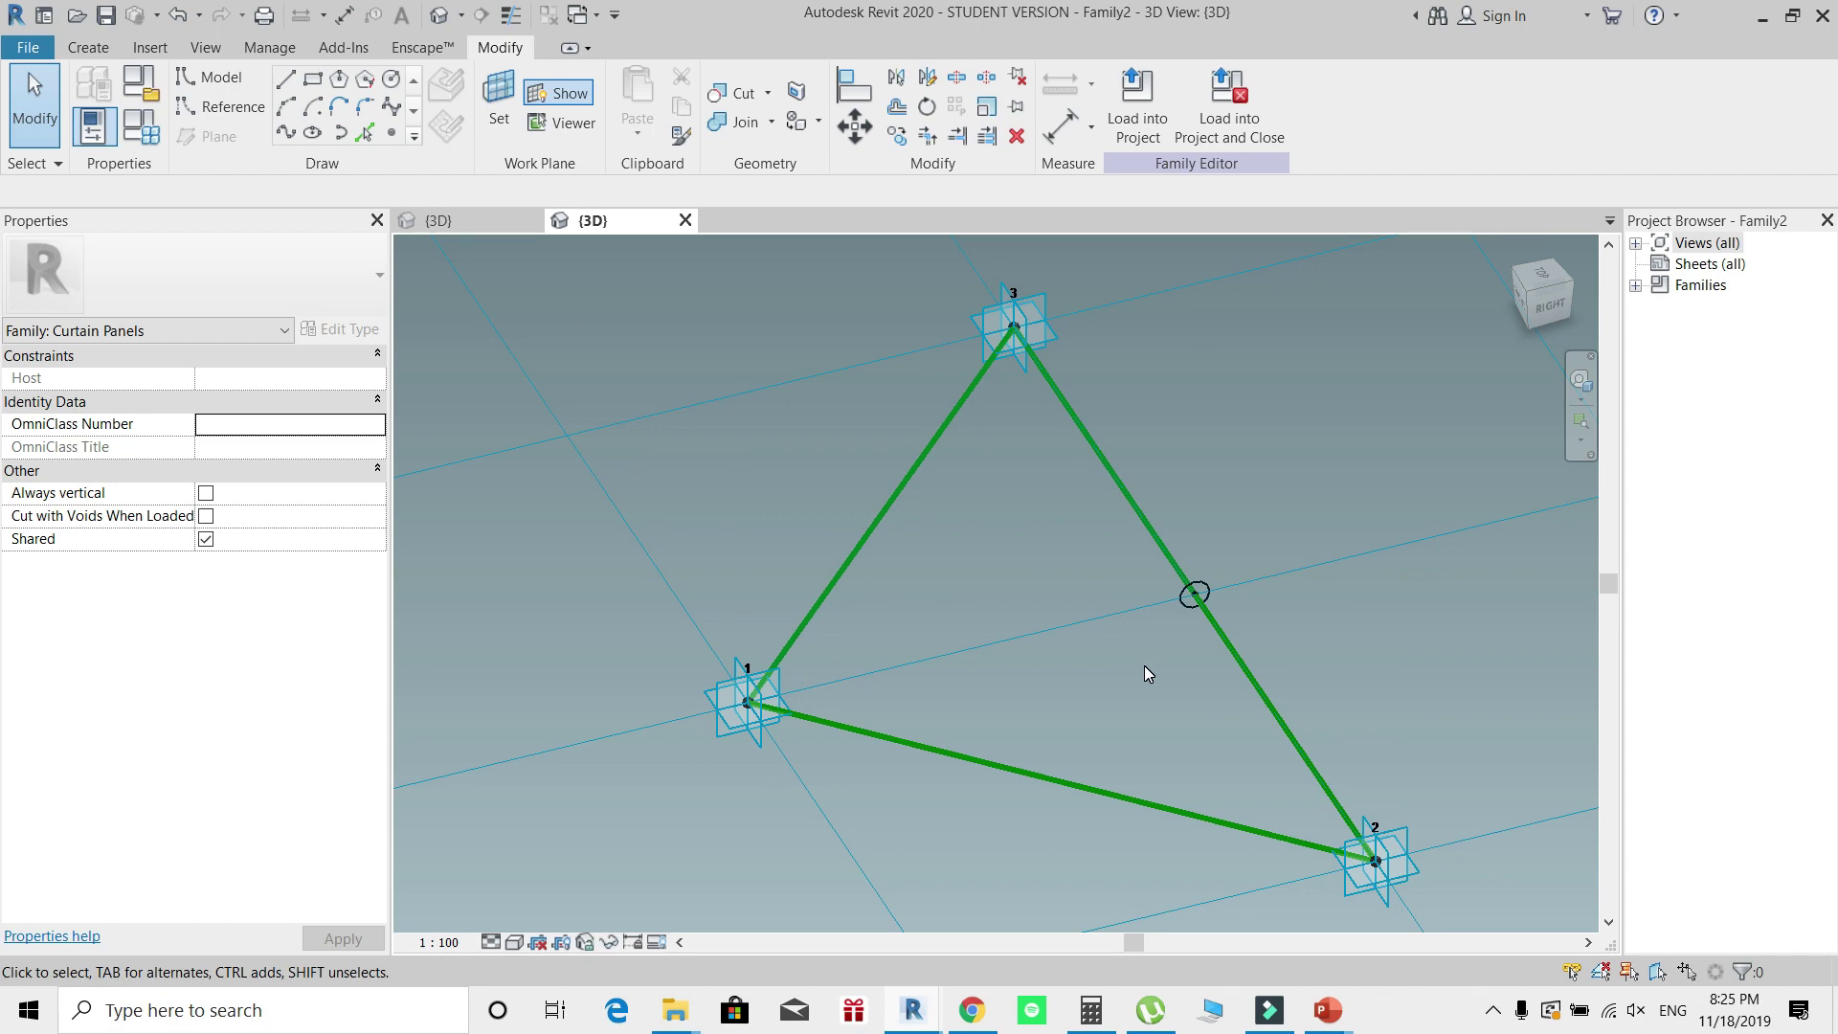
# Step: Create a solid form by sweeping the circle along the three reference lines of the triangle
pyautogui.press('Tab')
pyautogui.click(1231, 659)
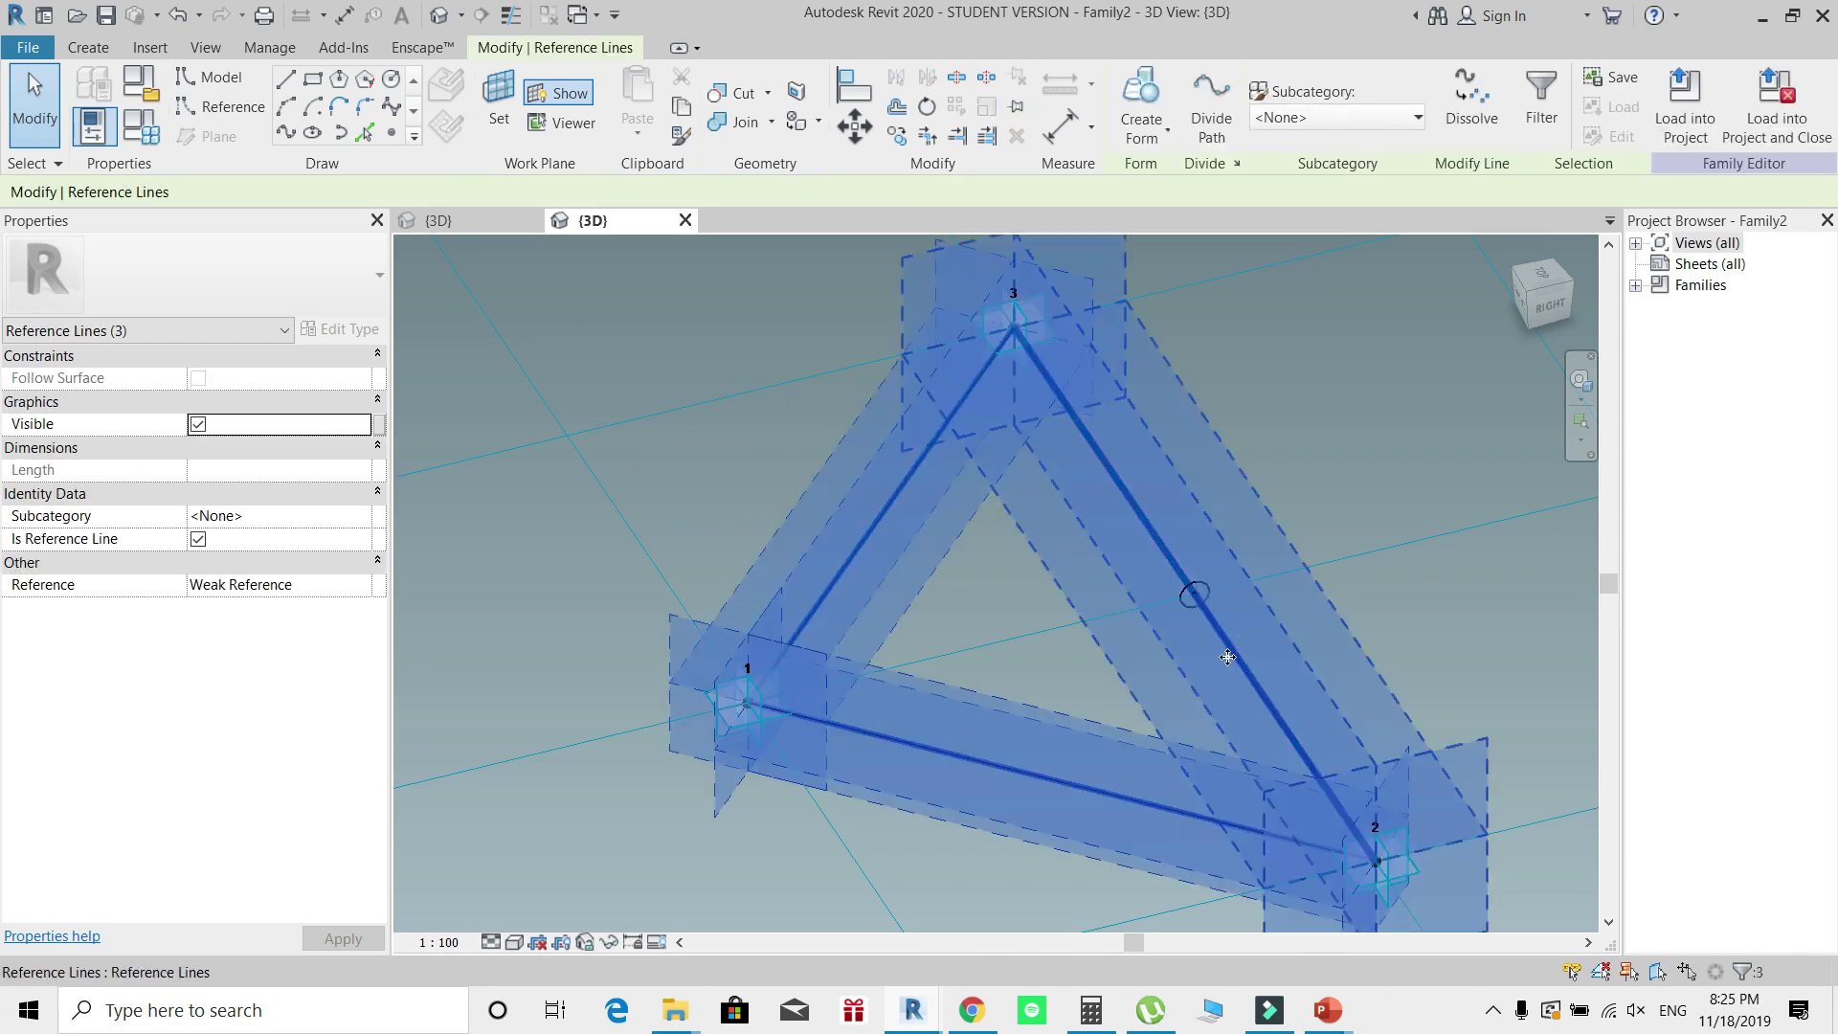
pyautogui.keyDown('shift'); pyautogui.moveTo(1057, 406); pyautogui.dragTo(1169, 555, button='middle'); pyautogui.keyUp('shift')
pyautogui.keyDown('ctrl'); pyautogui.click(1171, 553); pyautogui.keyUp('ctrl')
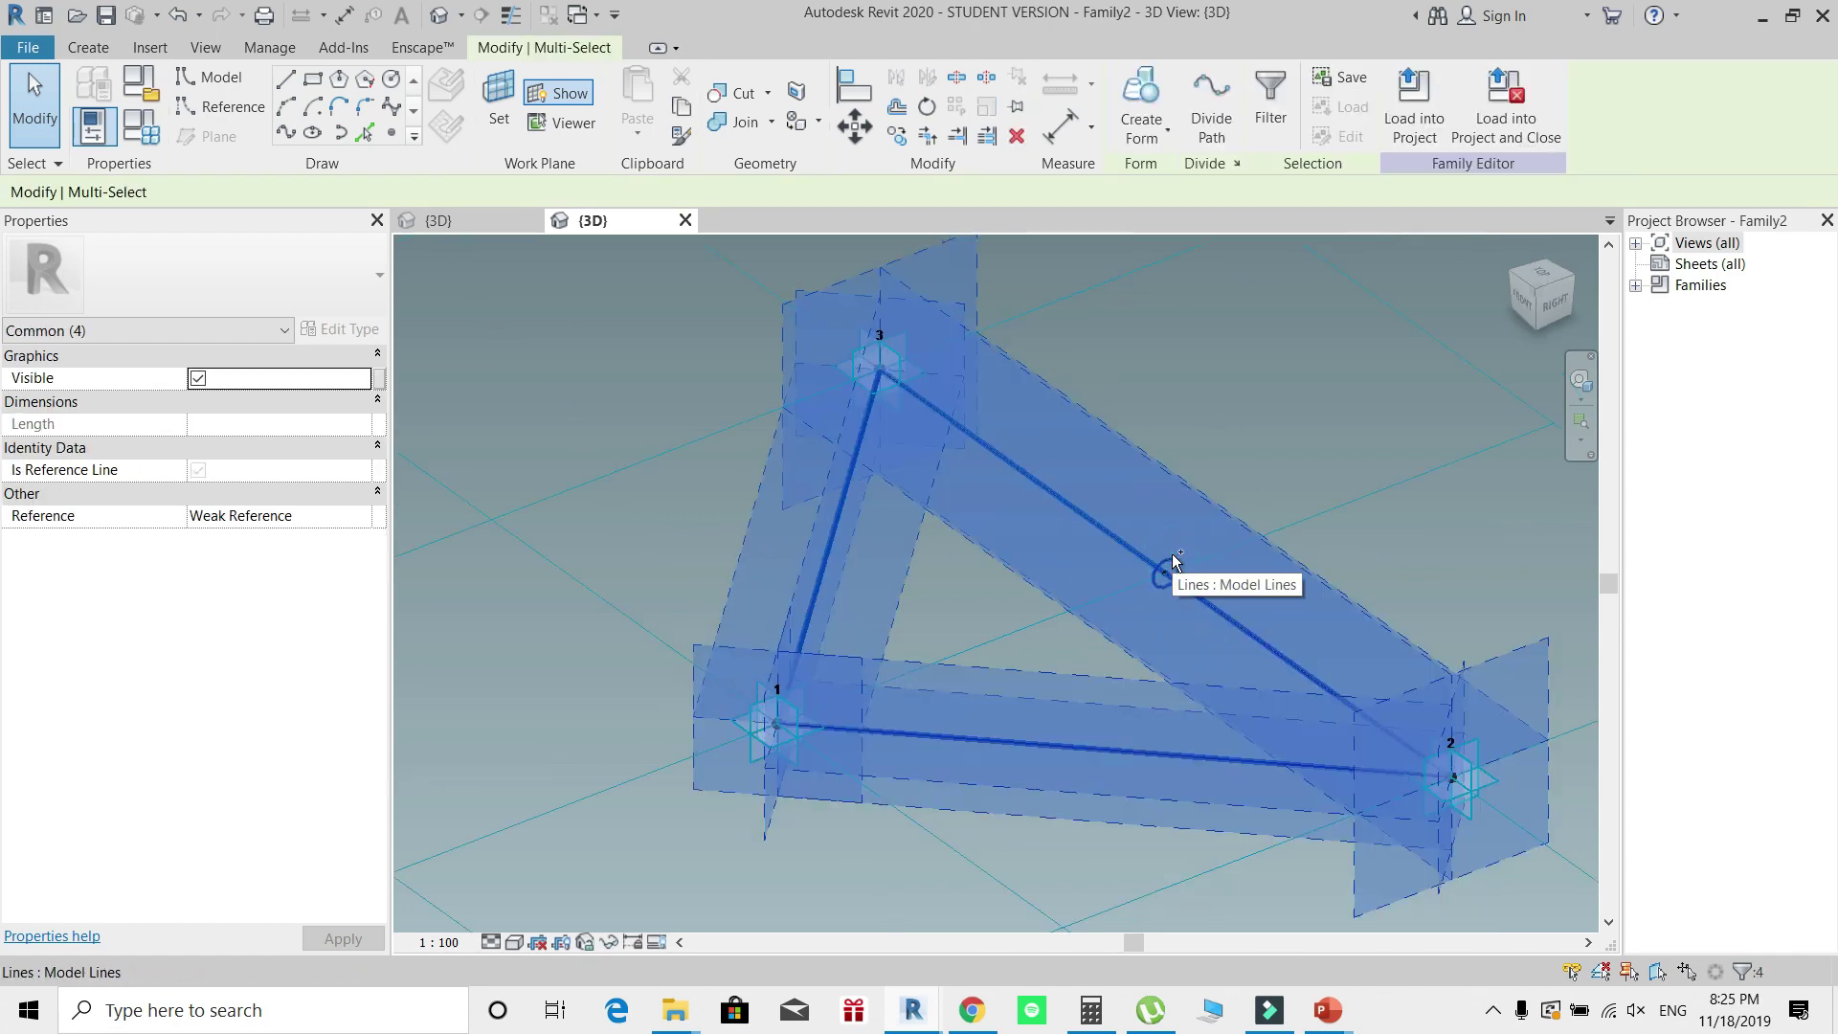
pyautogui.click(1141, 95)
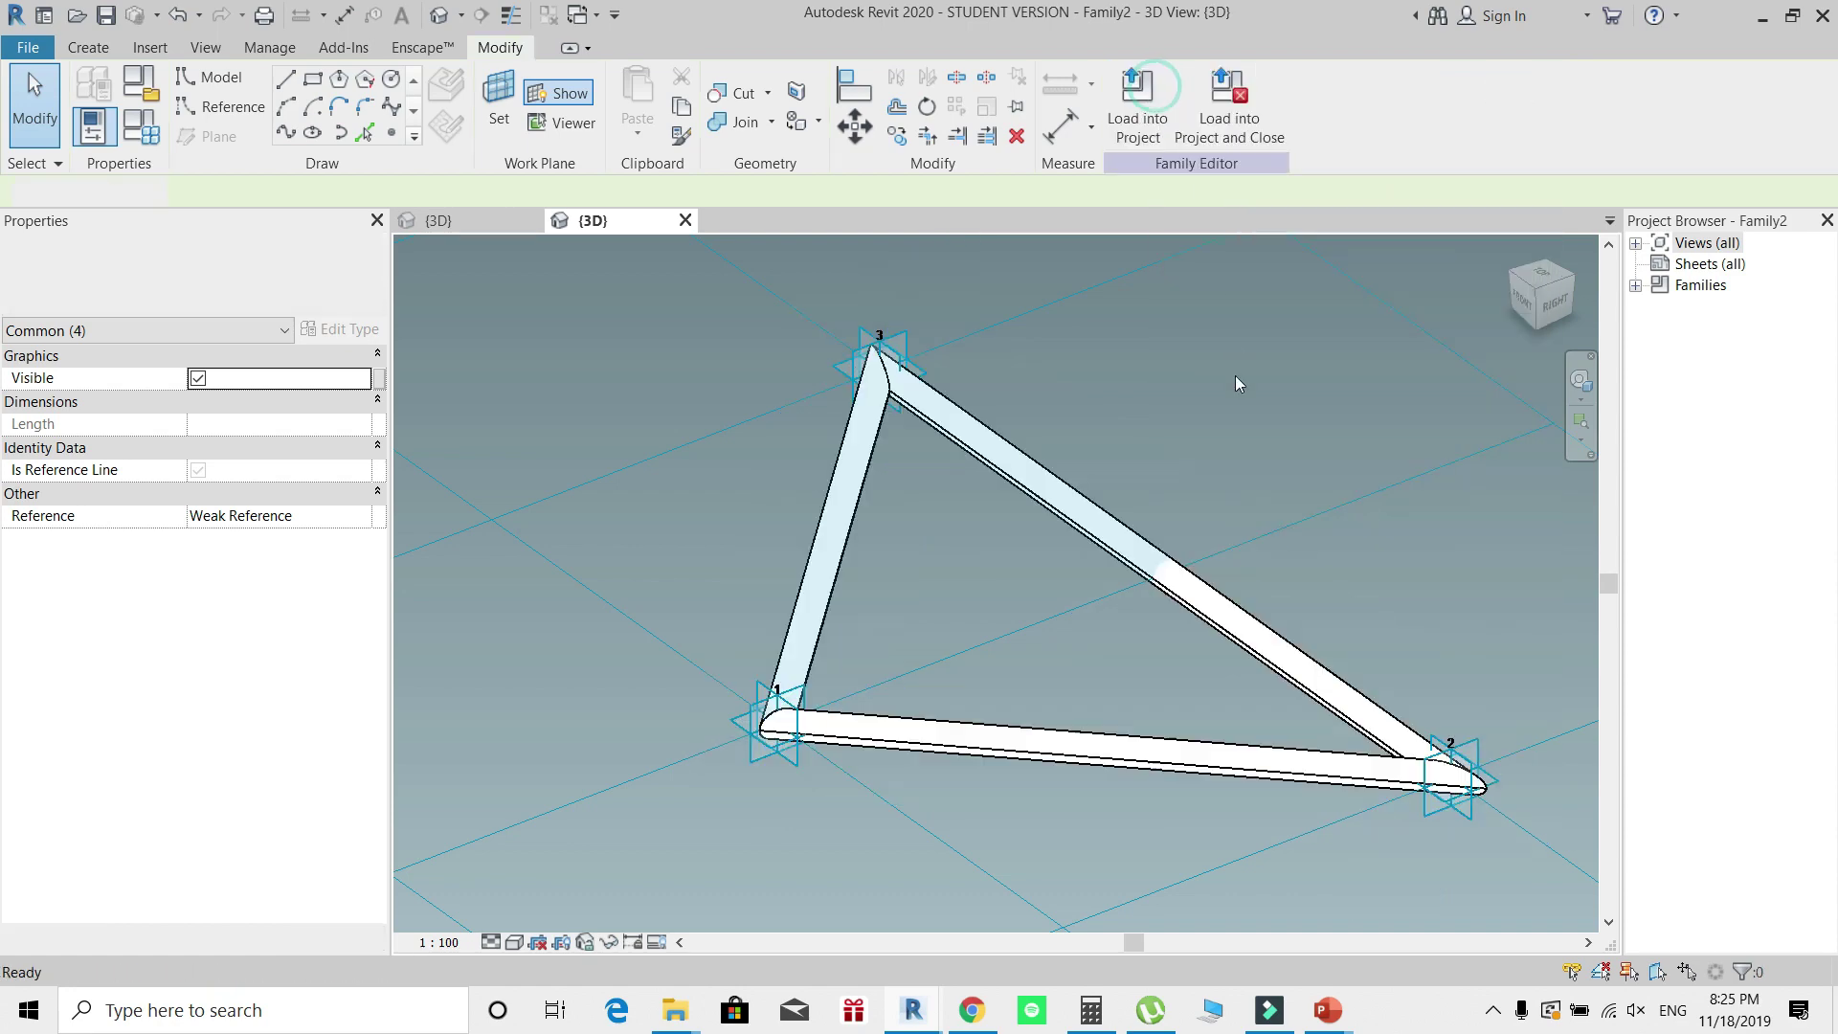
pyautogui.keyDown('shift'); pyautogui.moveTo(1239, 428); pyautogui.dragTo(1312, 658, button='middle'); pyautogui.keyUp('shift')
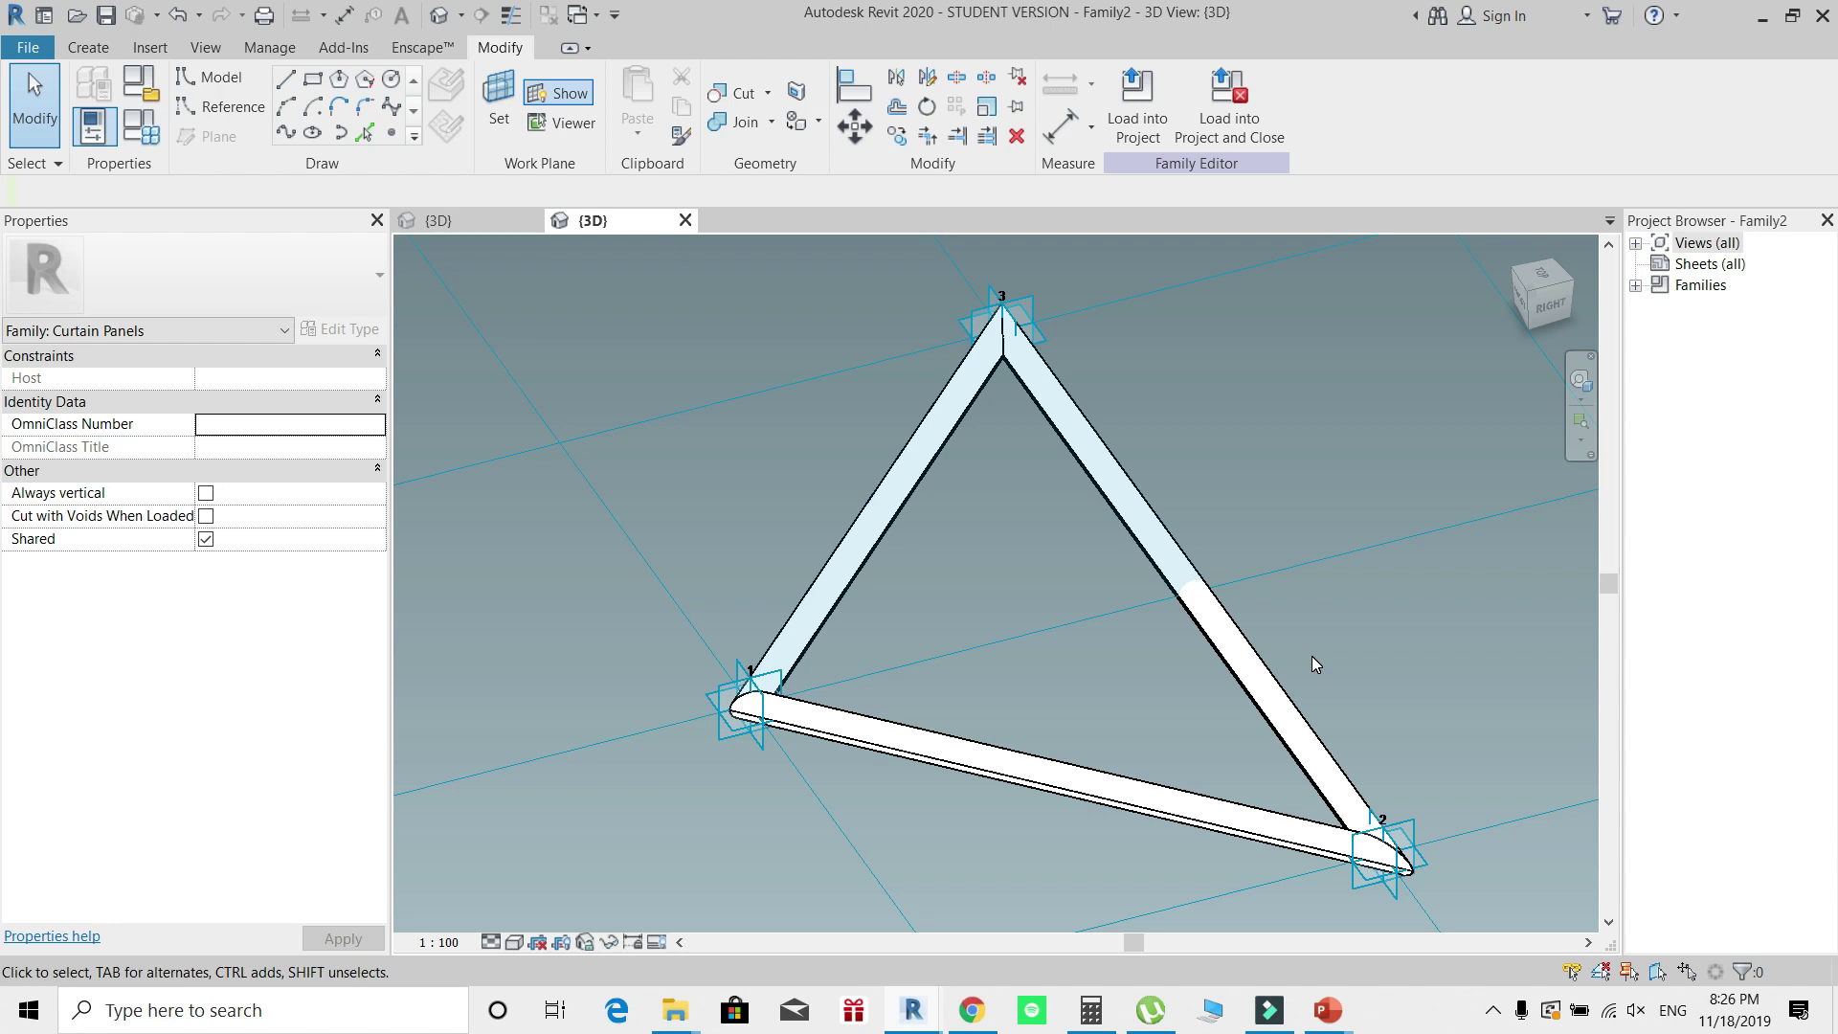
# Step: Temporarily hide the swept triangular frame and turn off the work plane display
pyautogui.click(1250, 648)
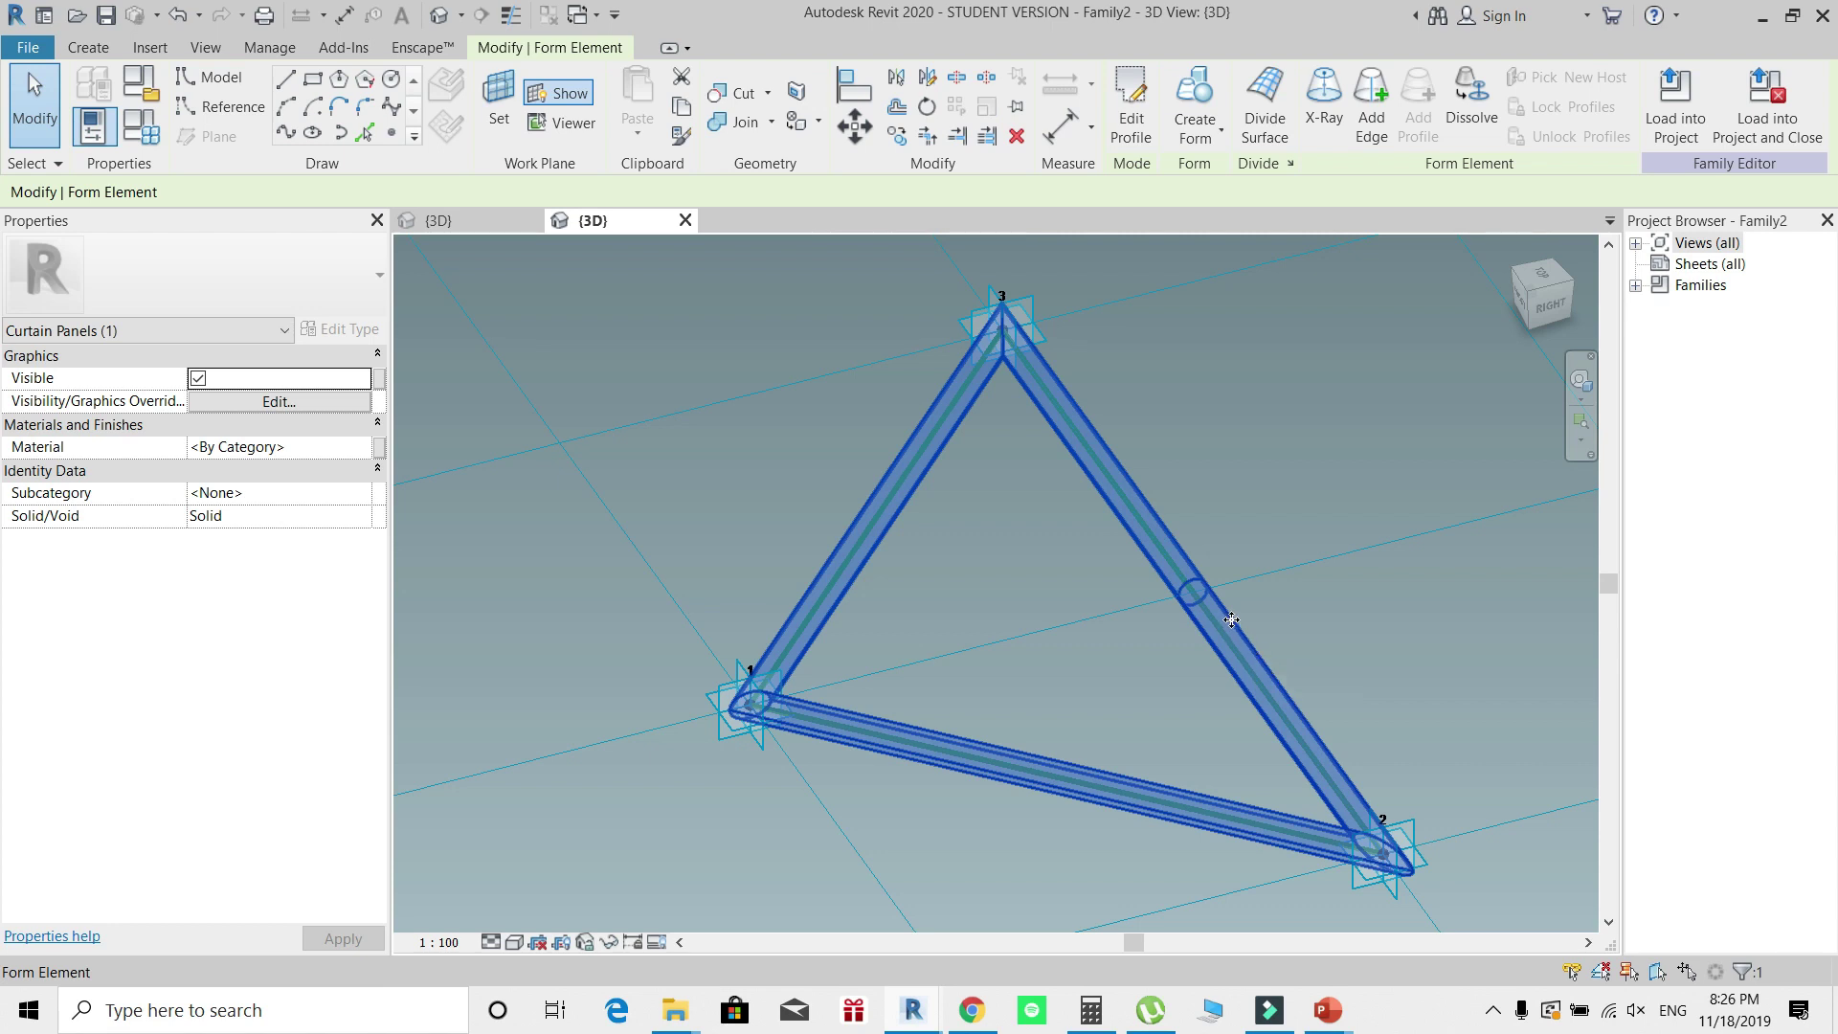
pyautogui.click(615, 945)
pyautogui.click(677, 881)
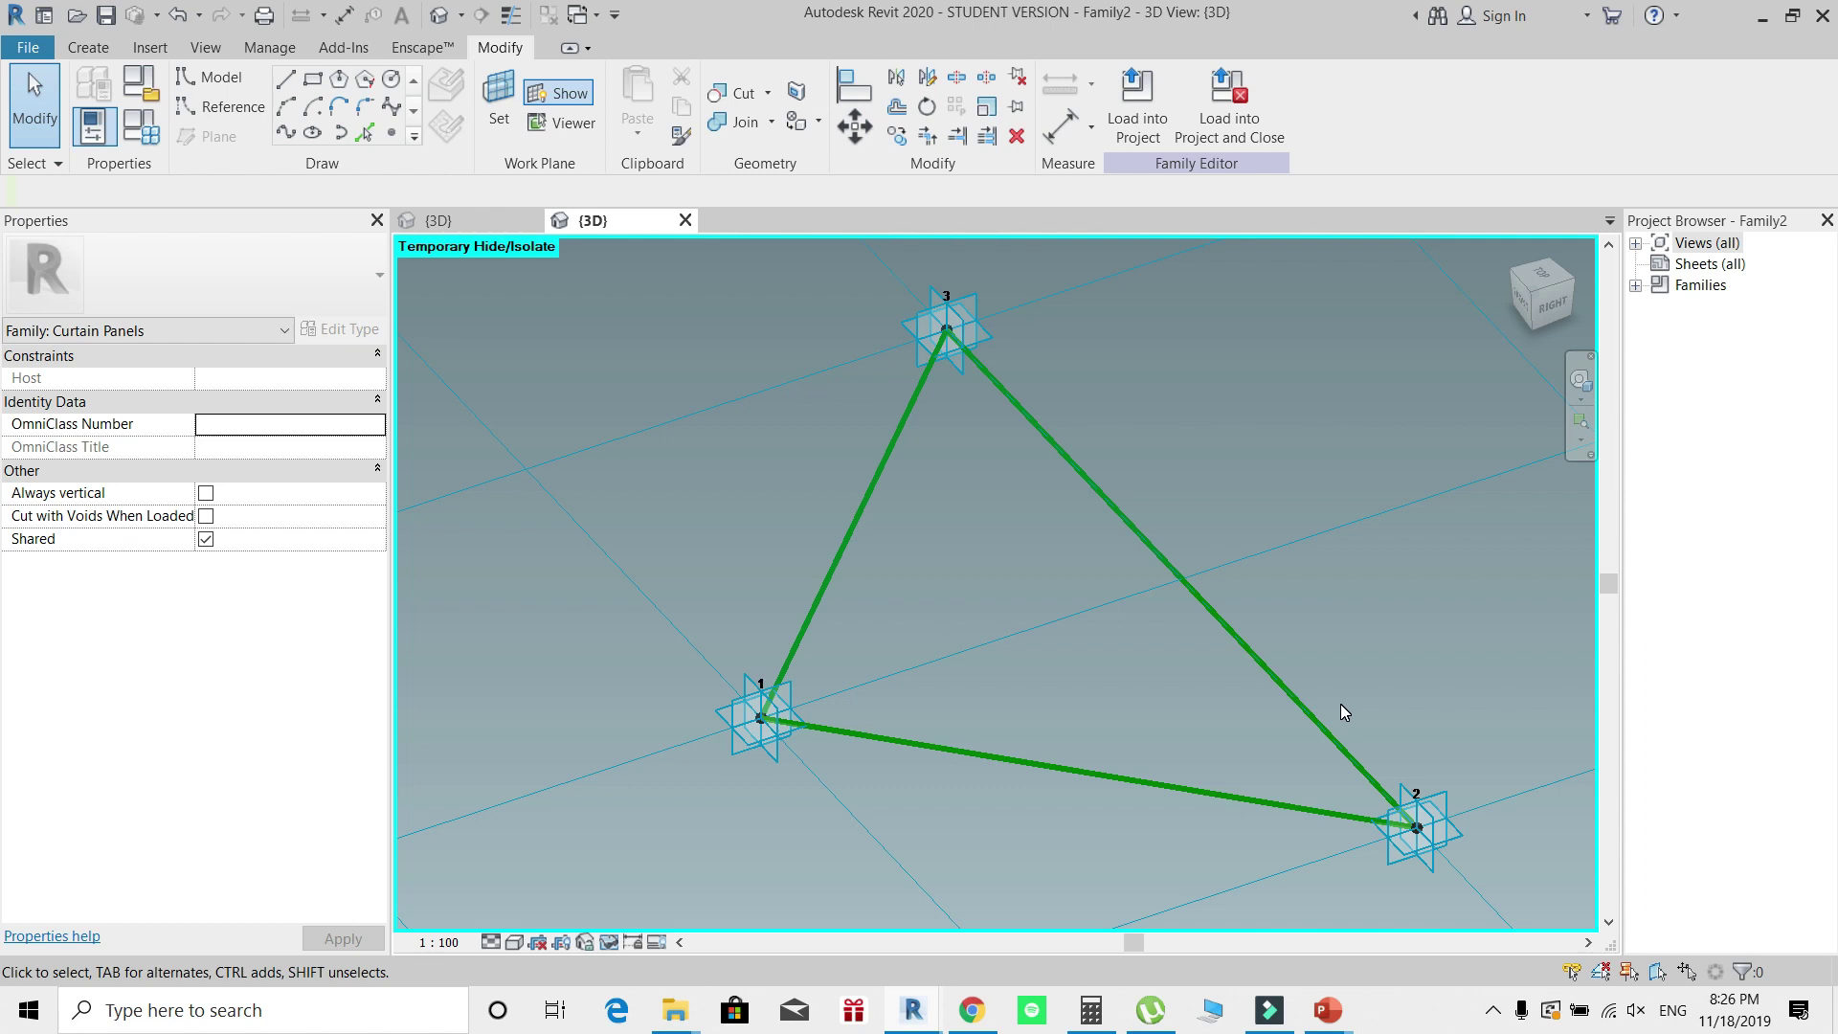
pyautogui.keyDown('shift'); pyautogui.moveTo(1340, 703); pyautogui.dragTo(1031, 630, button='middle'); pyautogui.keyUp('shift')
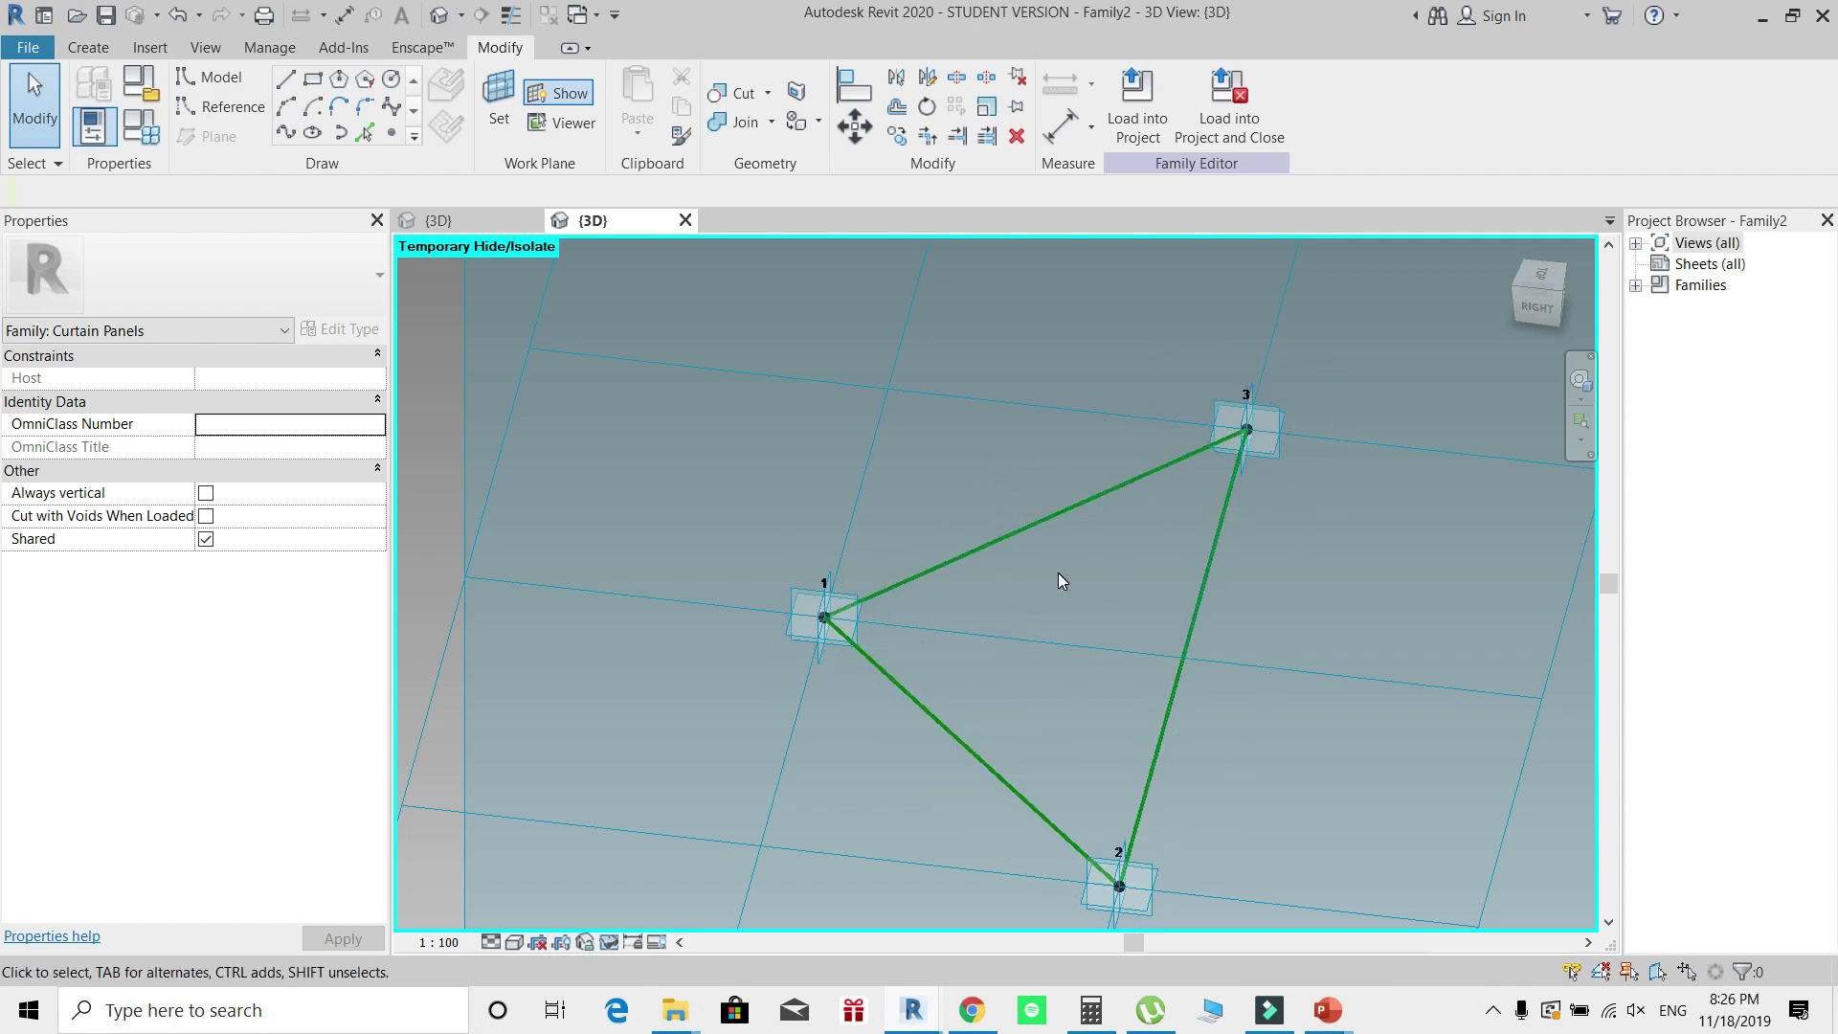
pyautogui.click(563, 95)
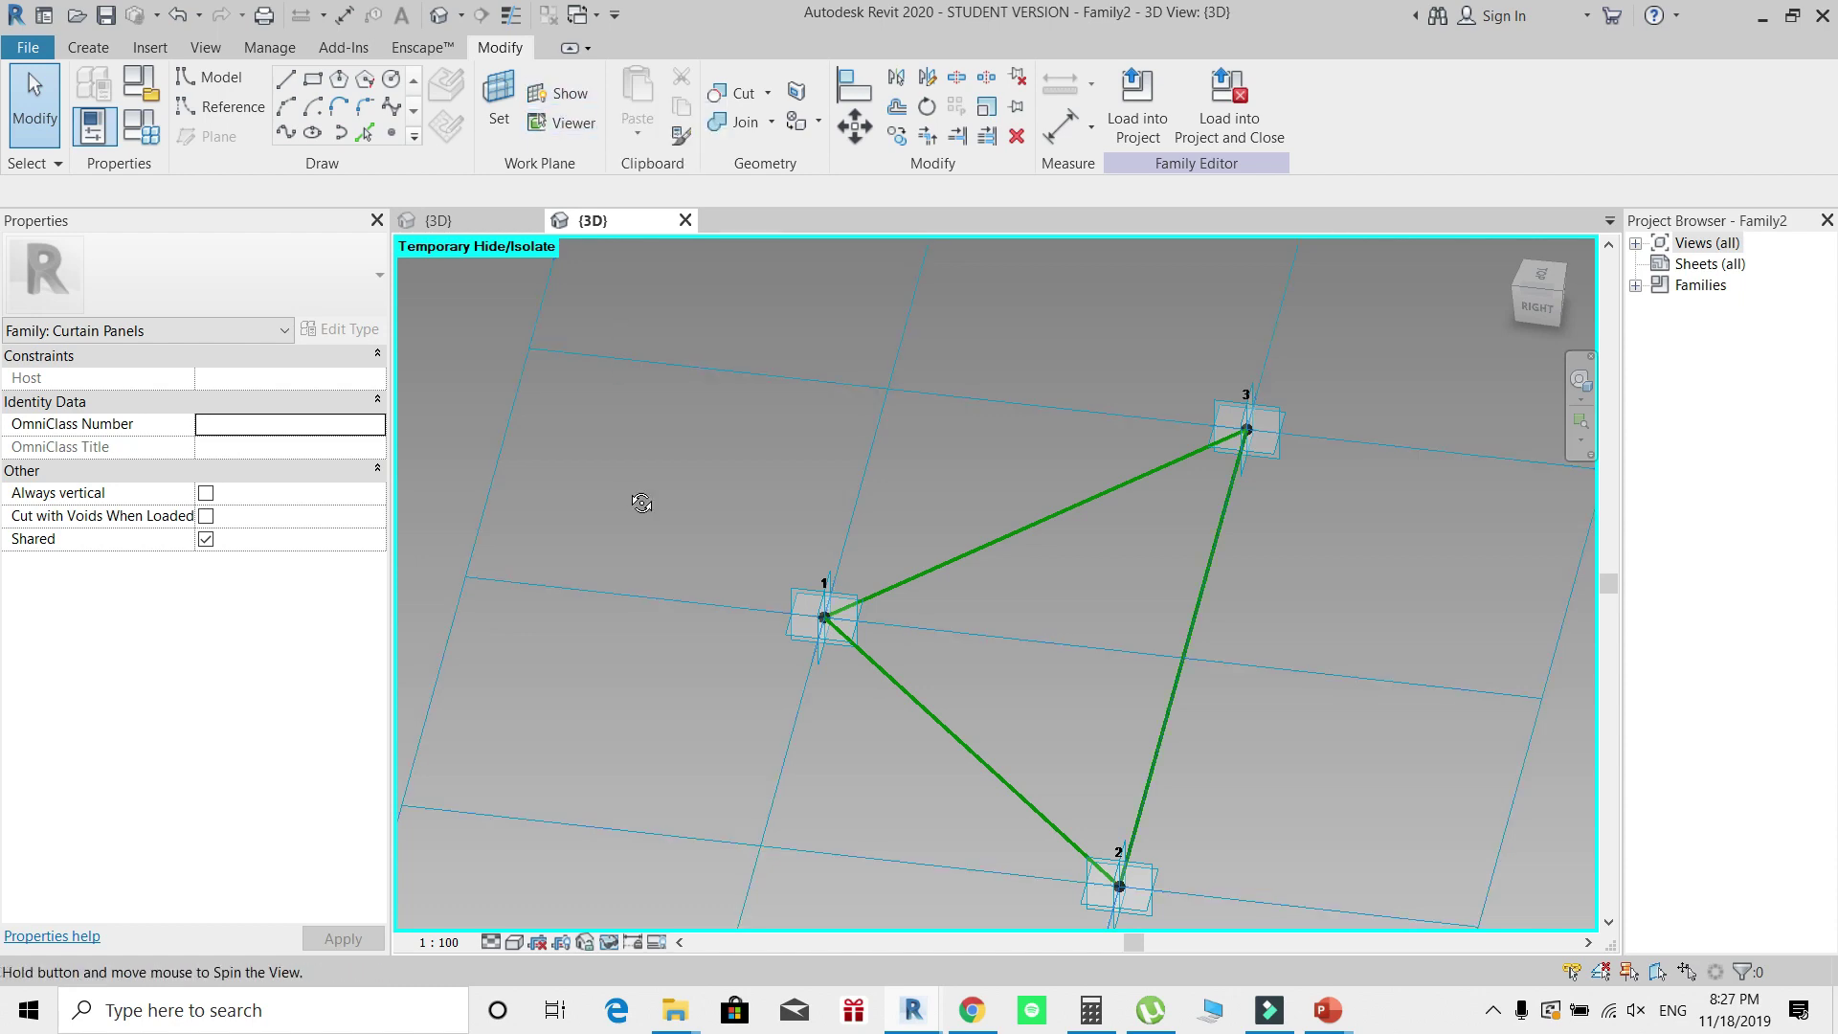
pyautogui.keyDown('shift'); pyautogui.moveTo(635, 501); pyautogui.dragTo(746, 517, button='middle'); pyautogui.keyUp('shift')
# Step: Draw three reference lines joining points 1, 2 and 3 to the midpoint of the opposite triangle side
pyautogui.click(236, 111)
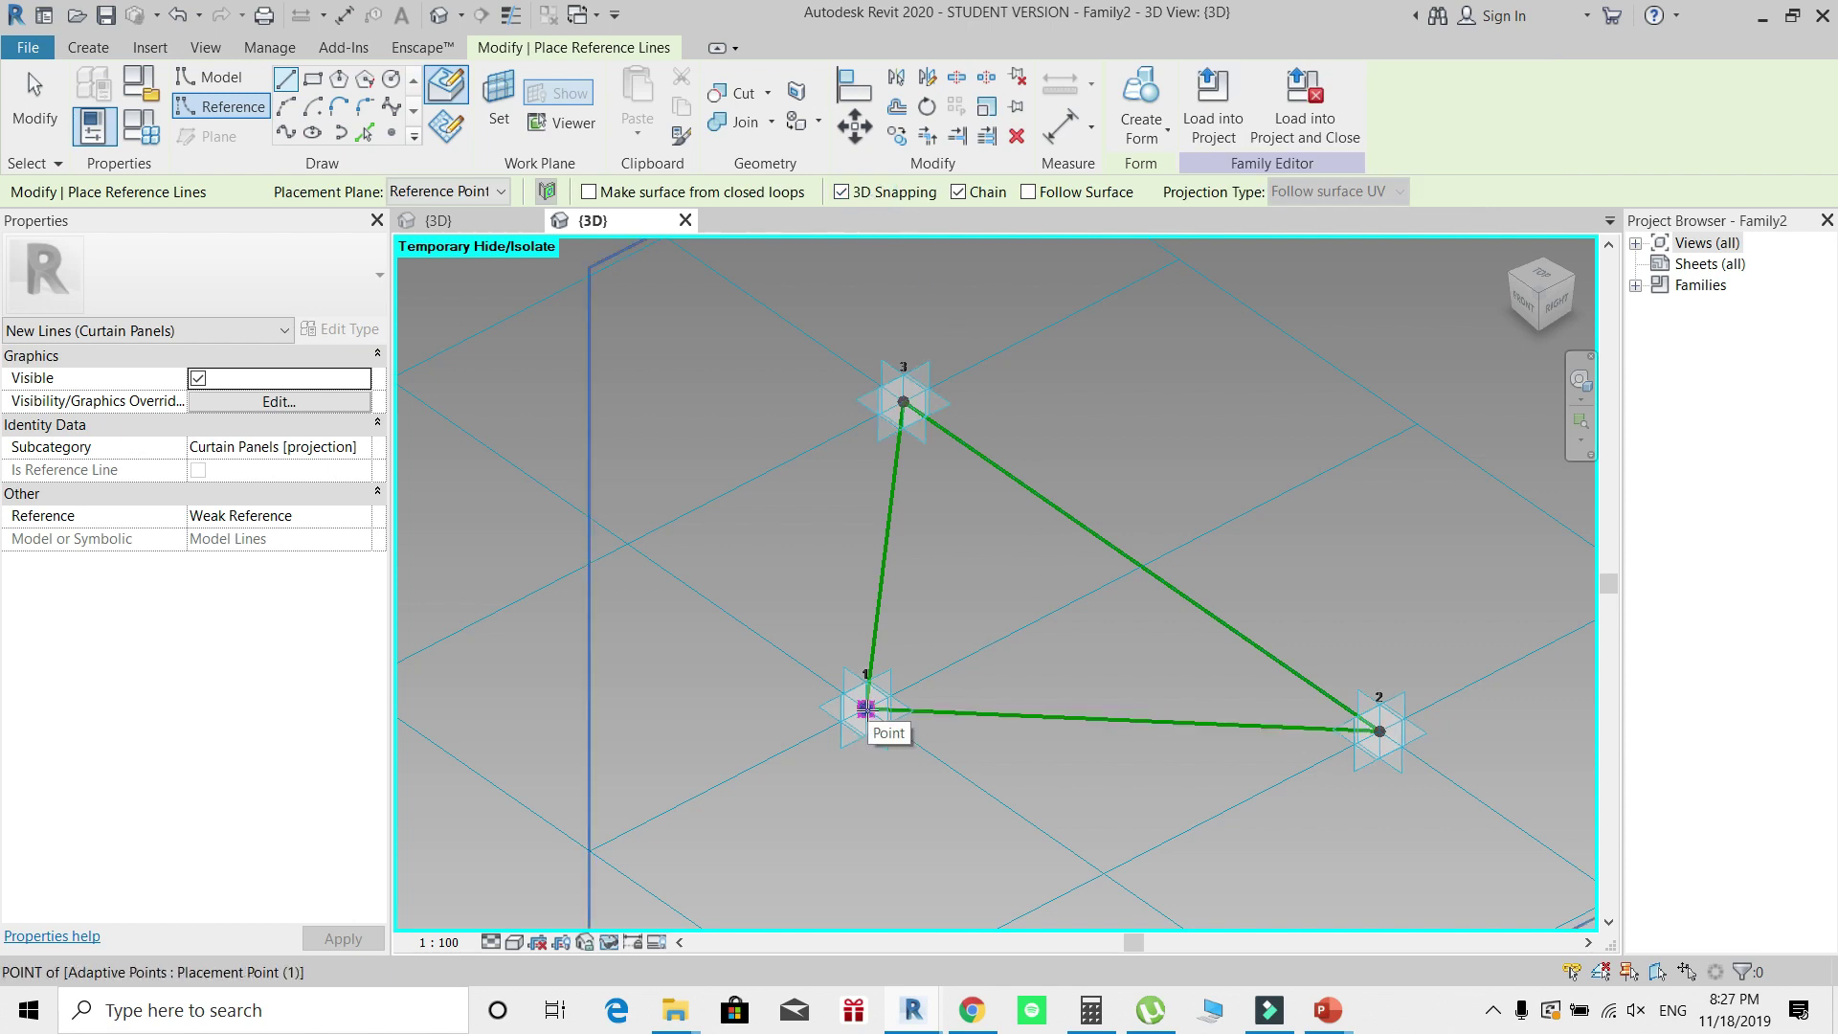
pyautogui.click(865, 708)
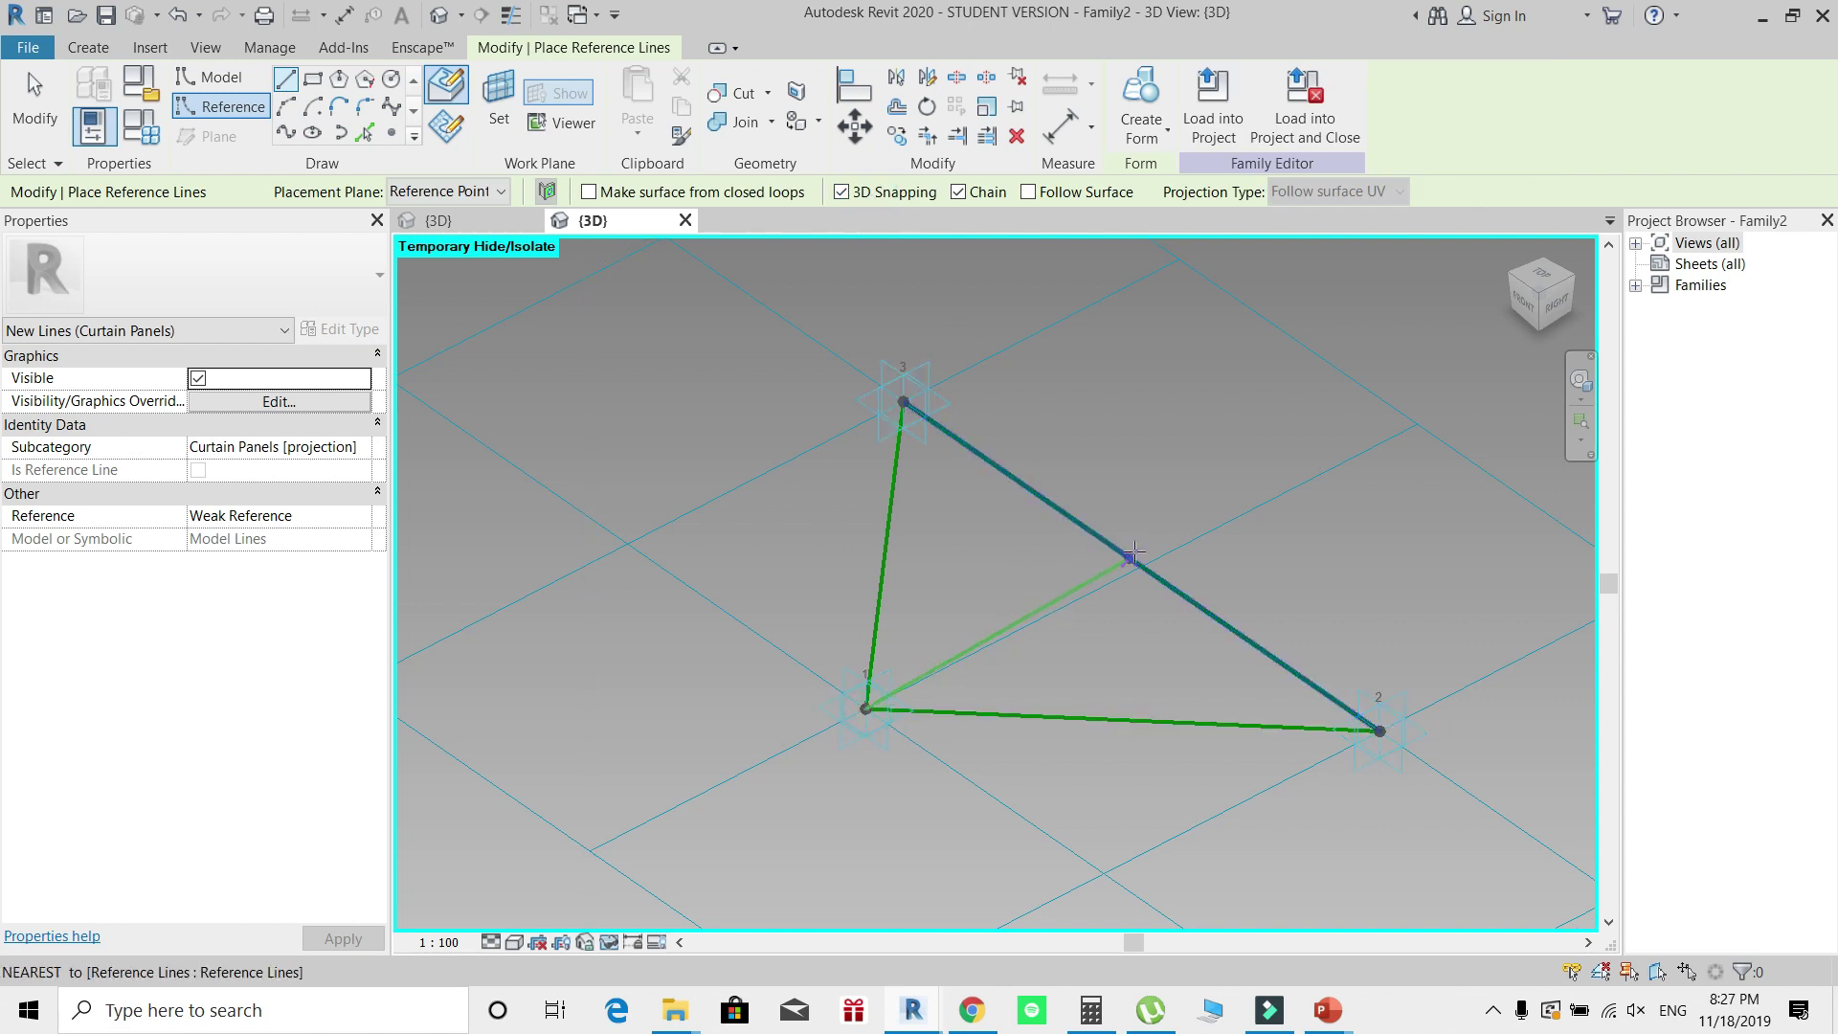
pyautogui.click(1139, 569)
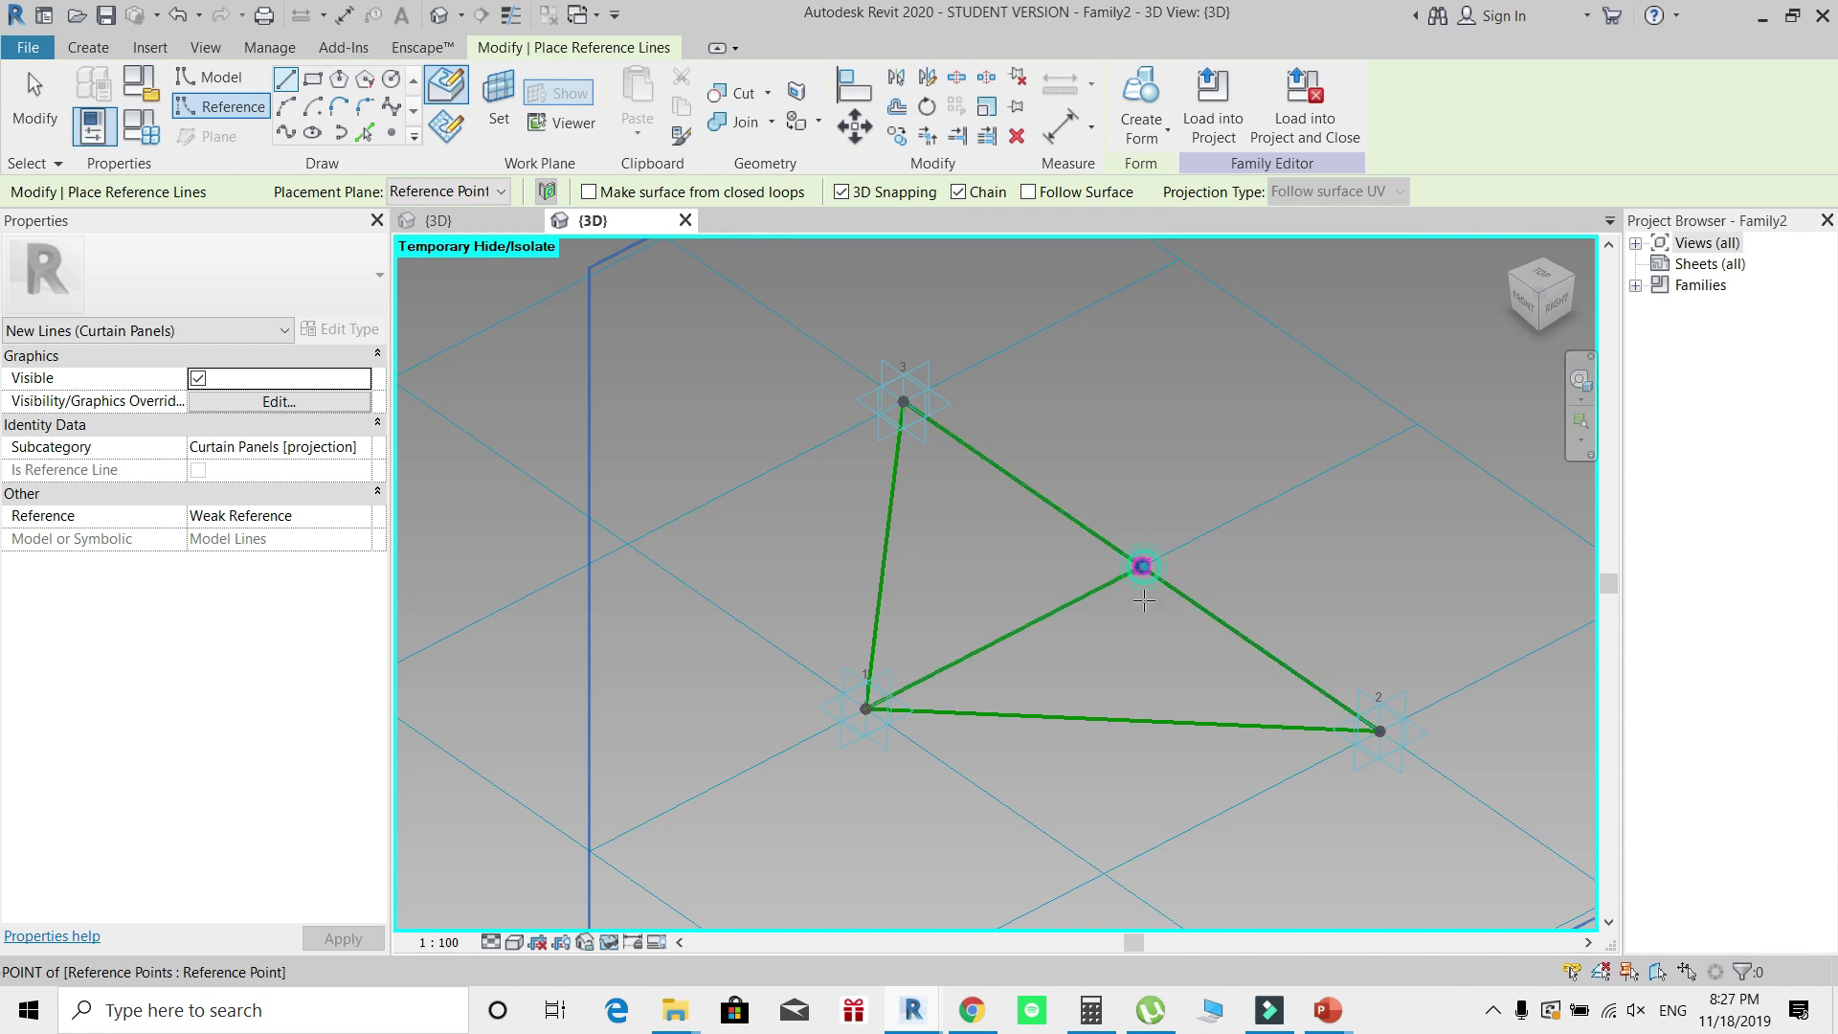
pyautogui.keyDown('shift'); pyautogui.moveTo(1140, 585); pyautogui.dragTo(1116, 734, button='middle'); pyautogui.keyUp('shift')
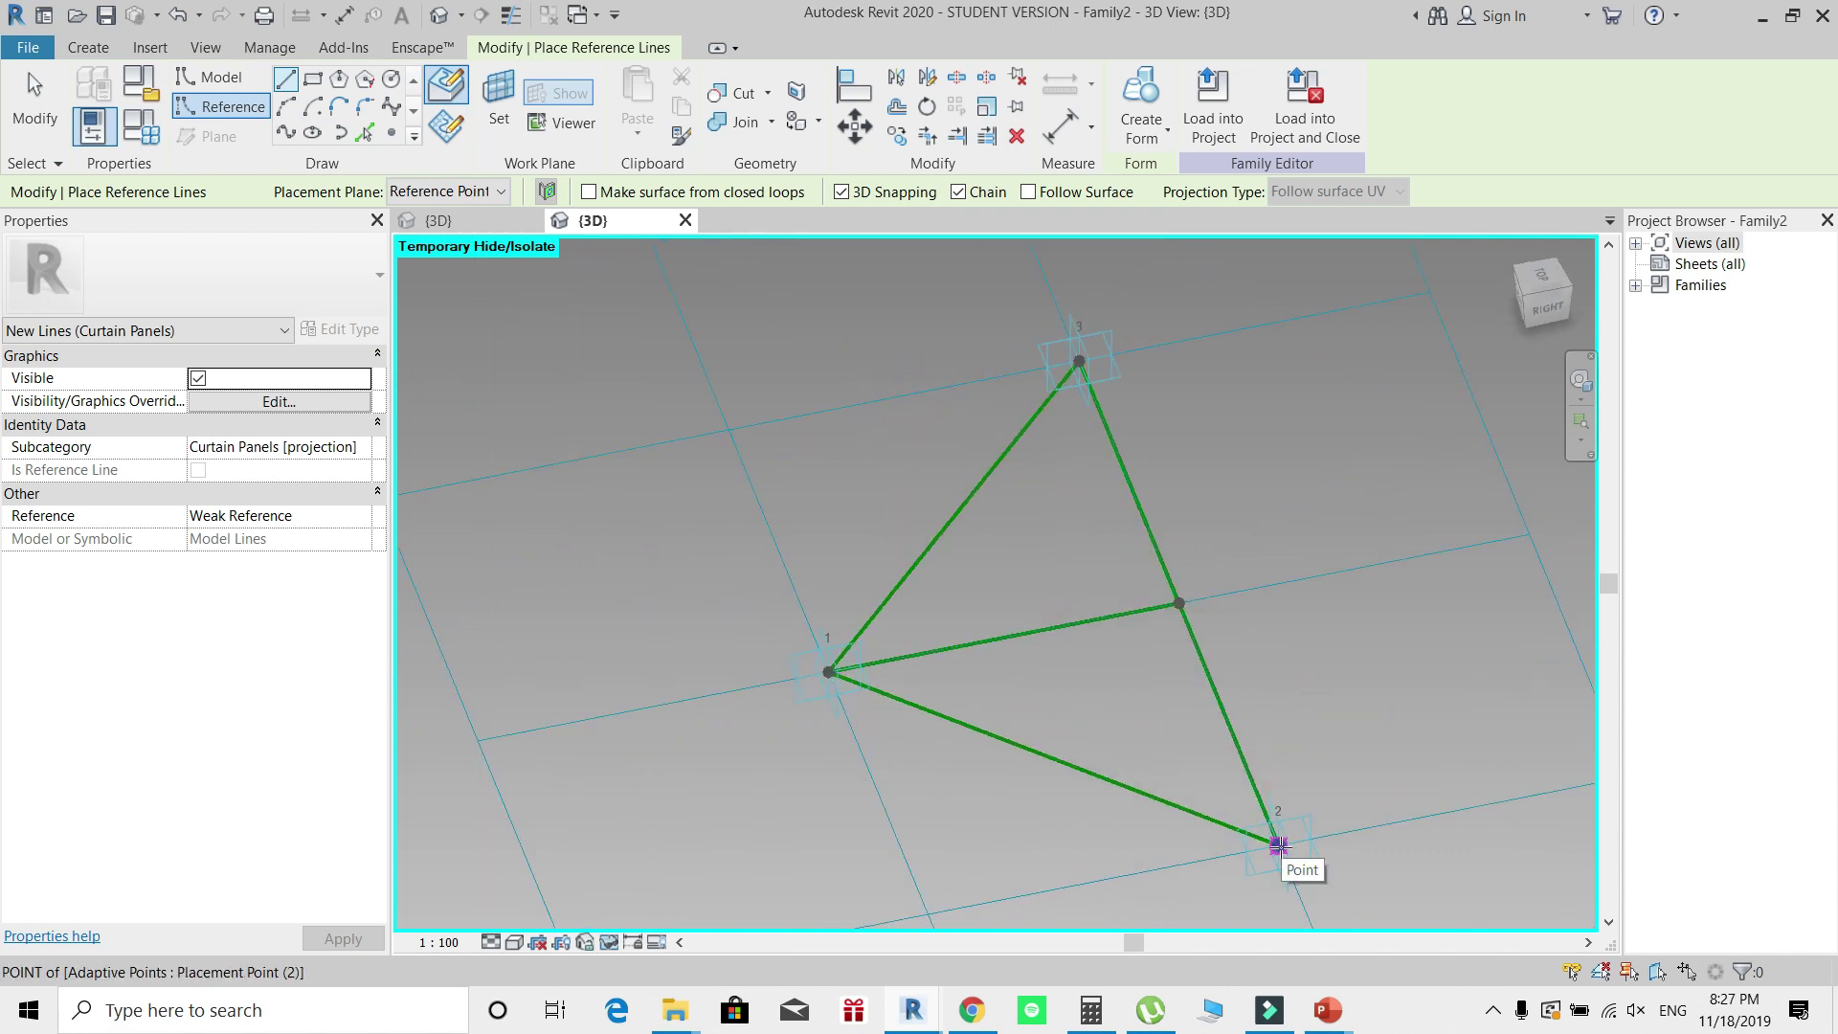
pyautogui.click(1279, 846)
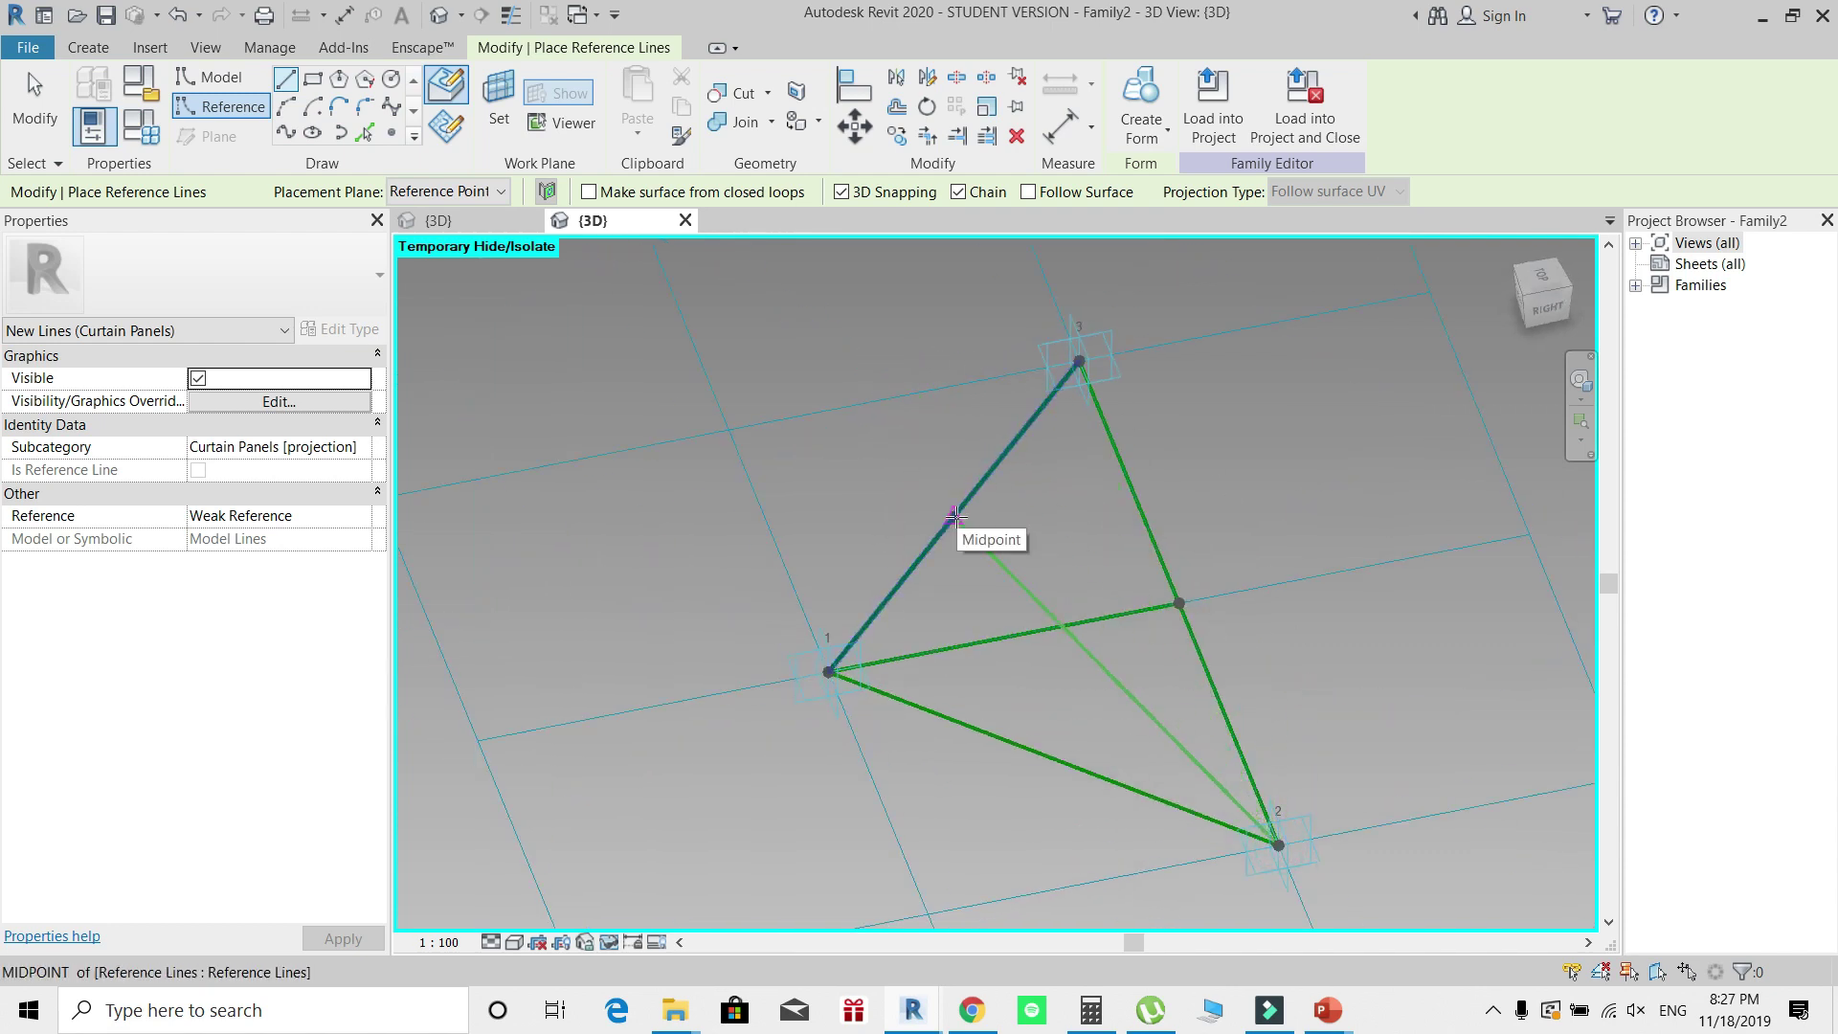
pyautogui.click(954, 517)
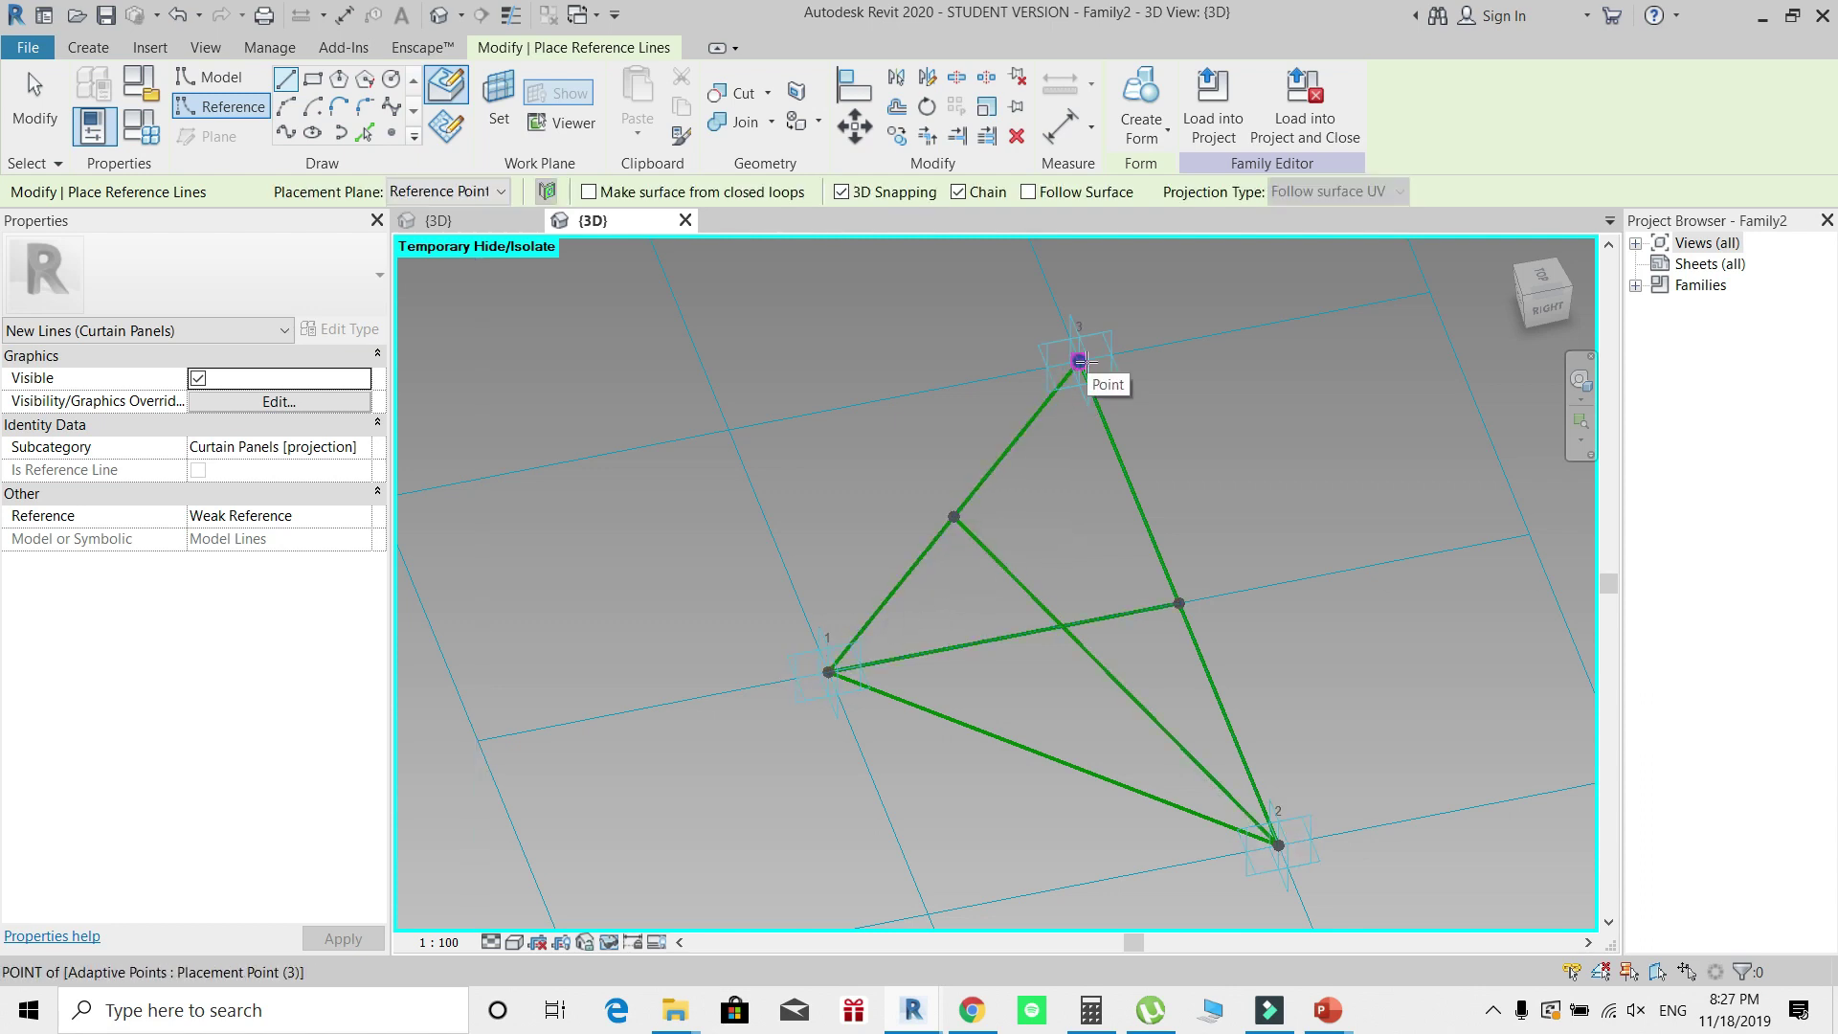
pyautogui.click(1079, 360)
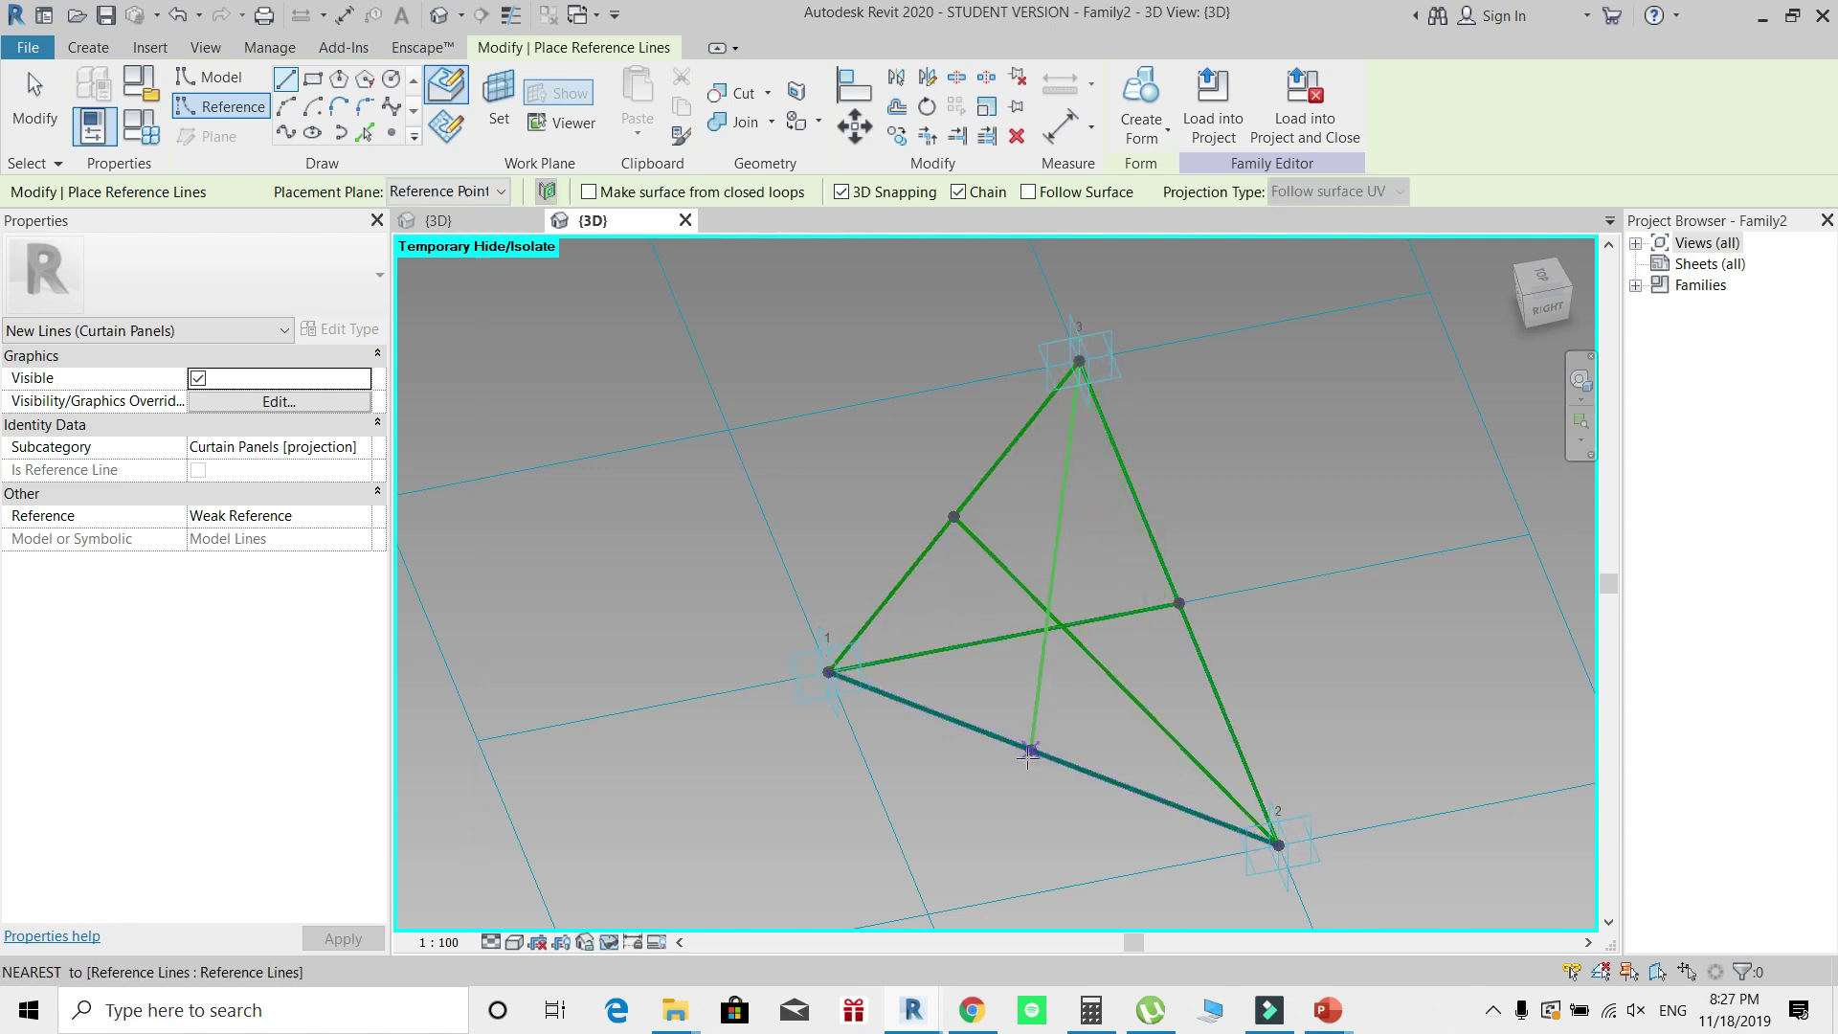
pyautogui.click(1053, 759)
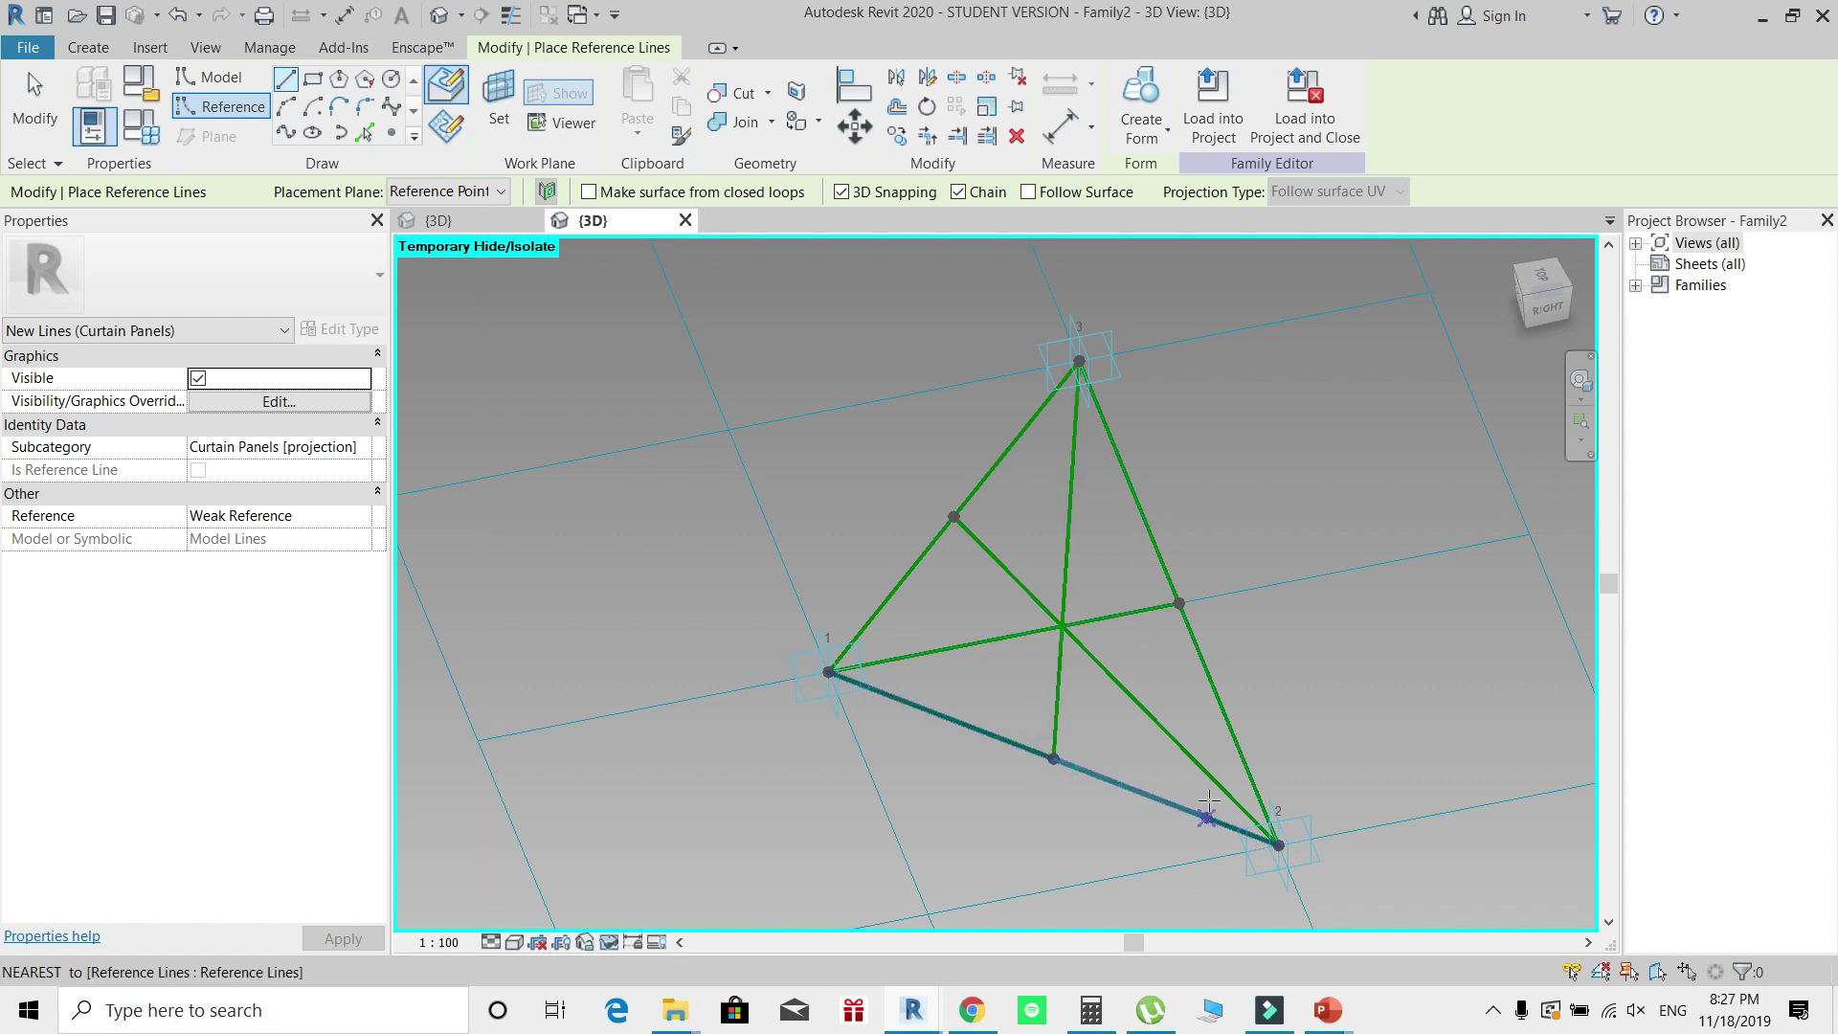
pyautogui.press('Escape')
pyautogui.press('Escape')
# Step: Place a reference point on the median line from point 1, between that corner and where the three medians cross
pyautogui.keyDown('shift'); pyautogui.moveTo(1251, 606); pyautogui.dragTo(1085, 606, button='middle'); pyautogui.keyUp('shift')
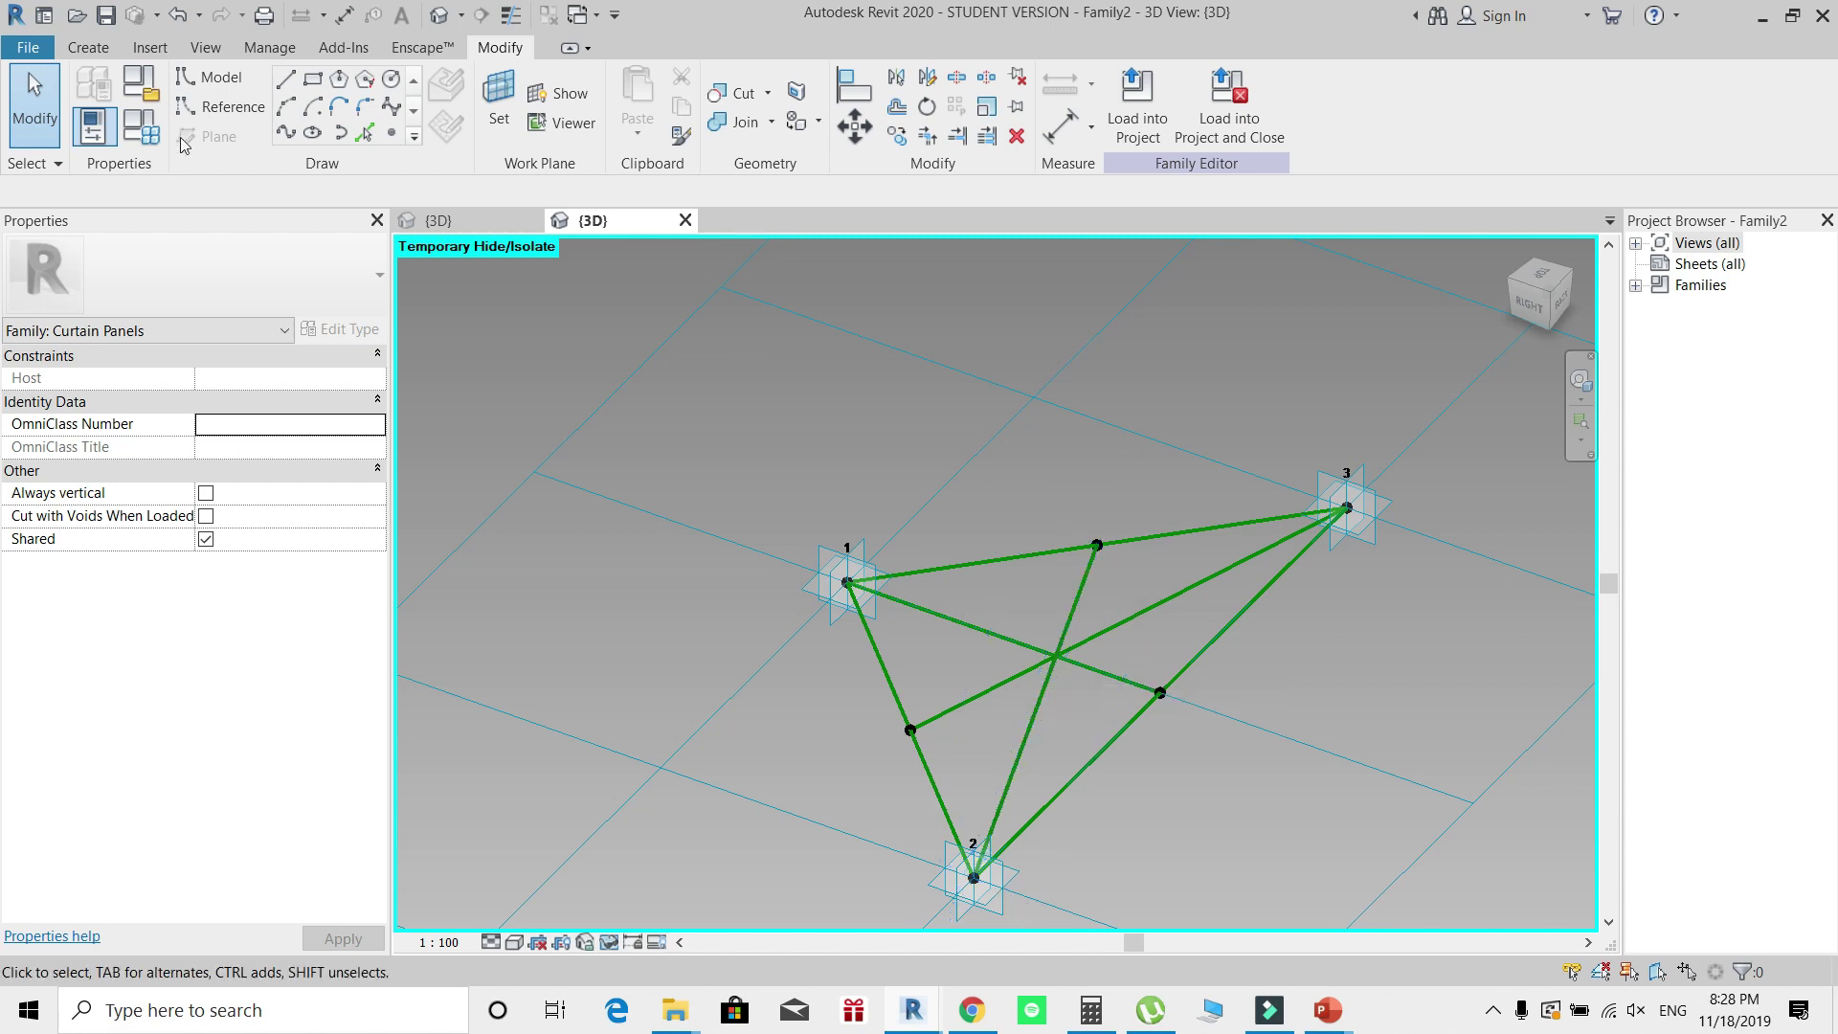
pyautogui.click(228, 107)
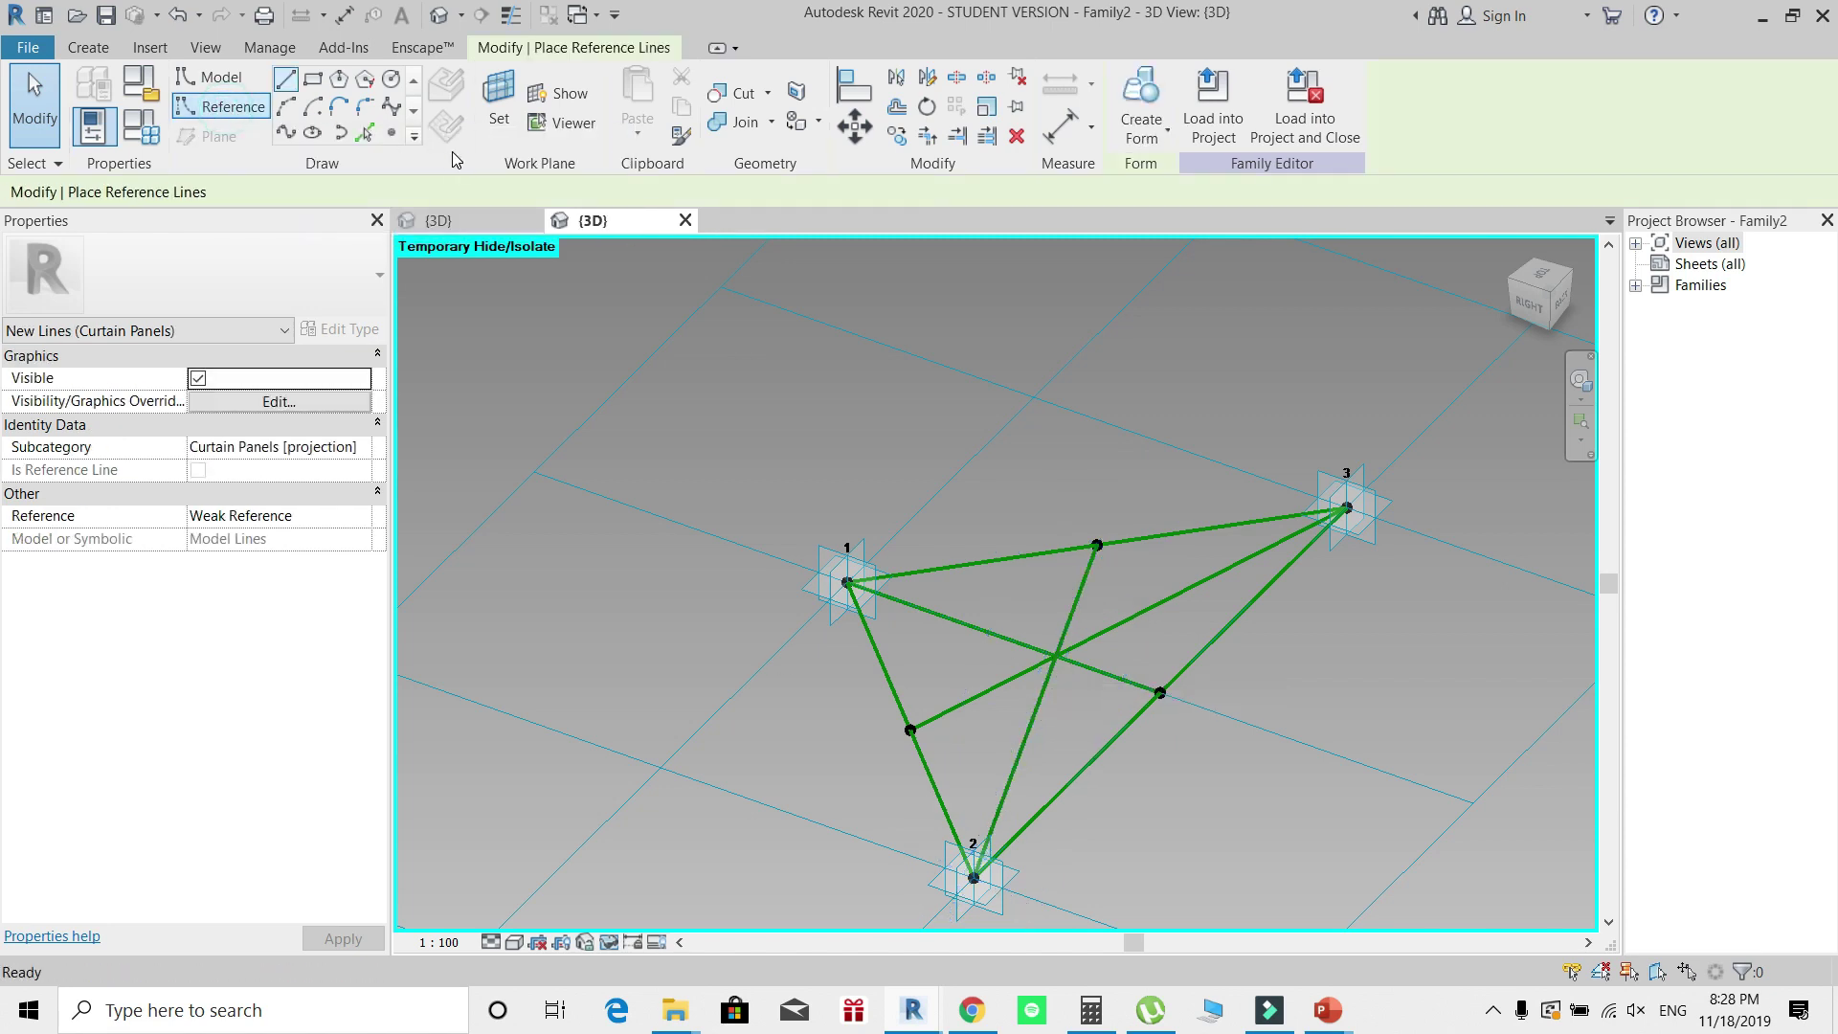
pyautogui.click(391, 135)
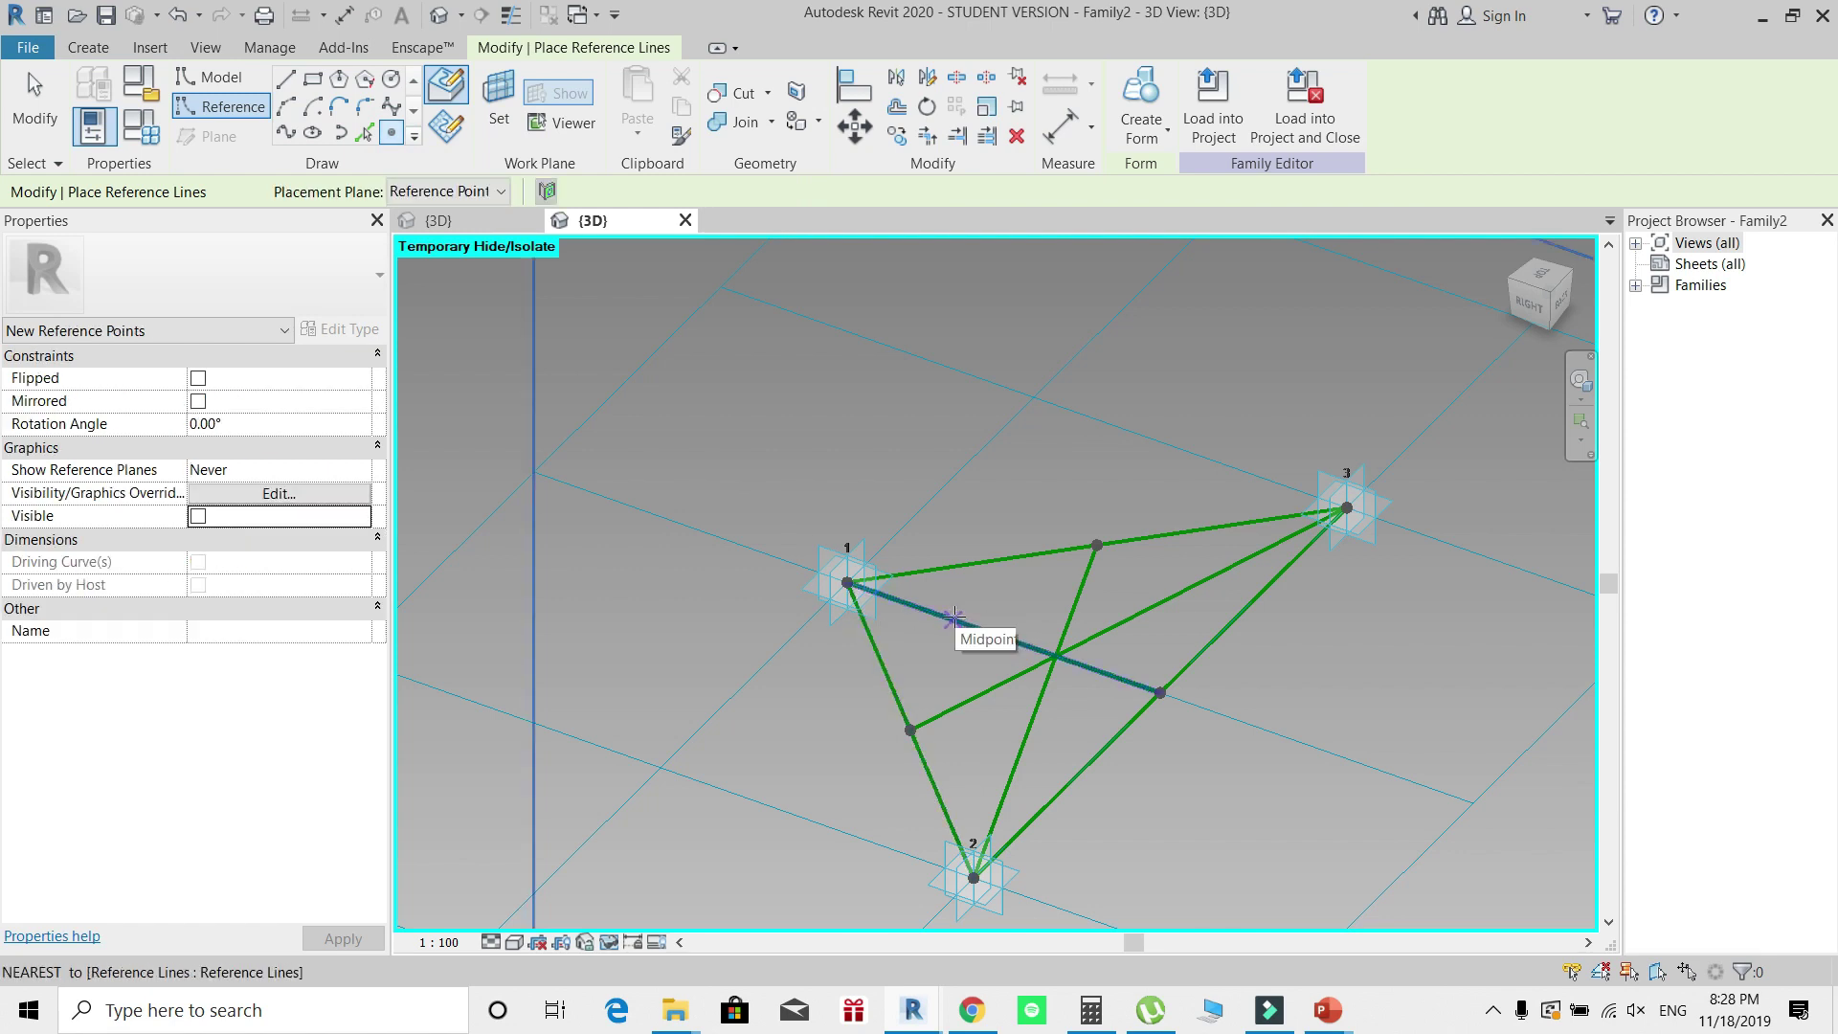
pyautogui.click(967, 622)
pyautogui.press('Escape')
pyautogui.press('Escape')
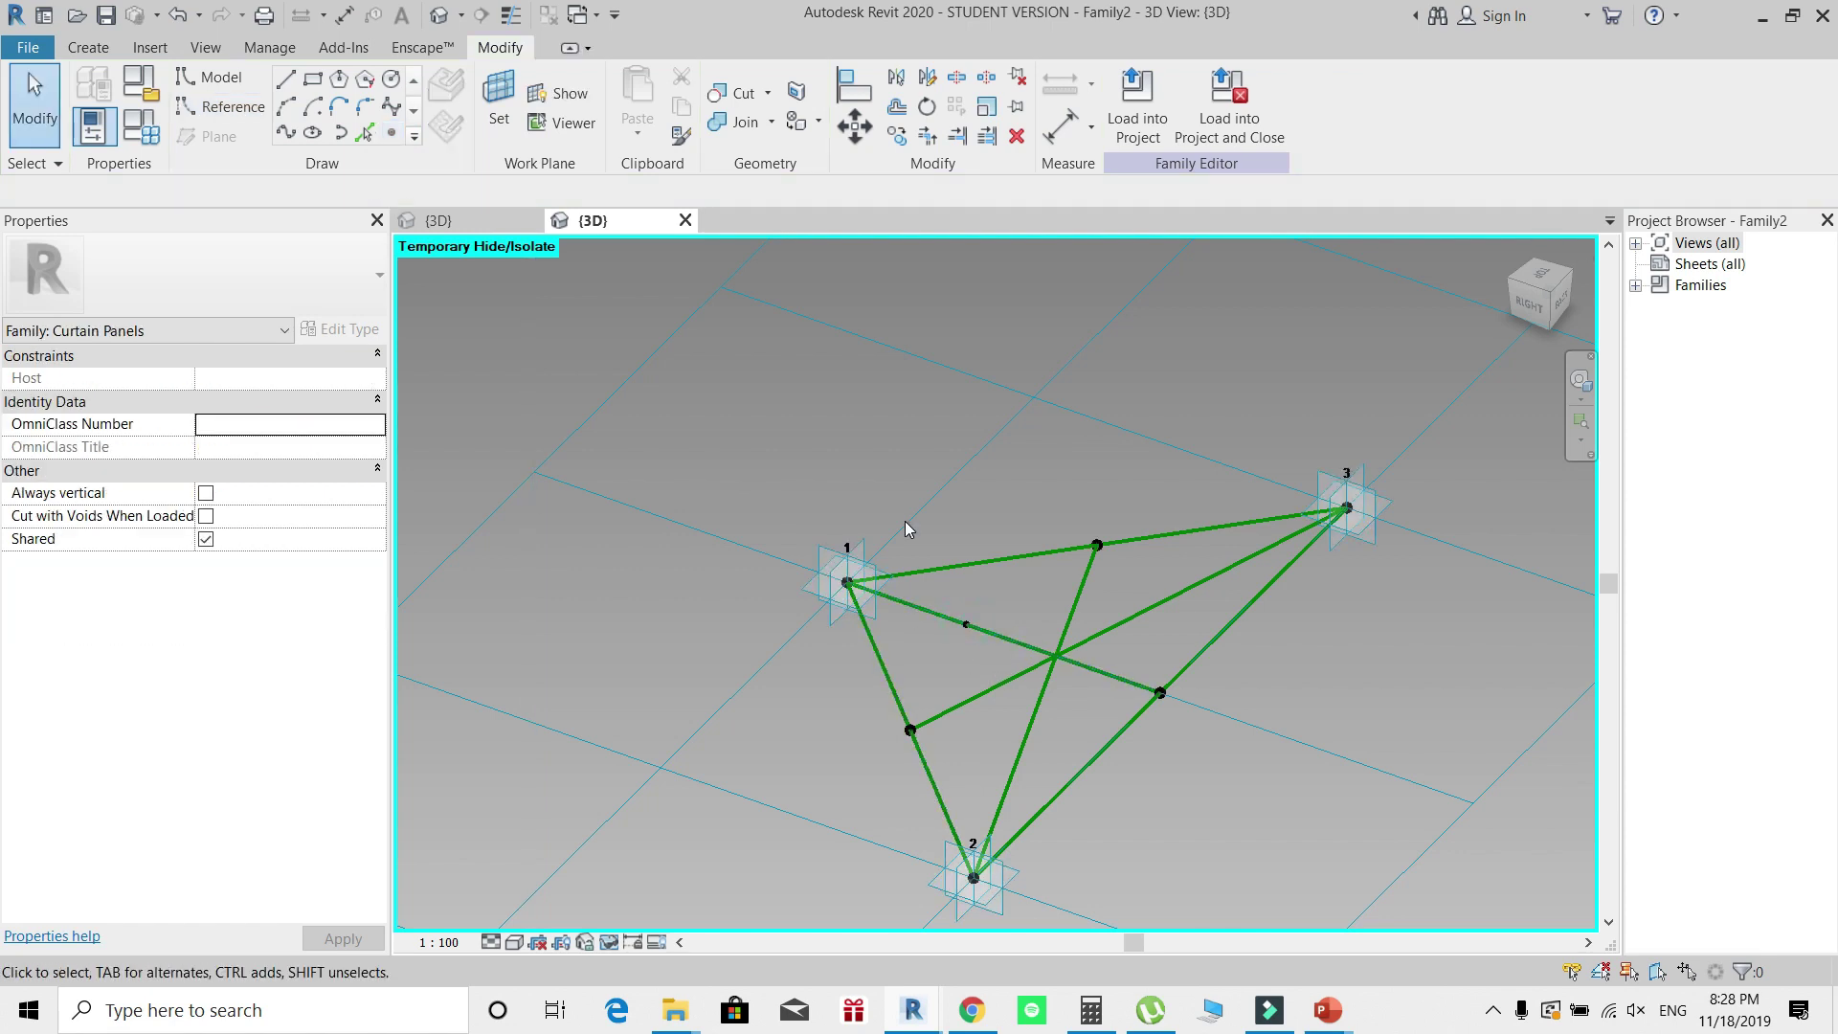
# Step: Host the new reference point by intersection with the median line from point 3
pyautogui.moveTo(911, 521); pyautogui.dragTo(1007, 674)
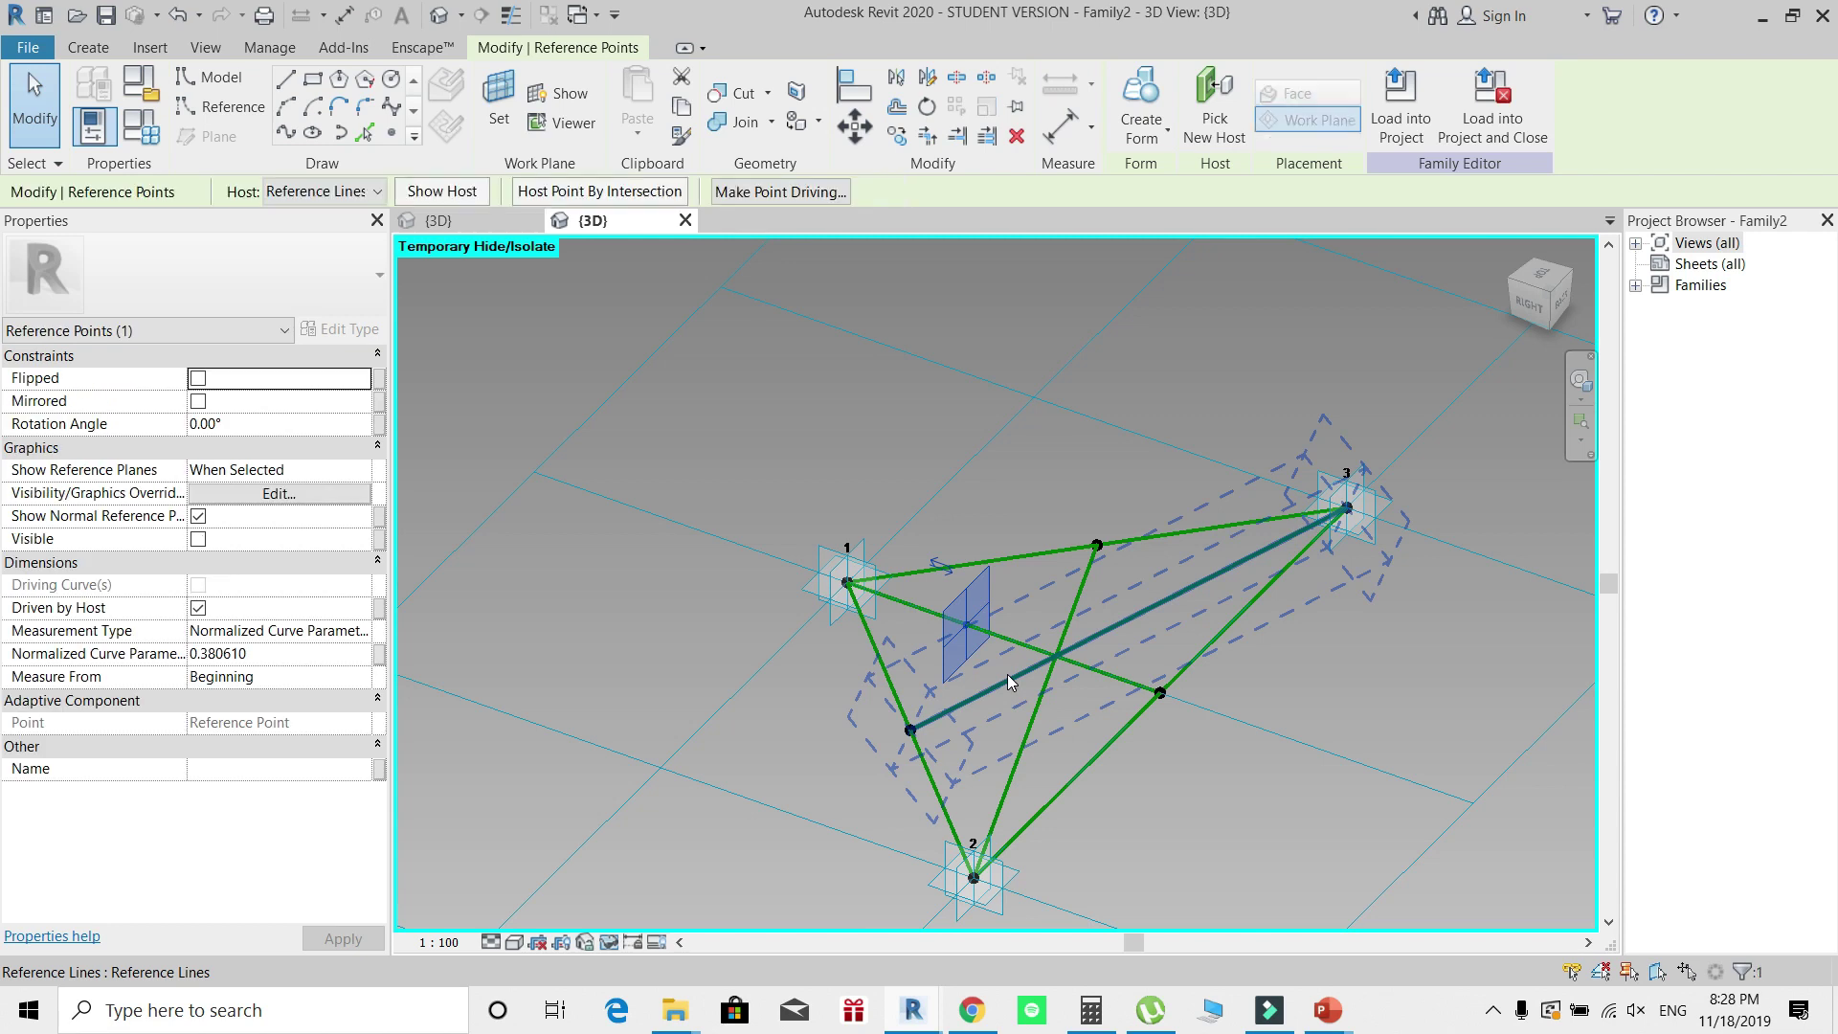
pyautogui.click(564, 192)
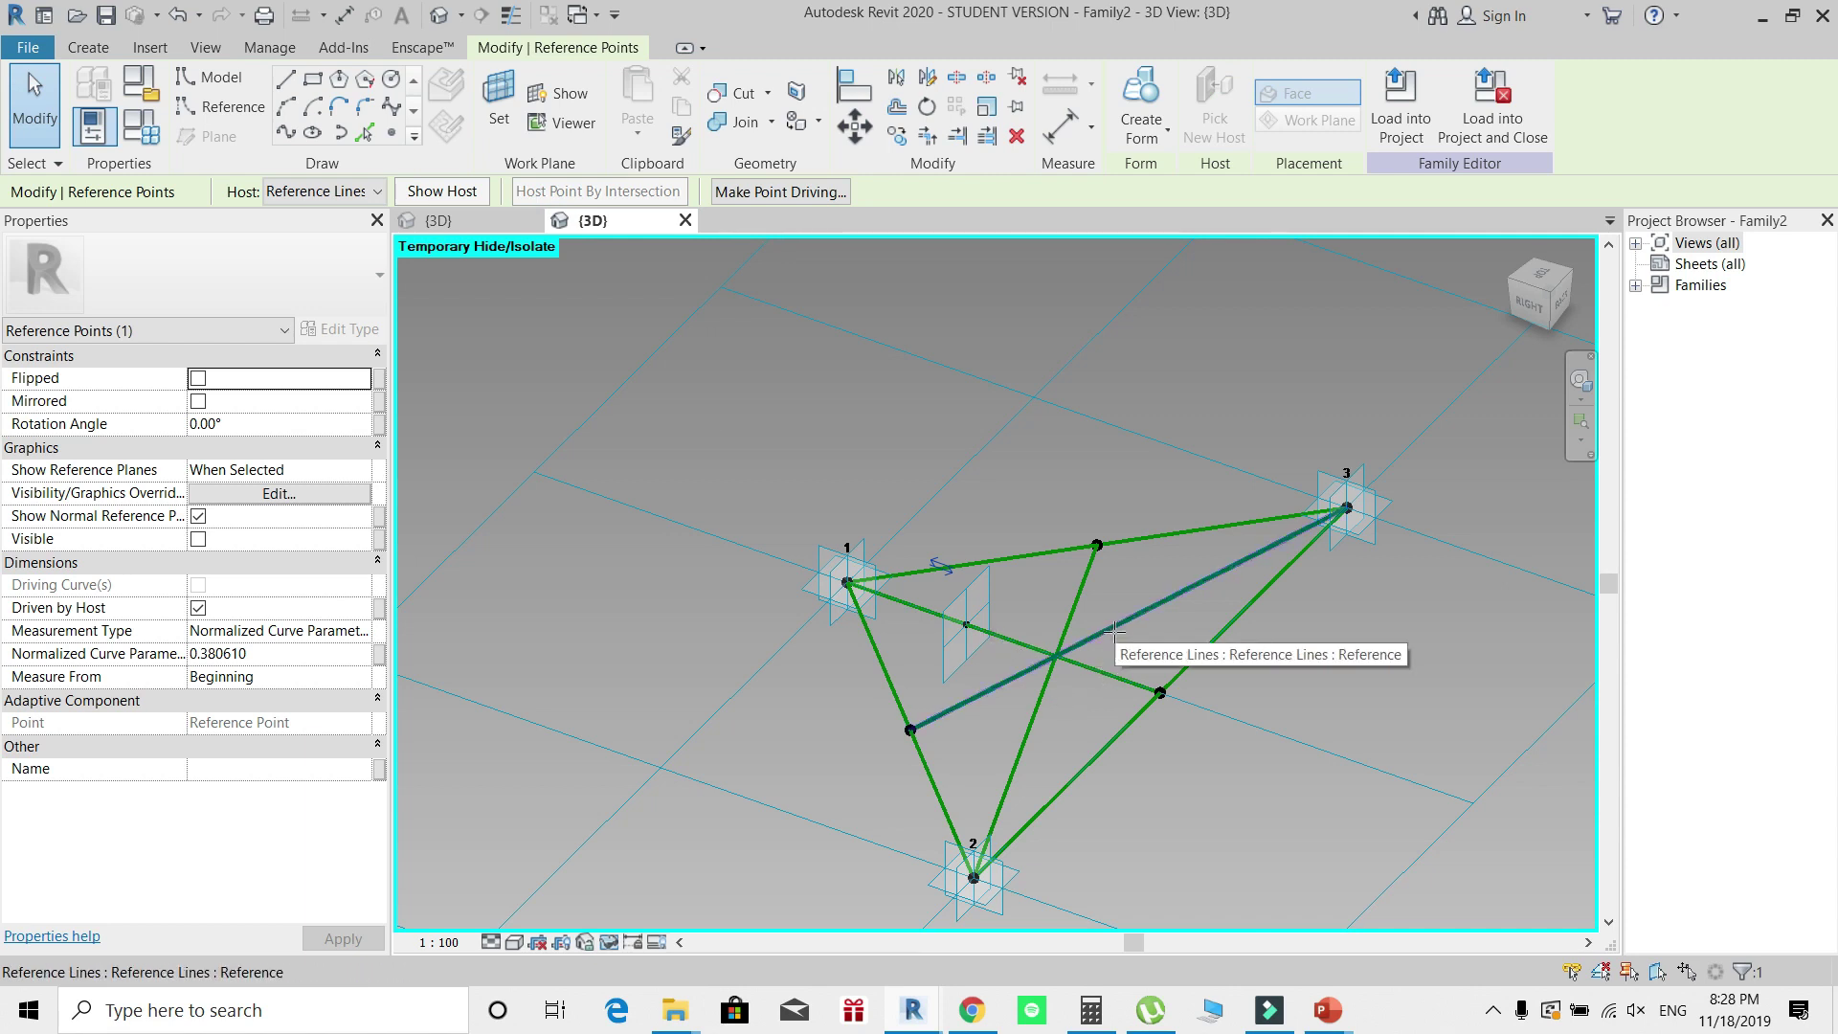
pyautogui.press('Escape')
pyautogui.press('Escape')
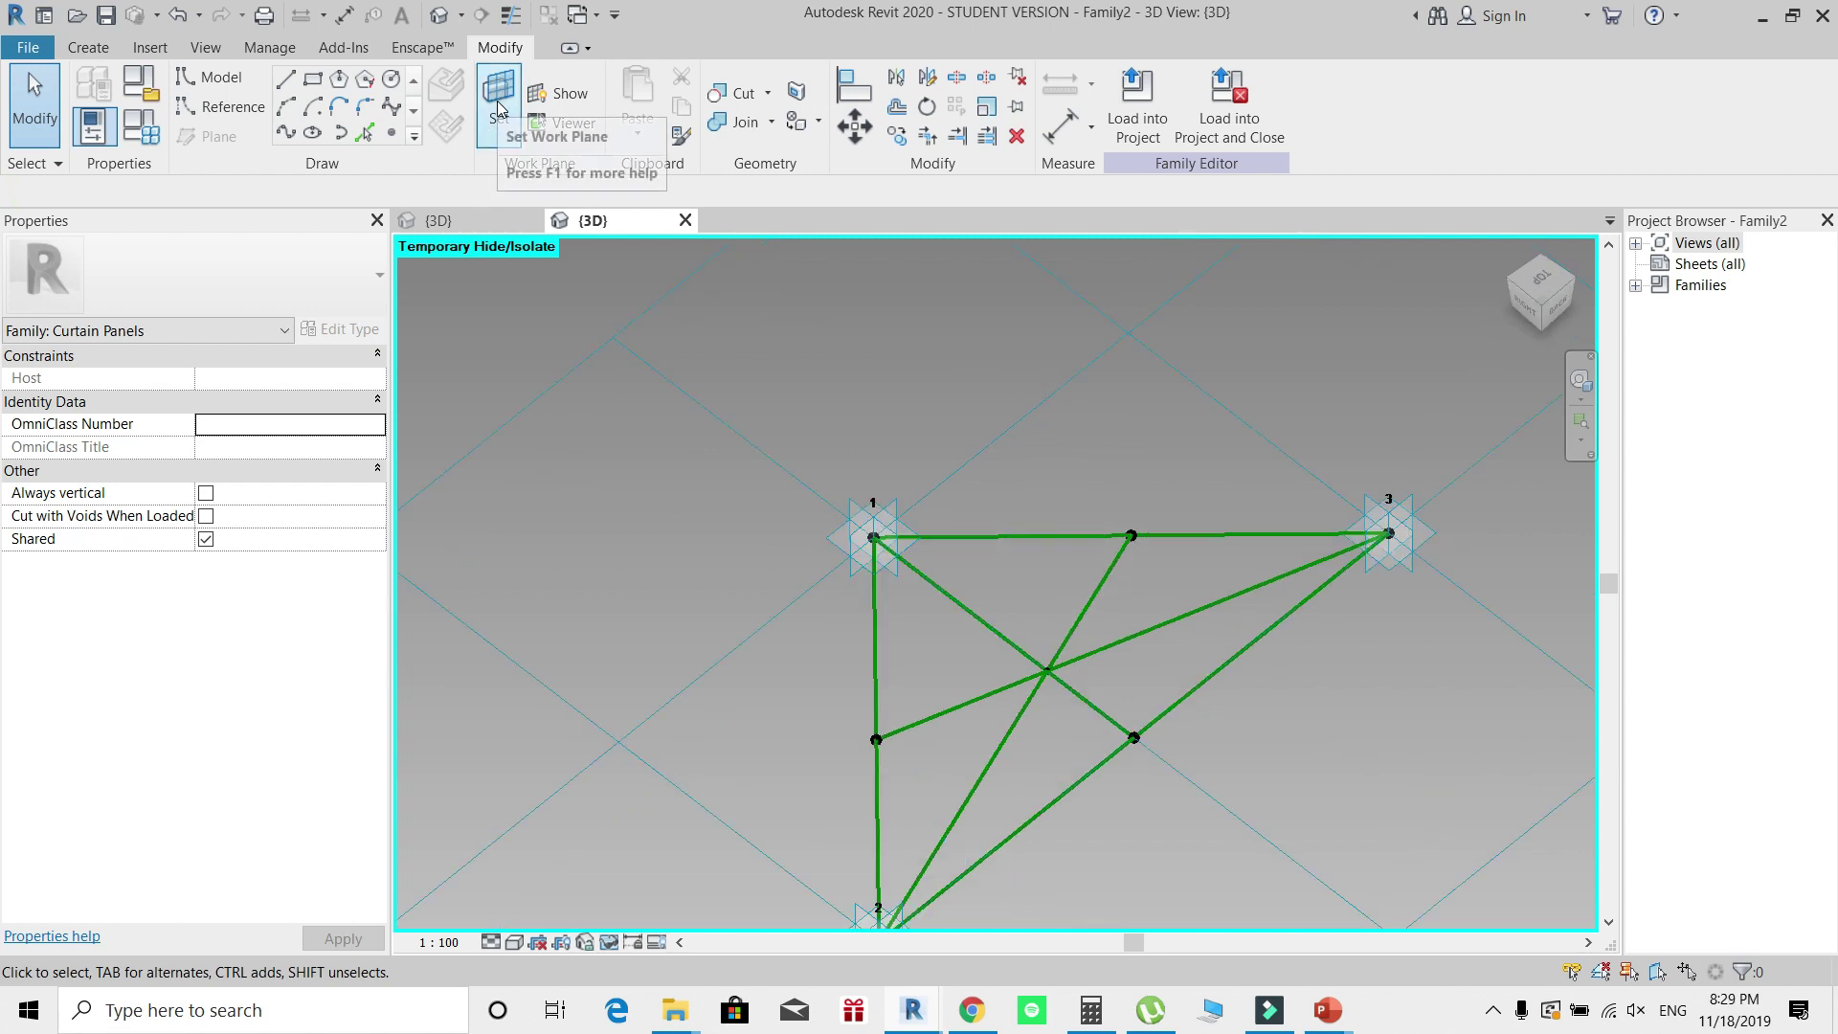
# Step: Set the work plane on the central reference point and draw a vertical reference line about 1300 mm long up from it
pyautogui.click(496, 101)
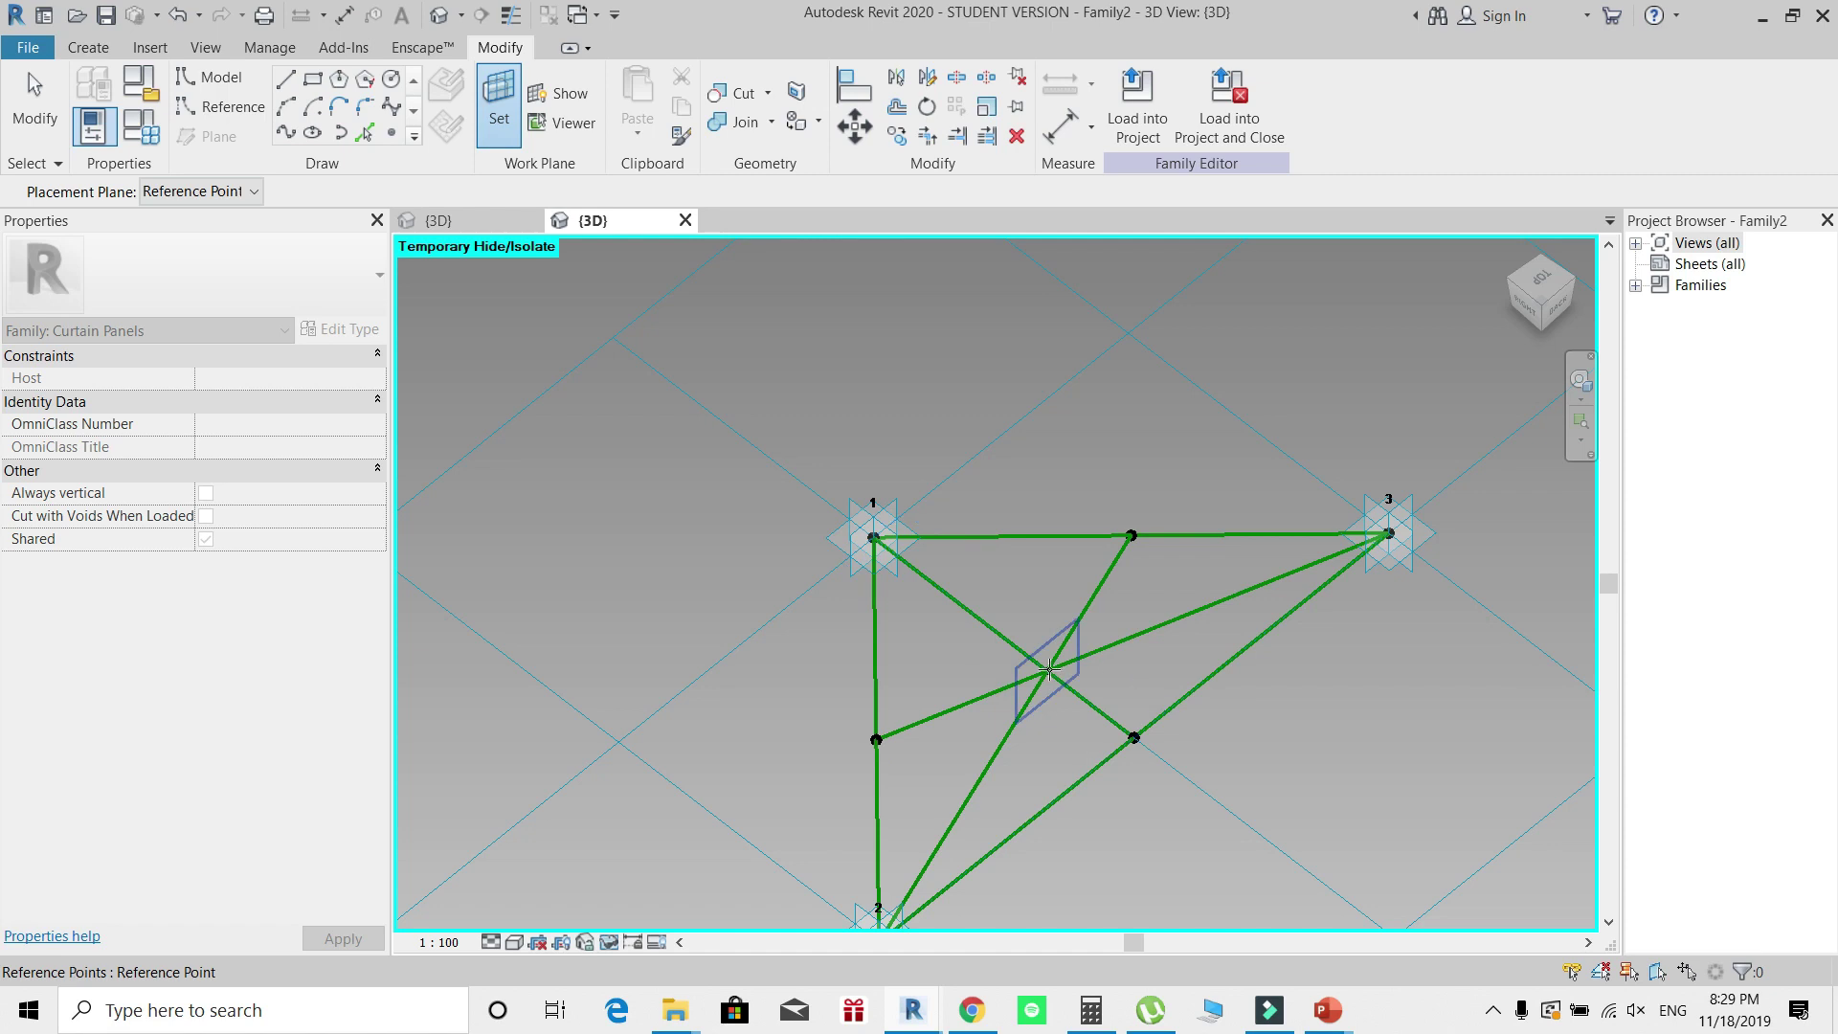
pyautogui.click(1050, 671)
pyautogui.click(221, 106)
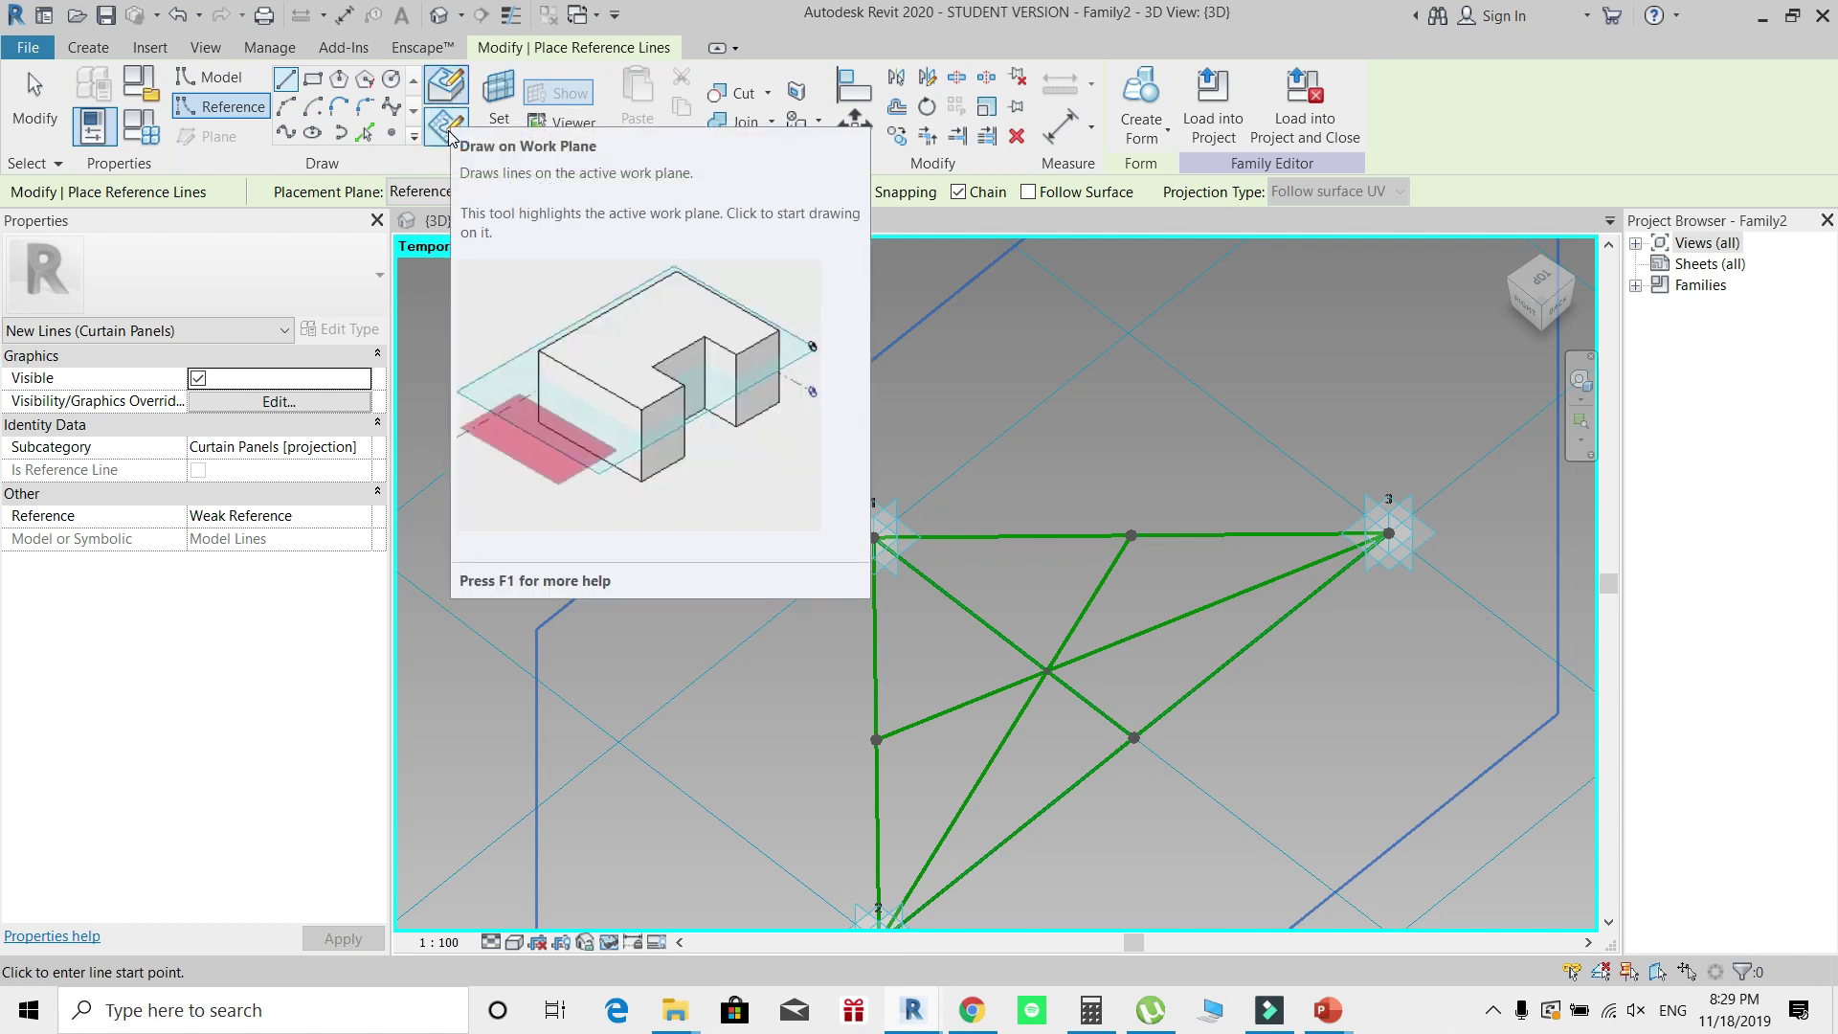
pyautogui.click(448, 127)
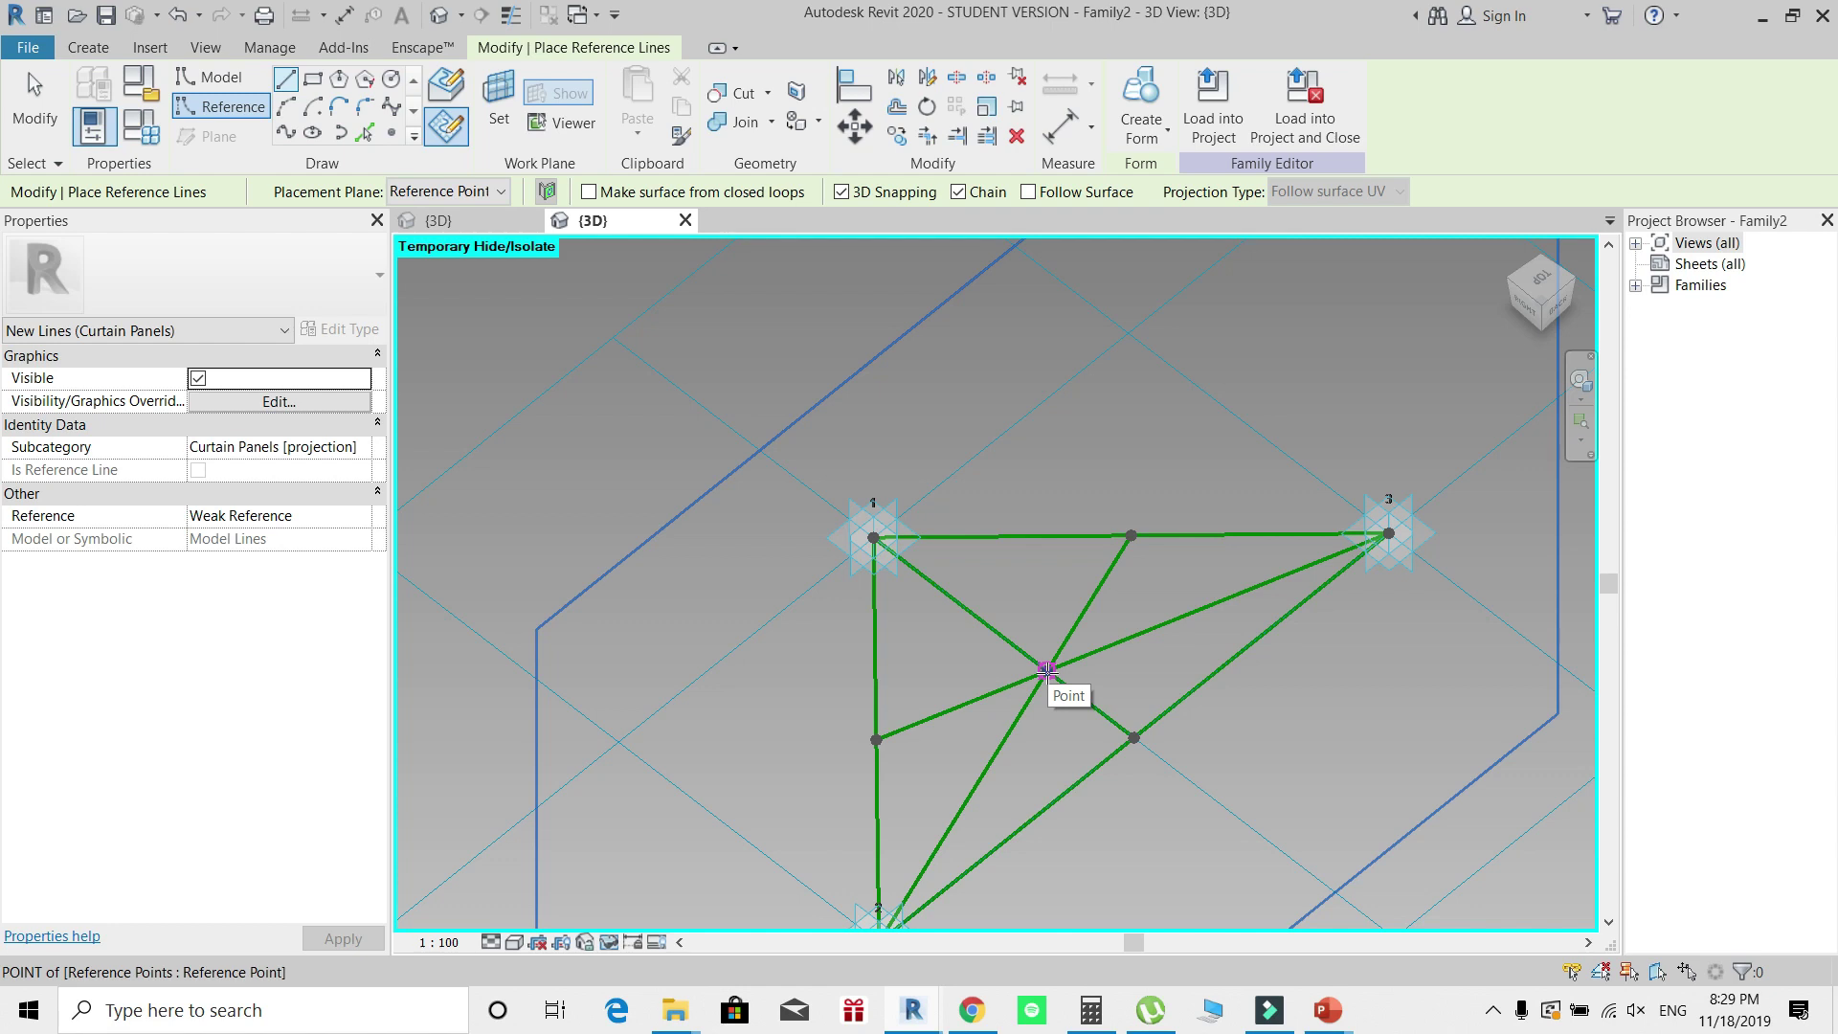
pyautogui.click(448, 130)
pyautogui.click(1047, 670)
pyautogui.press('Escape')
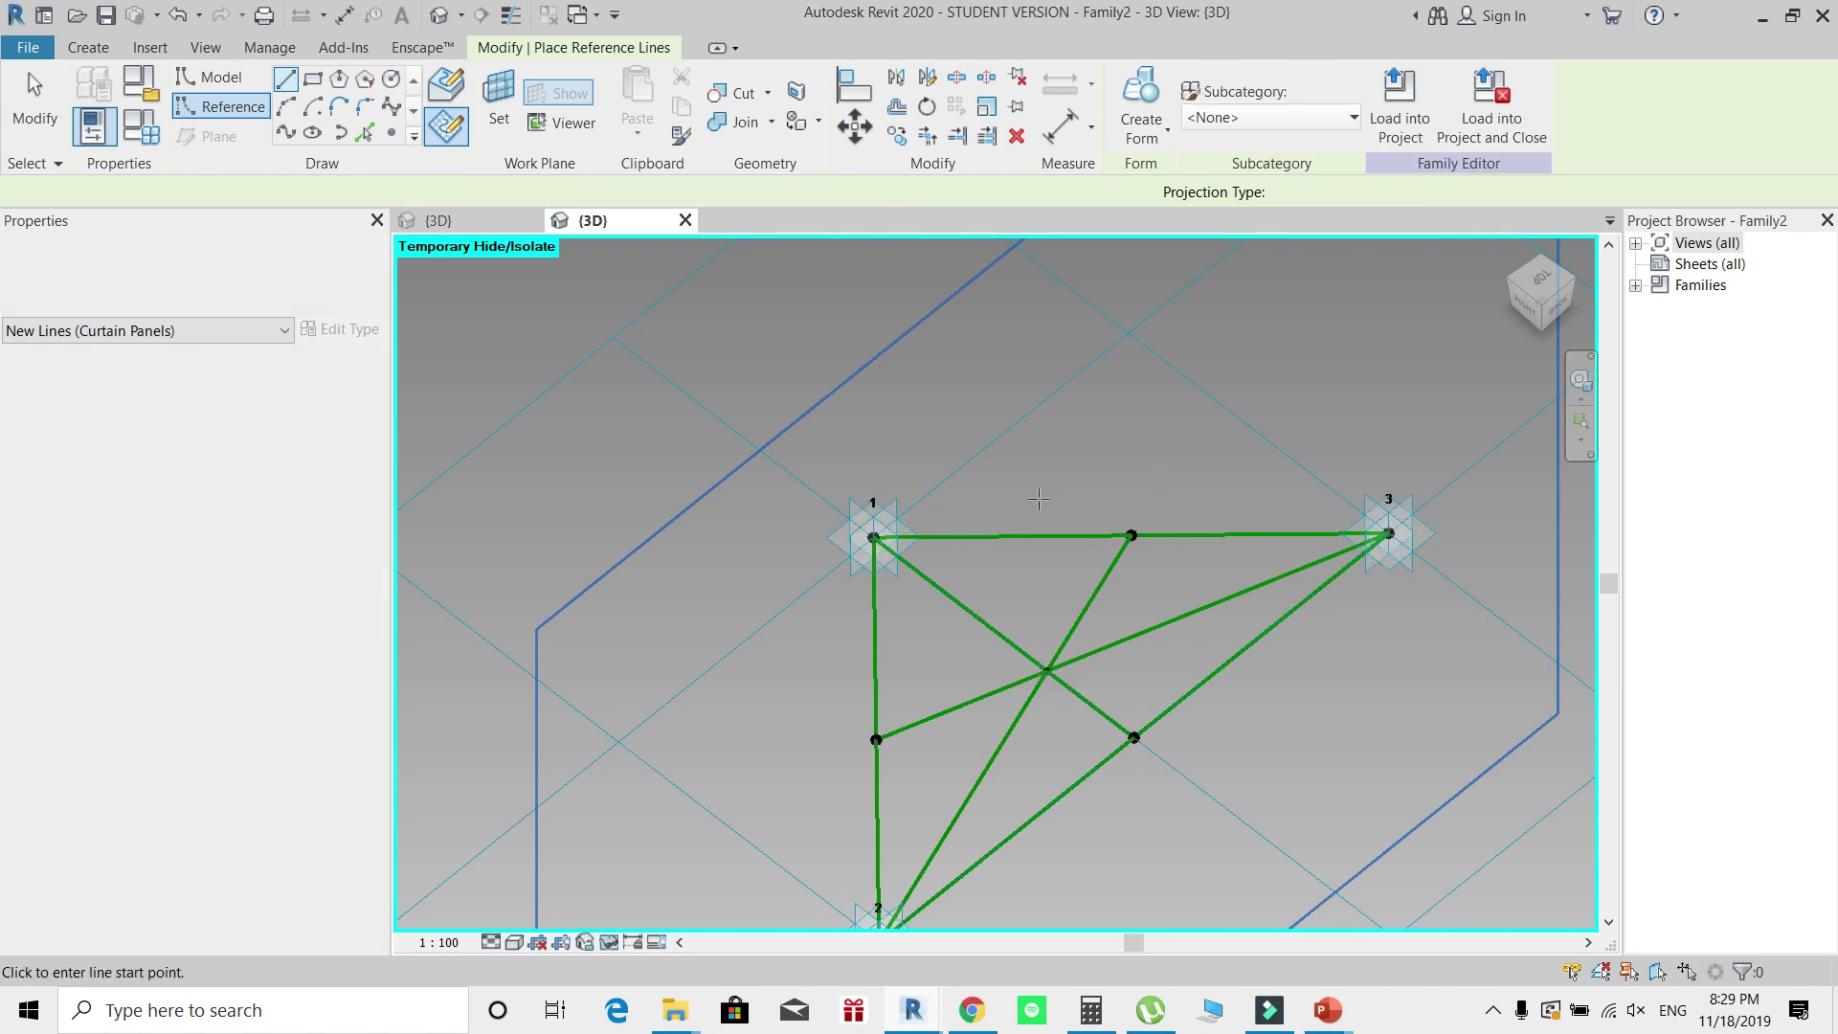
pyautogui.click(1046, 670)
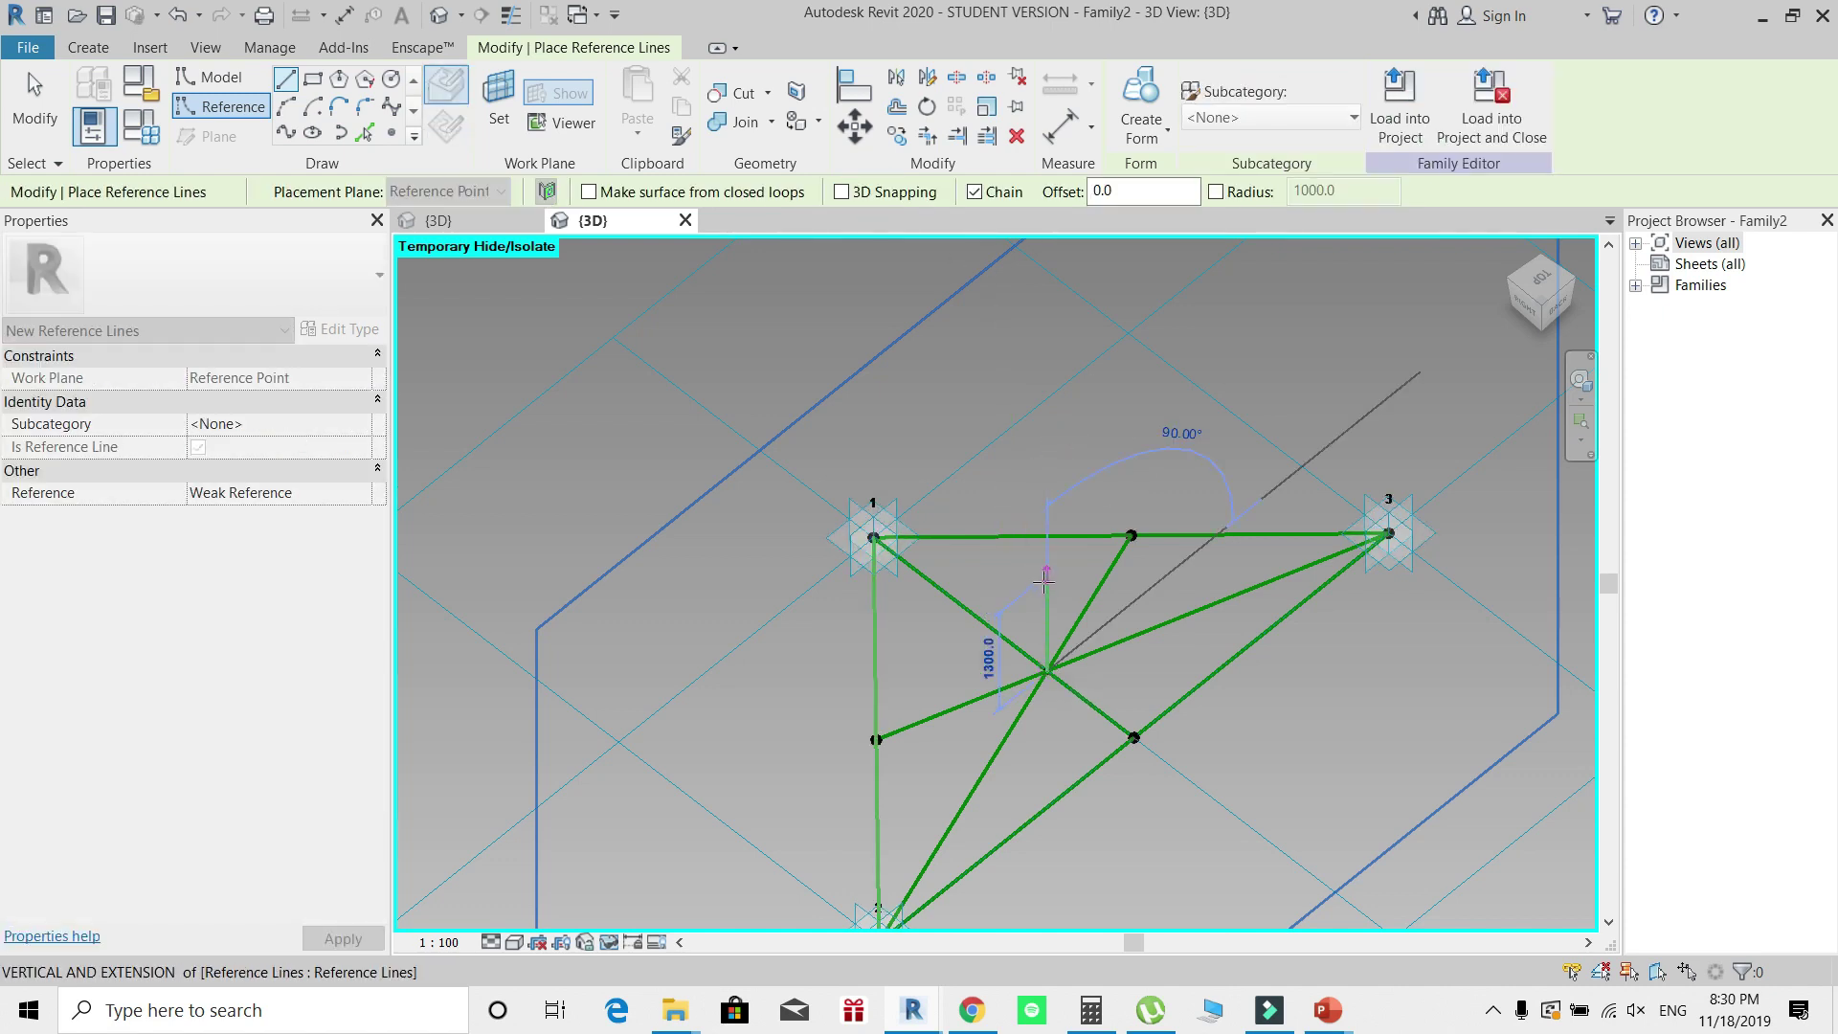
pyautogui.click(1046, 590)
pyautogui.press('Escape')
pyautogui.press('Escape')
# Step: With 3D Snapping on, draw reference lines from the upper end of the vertical line to points 1, 2 and 3
pyautogui.moveTo(1223, 480)
pyautogui.keyDown('shift'); pyautogui.mouseDown(button='middle')
pyautogui.moveTo(1358, 508)
pyautogui.moveTo(1091, 521)
pyautogui.moveTo(1116, 497)
pyautogui.moveTo(1154, 507)
pyautogui.mouseUp(button='middle'); pyautogui.keyUp('shift')
pyautogui.click(220, 106)
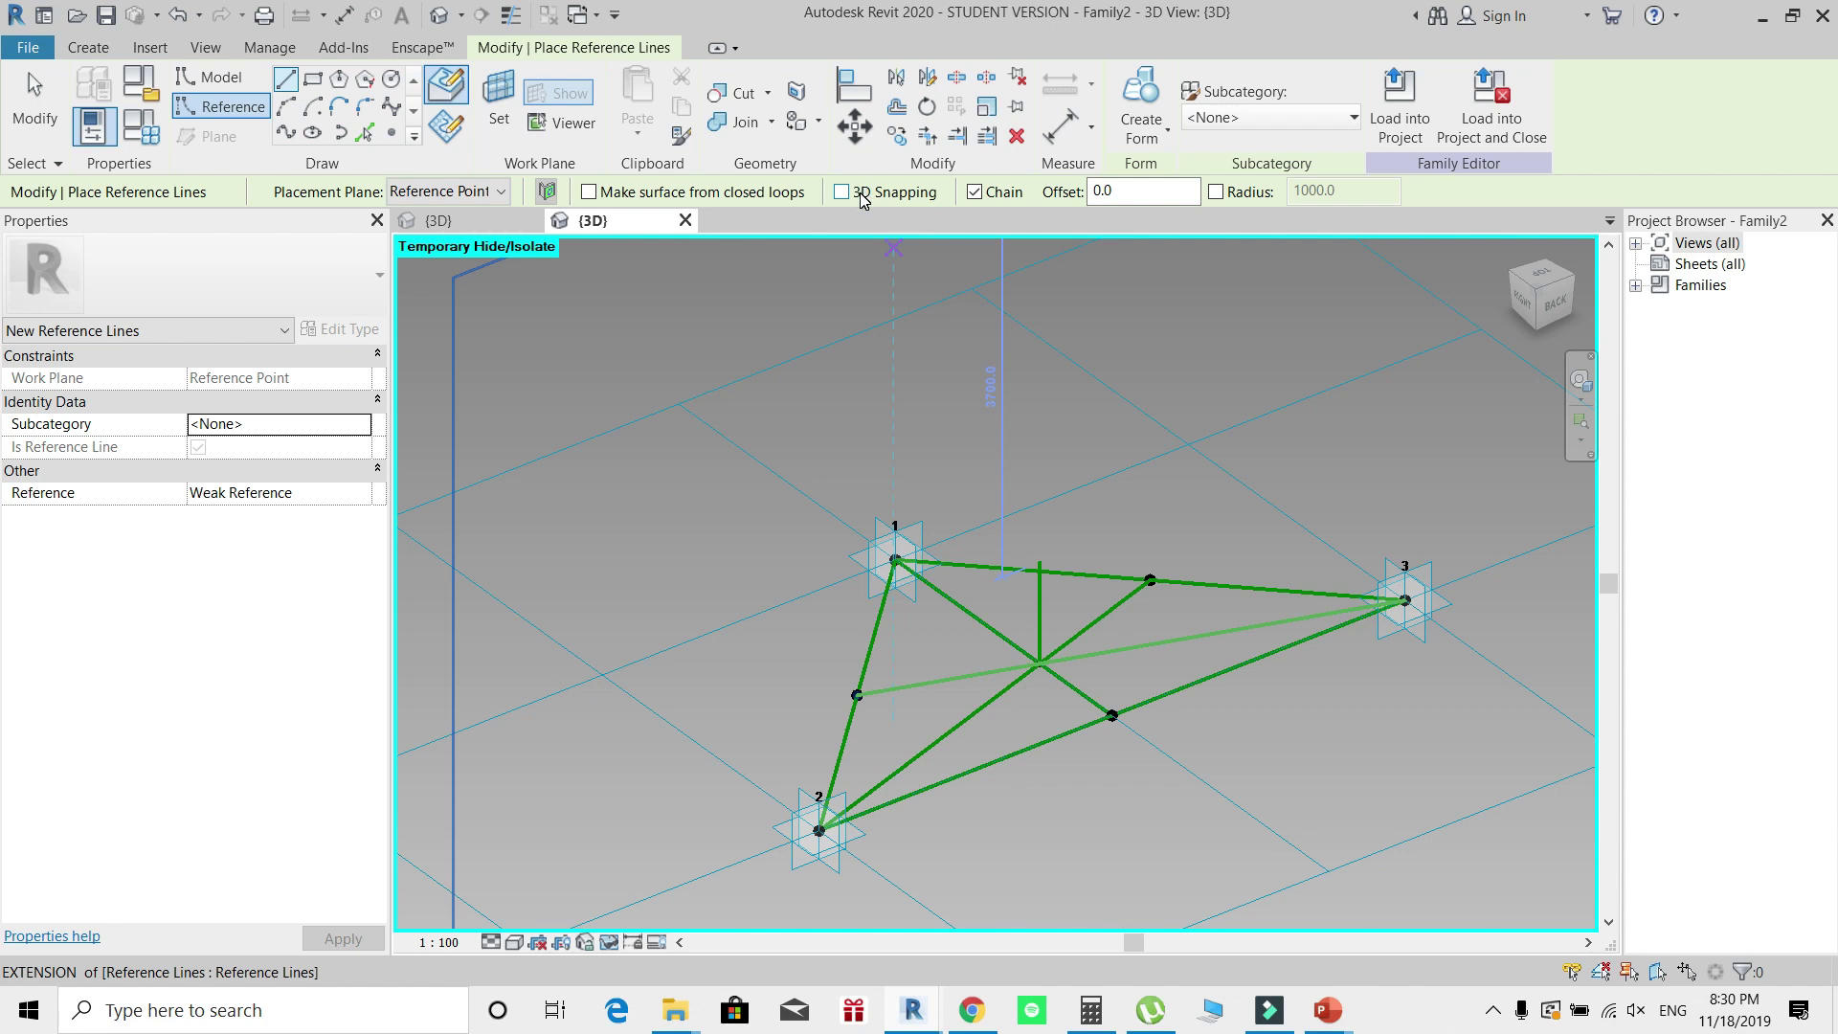
pyautogui.click(863, 199)
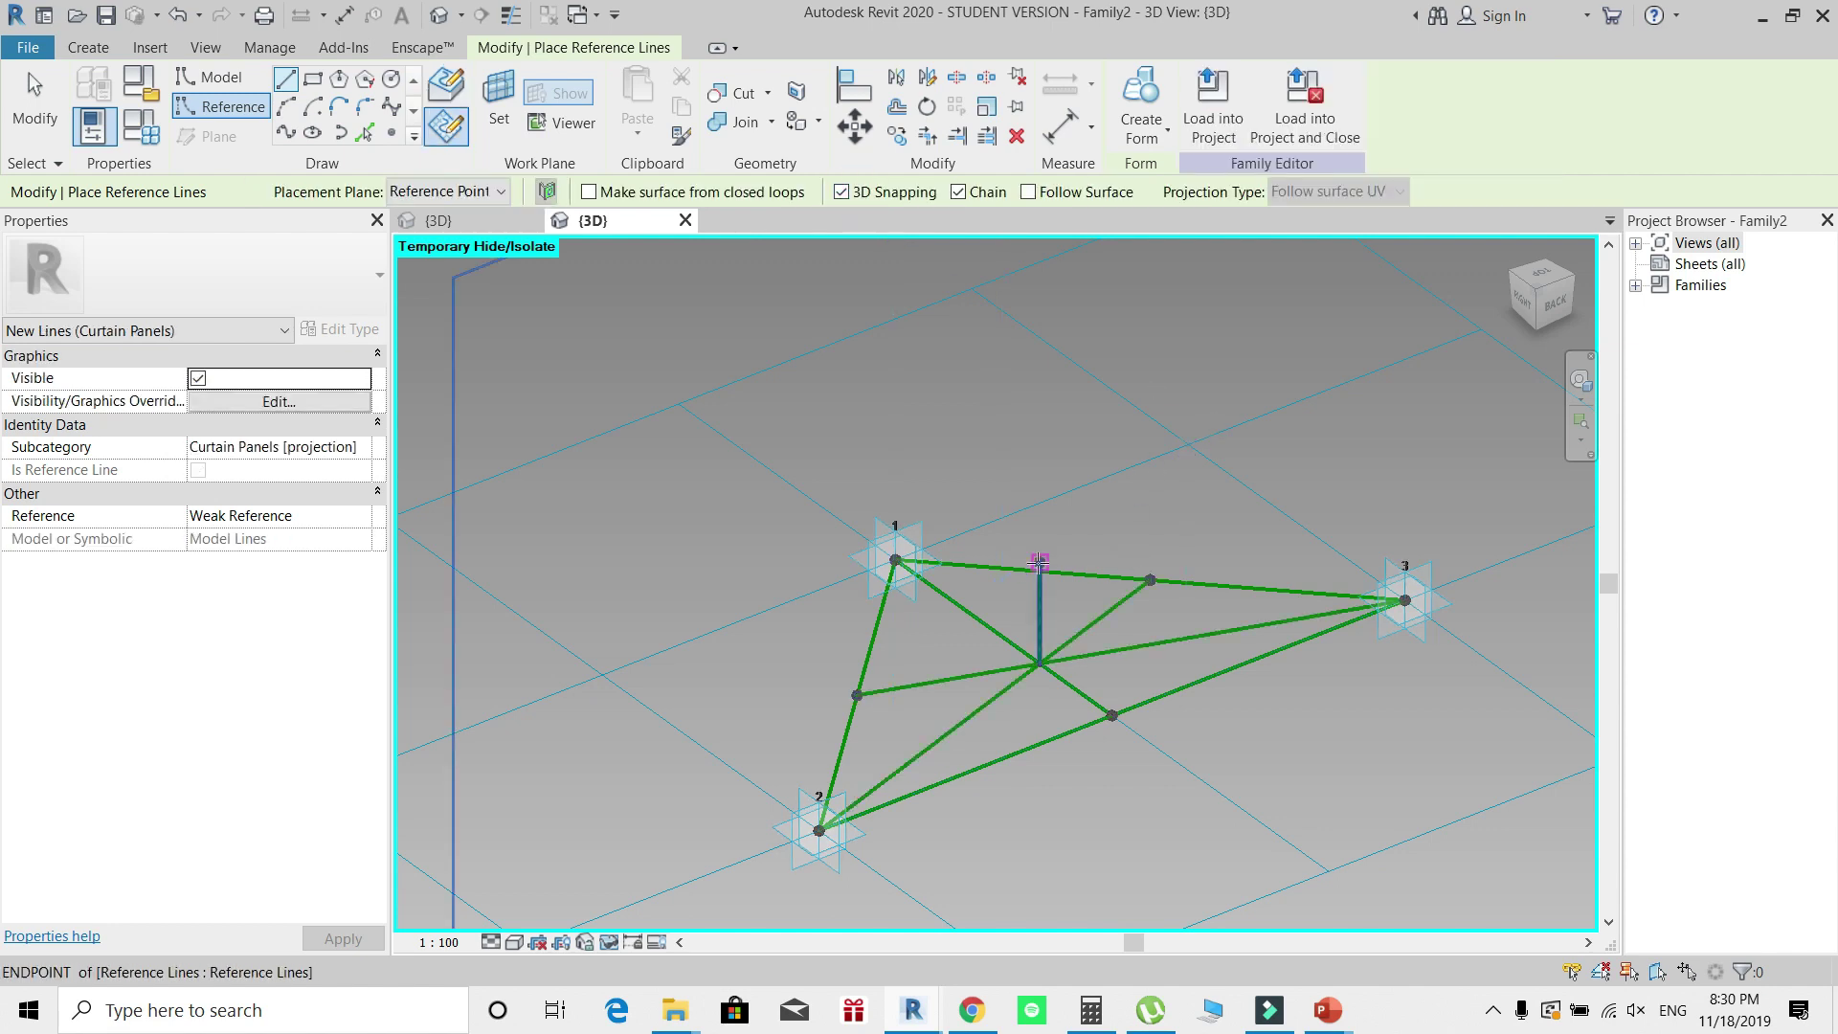
pyautogui.click(1039, 562)
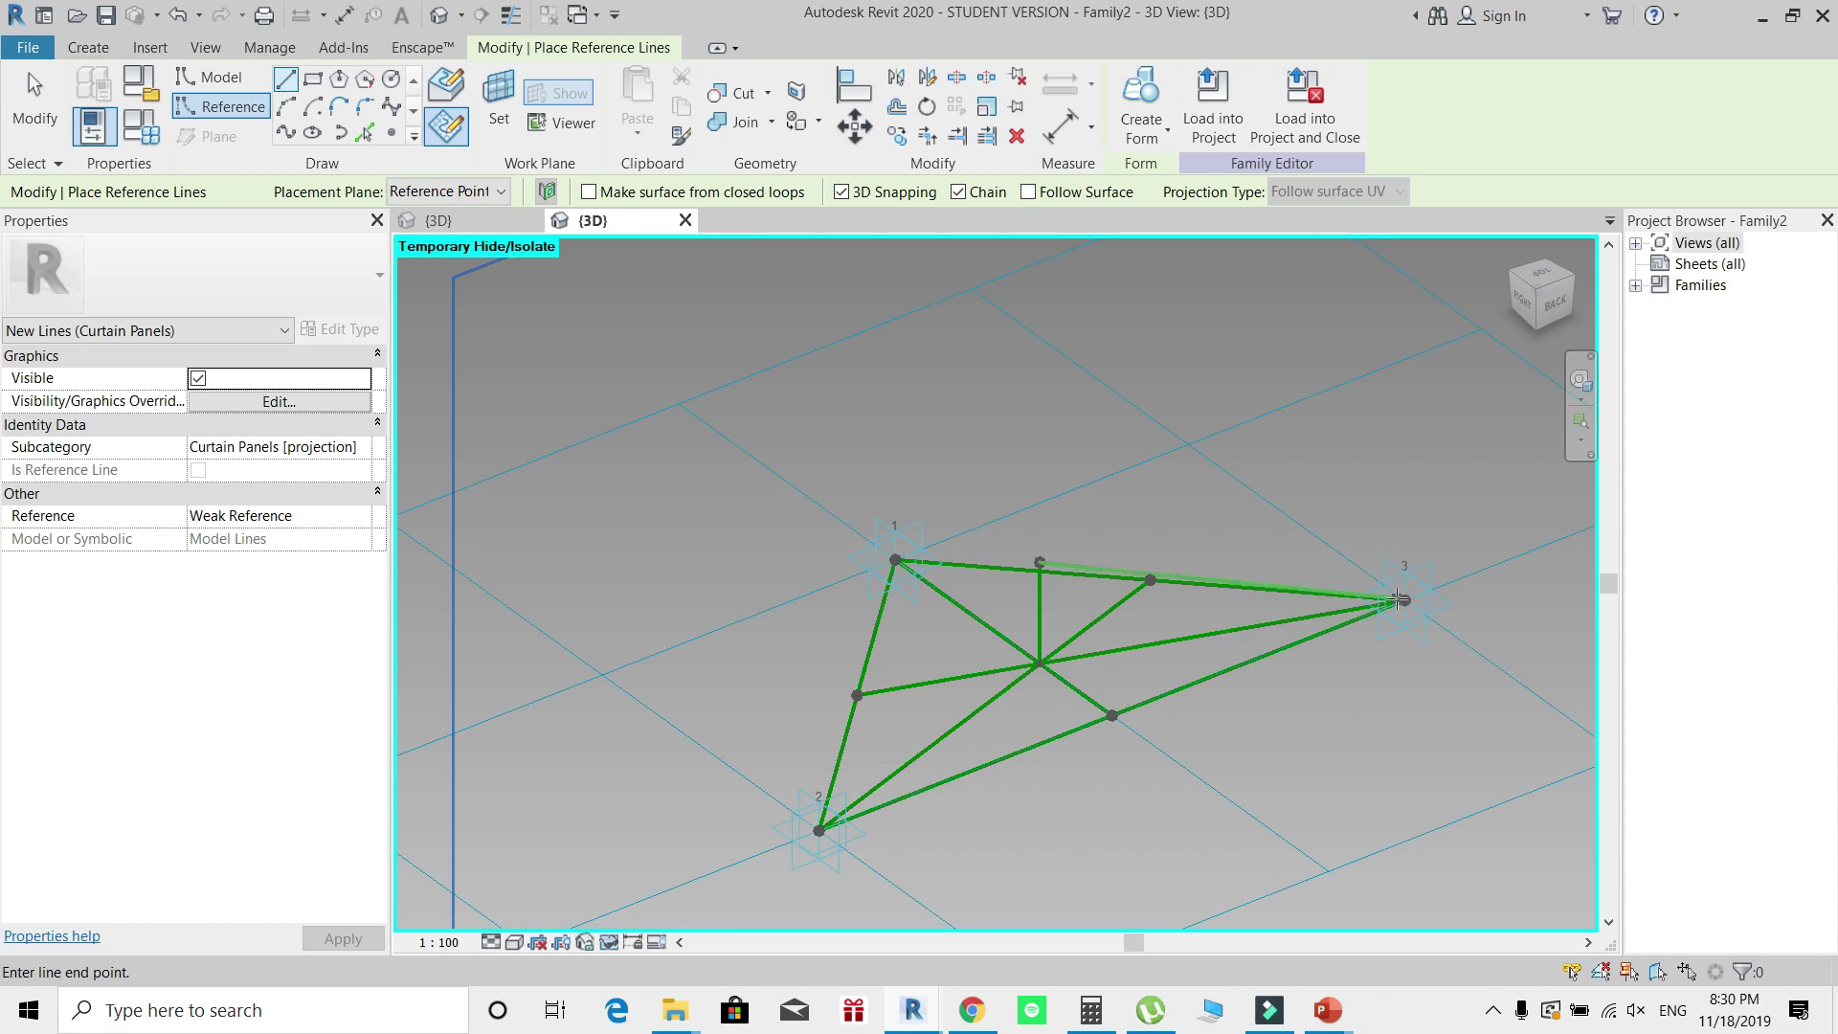
pyautogui.keyDown('shift'); pyautogui.moveTo(1238, 697); pyautogui.dragTo(638, 715, button='middle'); pyautogui.keyUp('shift')
pyautogui.press('Escape')
pyautogui.press('Escape')
# Step: Place a reference point on the sloping line to point 1 and draw a circular profile centred on it
pyautogui.click(220, 106)
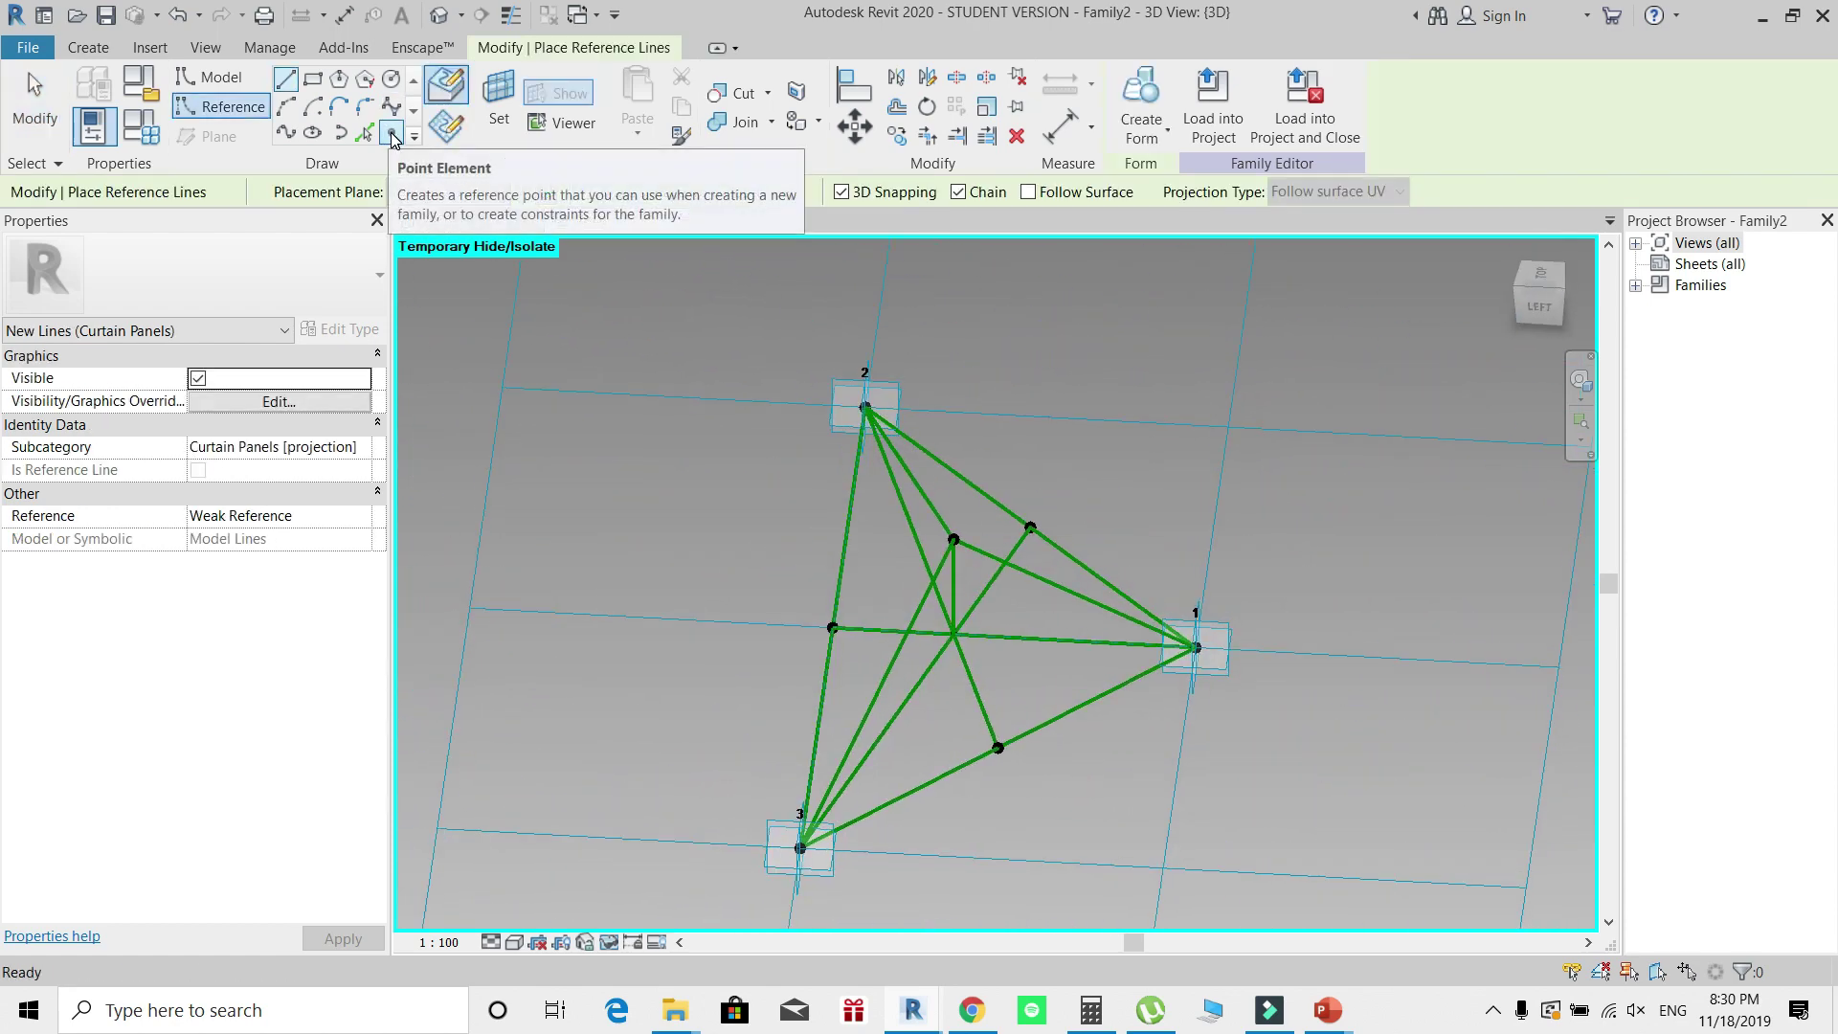
pyautogui.click(392, 137)
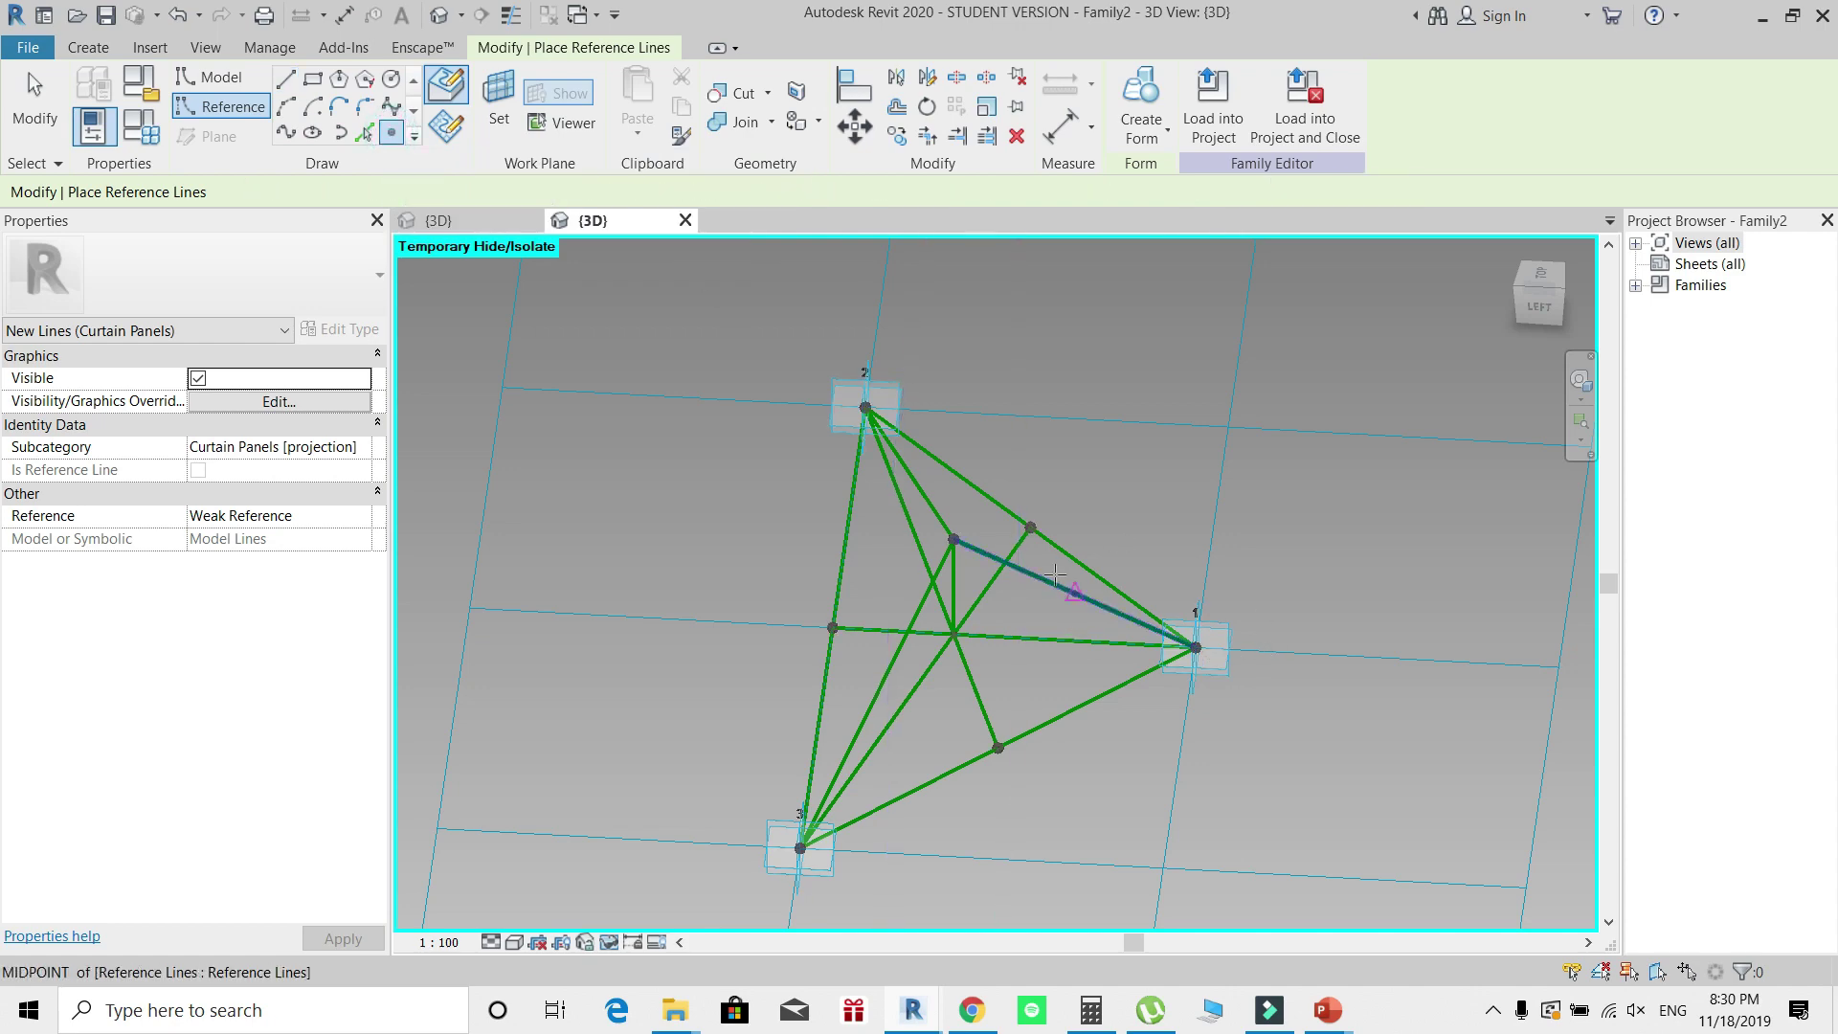
pyautogui.click(1050, 581)
pyautogui.press('Escape')
pyautogui.press('Escape')
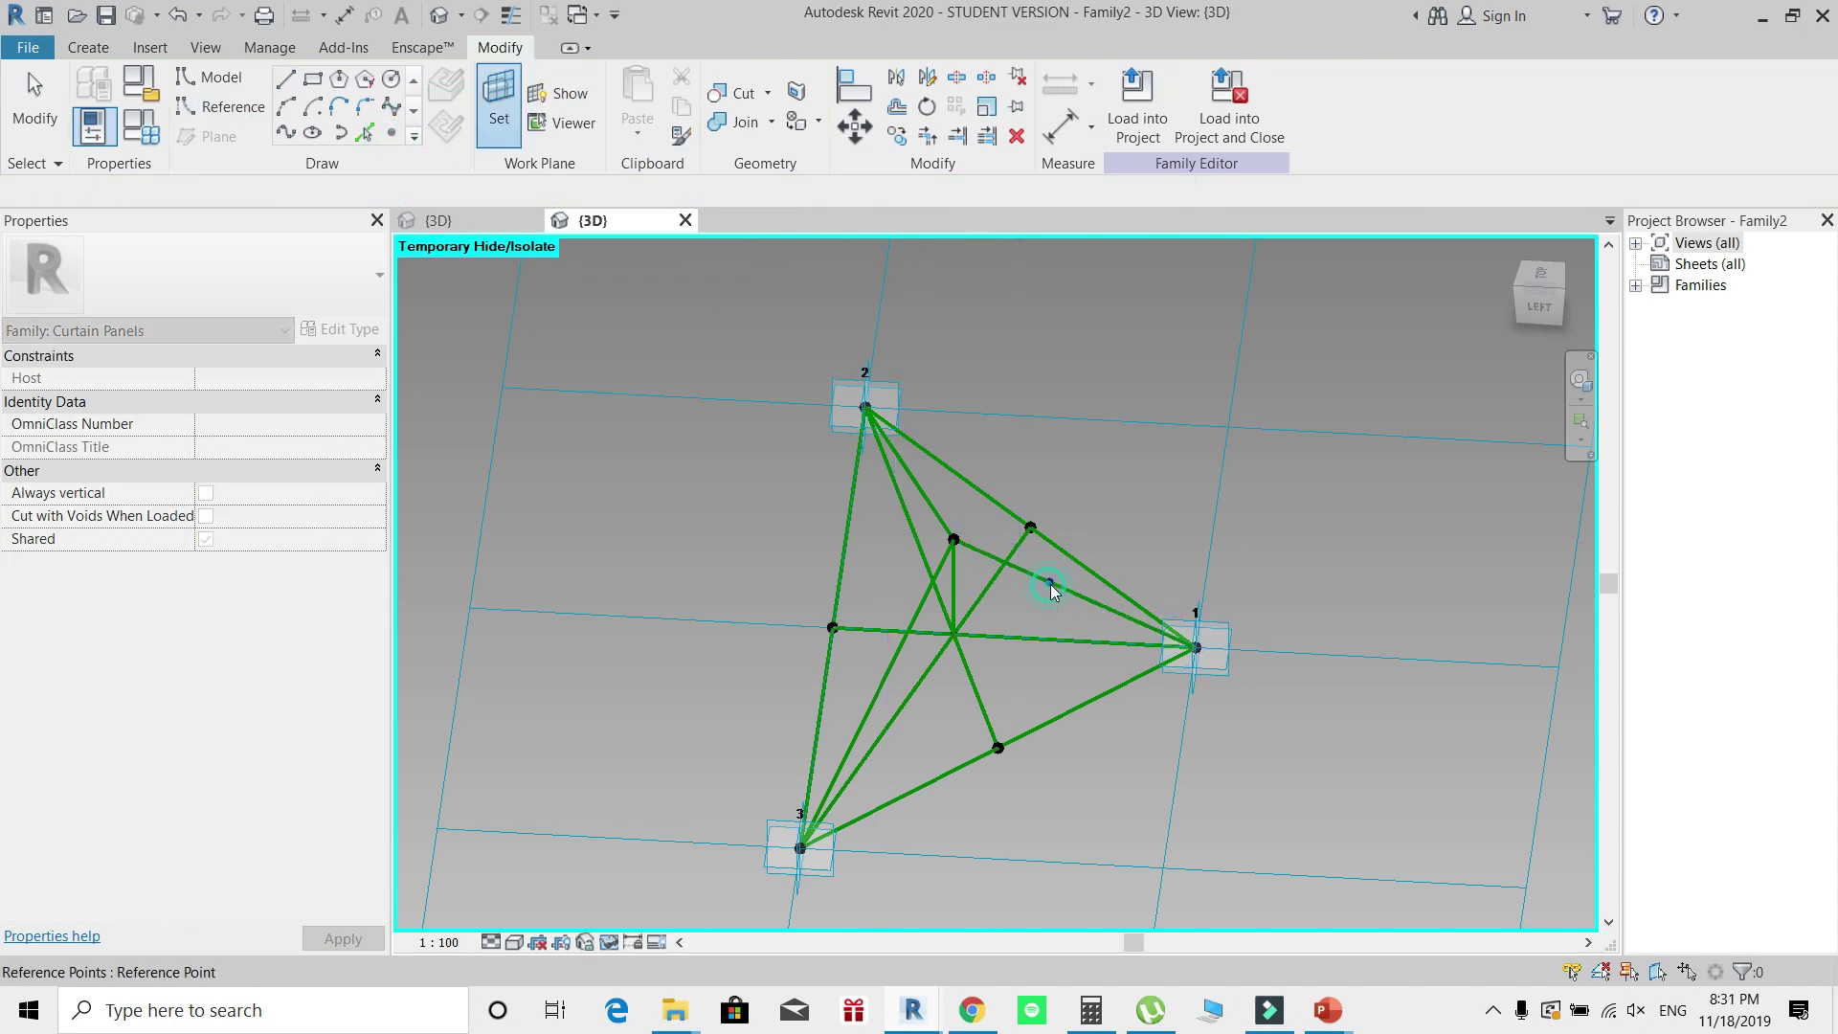
pyautogui.click(391, 79)
pyautogui.click(1019, 521)
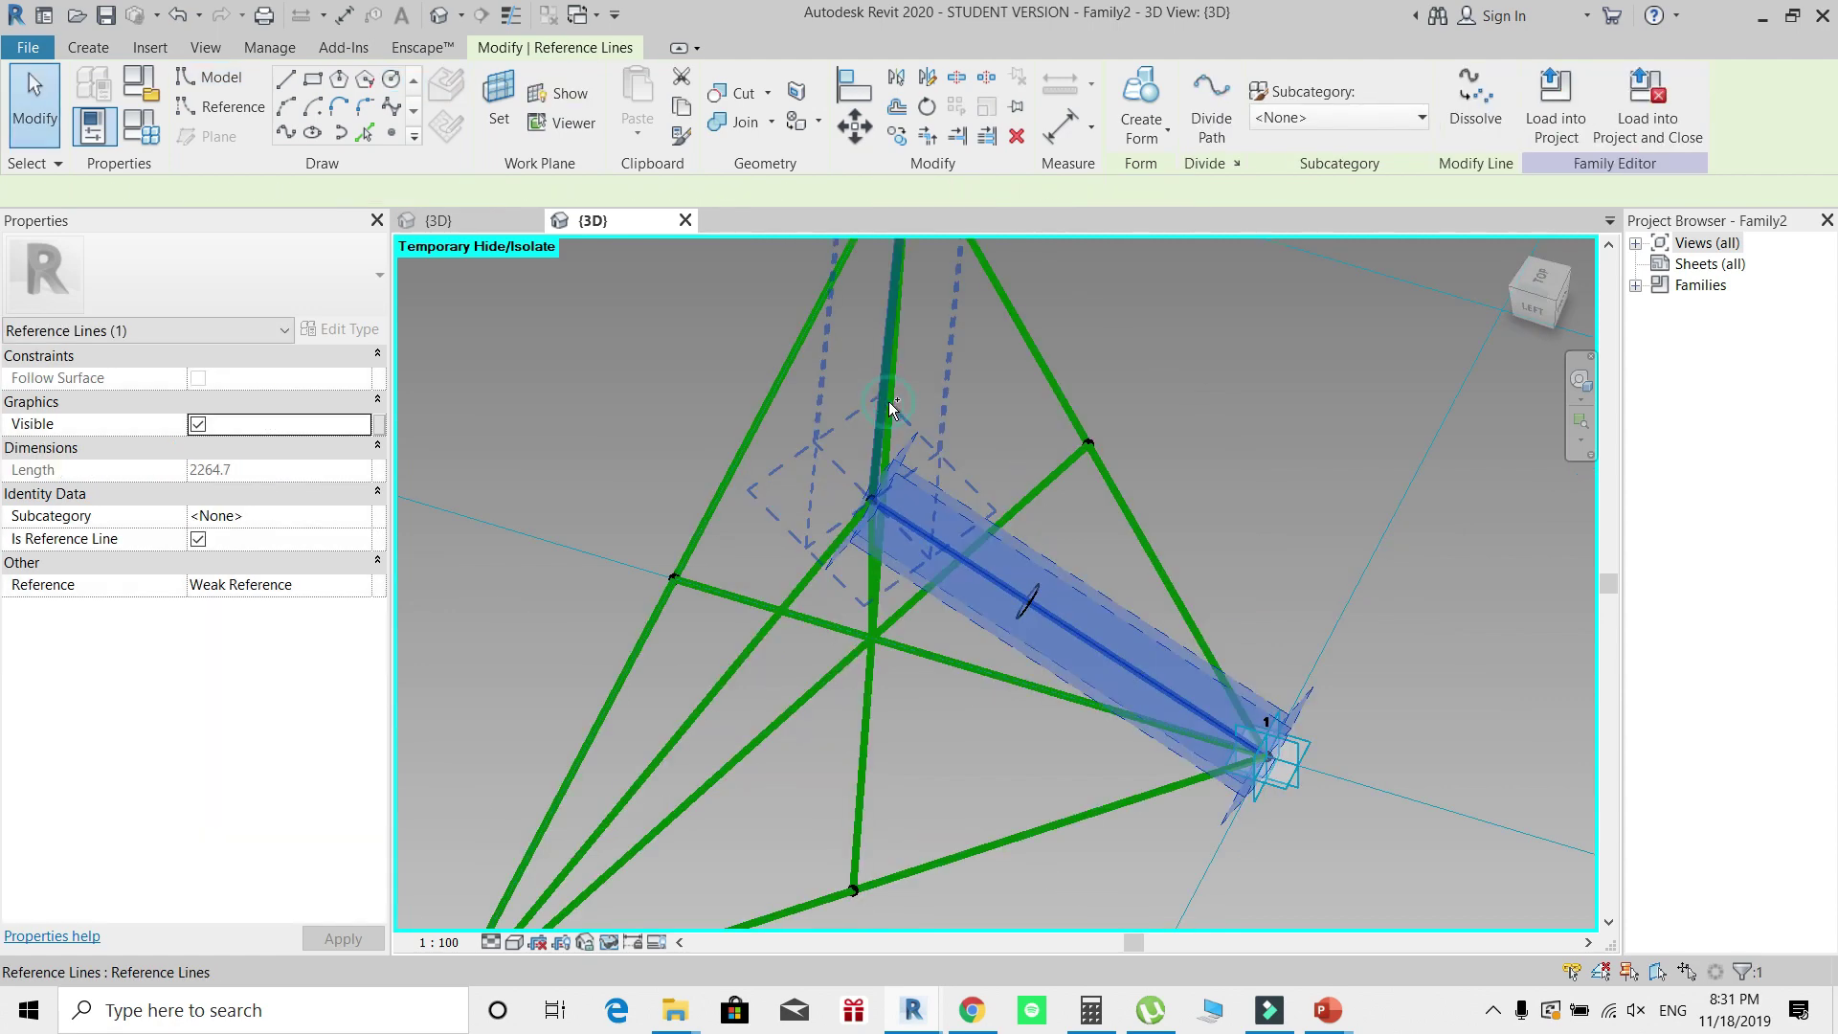
# Step: Create tubular forms from the circular profile along the sloping reference lines from the raised apex to points 1, 2 and 3
pyautogui.keyDown('ctrl'); pyautogui.click(889, 363); pyautogui.keyUp('ctrl')
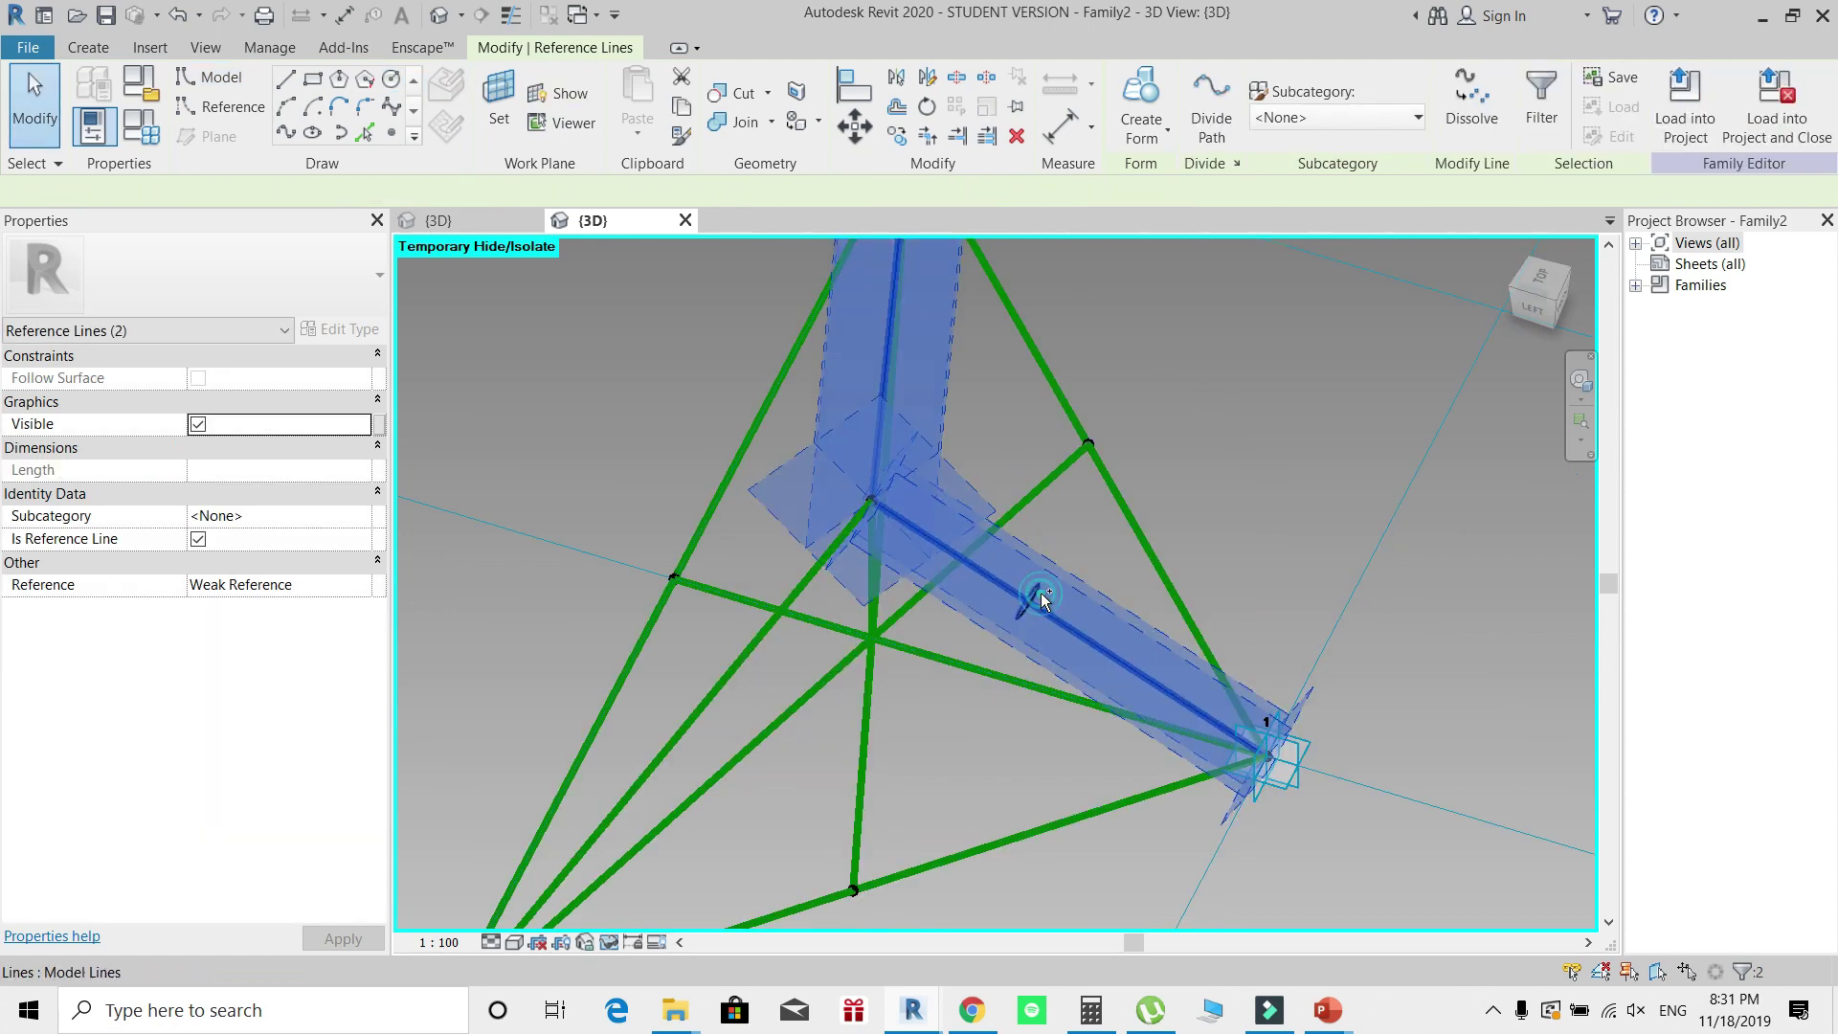
pyautogui.keyDown('ctrl'); pyautogui.click(1041, 593); pyautogui.keyUp('ctrl')
pyautogui.keyDown('shift'); pyautogui.moveTo(1042, 593); pyautogui.dragTo(1196, 243, button='middle'); pyautogui.keyUp('shift')
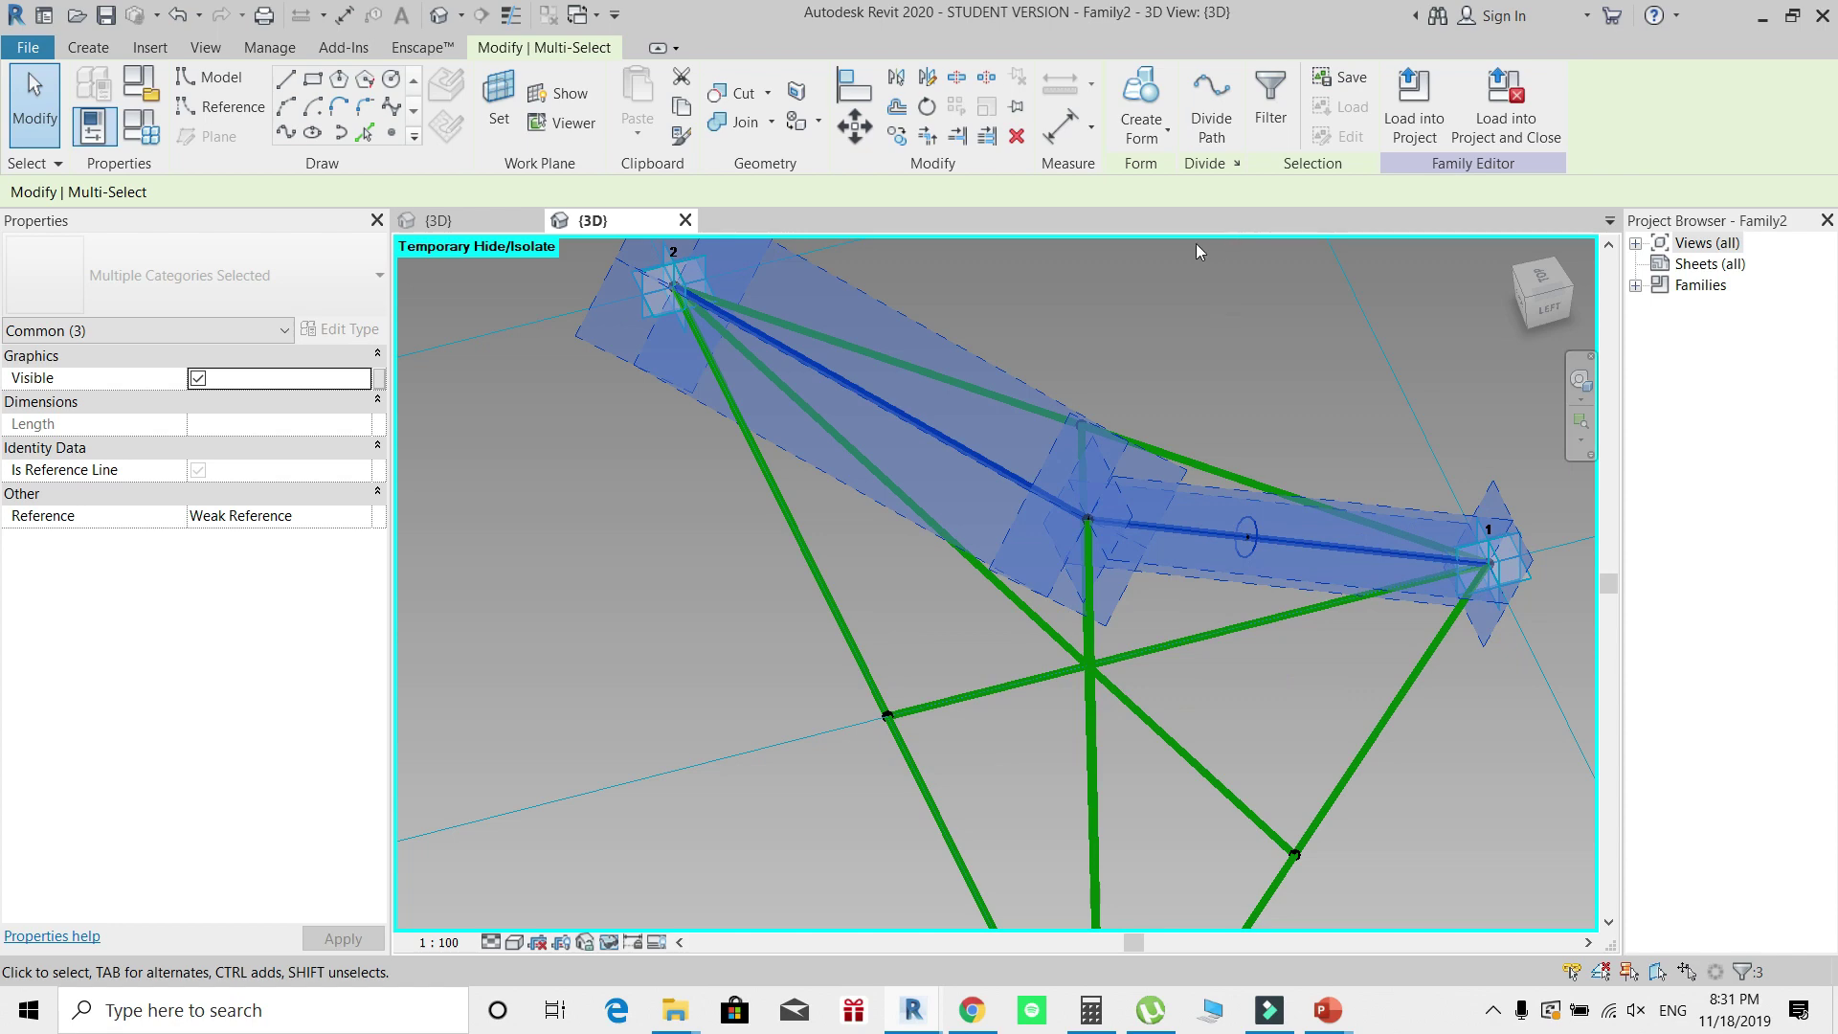
pyautogui.click(1141, 95)
pyautogui.press('Escape')
pyautogui.moveTo(1035, 558); pyautogui.dragTo(820, 859, button='middle')
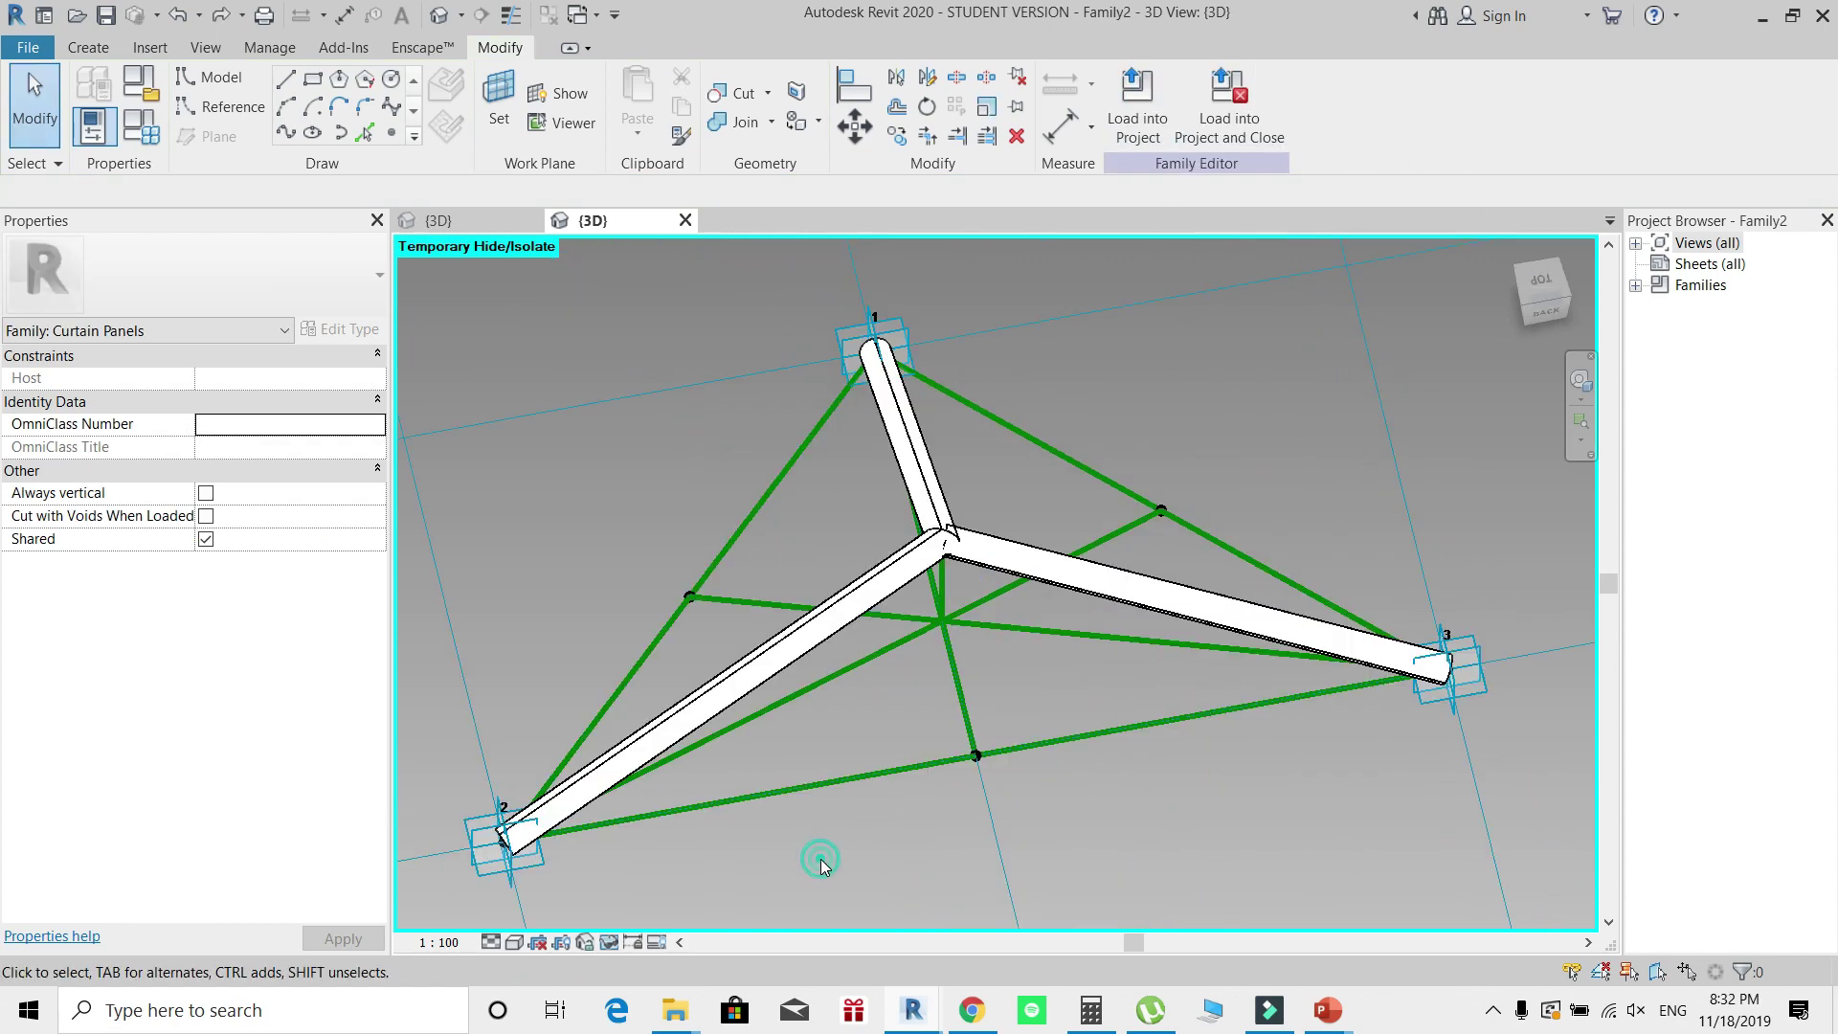
# Step: Reset the temporary hide so the outer triangular frame is displayed again
pyautogui.click(608, 942)
pyautogui.click(639, 917)
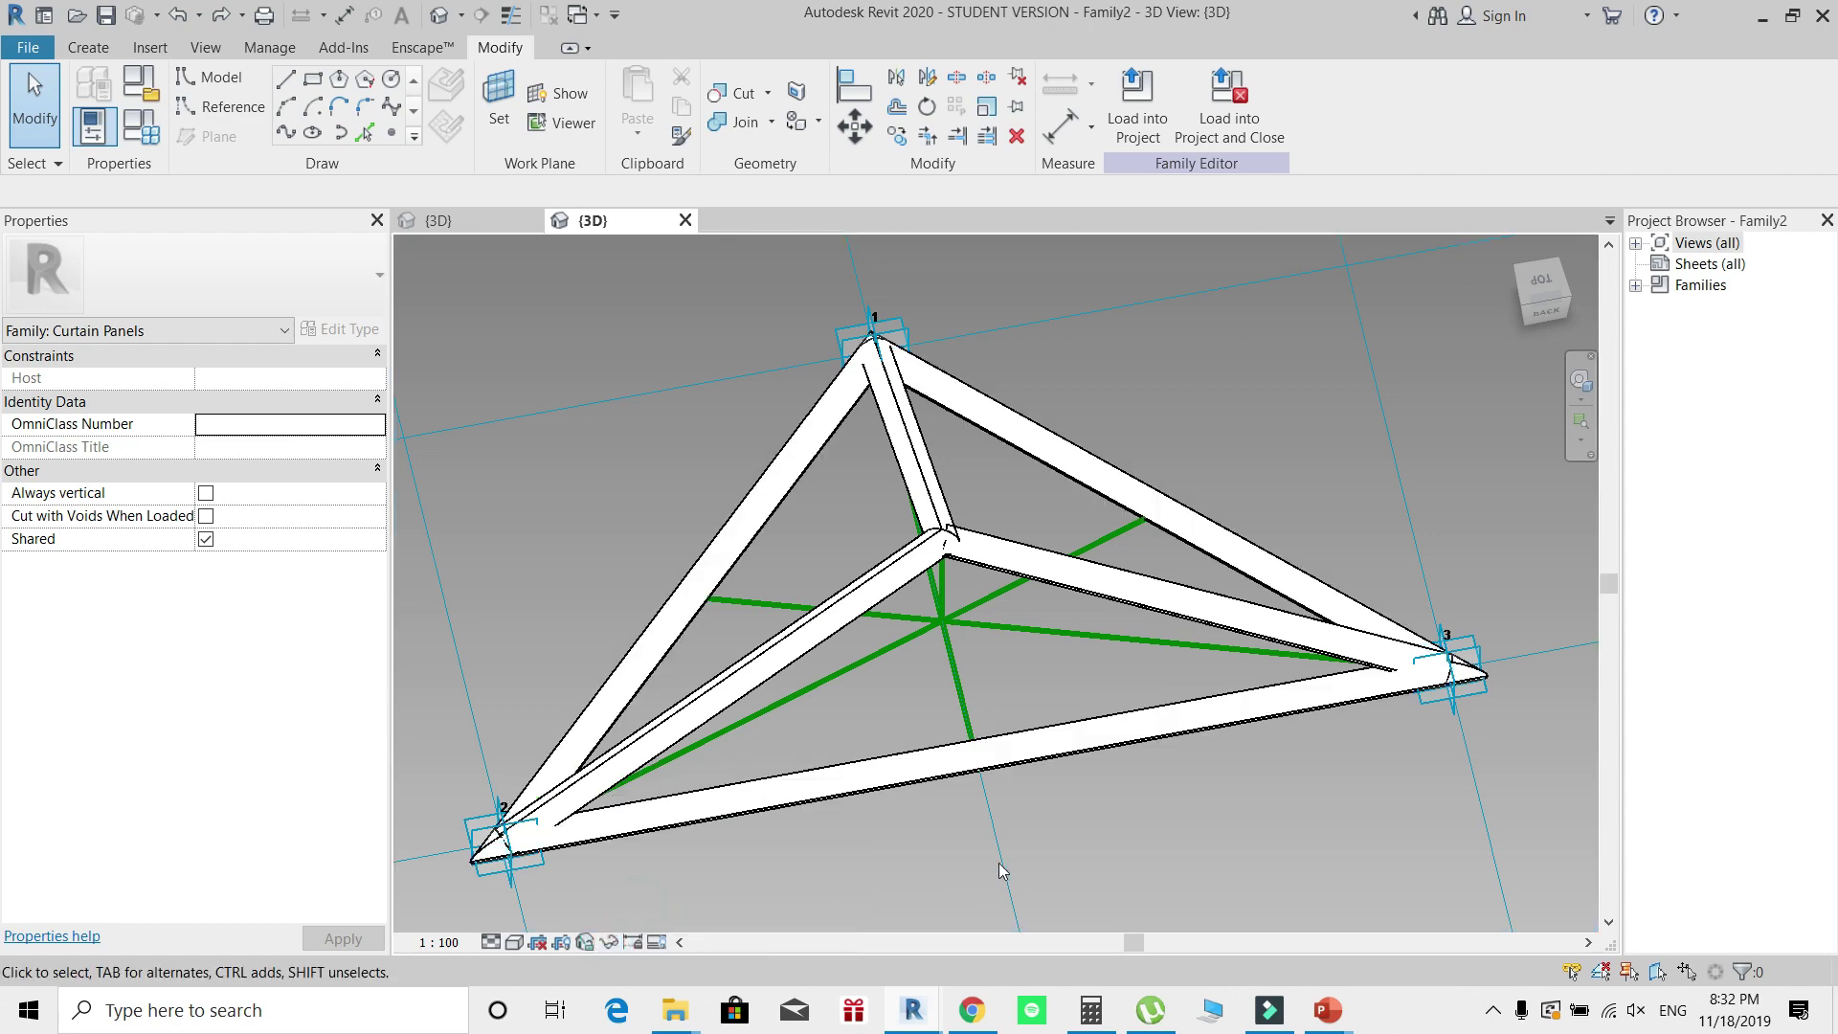
pyautogui.keyDown('shift'); pyautogui.moveTo(1001, 865); pyautogui.dragTo(1038, 536, button='middle'); pyautogui.keyUp('shift')
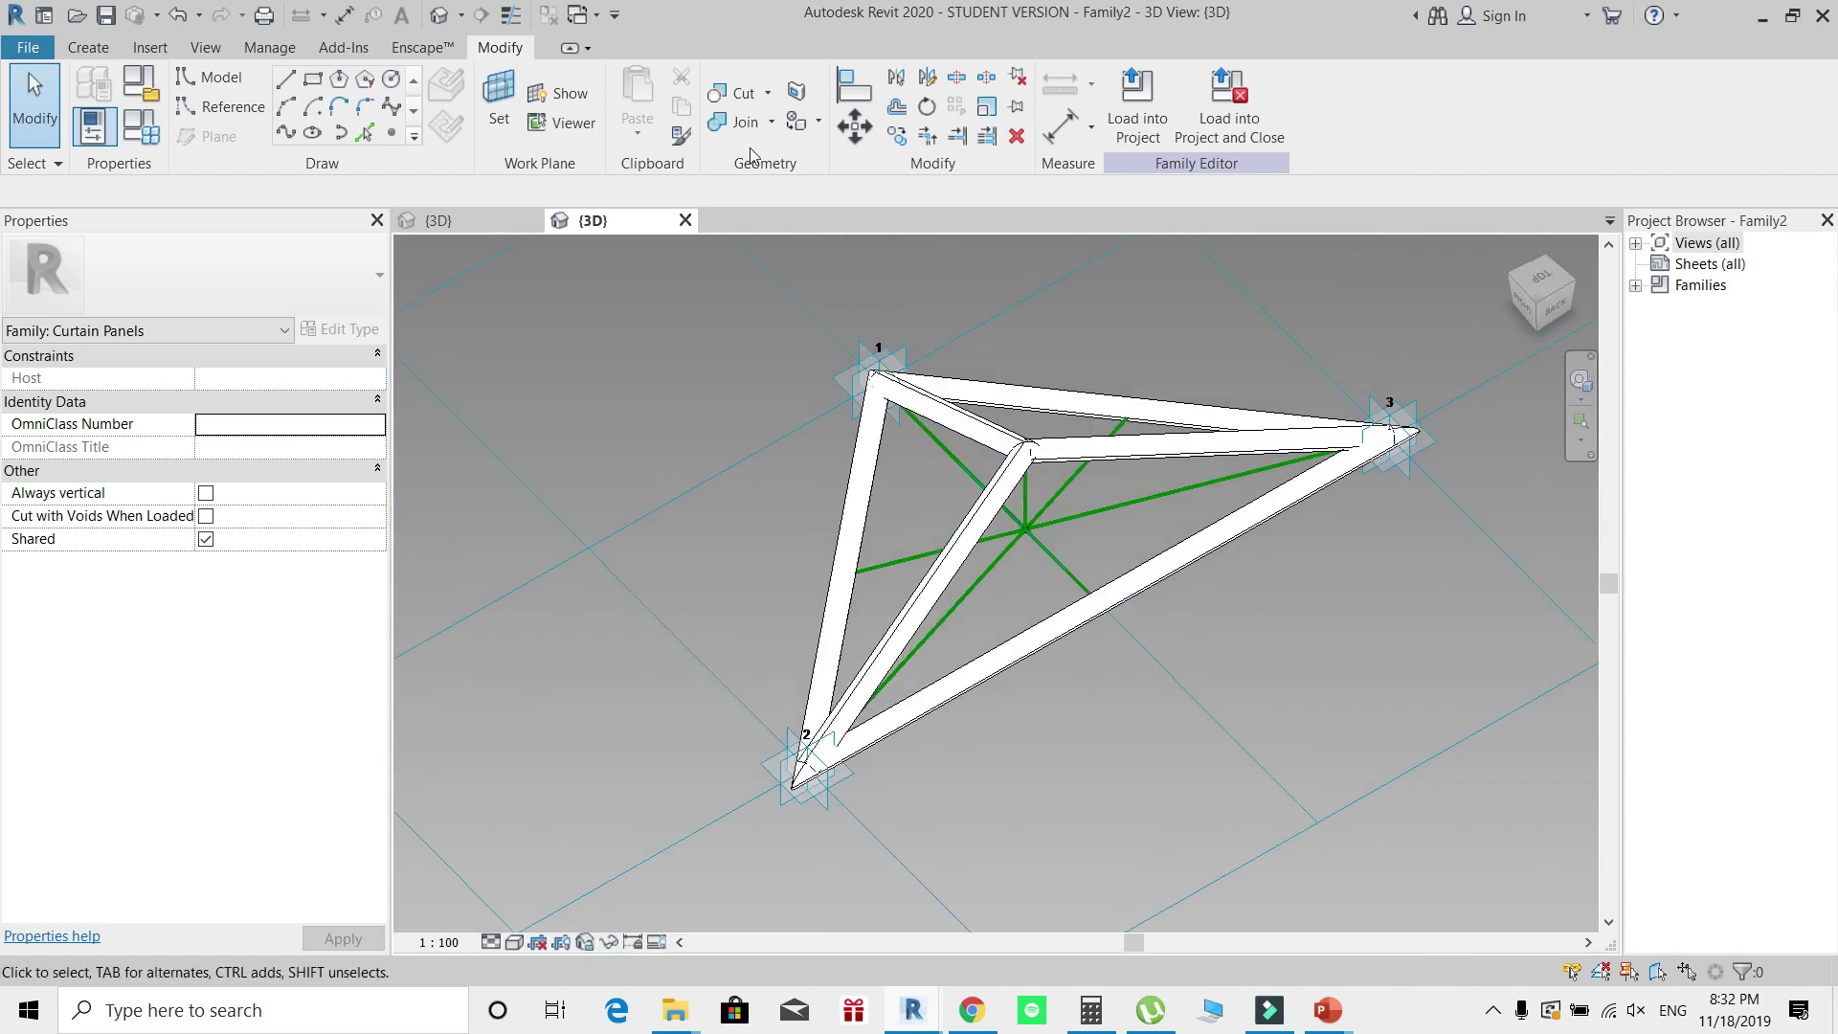
# Step: Join the outer triangular frame with the sloping tubes
pyautogui.click(743, 123)
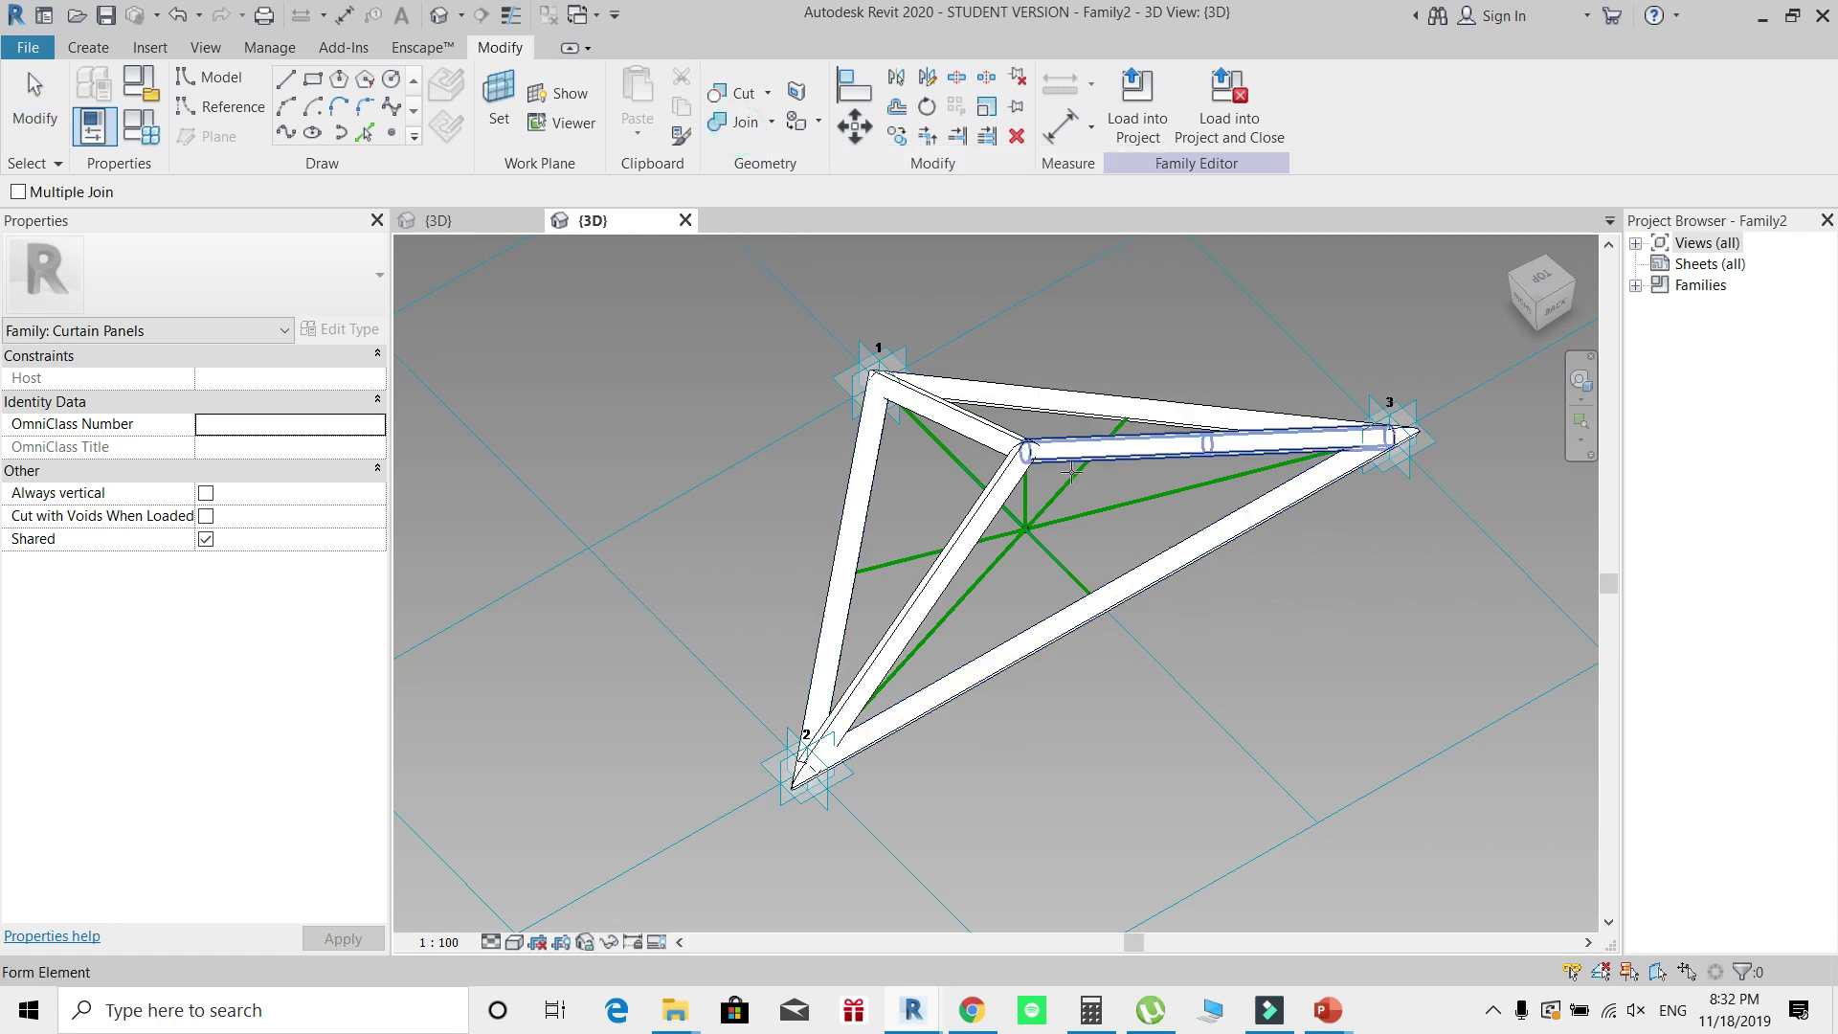
pyautogui.click(1123, 603)
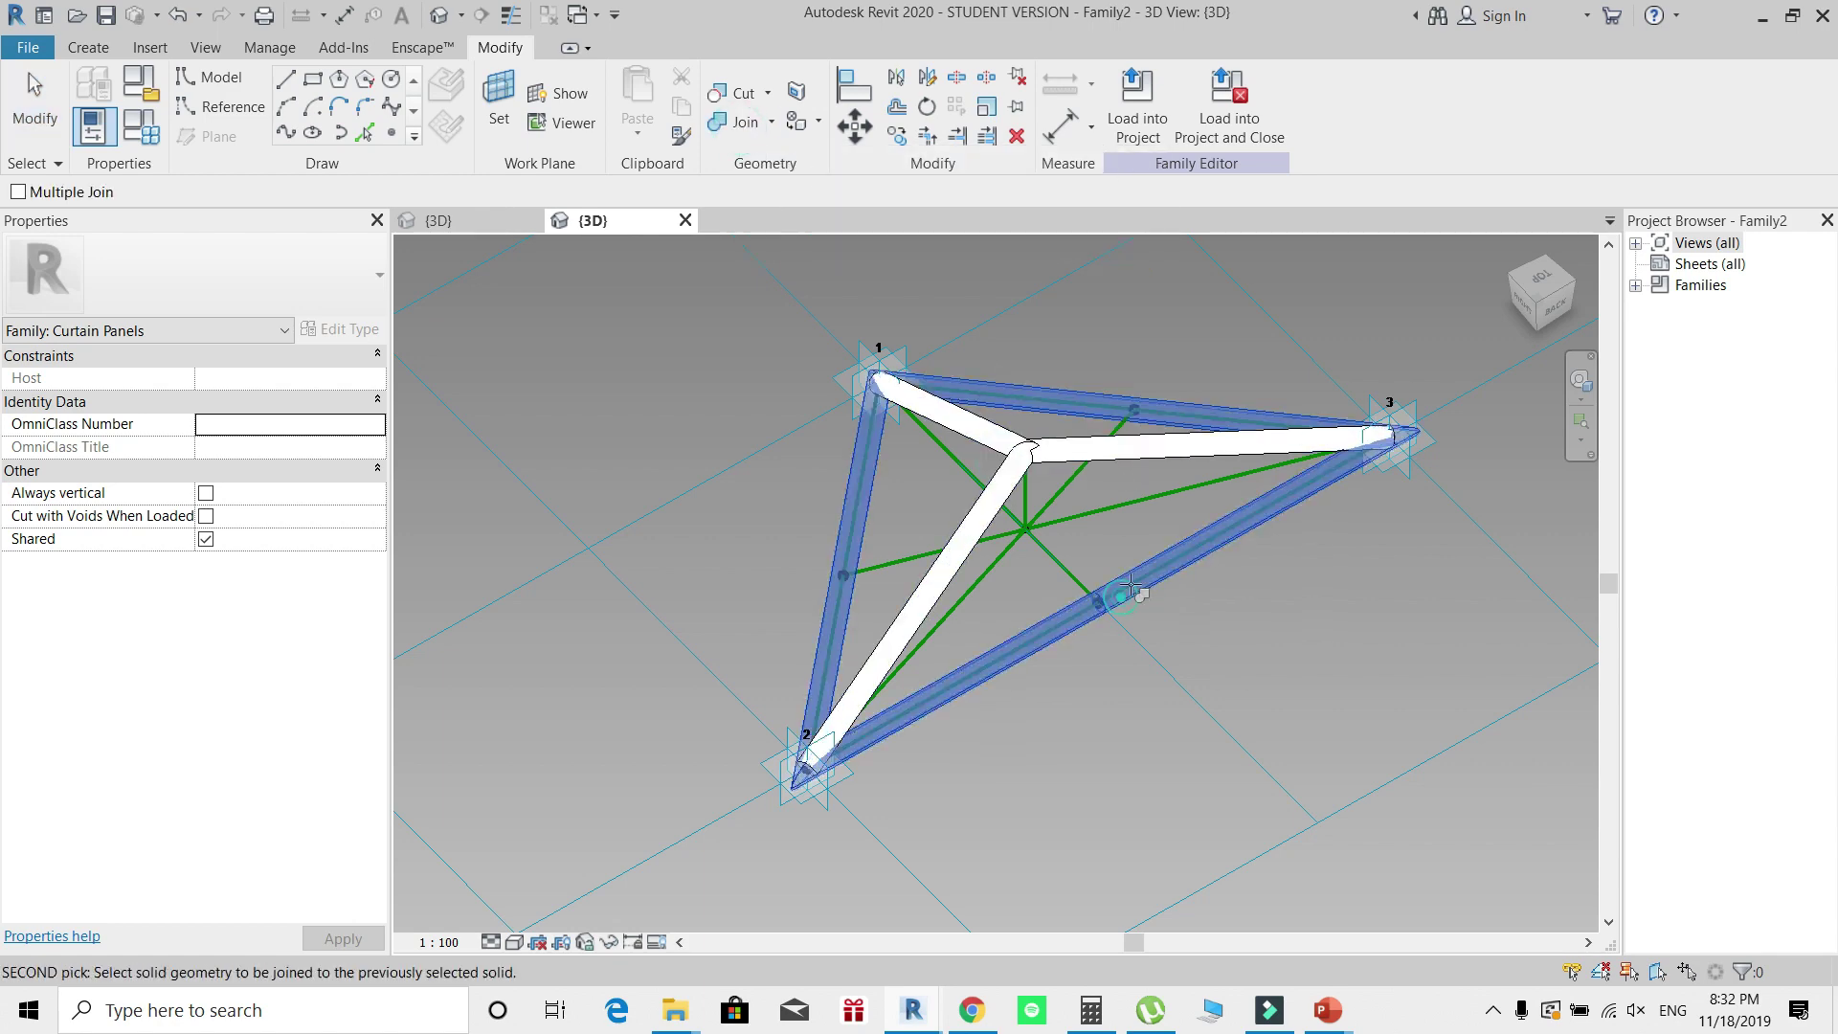
pyautogui.click(1283, 458)
pyautogui.press('Escape')
pyautogui.keyDown('shift'); pyautogui.moveTo(1052, 670); pyautogui.dragTo(1022, 704, button='middle'); pyautogui.keyUp('shift')
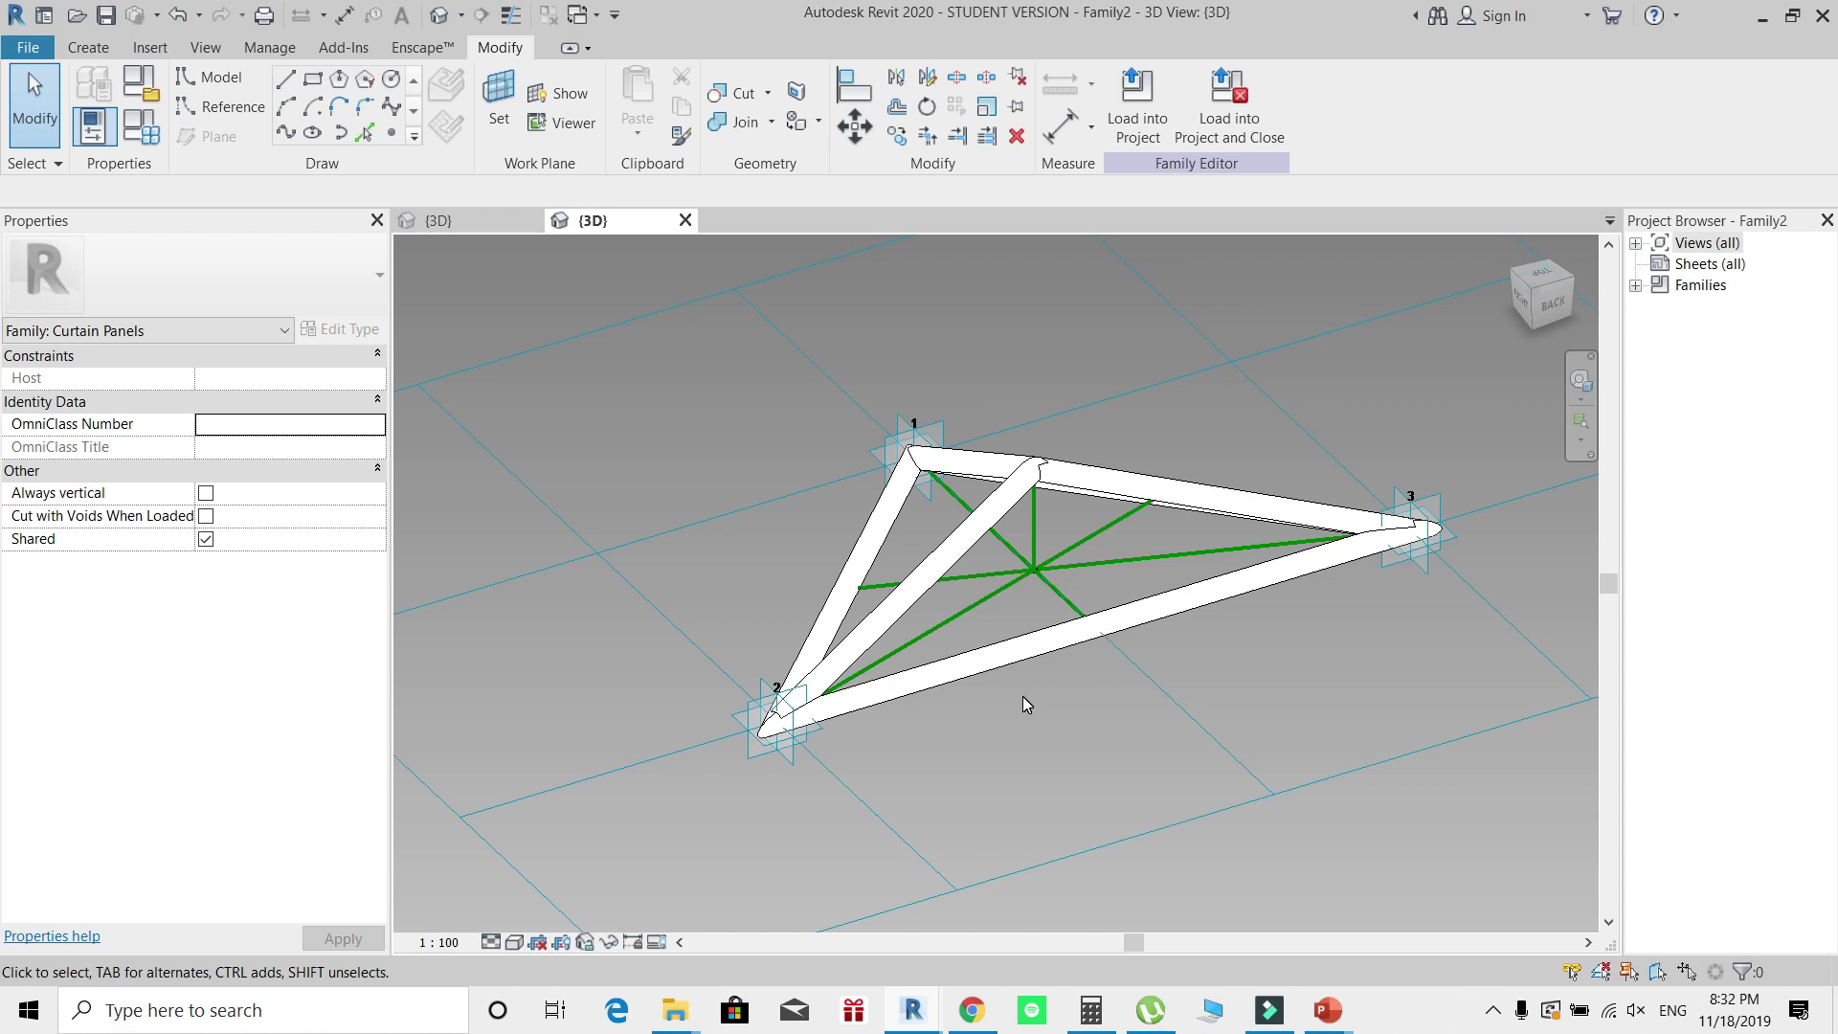
# Step: Temporarily hide the joined tubular frame, leaving the reference lines accessible
pyautogui.click(1081, 631)
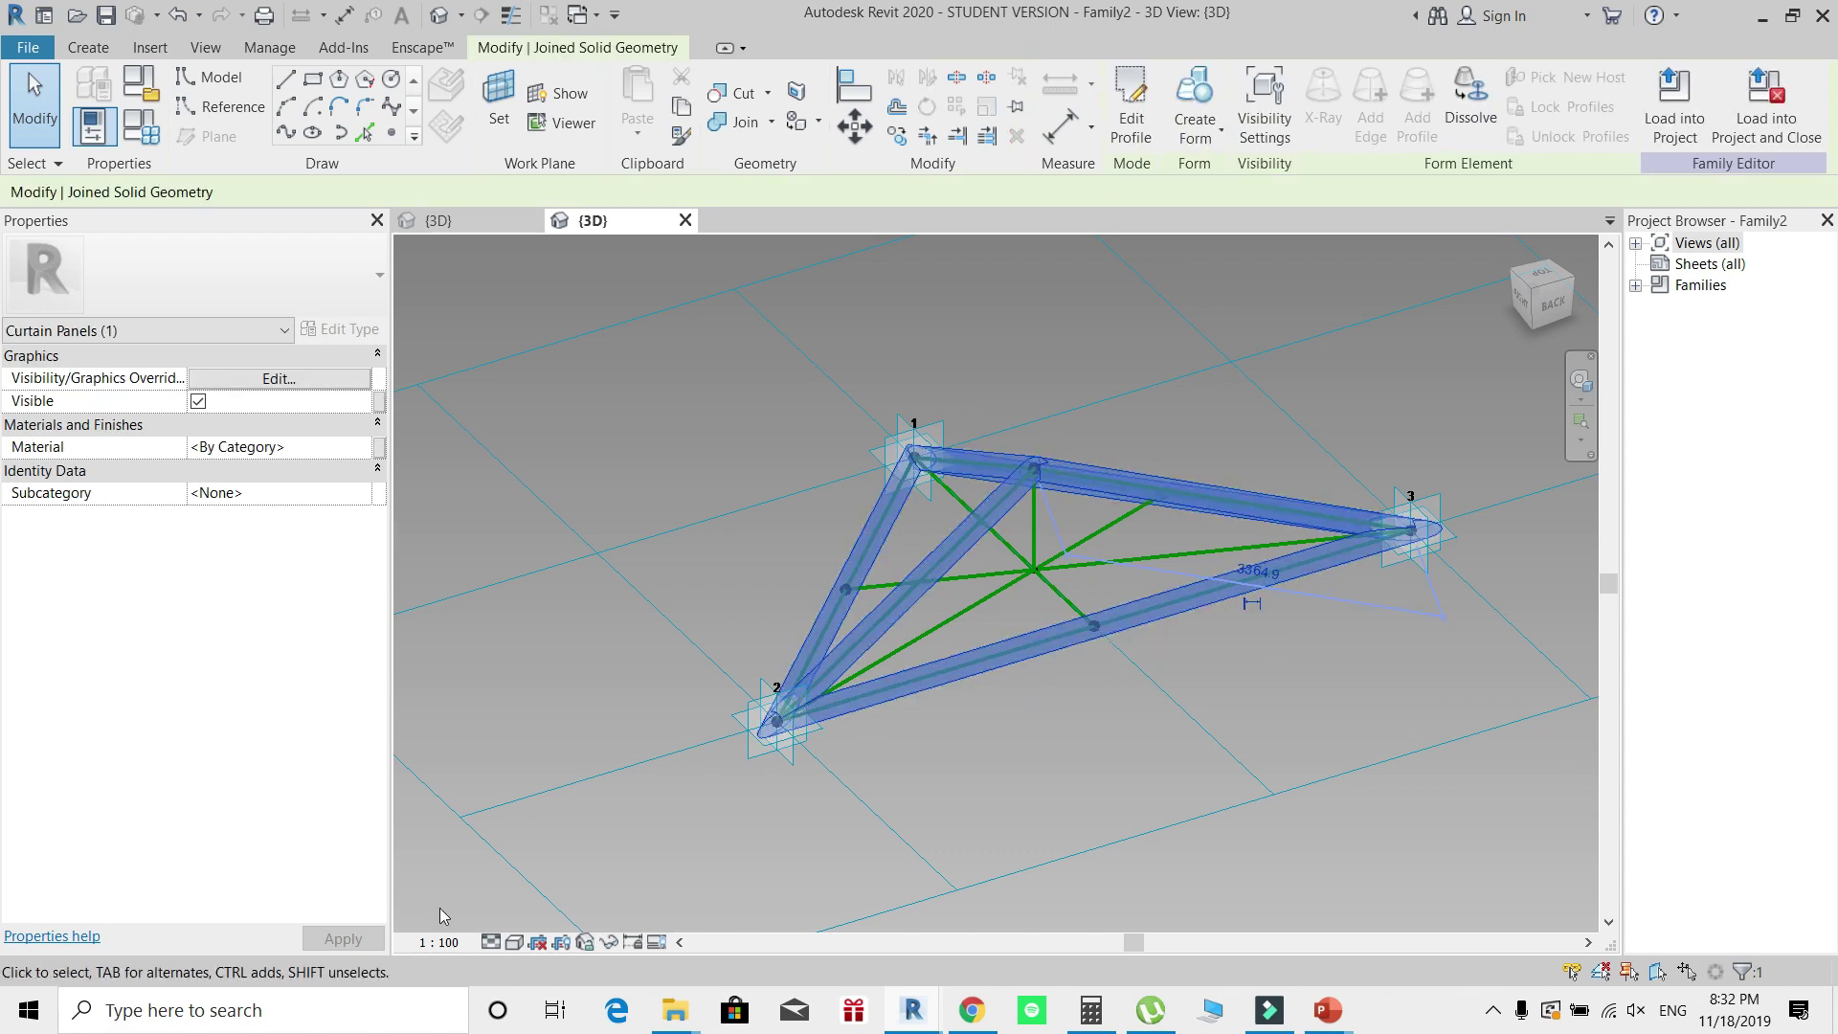
pyautogui.click(613, 947)
pyautogui.click(675, 909)
pyautogui.keyDown('shift'); pyautogui.moveTo(675, 909); pyautogui.dragTo(1147, 573, button='middle'); pyautogui.keyUp('shift')
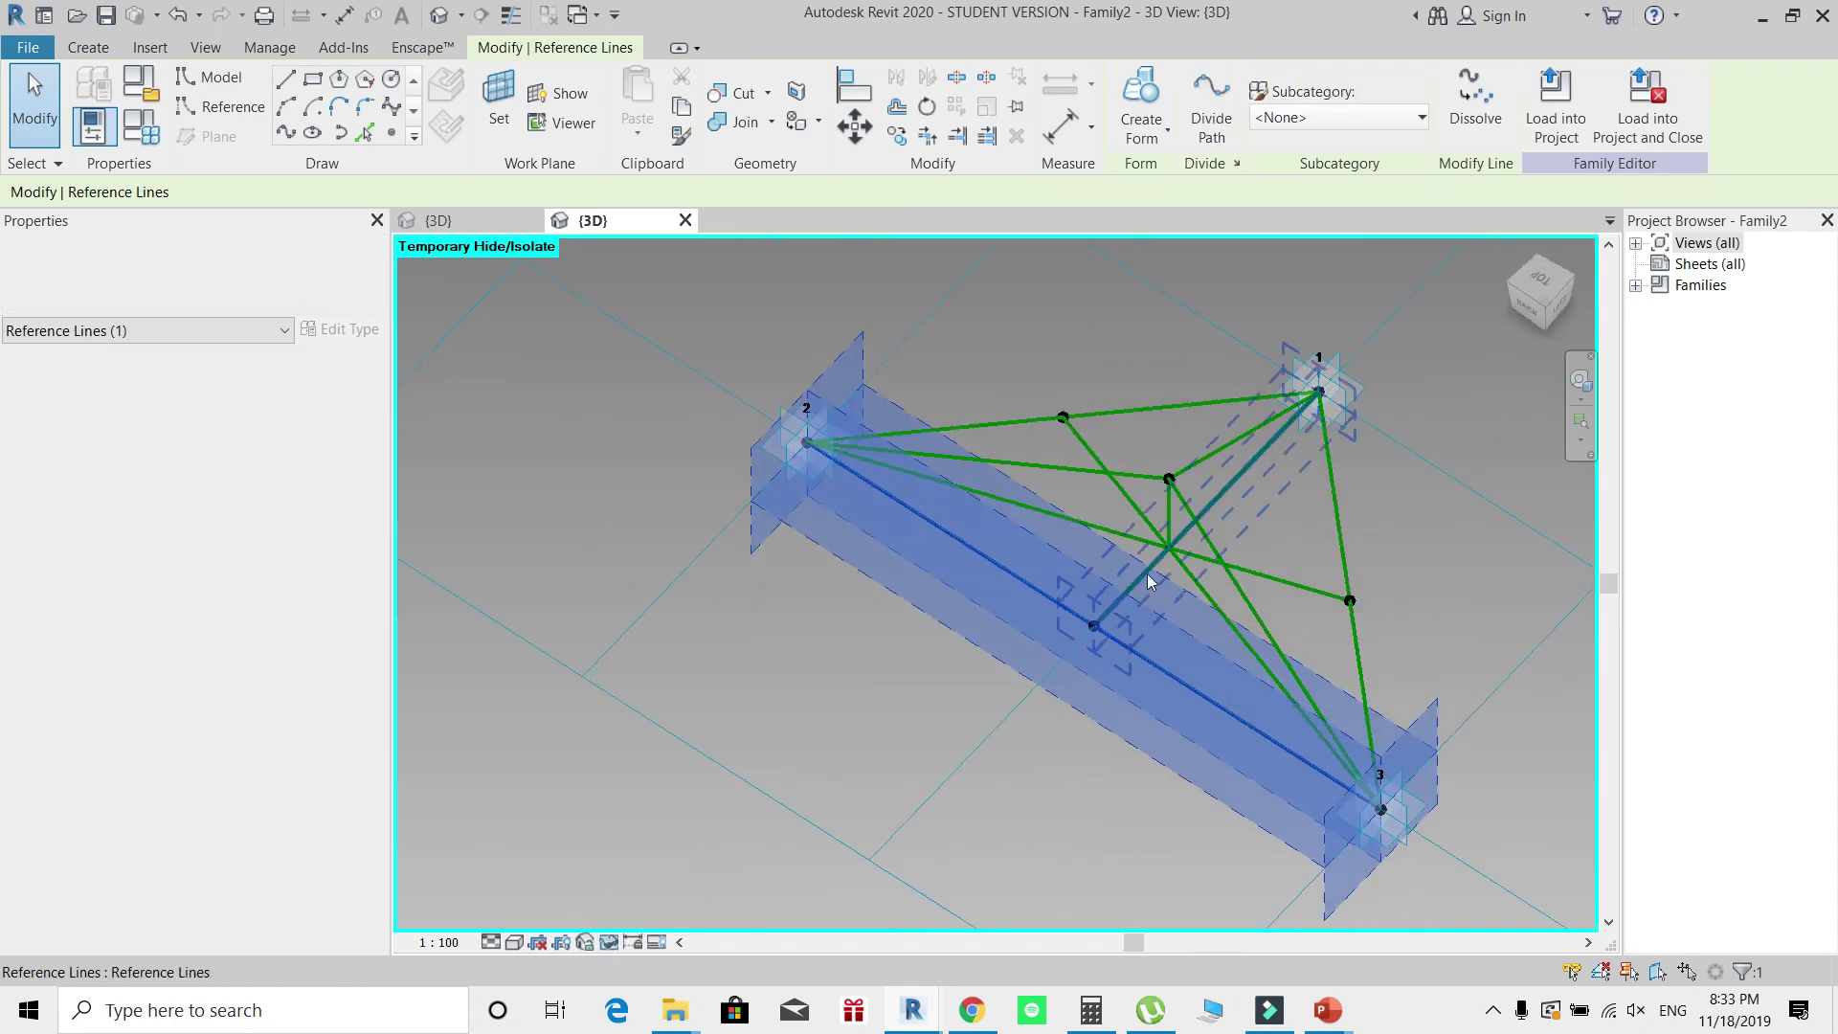
# Step: Create a flat triangular surface form from the three reference lines connecting point 2, point 3 and the raised apex
pyautogui.click(1200, 538)
pyautogui.keyDown('ctrl'); pyautogui.click(1094, 469); pyautogui.keyUp('ctrl')
pyautogui.keyDown('ctrl'); pyautogui.click(1214, 509); pyautogui.keyUp('ctrl')
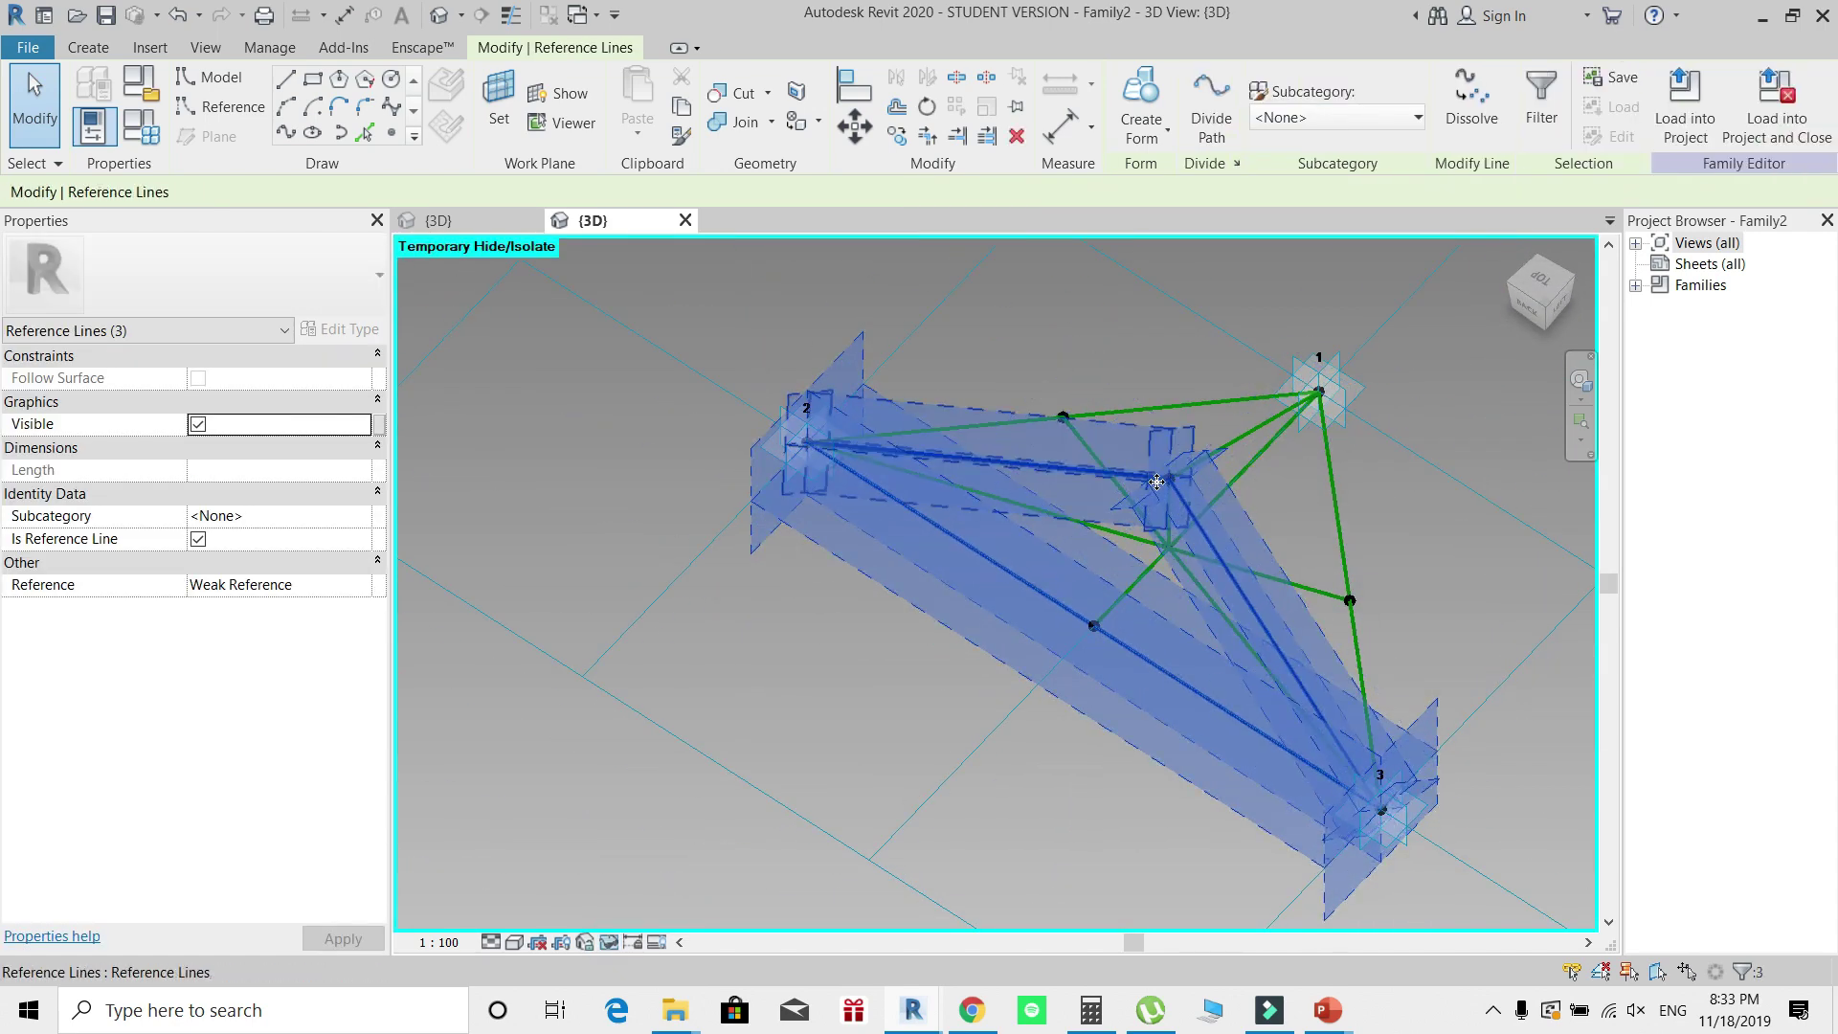
pyautogui.click(1141, 105)
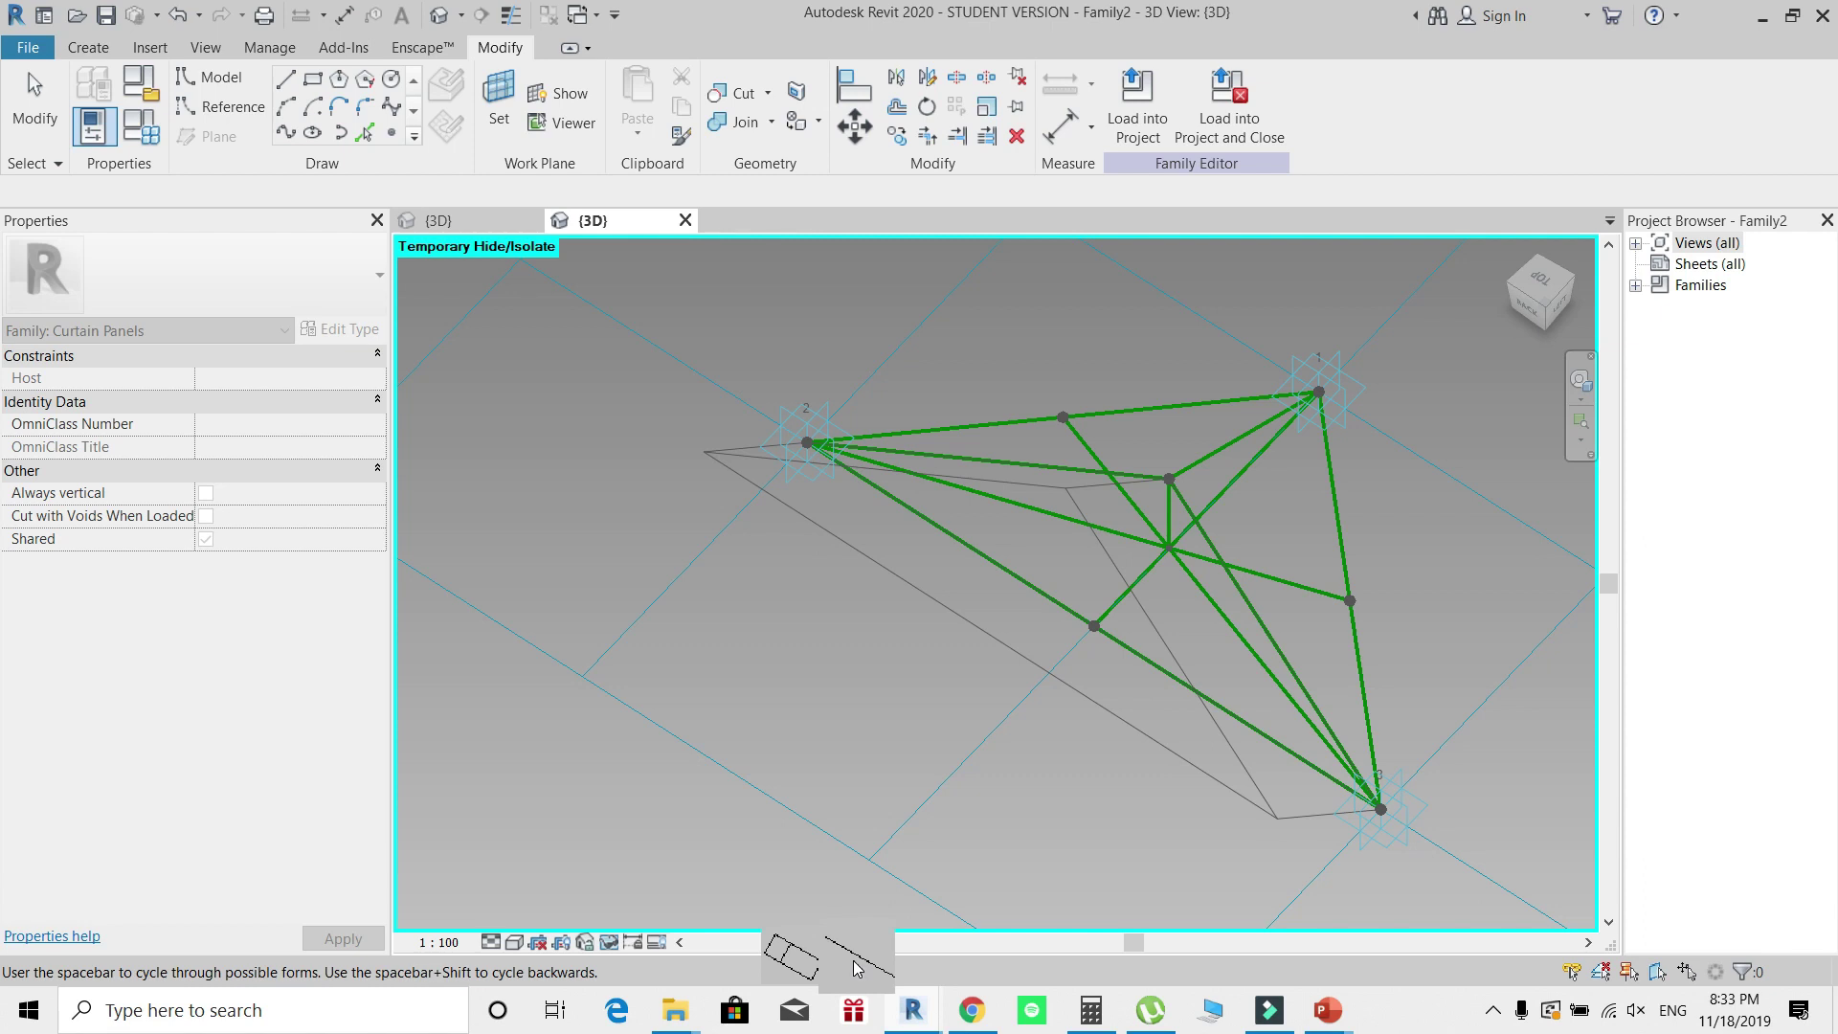
pyautogui.click(857, 968)
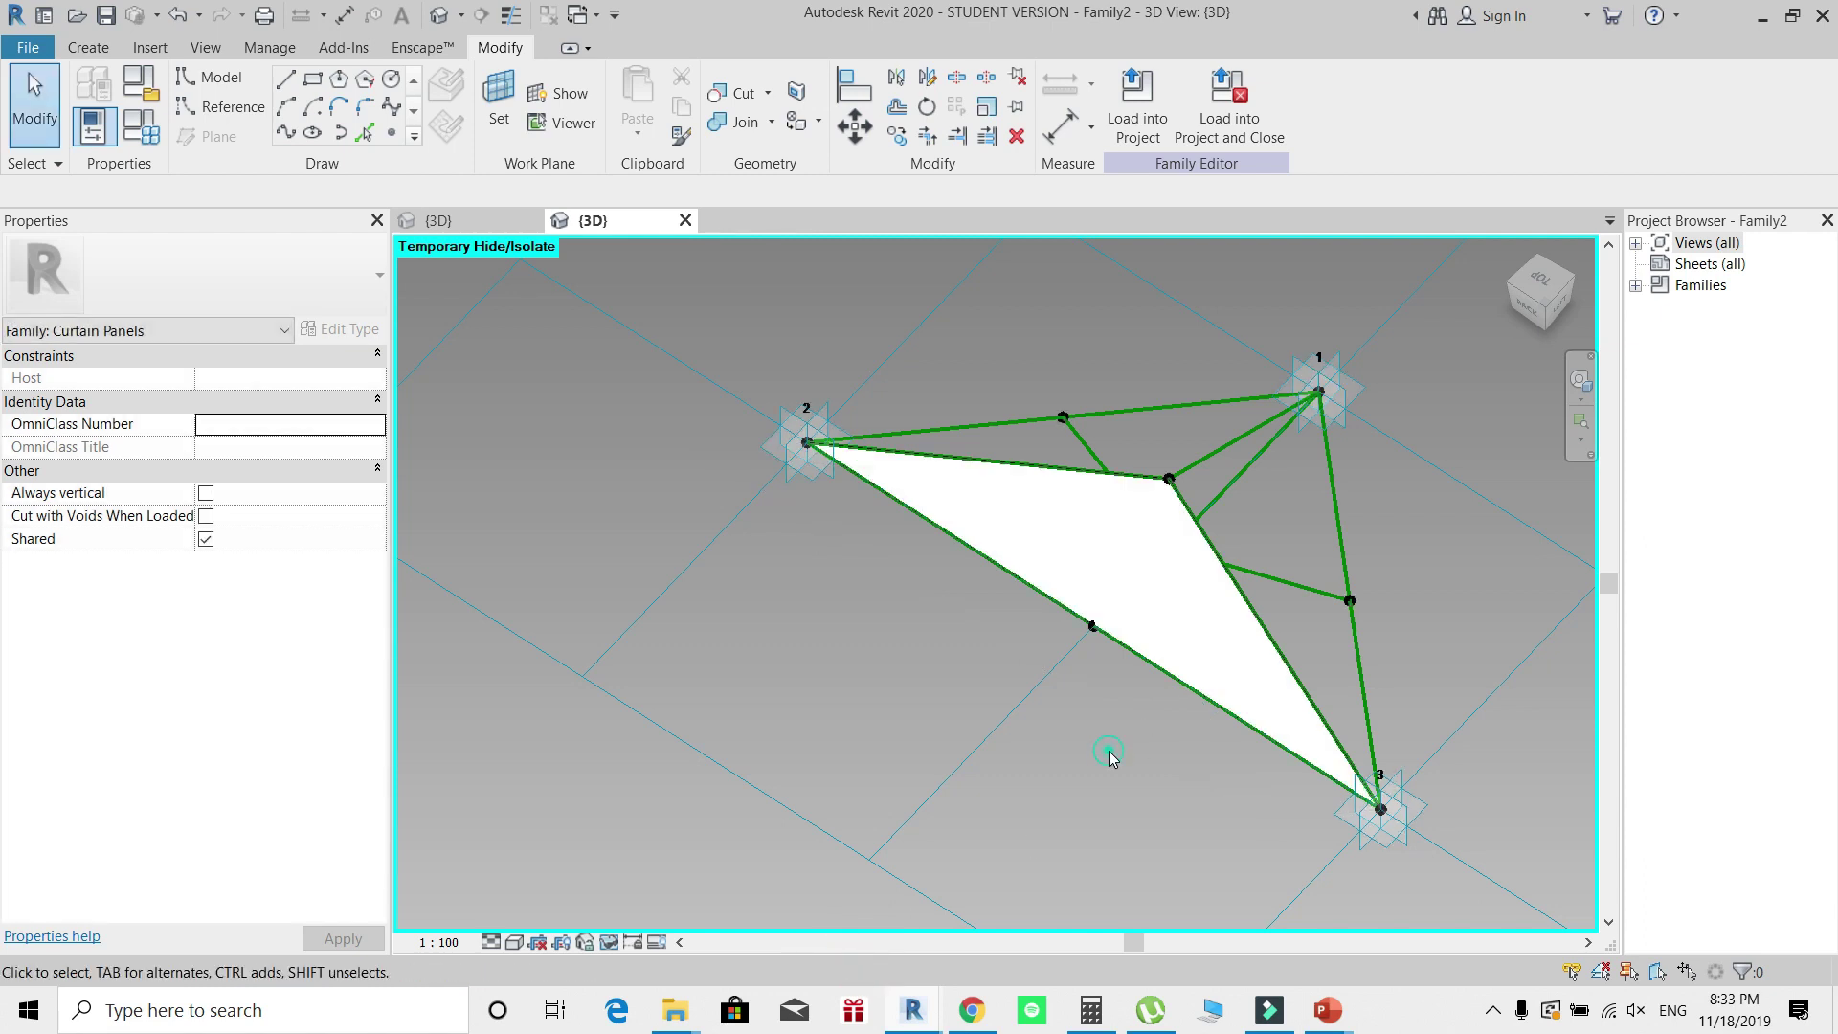
# Step: Create a second triangular surface form from the three reference lines connecting point 1, point 3 and the apex
pyautogui.moveTo(1197, 691); pyautogui.dragTo(1005, 710, button='middle')
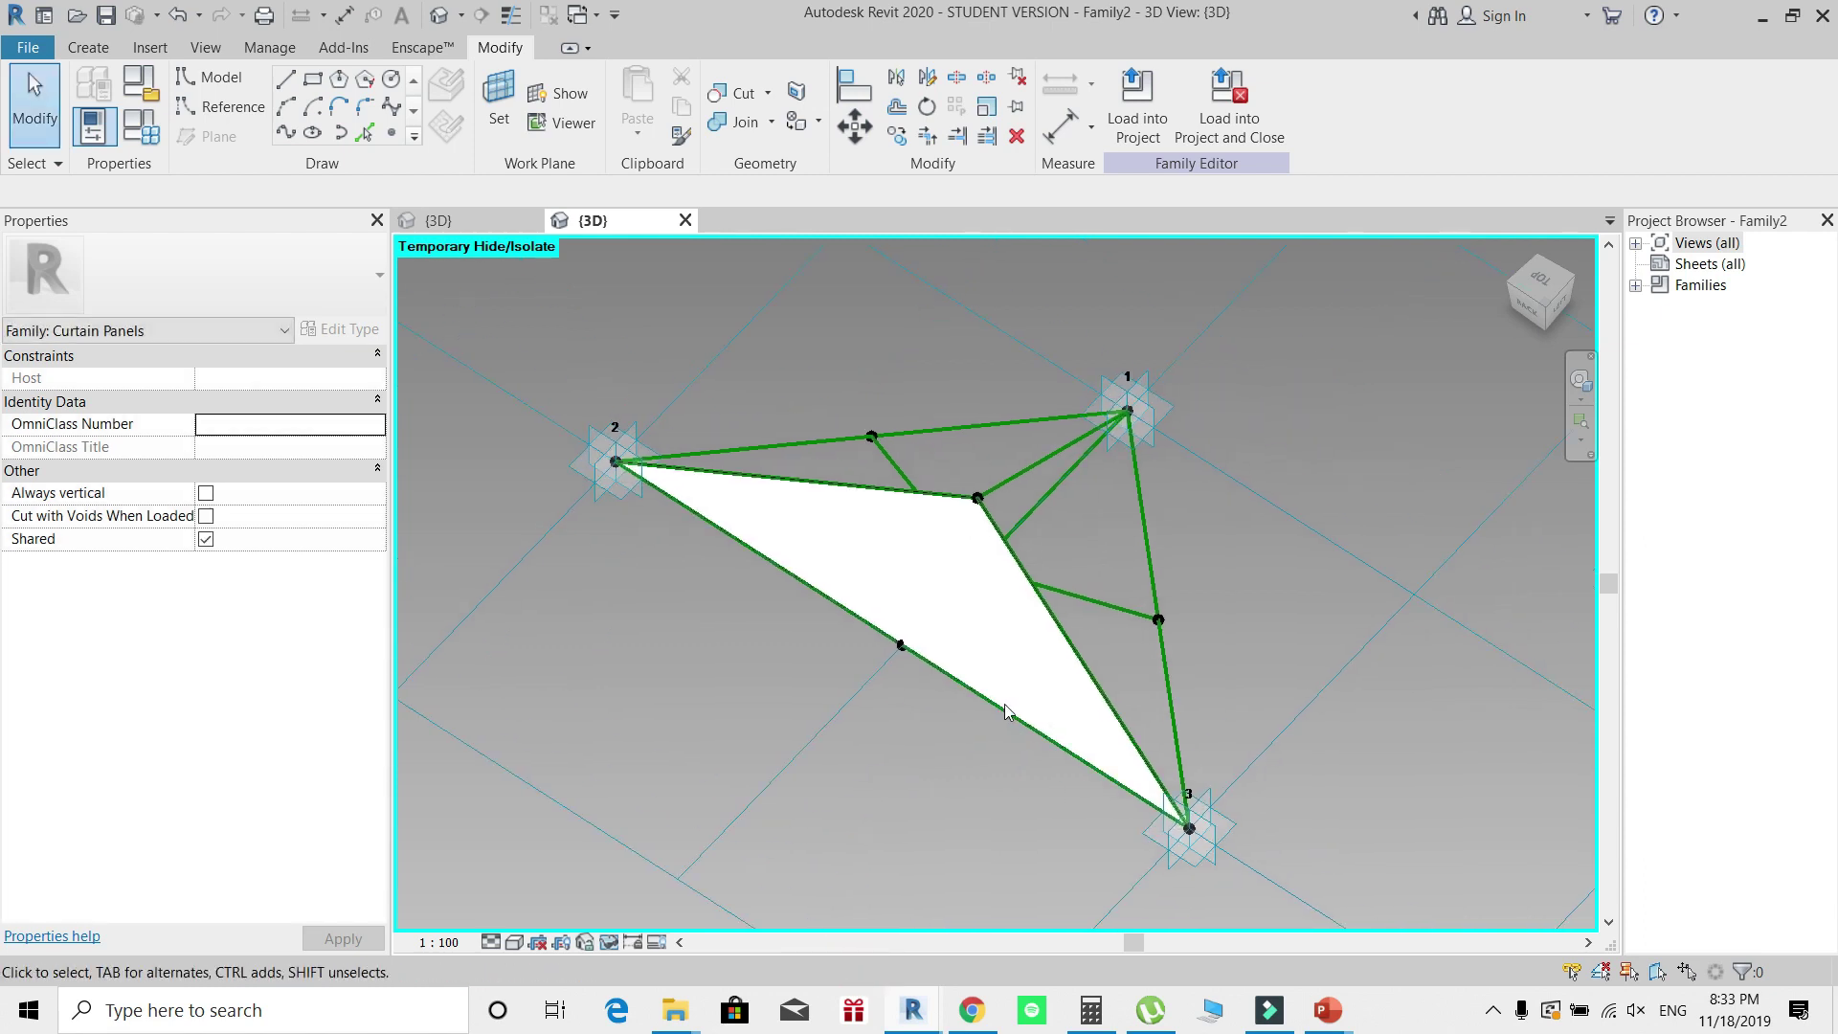
pyautogui.click(1144, 536)
pyautogui.keyDown('ctrl'); pyautogui.click(1053, 455); pyautogui.keyUp('ctrl')
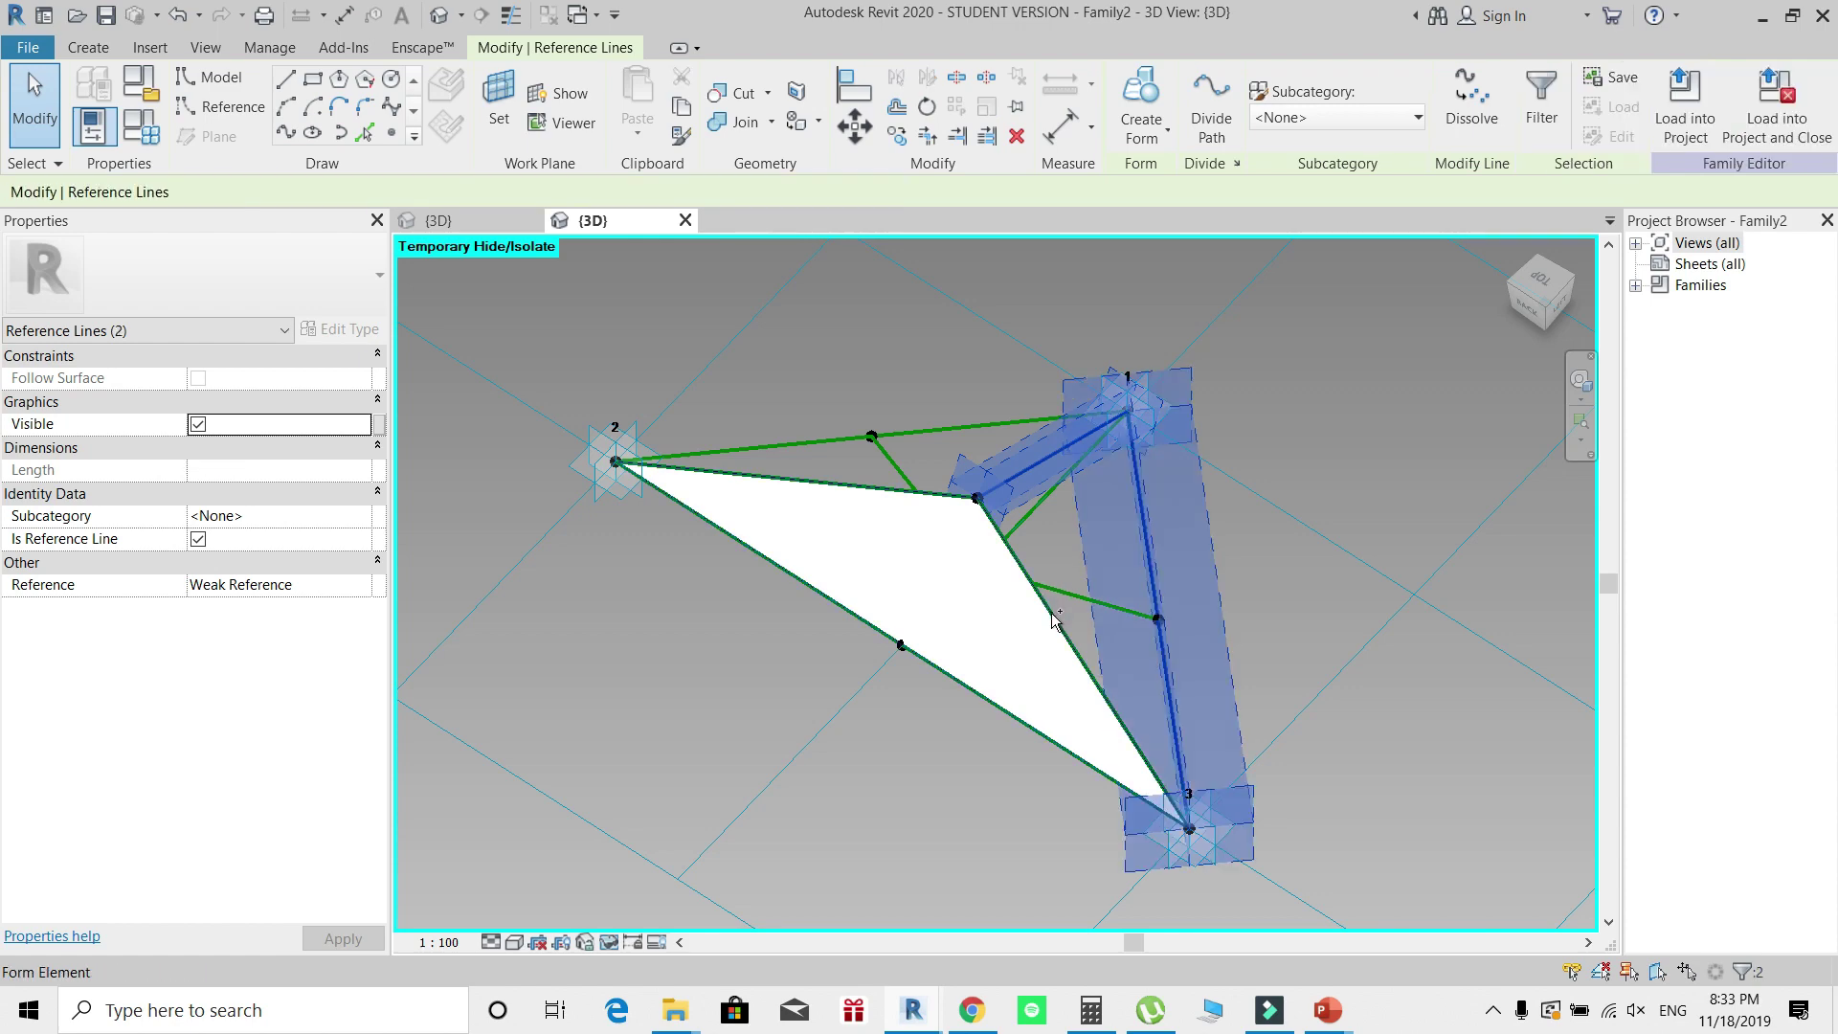
pyautogui.keyDown('ctrl'); pyautogui.click(1081, 660); pyautogui.keyUp('ctrl')
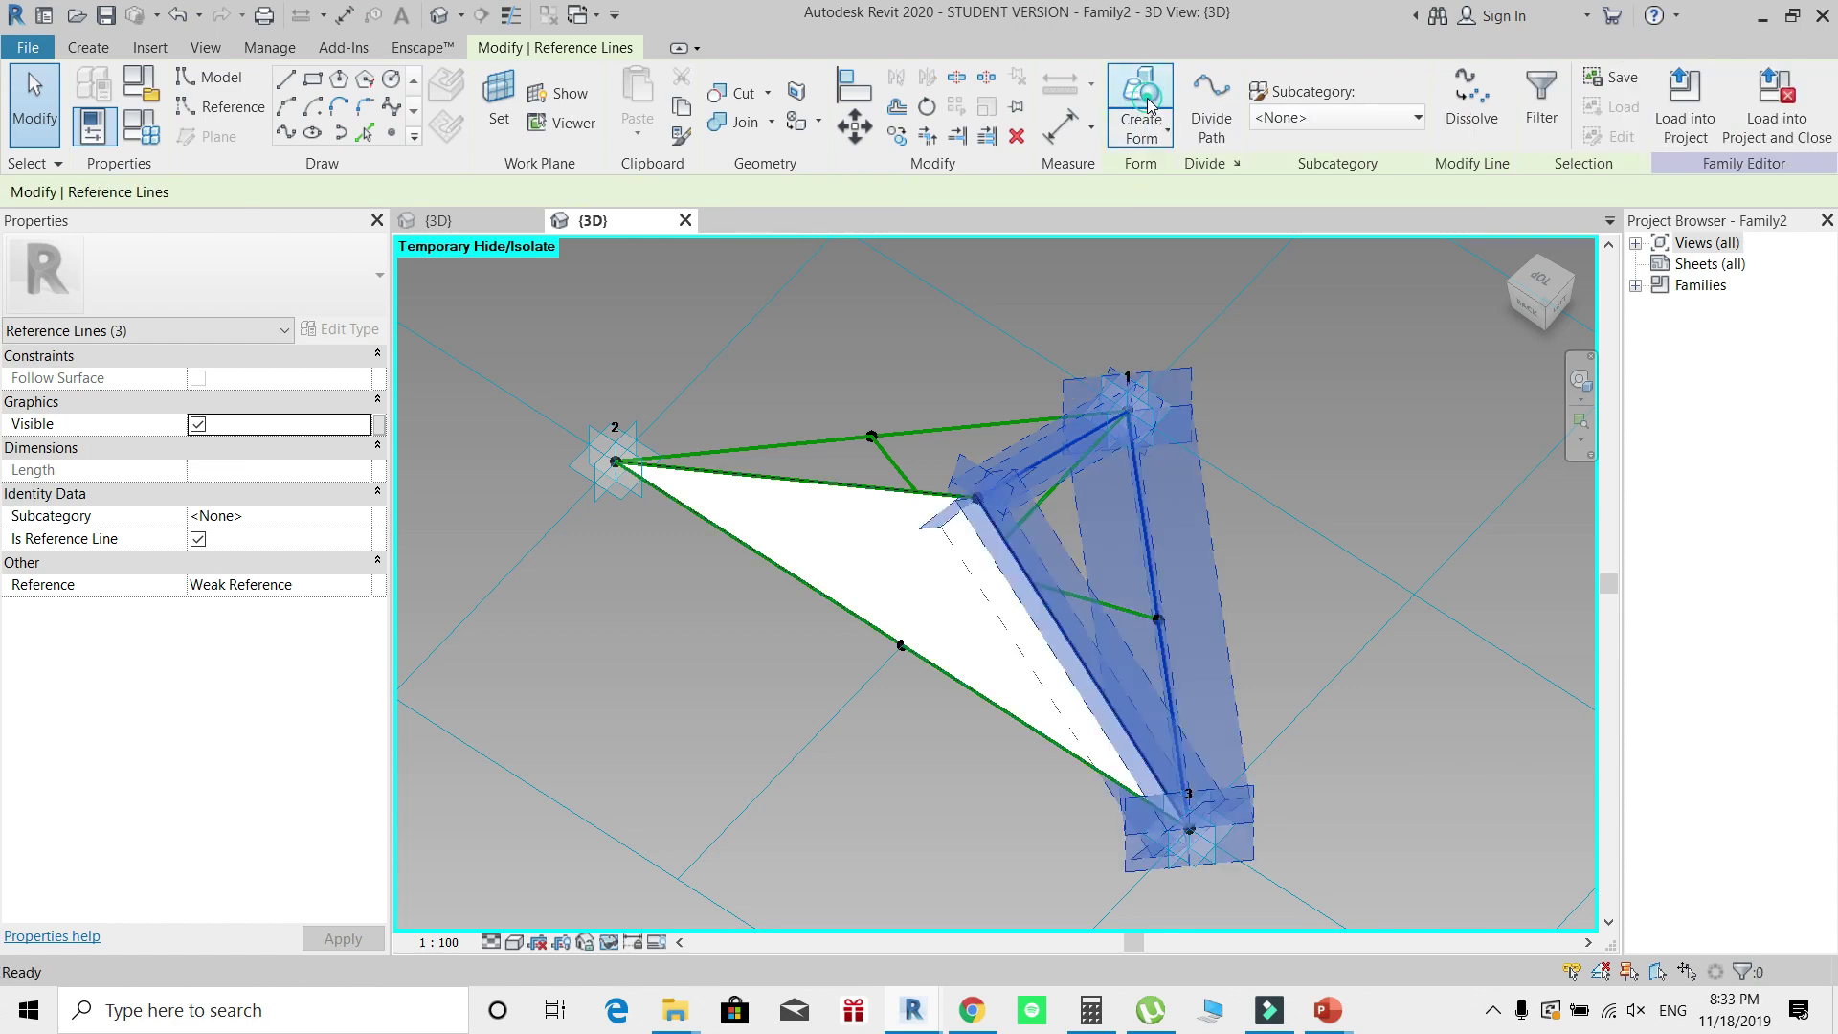
pyautogui.click(1142, 106)
pyautogui.click(996, 895)
# Step: Assign the Glass material to the three triangular surface forms between the tubes
pyautogui.keyDown('shift'); pyautogui.moveTo(995, 895); pyautogui.dragTo(1048, 572, button='middle'); pyautogui.keyUp('shift')
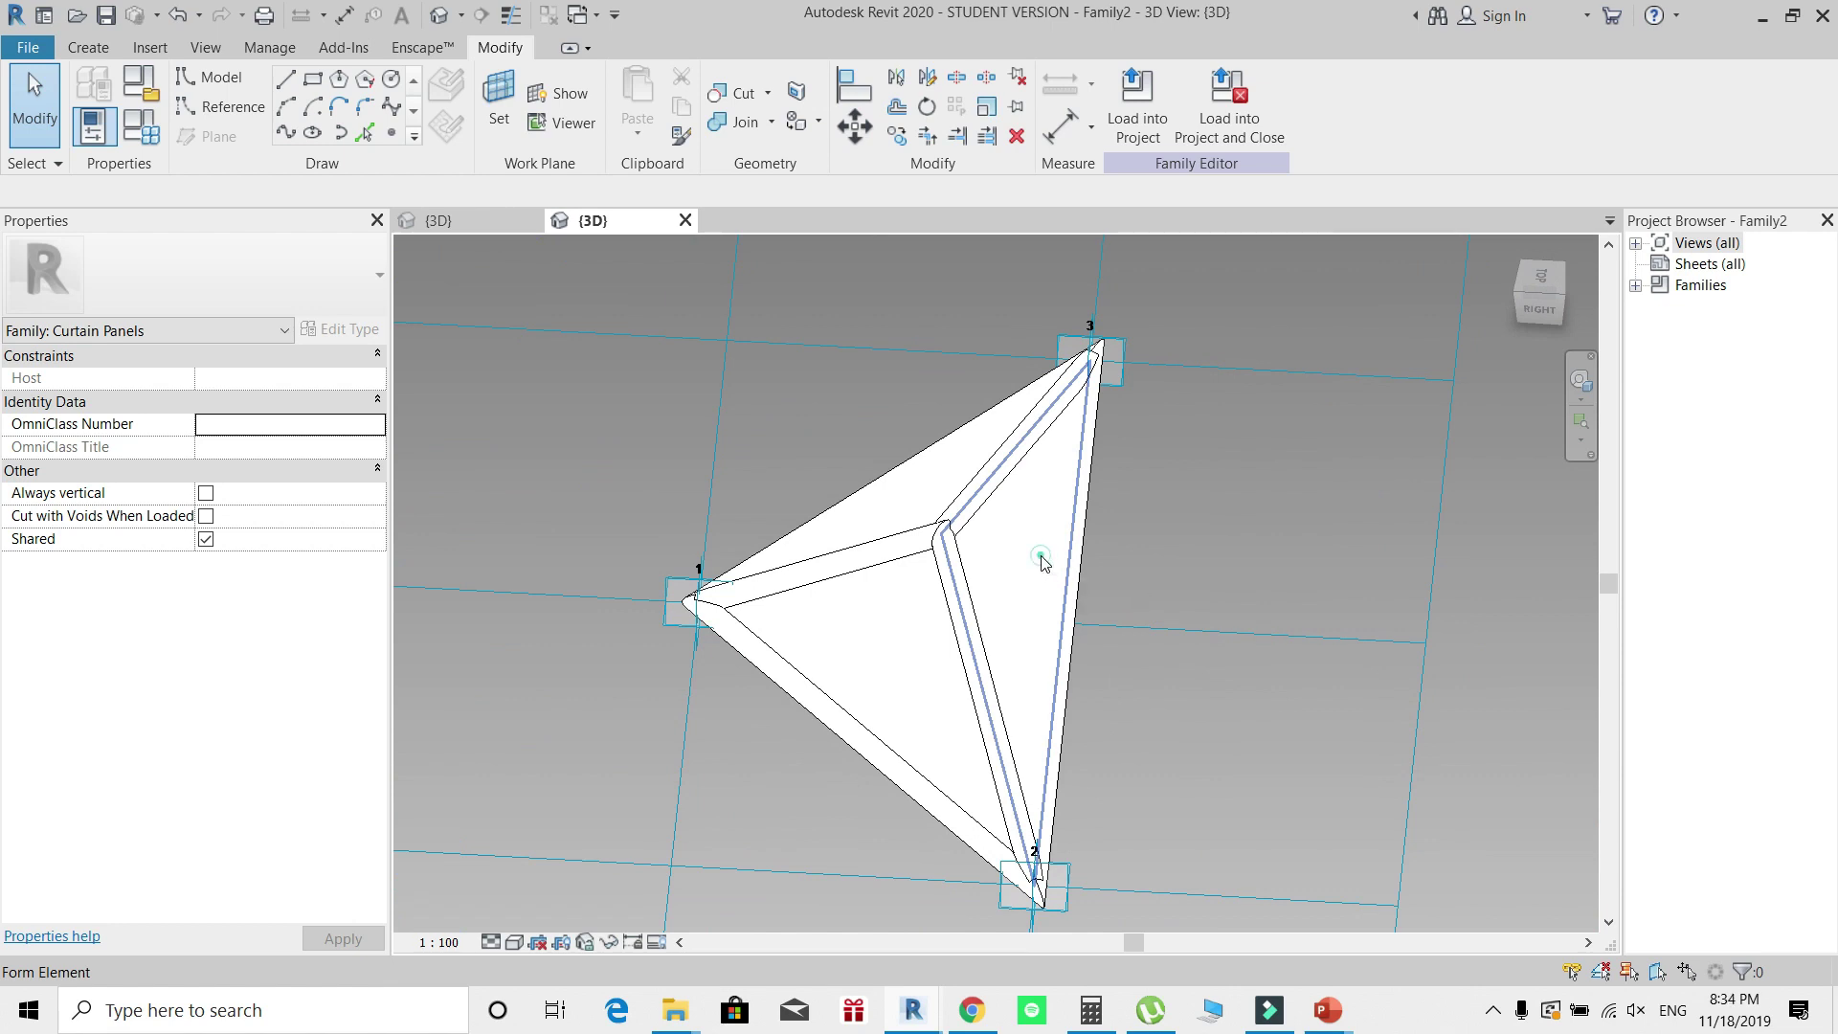
pyautogui.click(1033, 553)
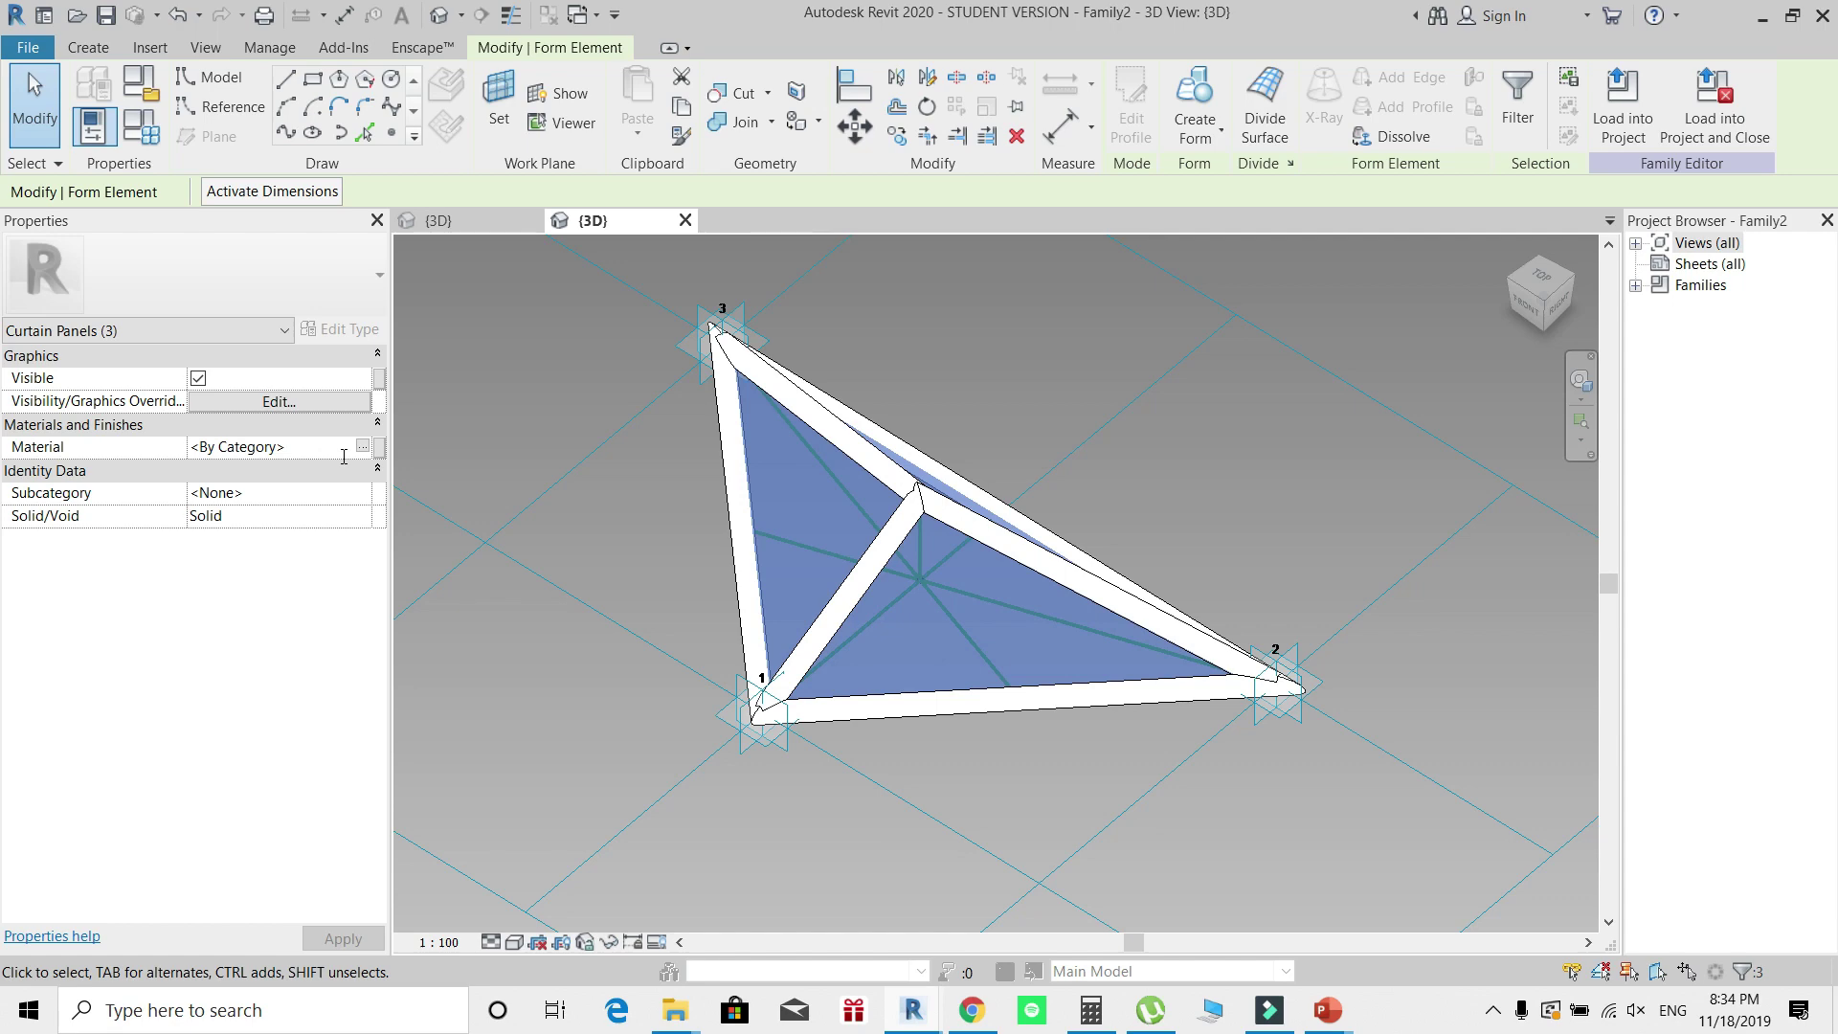
pyautogui.click(361, 447)
pyautogui.click(559, 60)
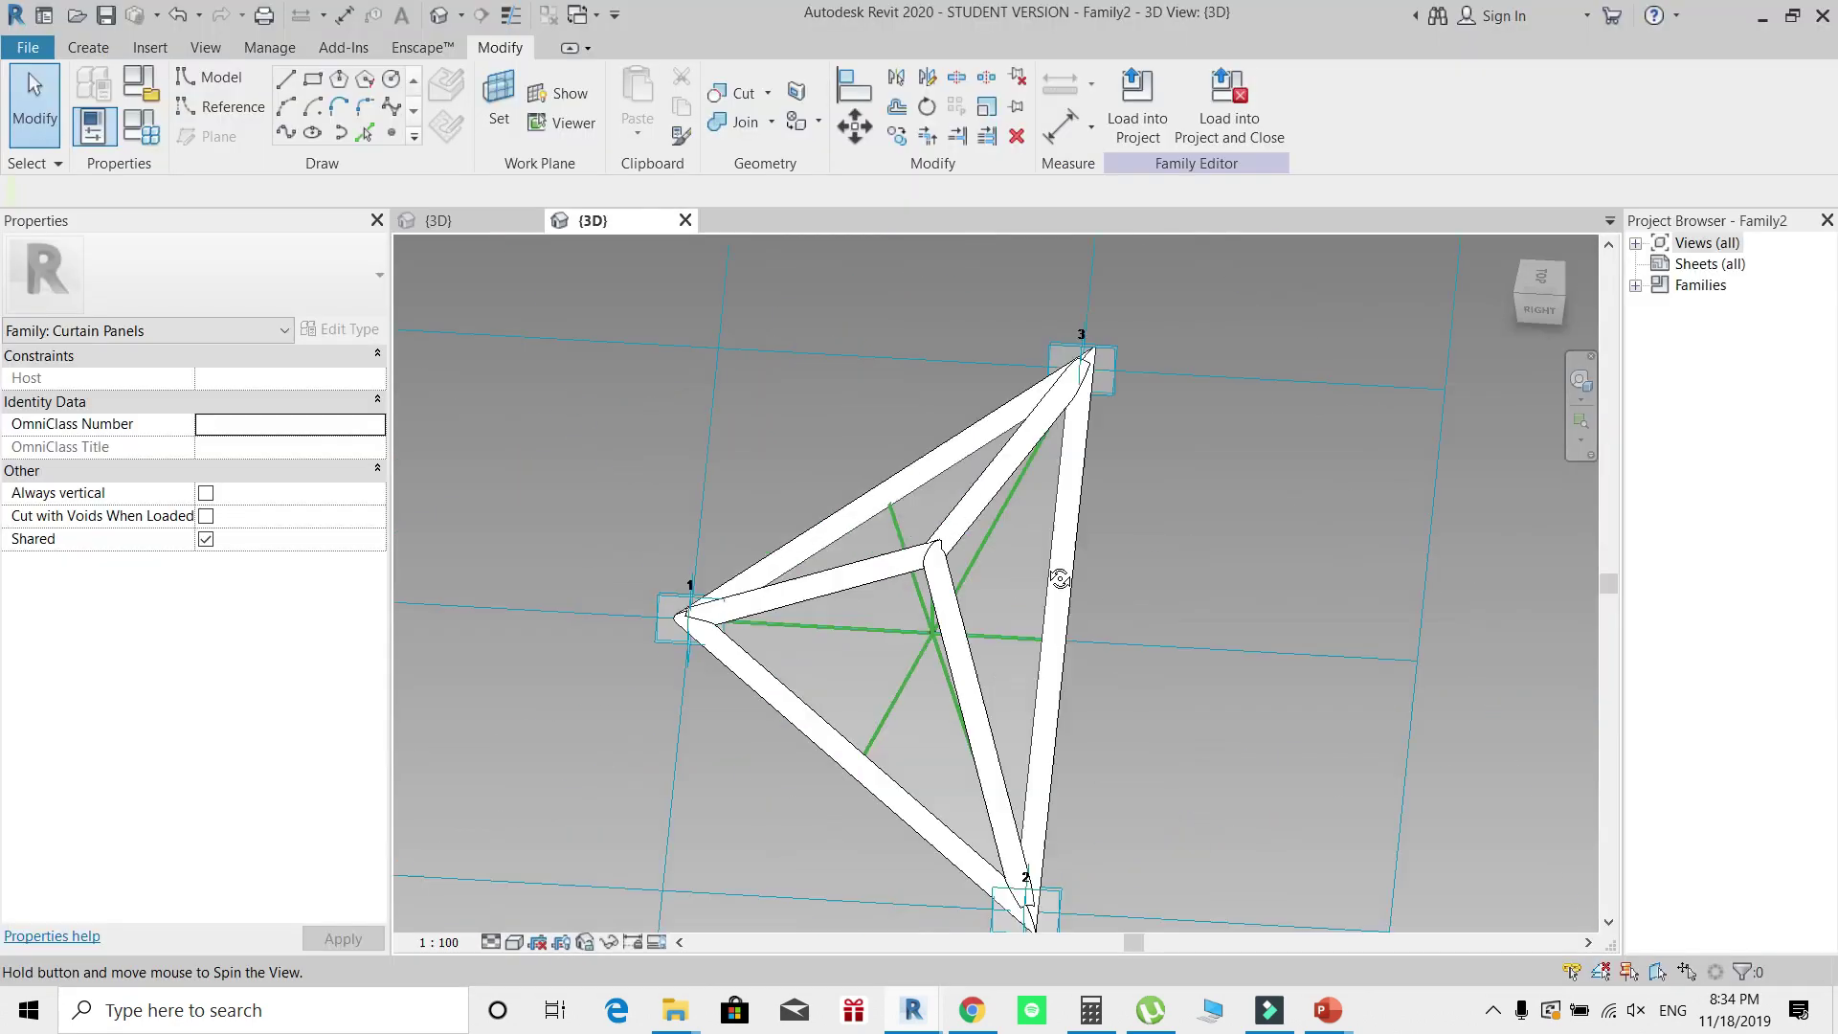
# Step: Search the material library for "alumi" and assign the aluminium material to the entire joined tubular frame
pyautogui.click(1054, 574)
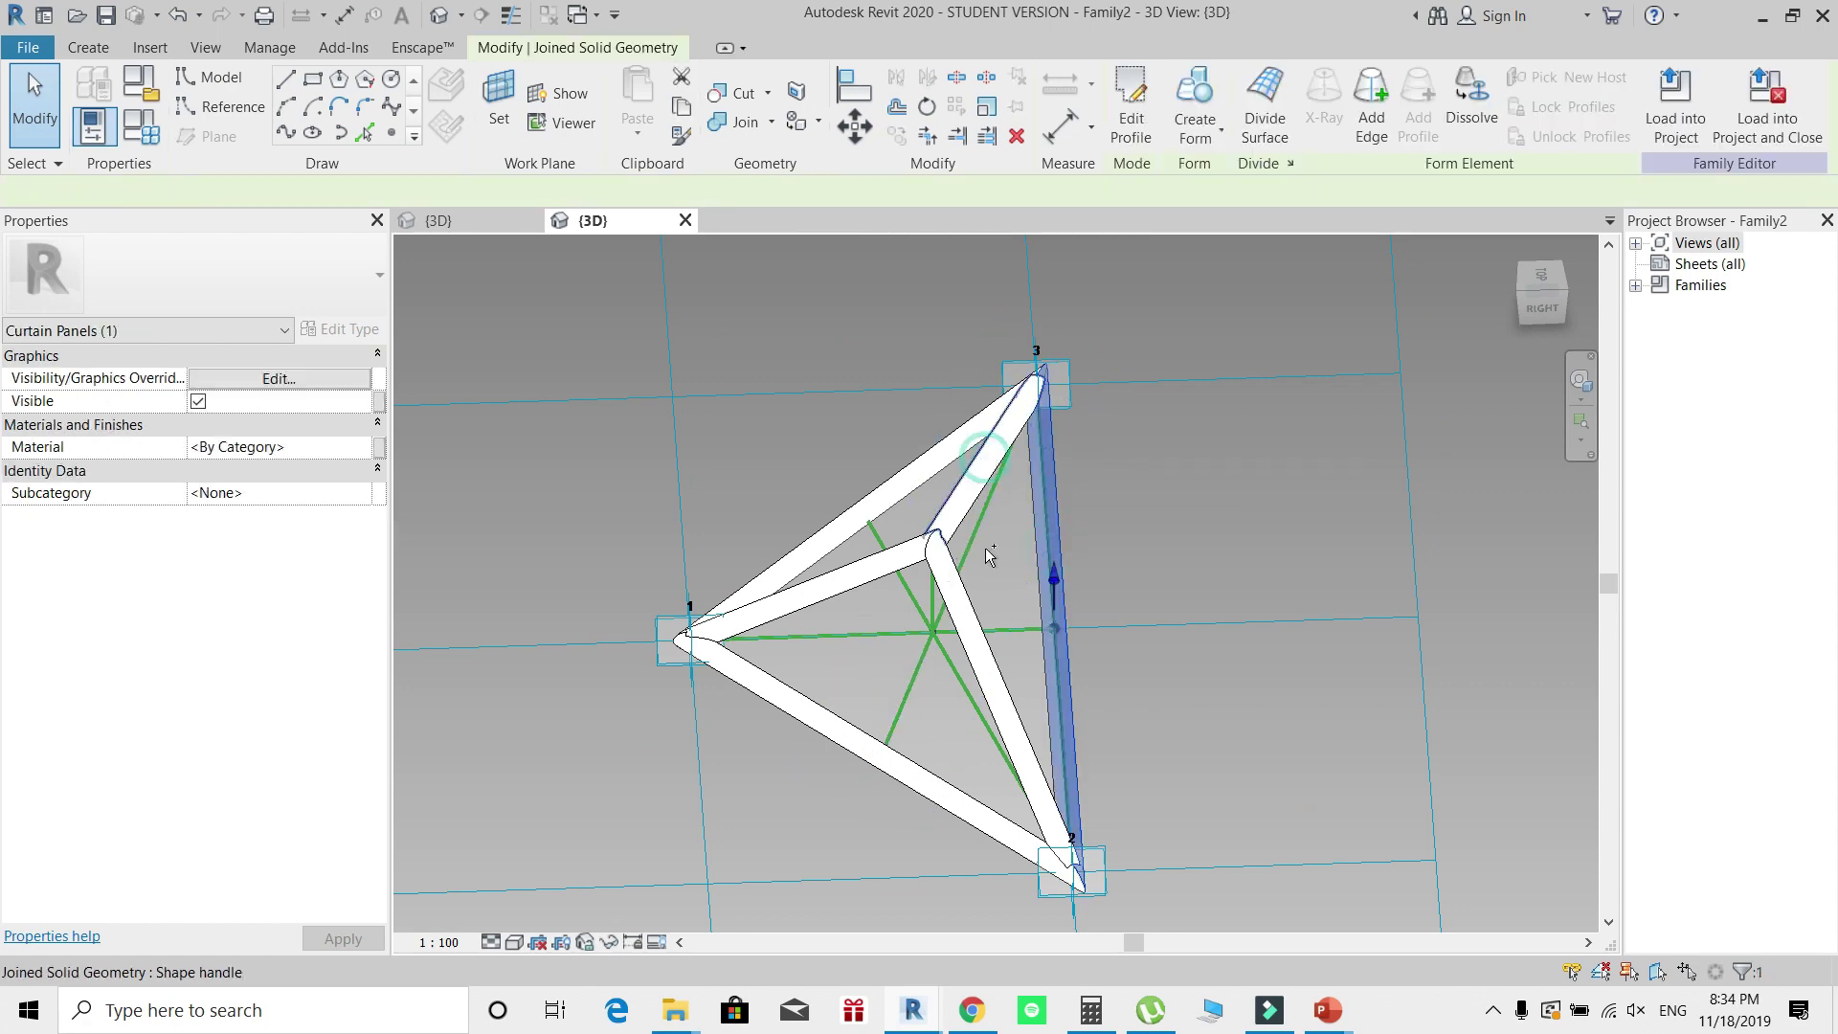
pyautogui.keyDown('ctrl'); pyautogui.click(986, 450); pyautogui.keyUp('ctrl')
pyautogui.keyDown('ctrl'); pyautogui.click(853, 583); pyautogui.keyUp('ctrl')
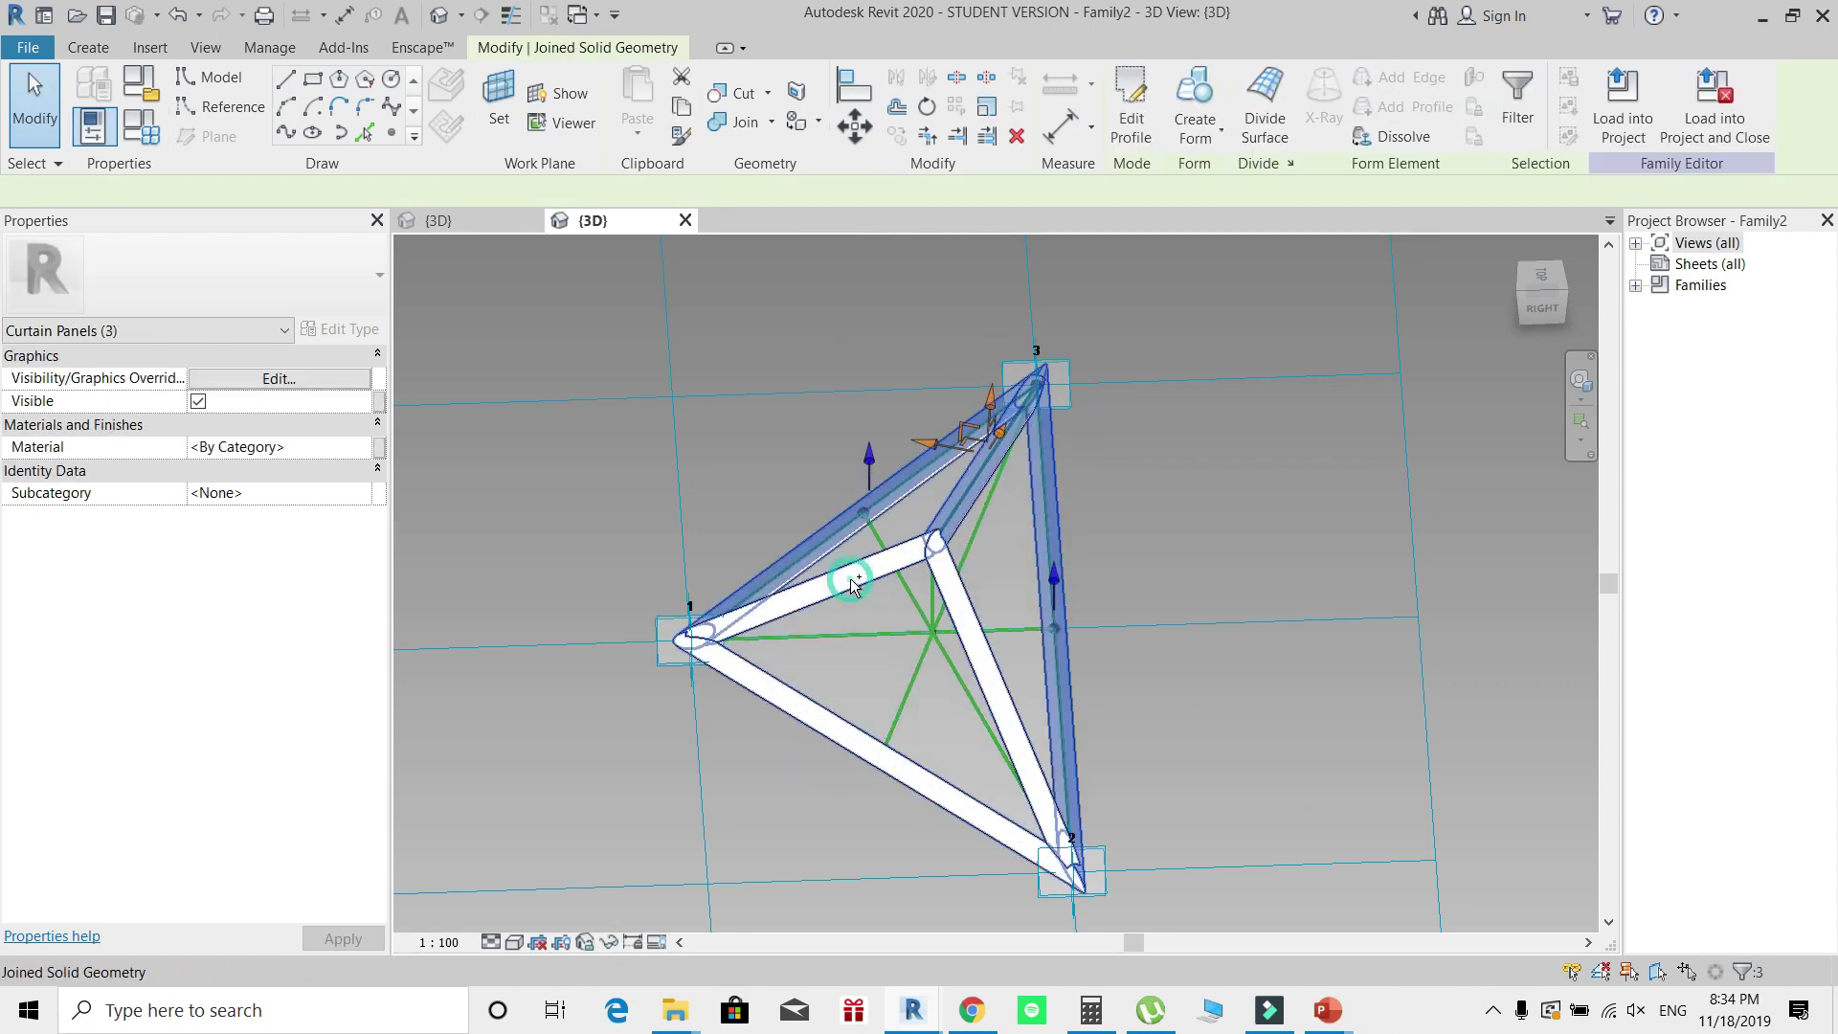
pyautogui.click(853, 583)
pyautogui.keyDown('shift'); pyautogui.moveTo(1116, 704); pyautogui.dragTo(1039, 599, button='middle'); pyautogui.keyUp('shift')
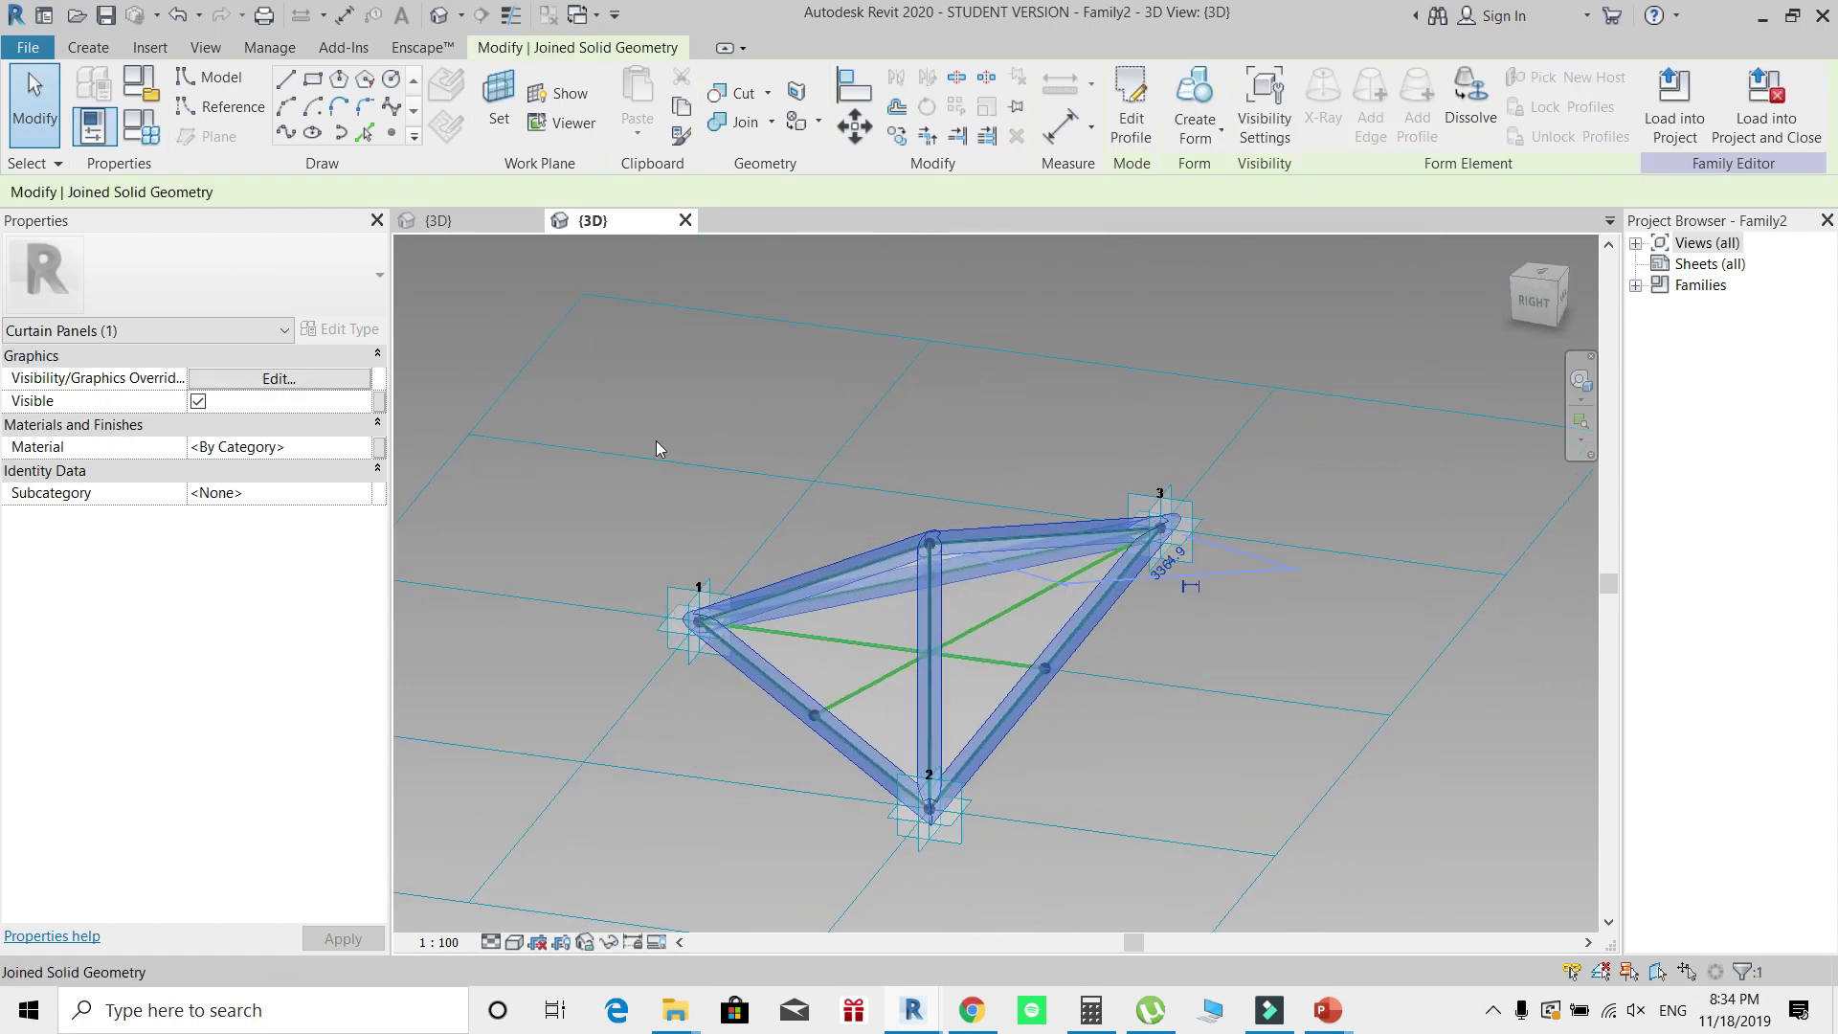
pyautogui.click(363, 448)
pyautogui.click(368, 448)
pyautogui.write('alumi')
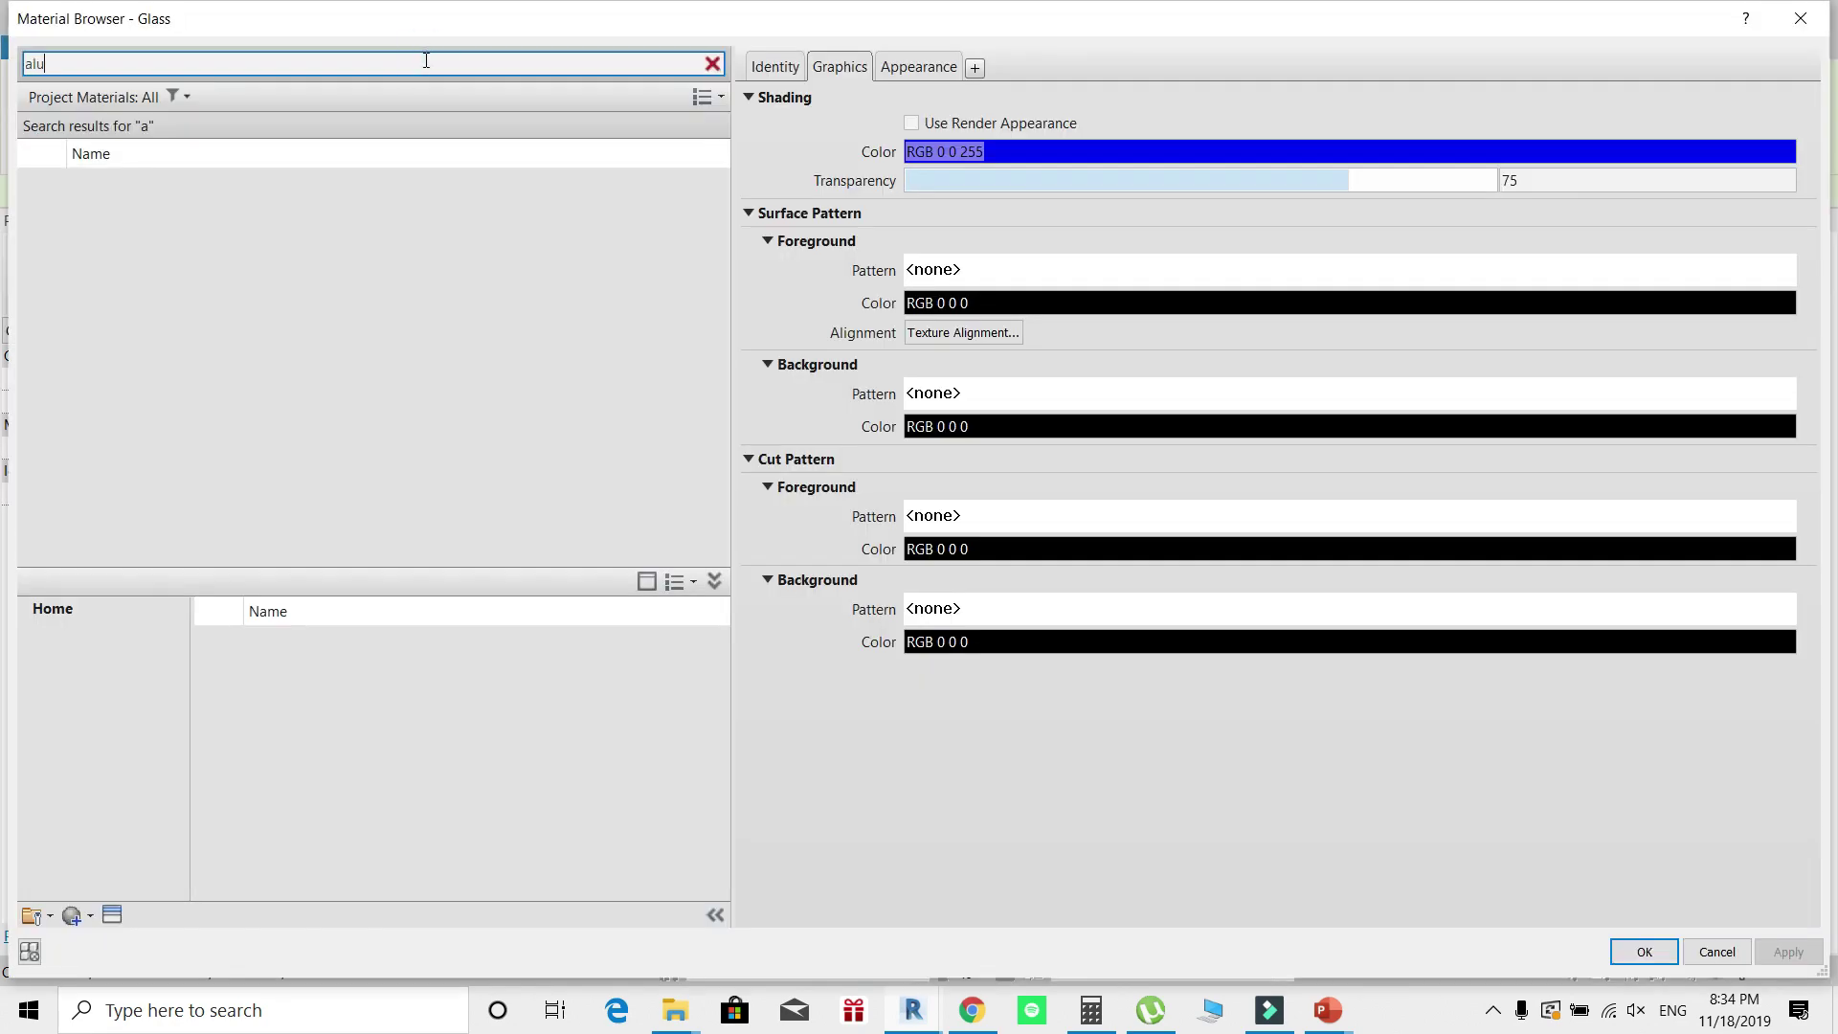
pyautogui.click(353, 644)
pyautogui.press('Return')
pyautogui.press('Escape')
pyautogui.keyDown('shift'); pyautogui.moveTo(1245, 670); pyautogui.dragTo(1204, 620, button='middle'); pyautogui.keyUp('shift')
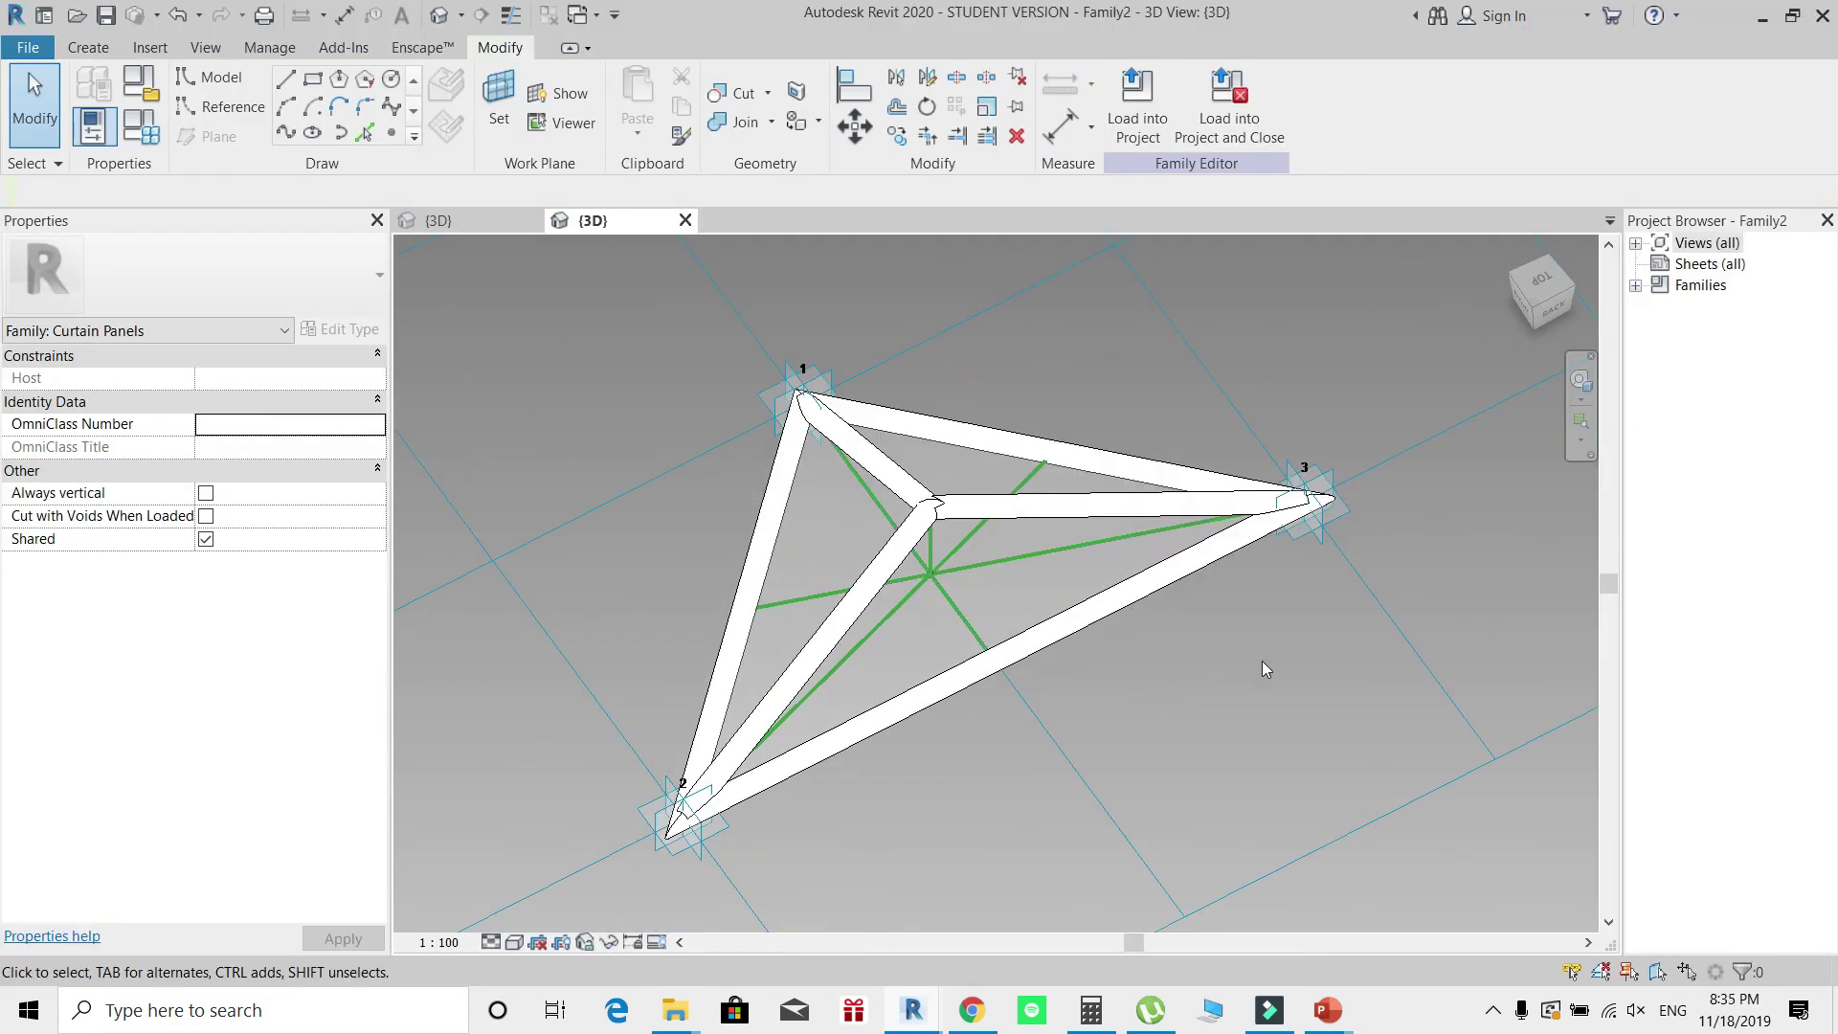
# Step: Save the curtain panel family as "Triangle 3D Panel" in the Curtain Panels from Masses folder
pyautogui.click(26, 49)
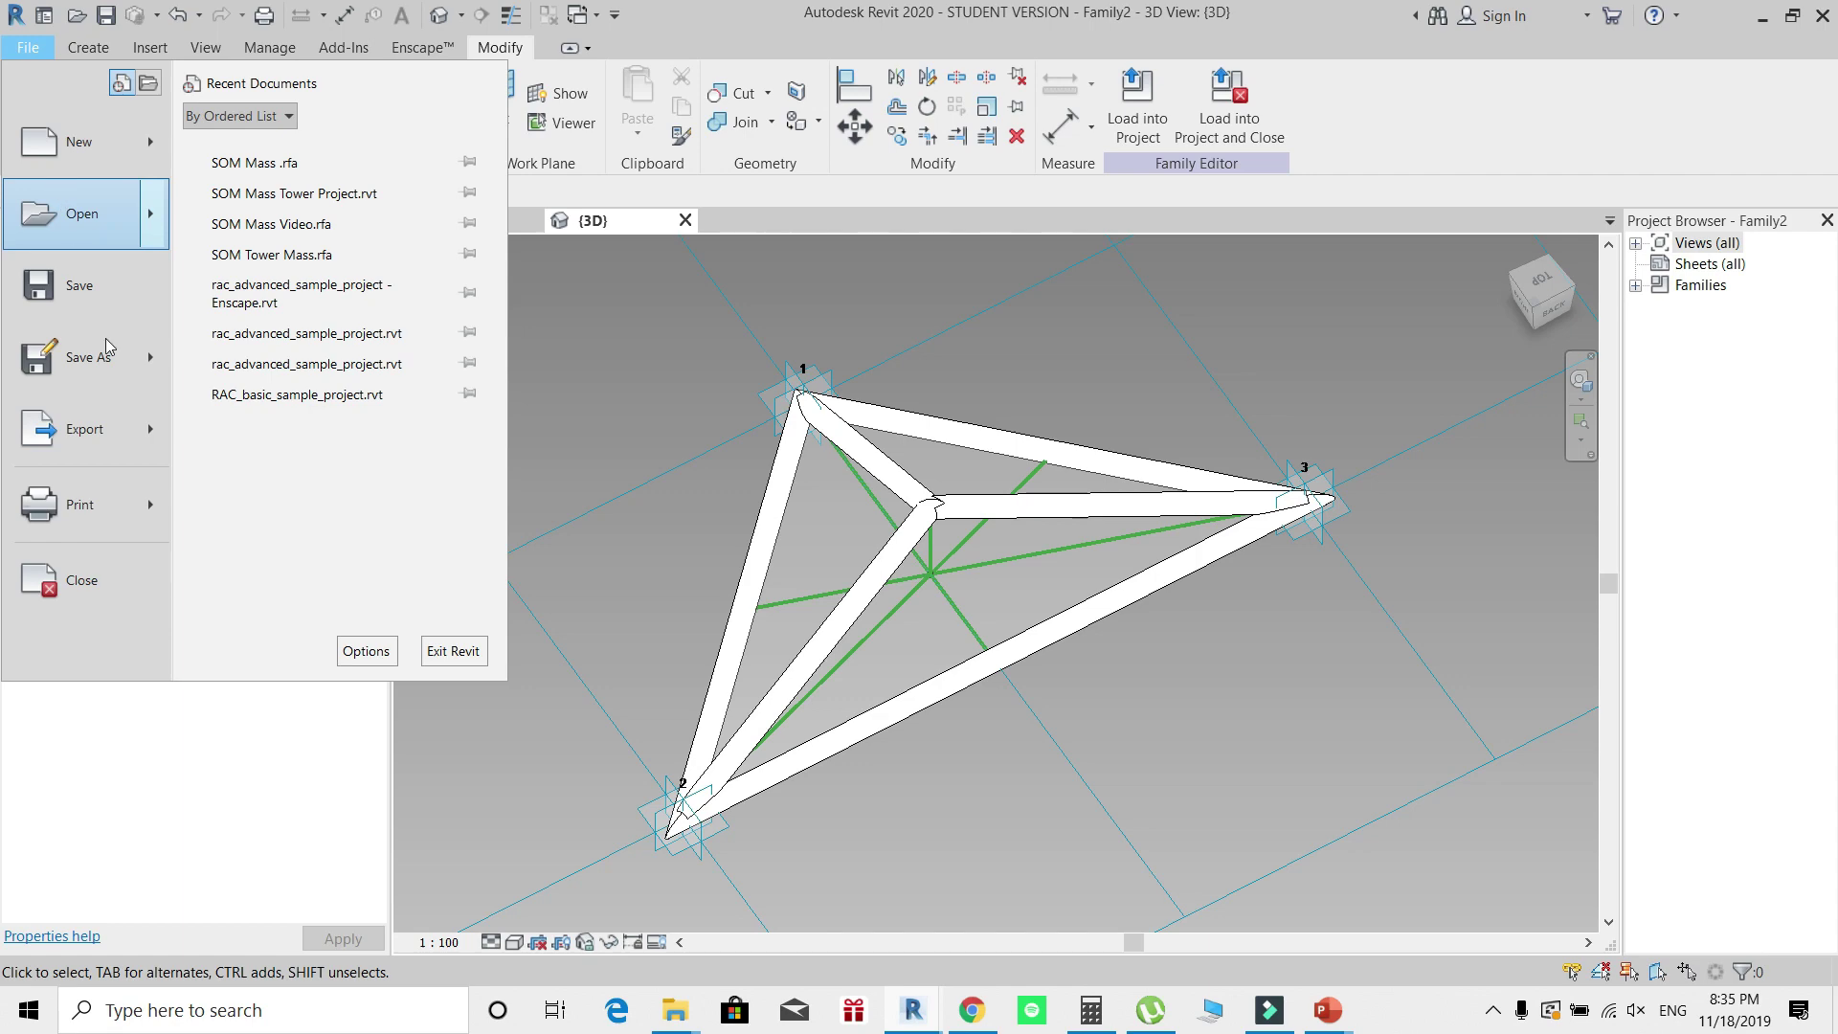
pyautogui.moveTo(115, 356)
pyautogui.click(285, 321)
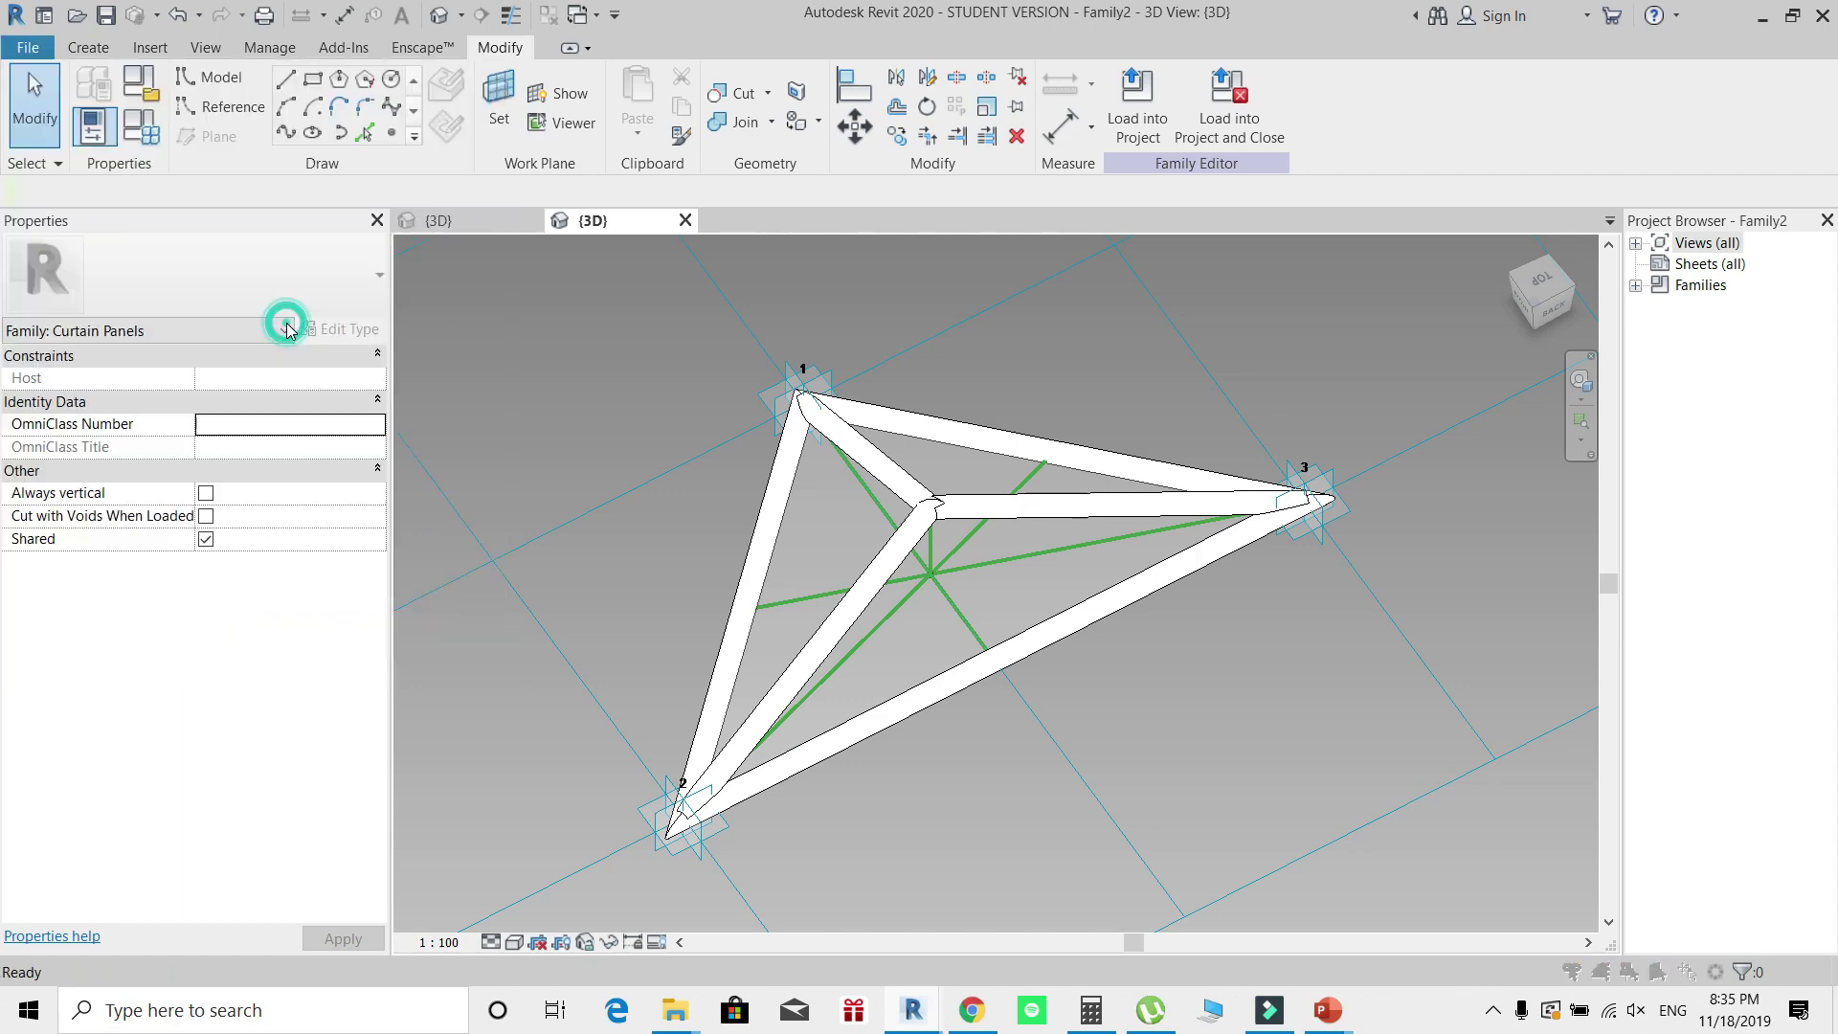
pyautogui.click(1479, 185)
pyautogui.click(1005, 344)
pyautogui.doubleClick(1042, 618)
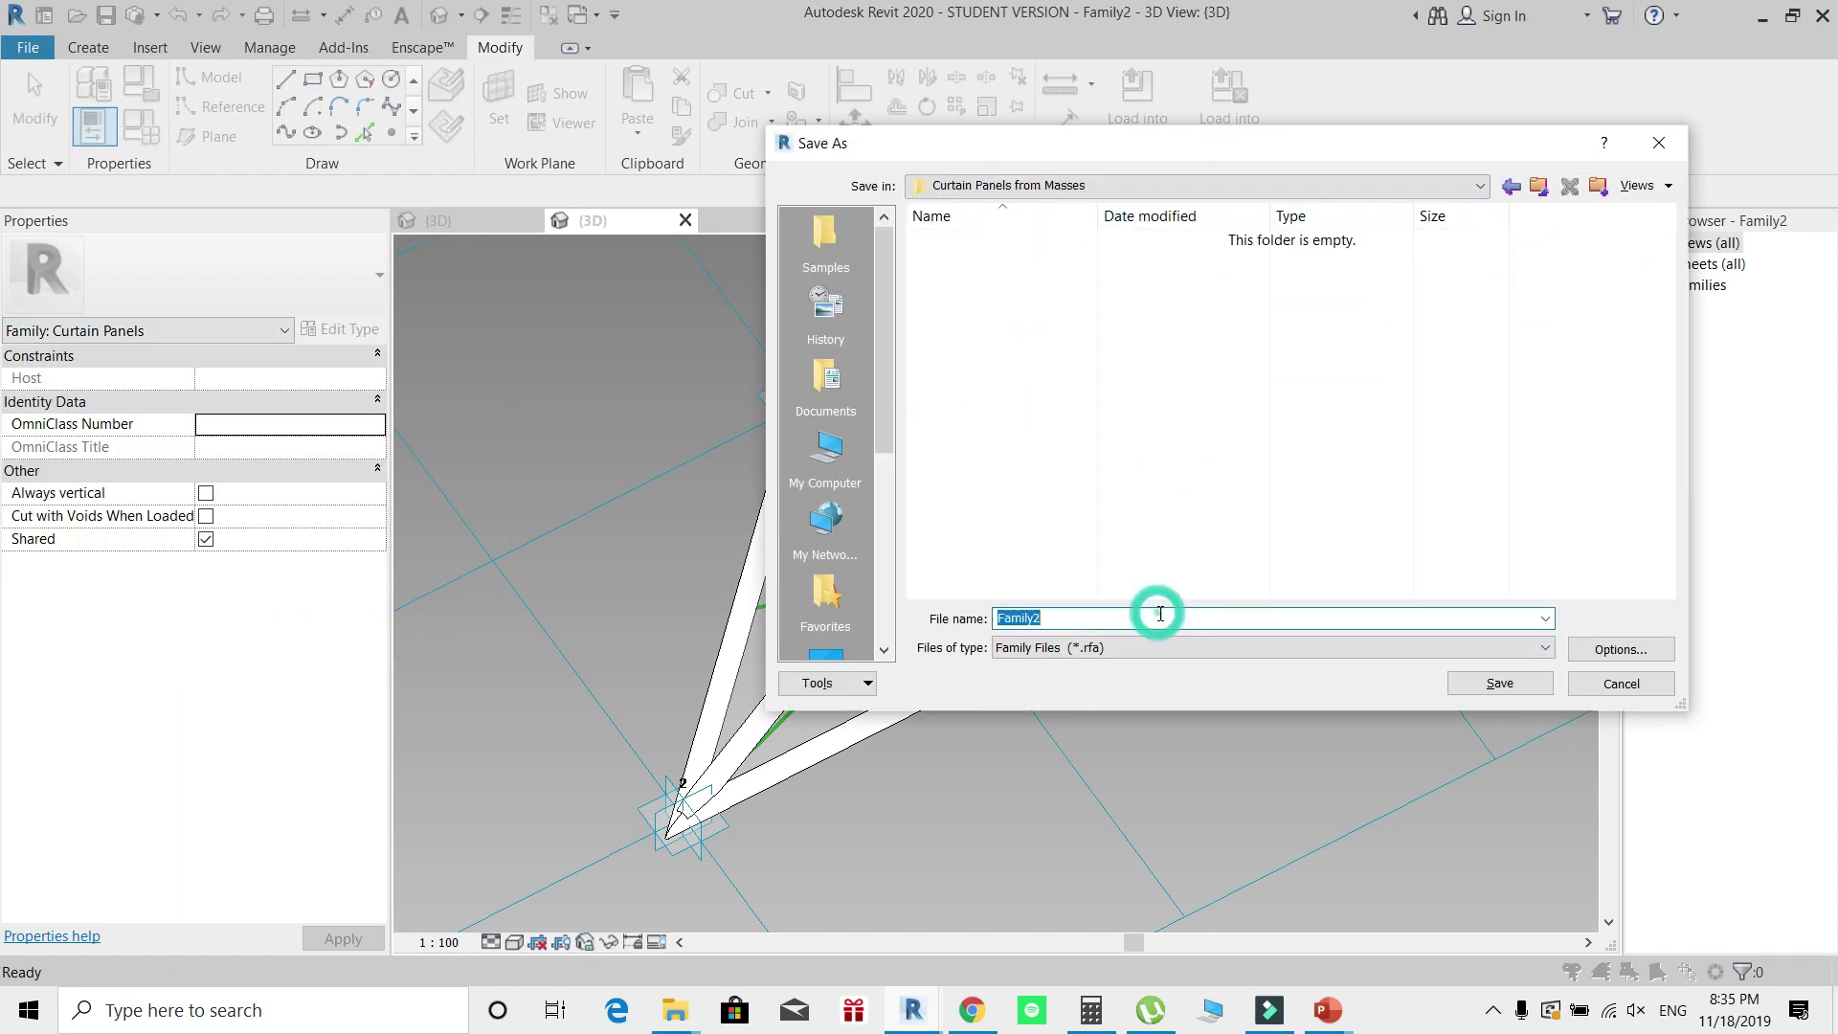
pyautogui.write('Triangle 3D Panel')
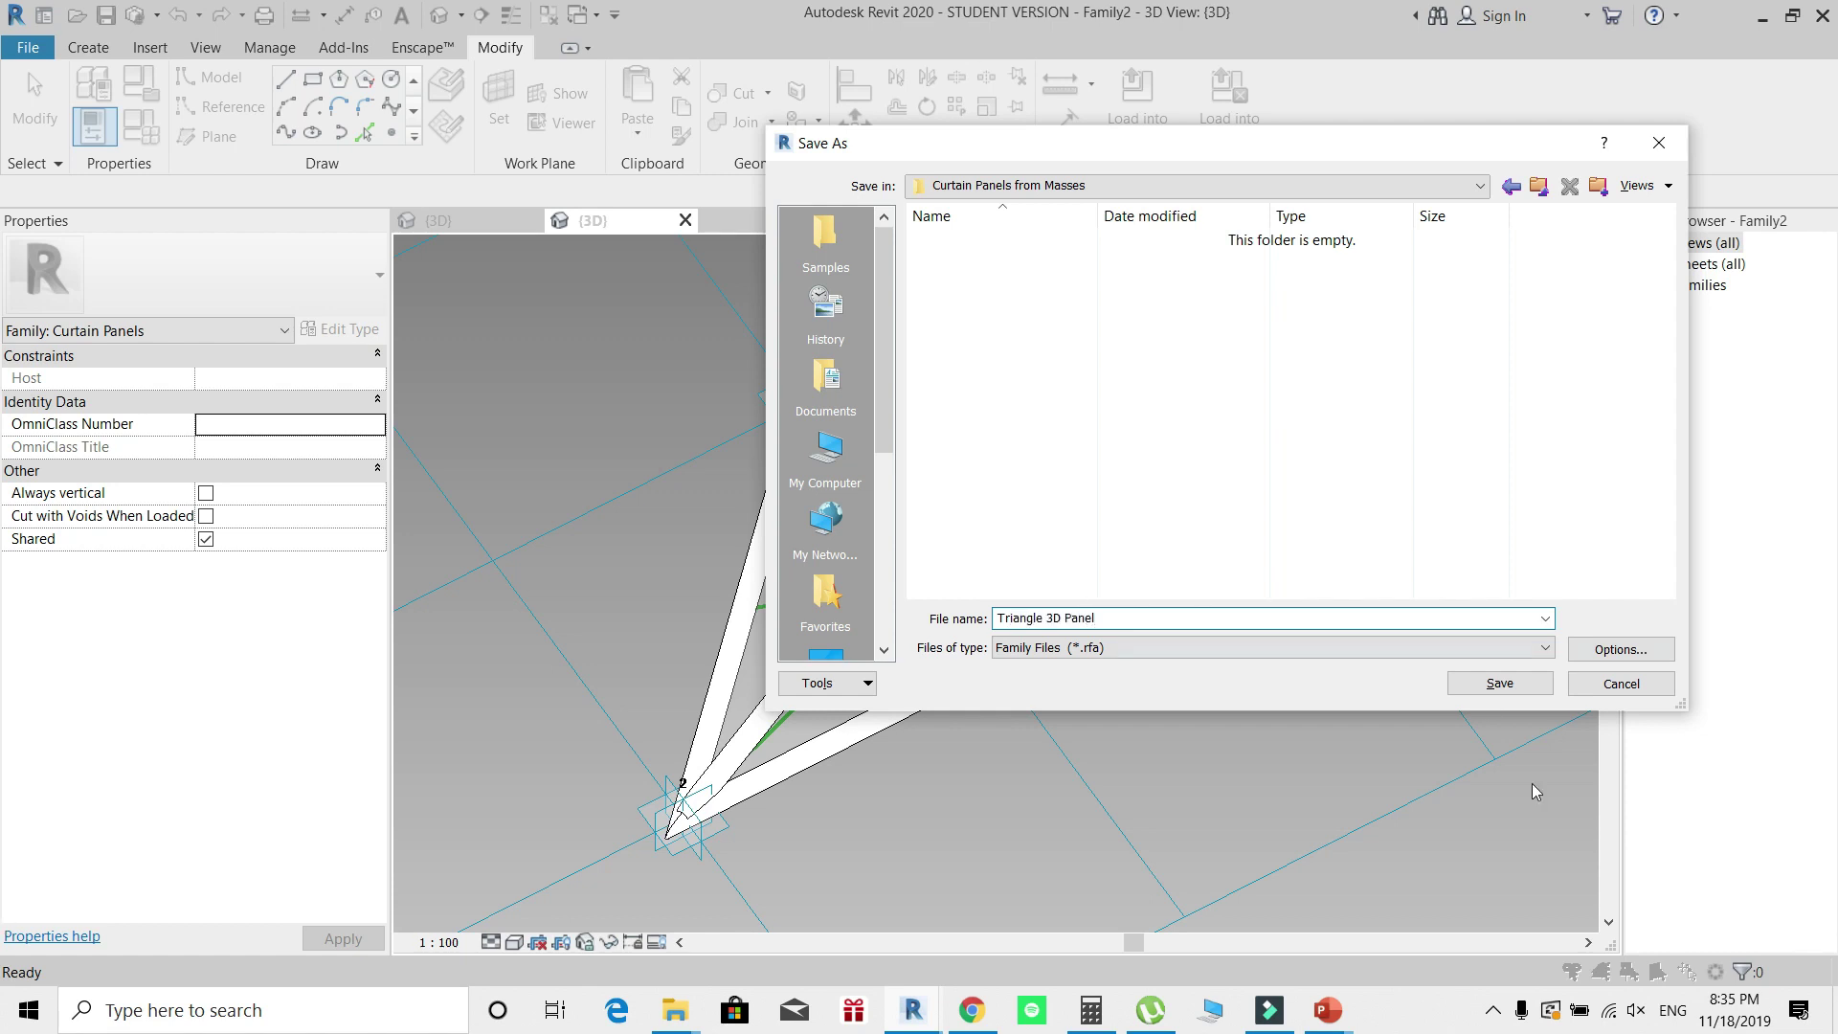
pyautogui.press('Return')
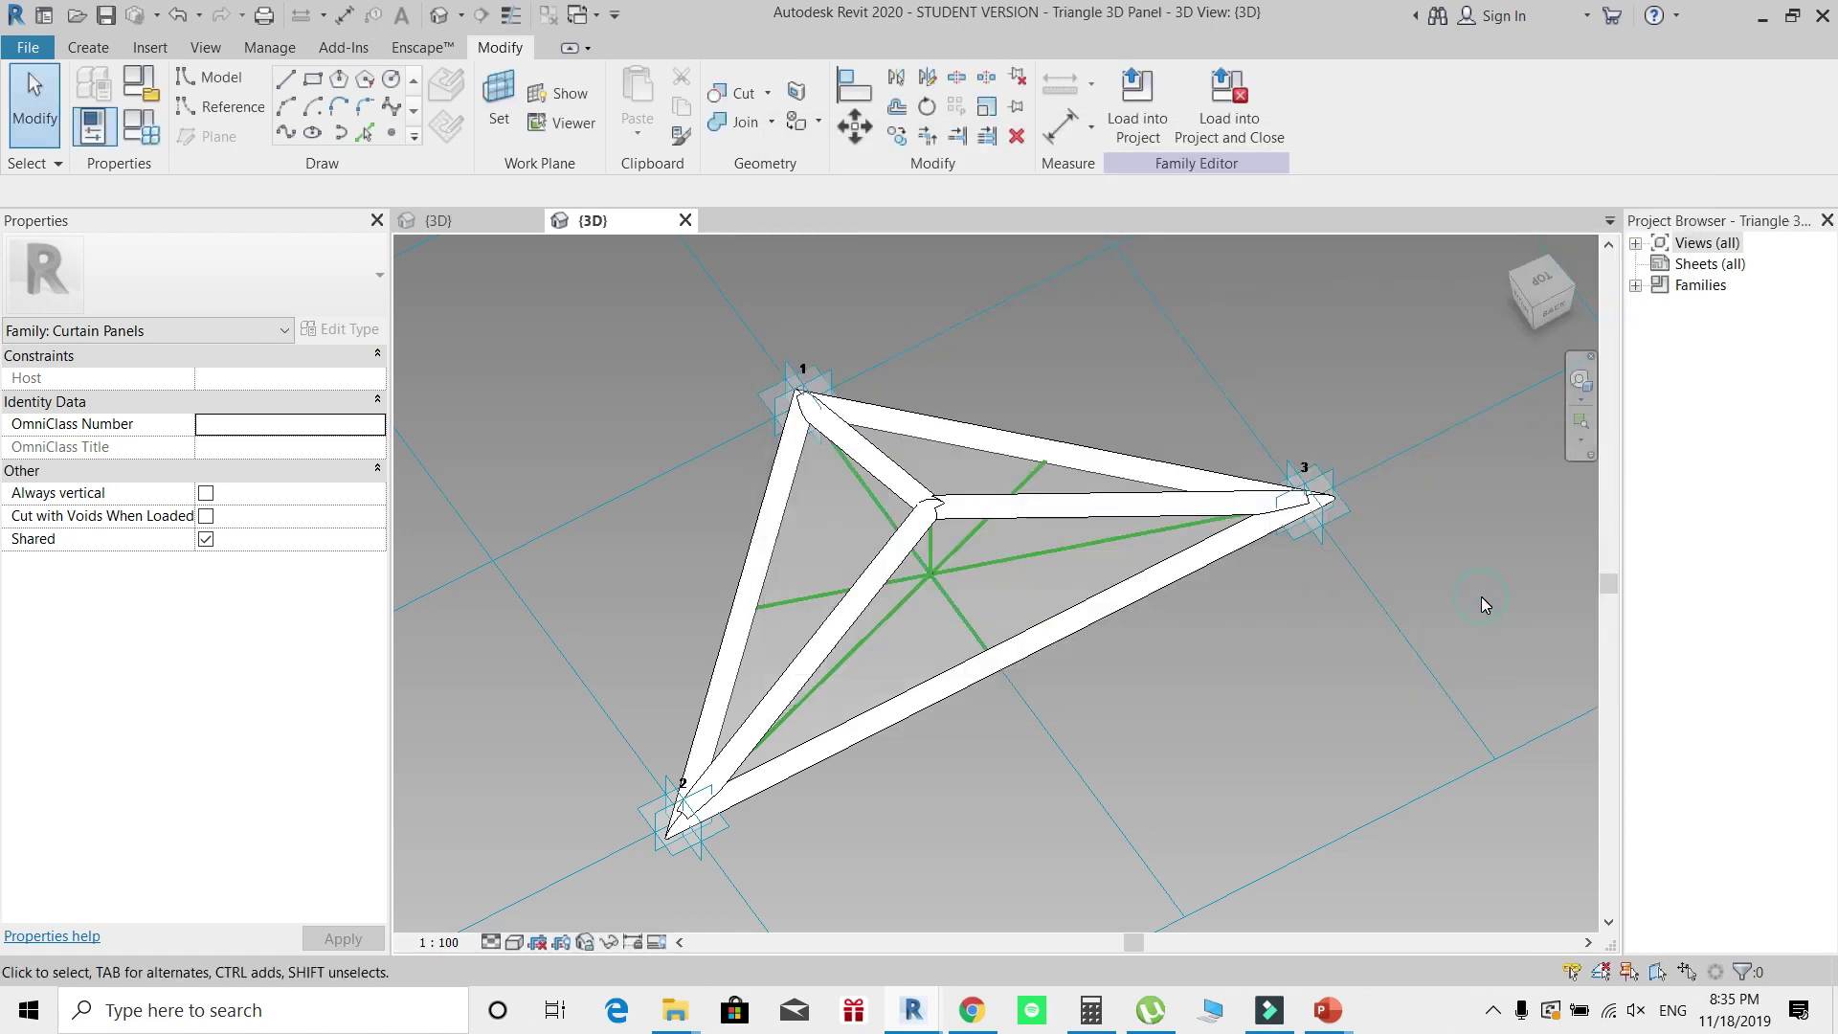
# Step: Load the finished panel family into the Family1 mass containing the divided surface
pyautogui.click(1151, 142)
pyautogui.click(1033, 533)
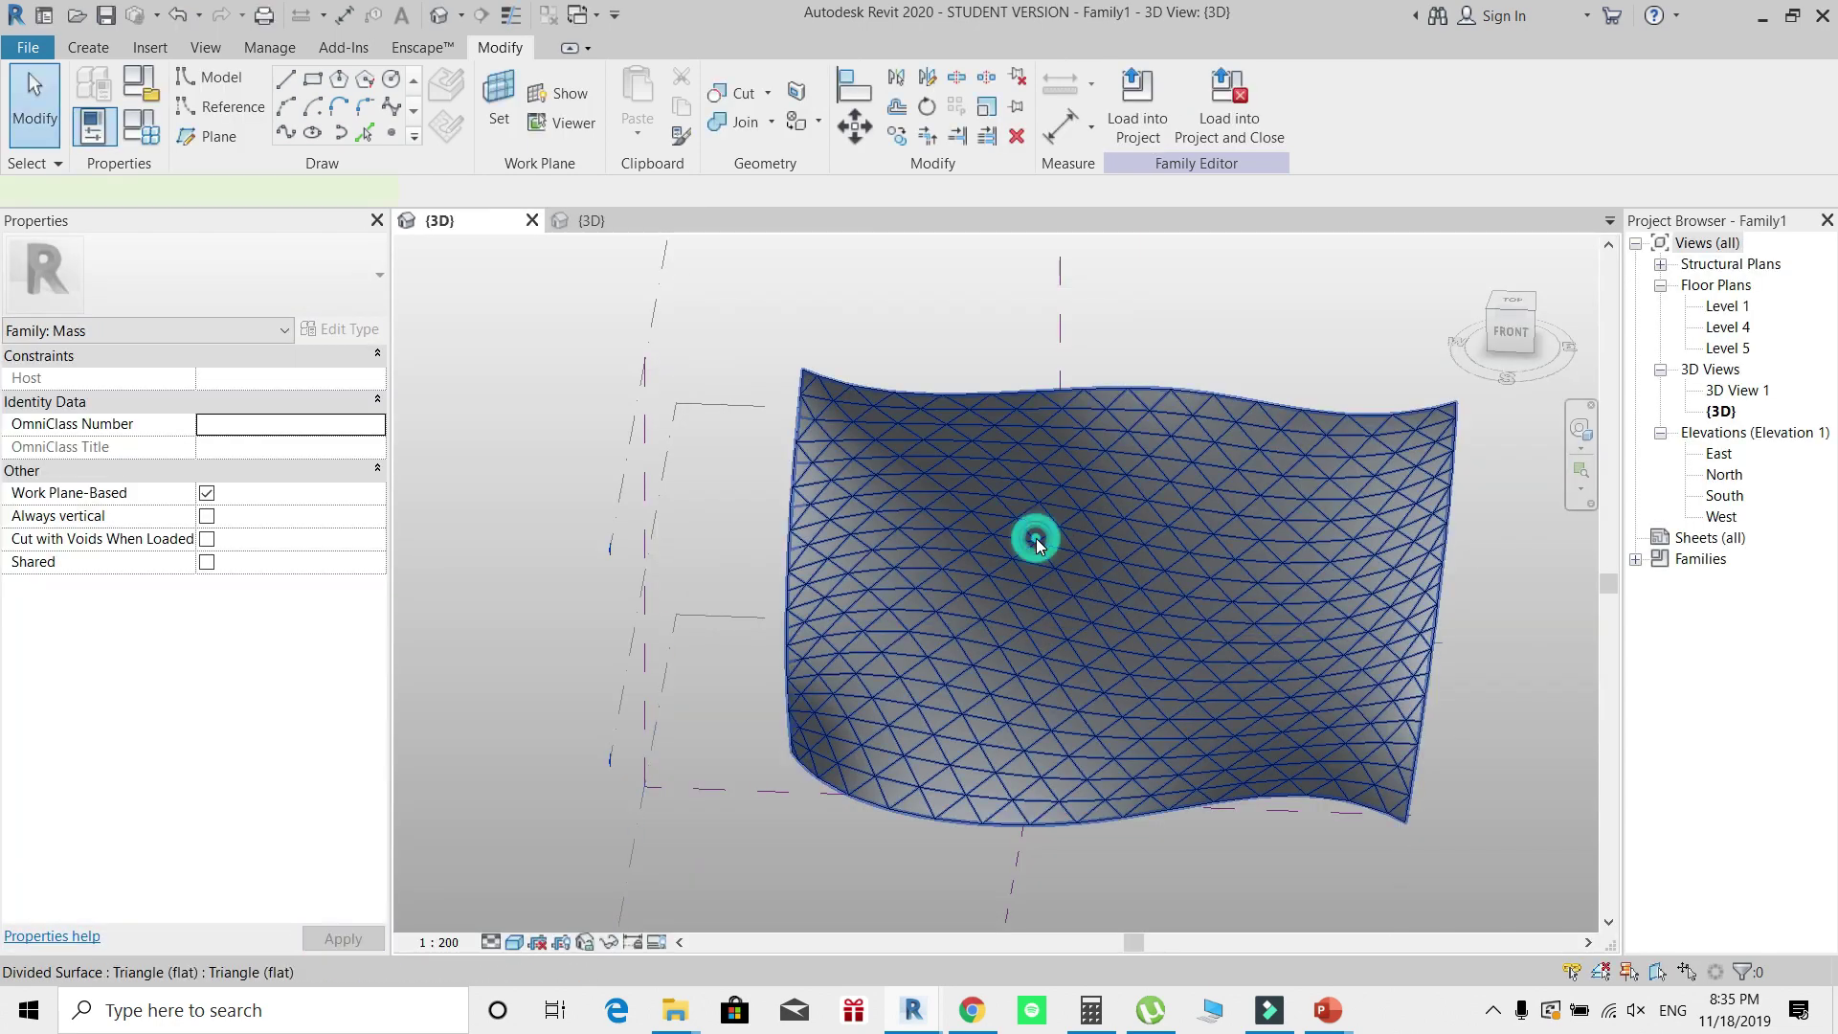
pyautogui.click(1368, 326)
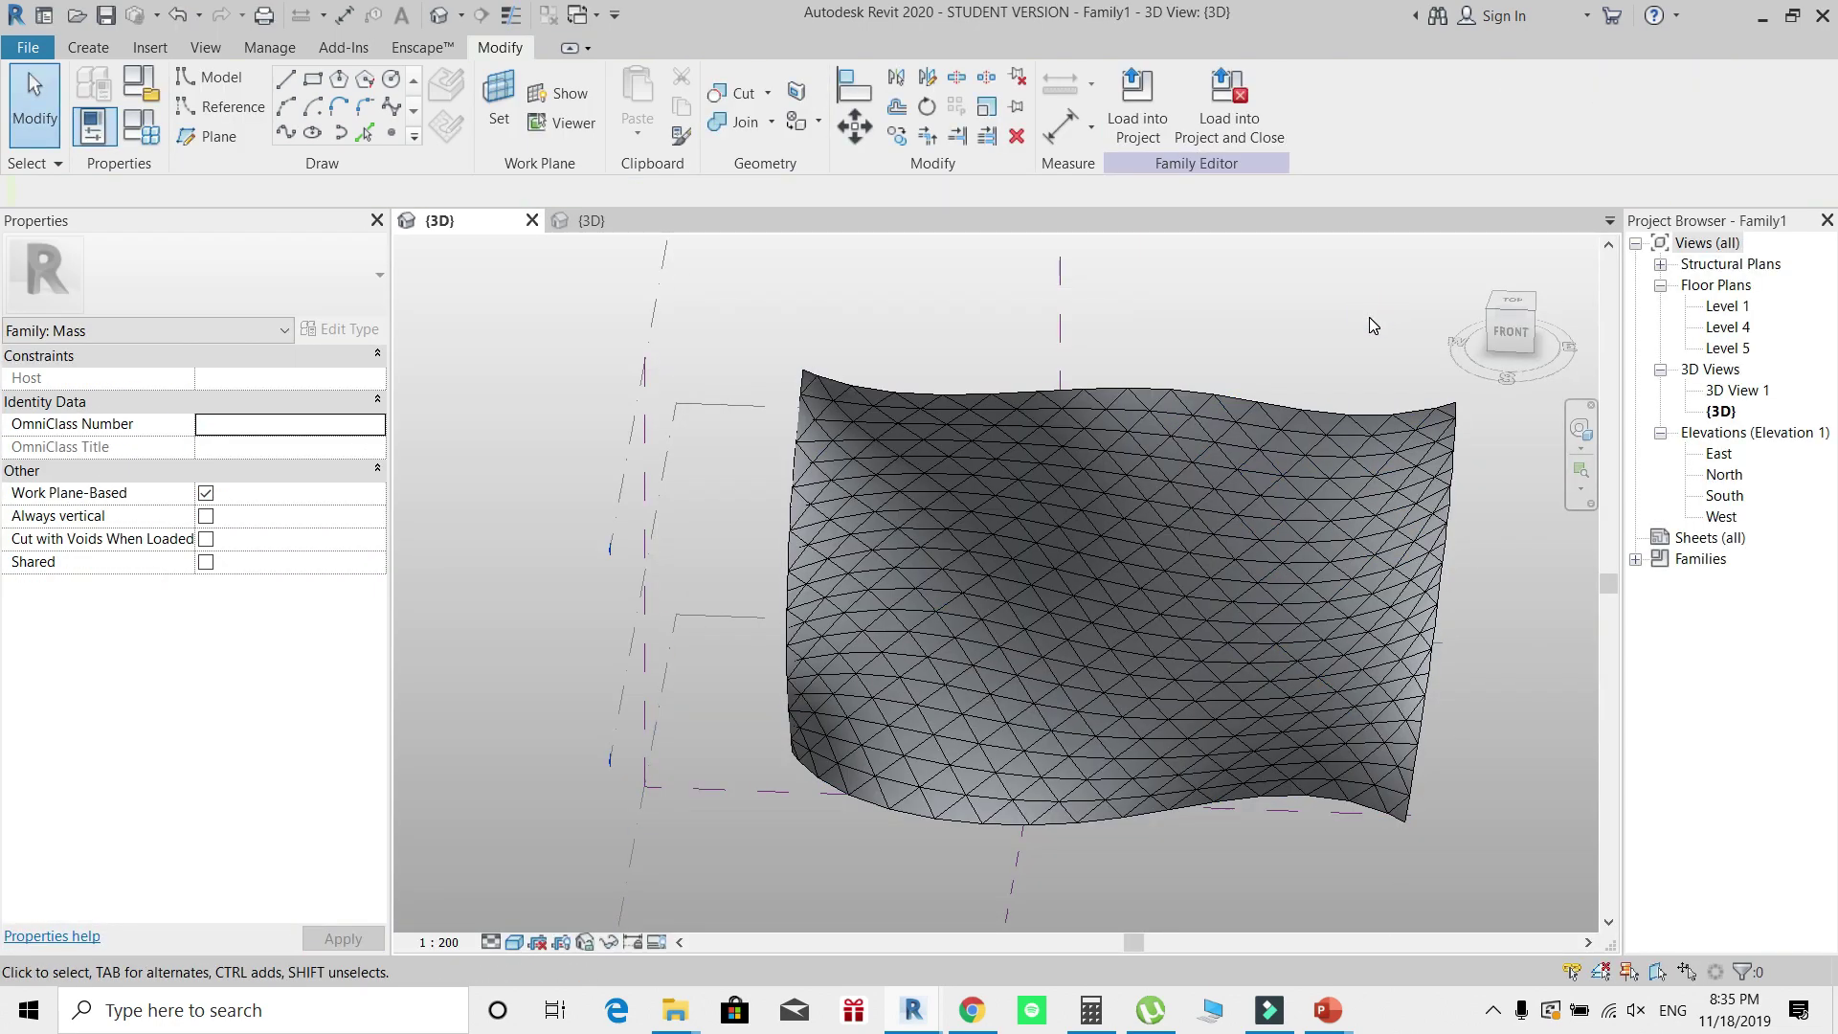
# Step: Apply the Triangle 3D Panel type under Triangle (flat) to the divided surface and inspect the panels from several angles
pyautogui.click(1296, 479)
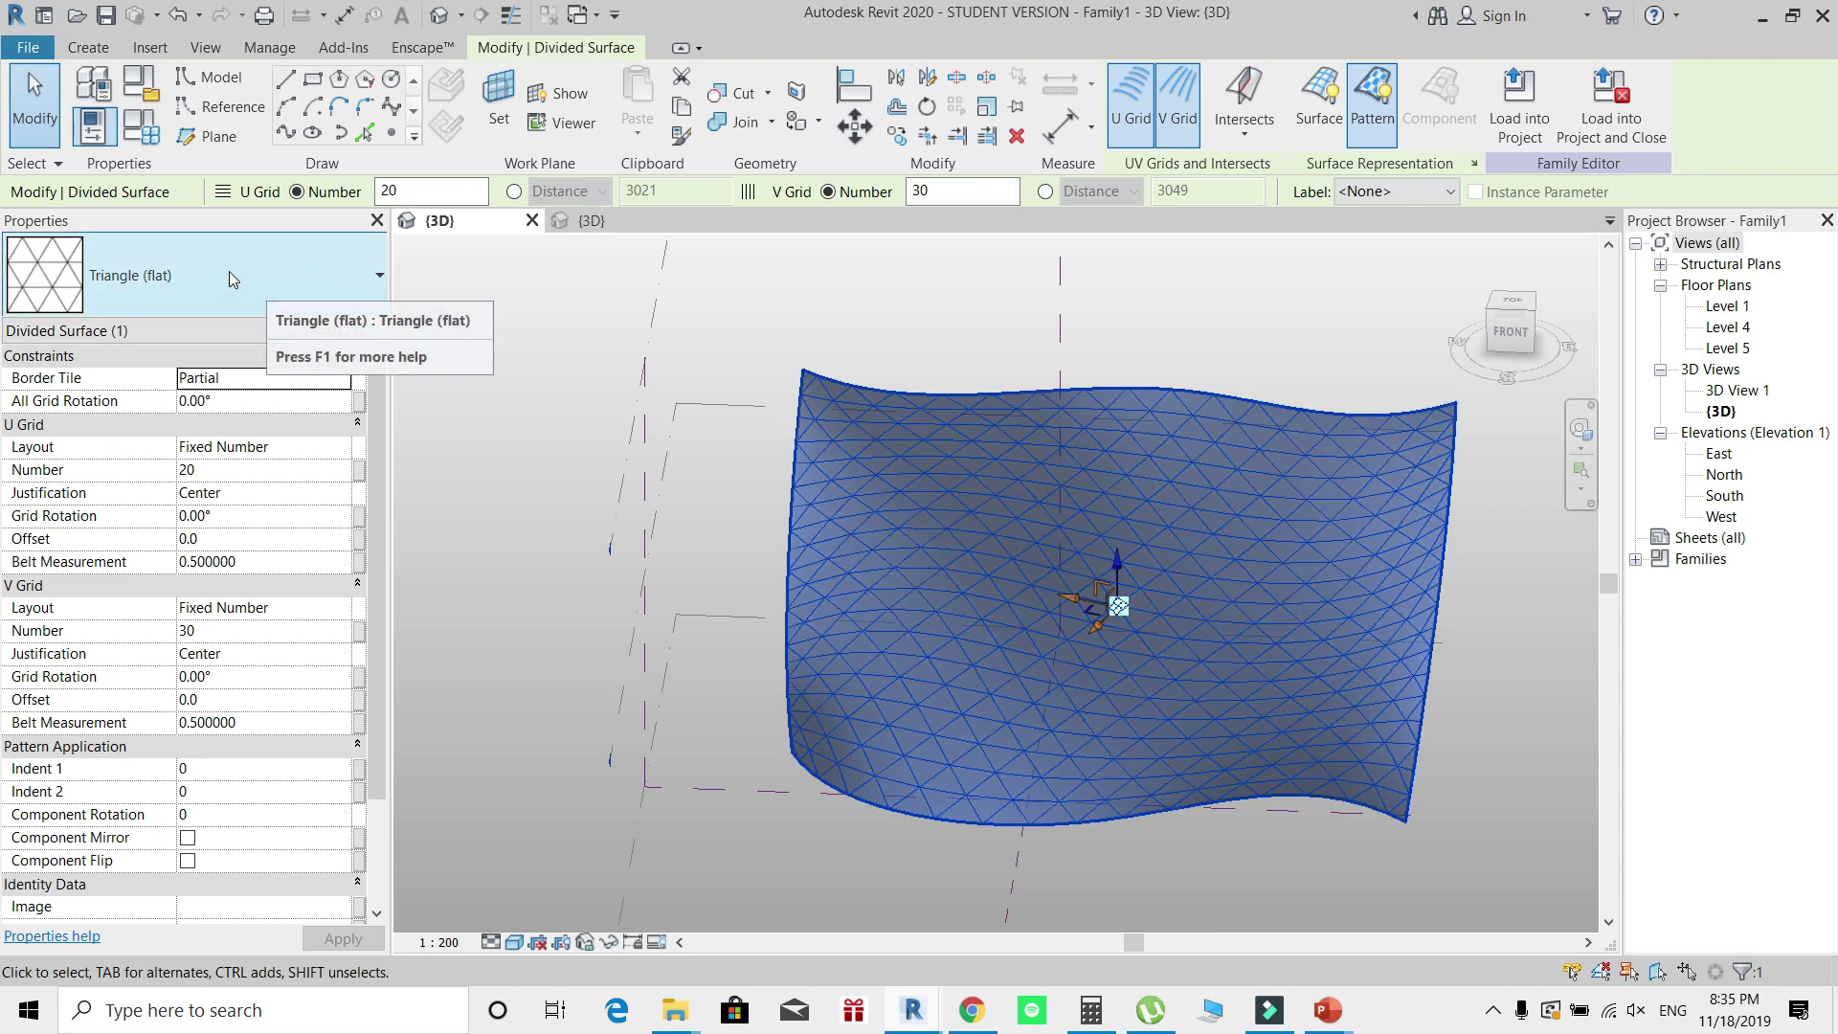
pyautogui.click(228, 272)
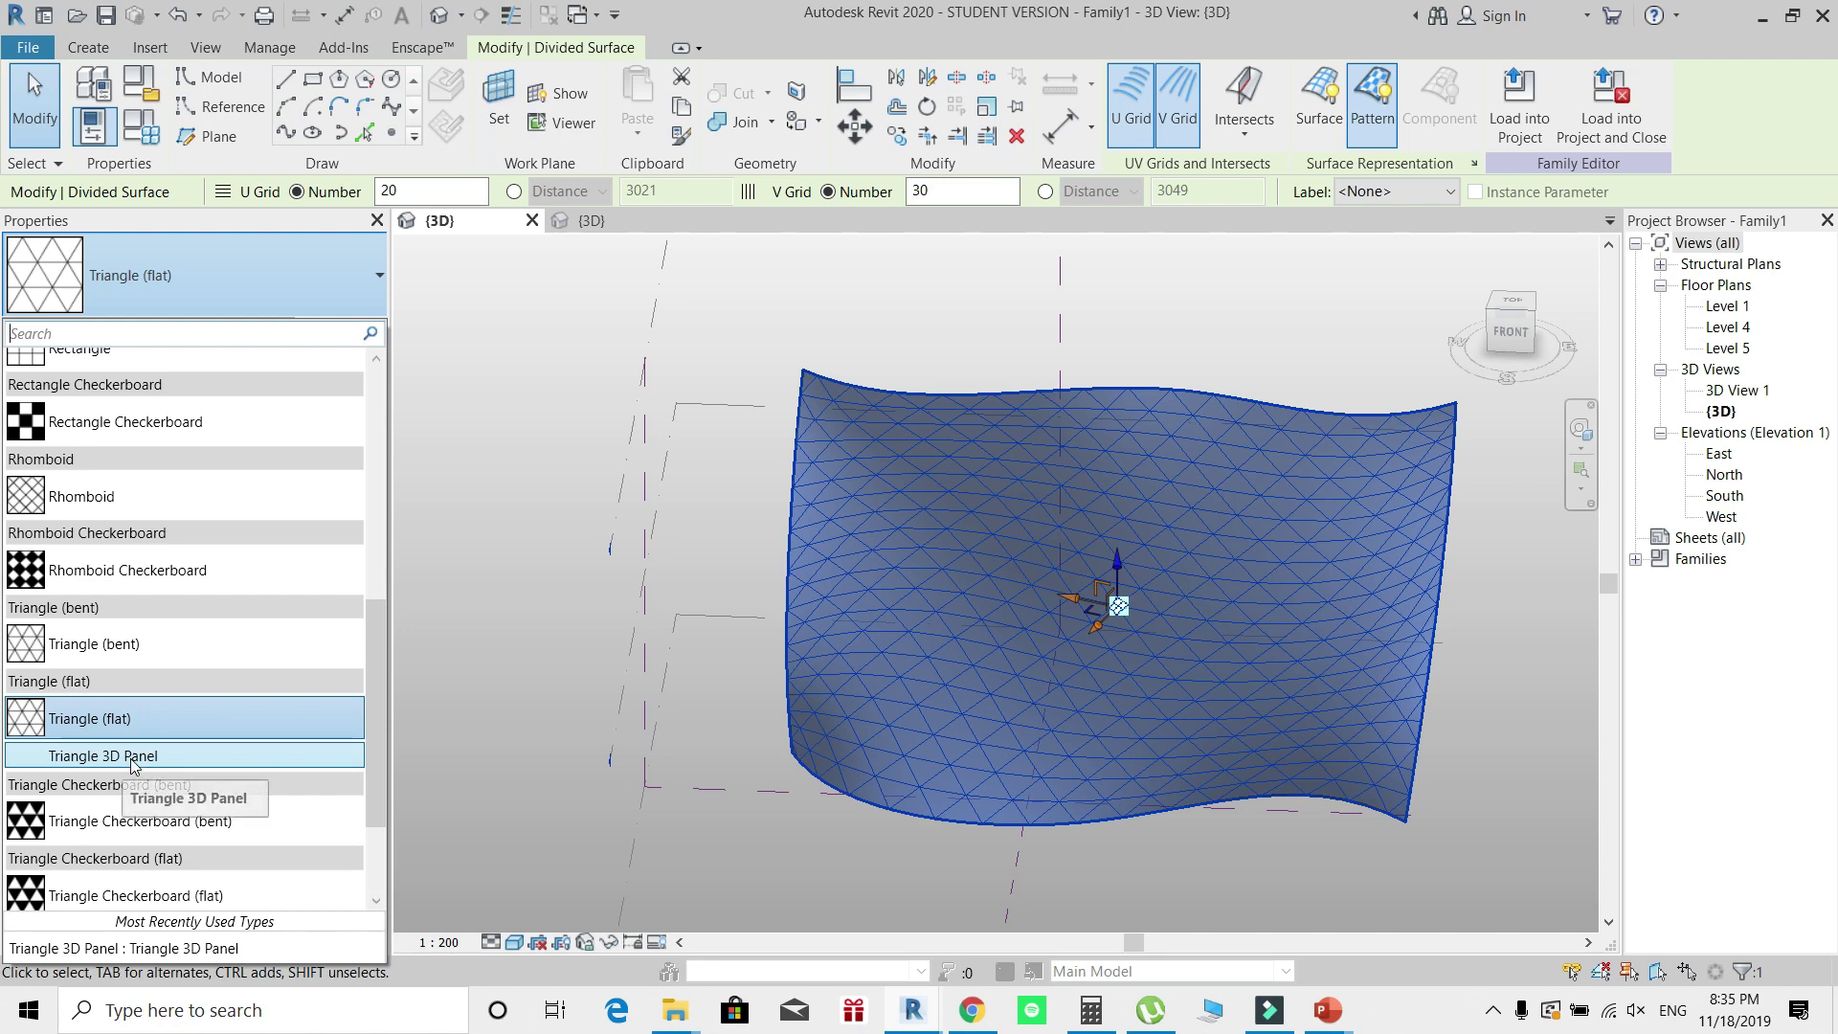
pyautogui.click(125, 755)
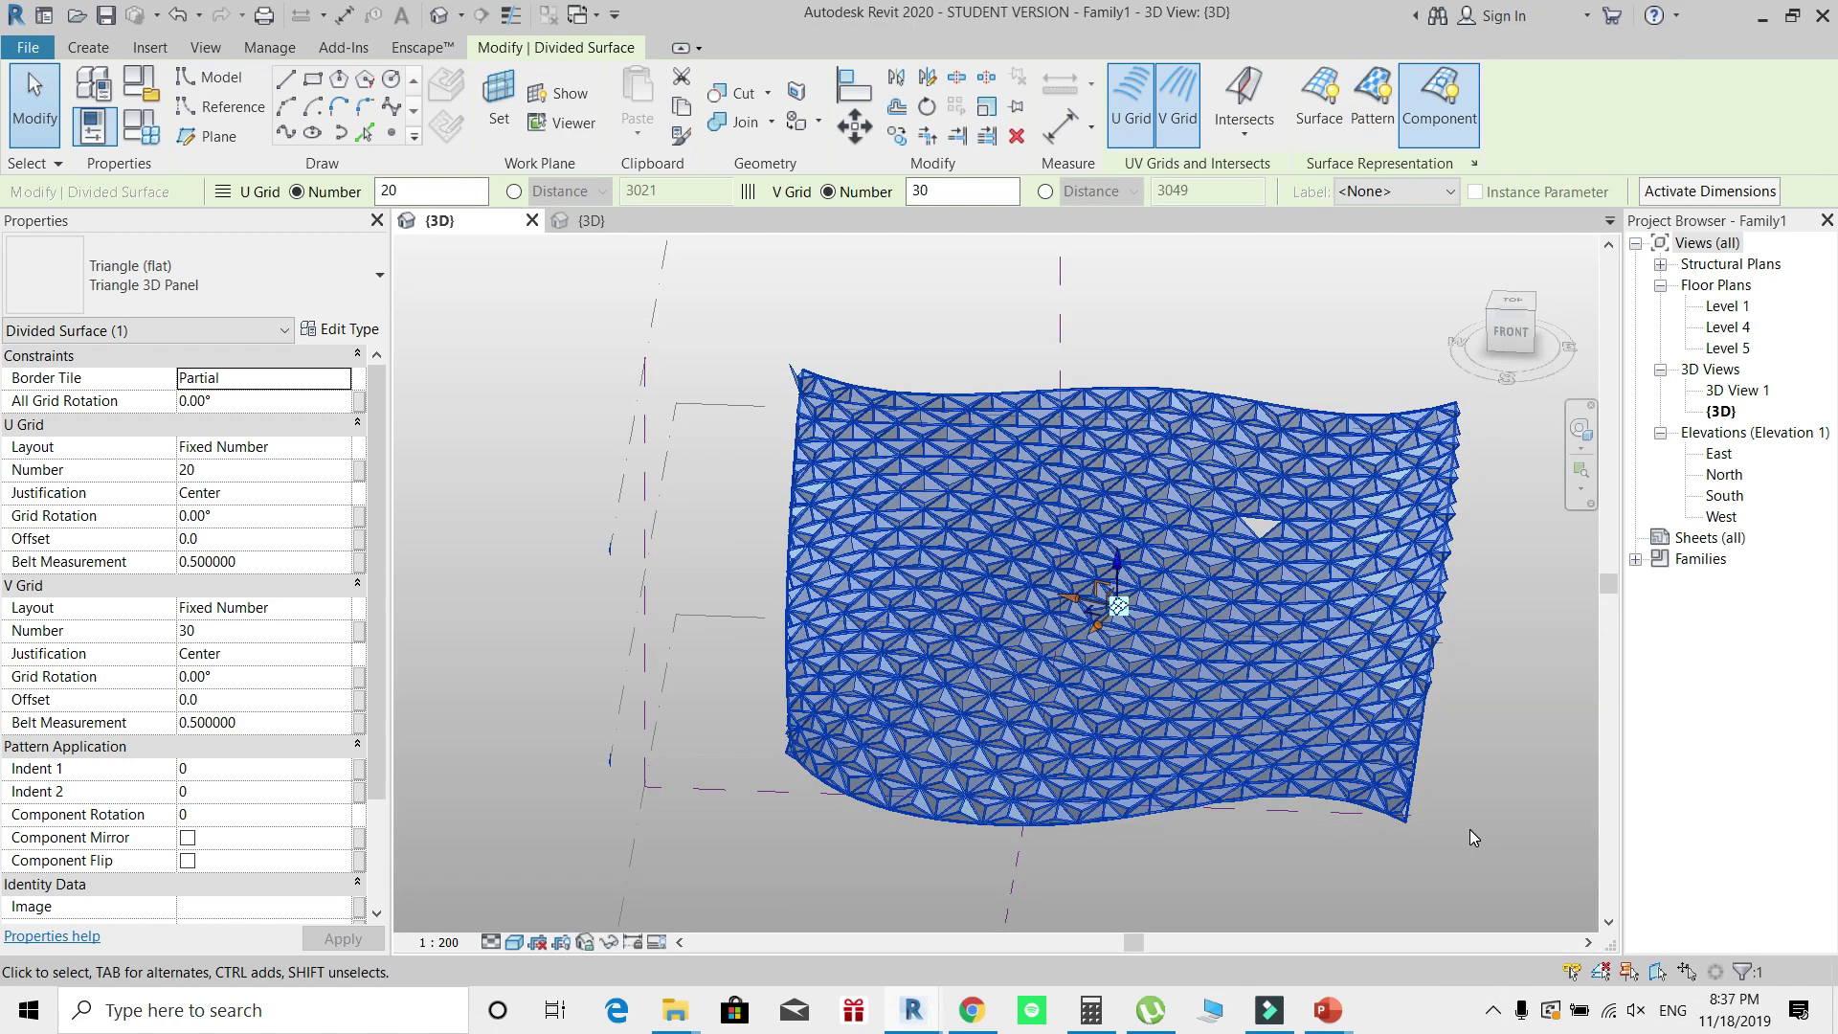
pyautogui.click(1472, 837)
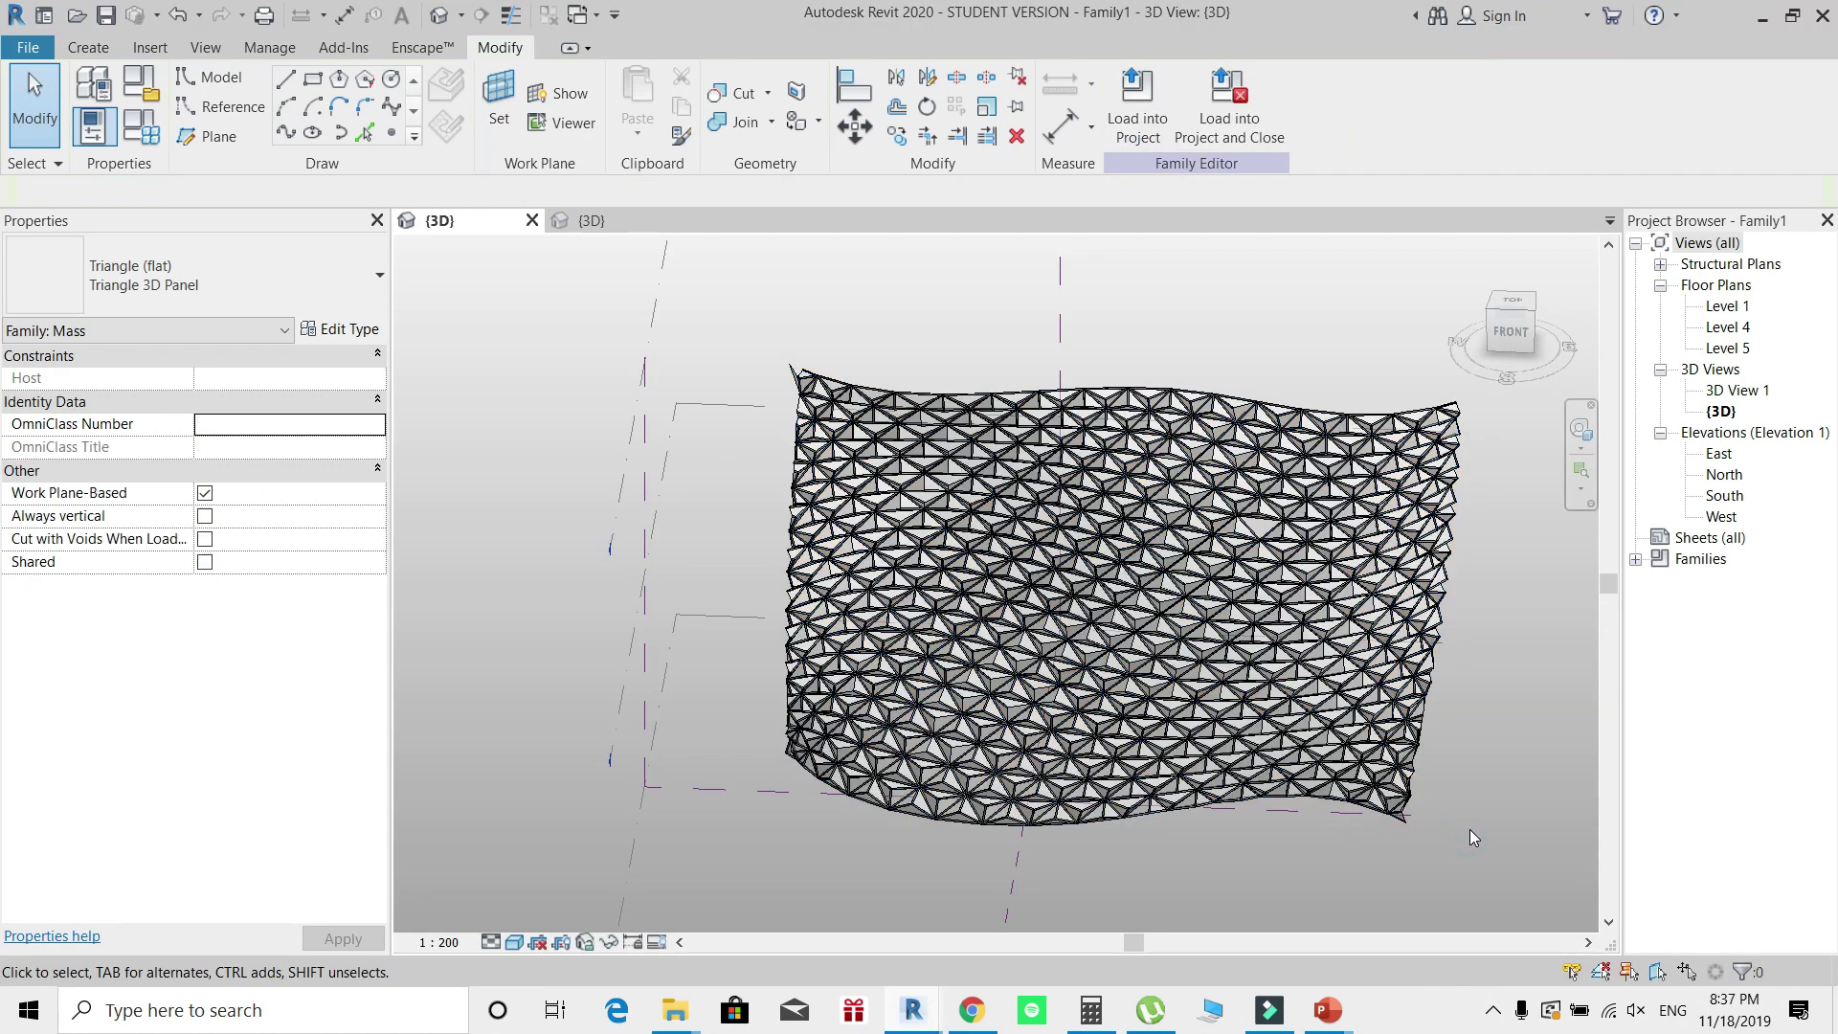
pyautogui.keyDown('shift'); pyautogui.moveTo(984, 677); pyautogui.dragTo(1464, 574, button='middle'); pyautogui.keyUp('shift')
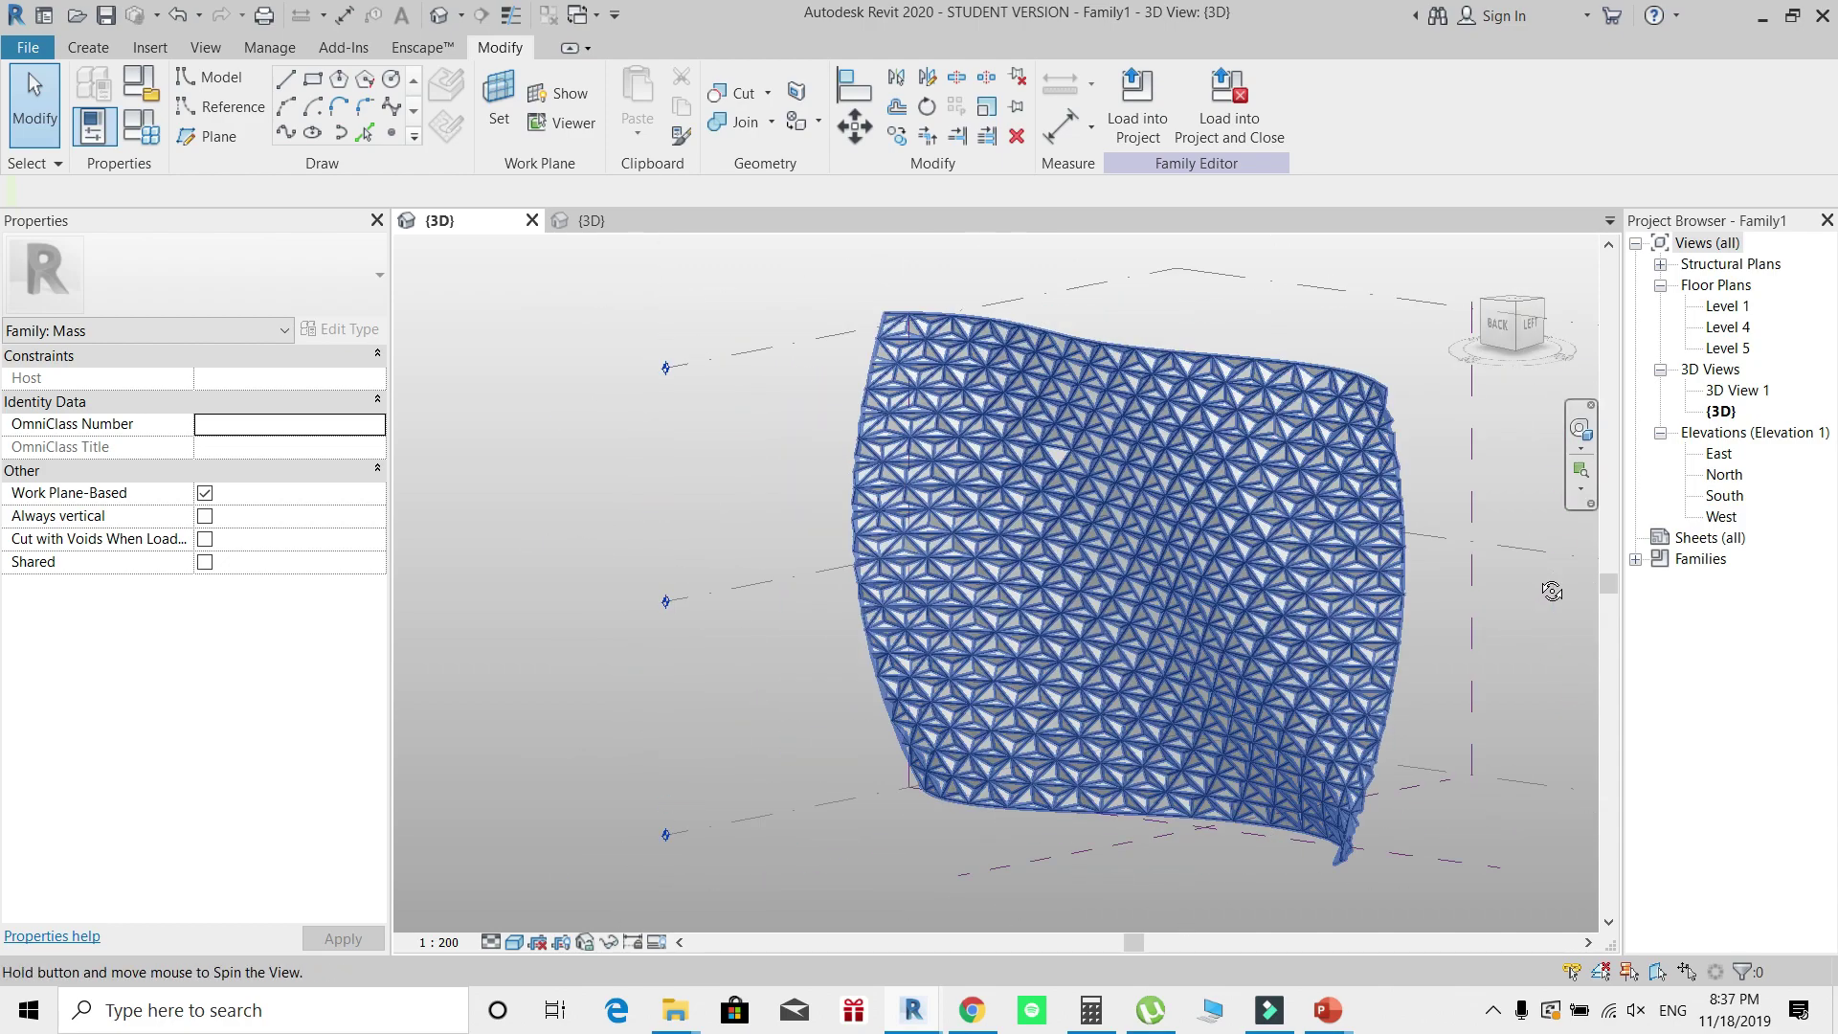
pyautogui.scroll(8, 1449, 655)
pyautogui.scroll(-6, 1486, 534)
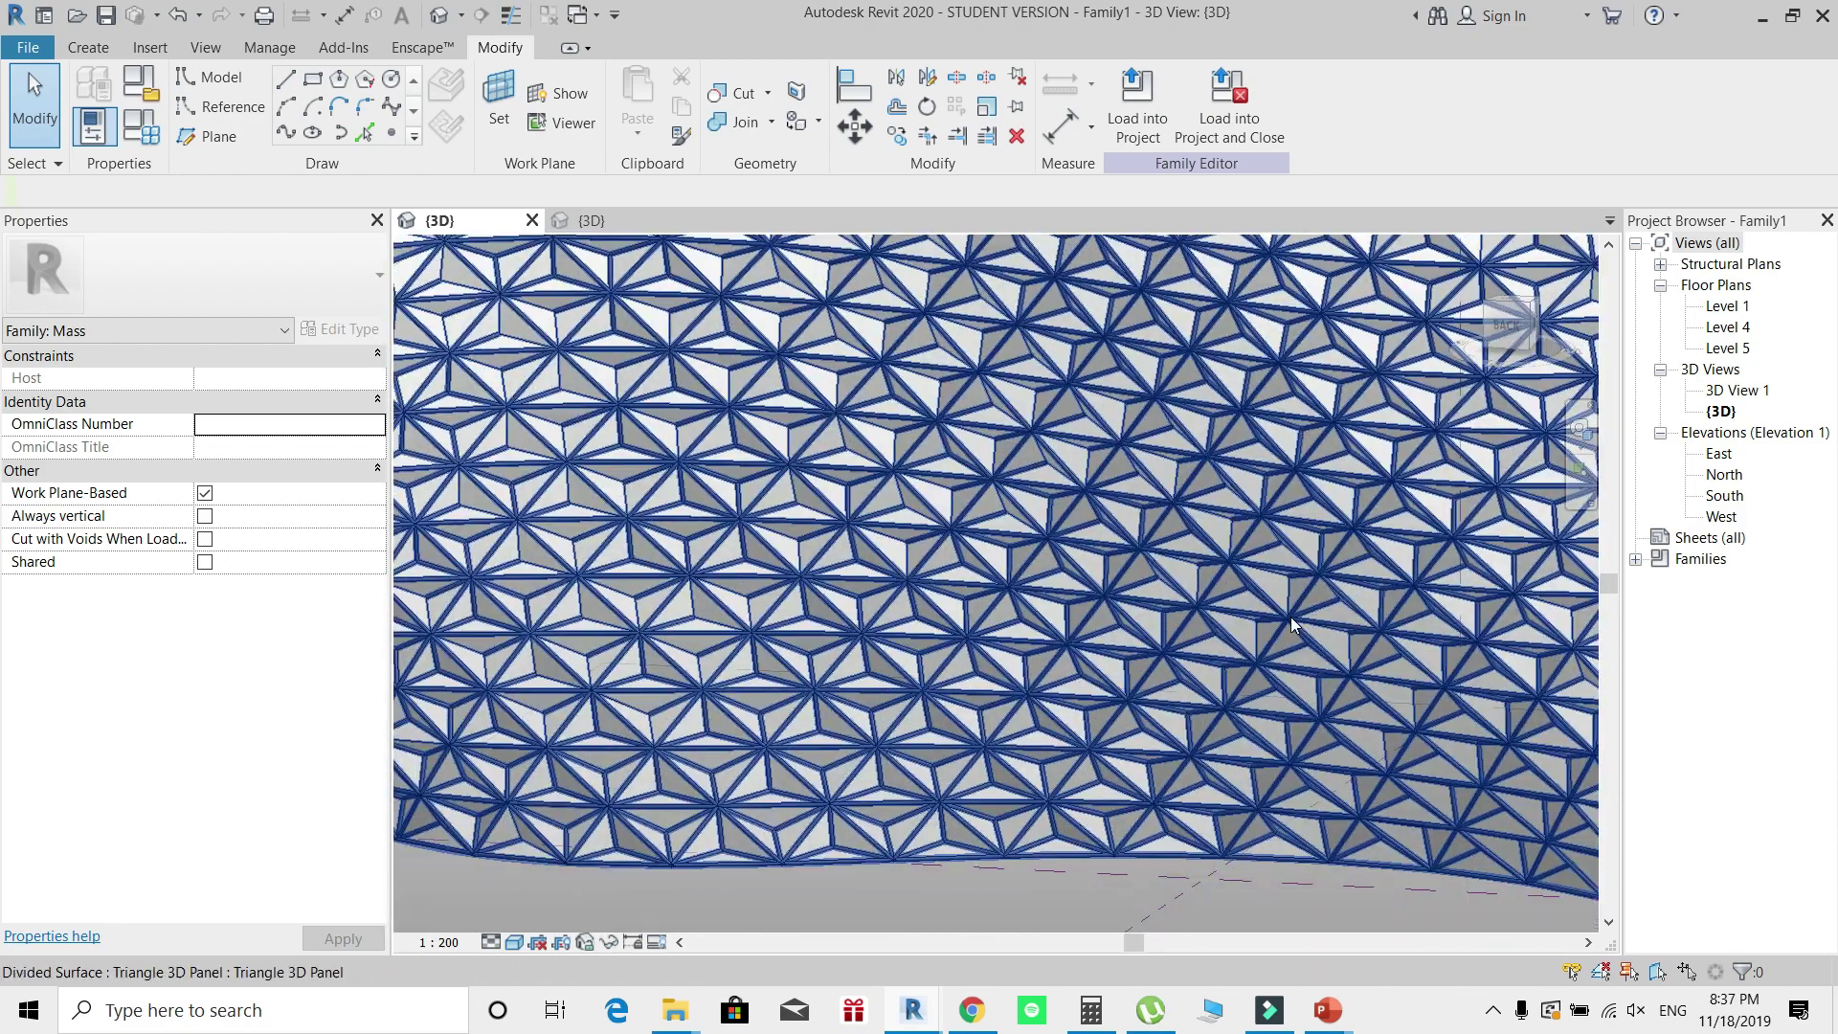
# Step: Create a perspective camera view in the Level 1 plan, placed southwest of the mass and aimed northeast across it
pyautogui.click(1740, 305)
pyautogui.click(460, 15)
pyautogui.click(489, 60)
pyautogui.click(484, 865)
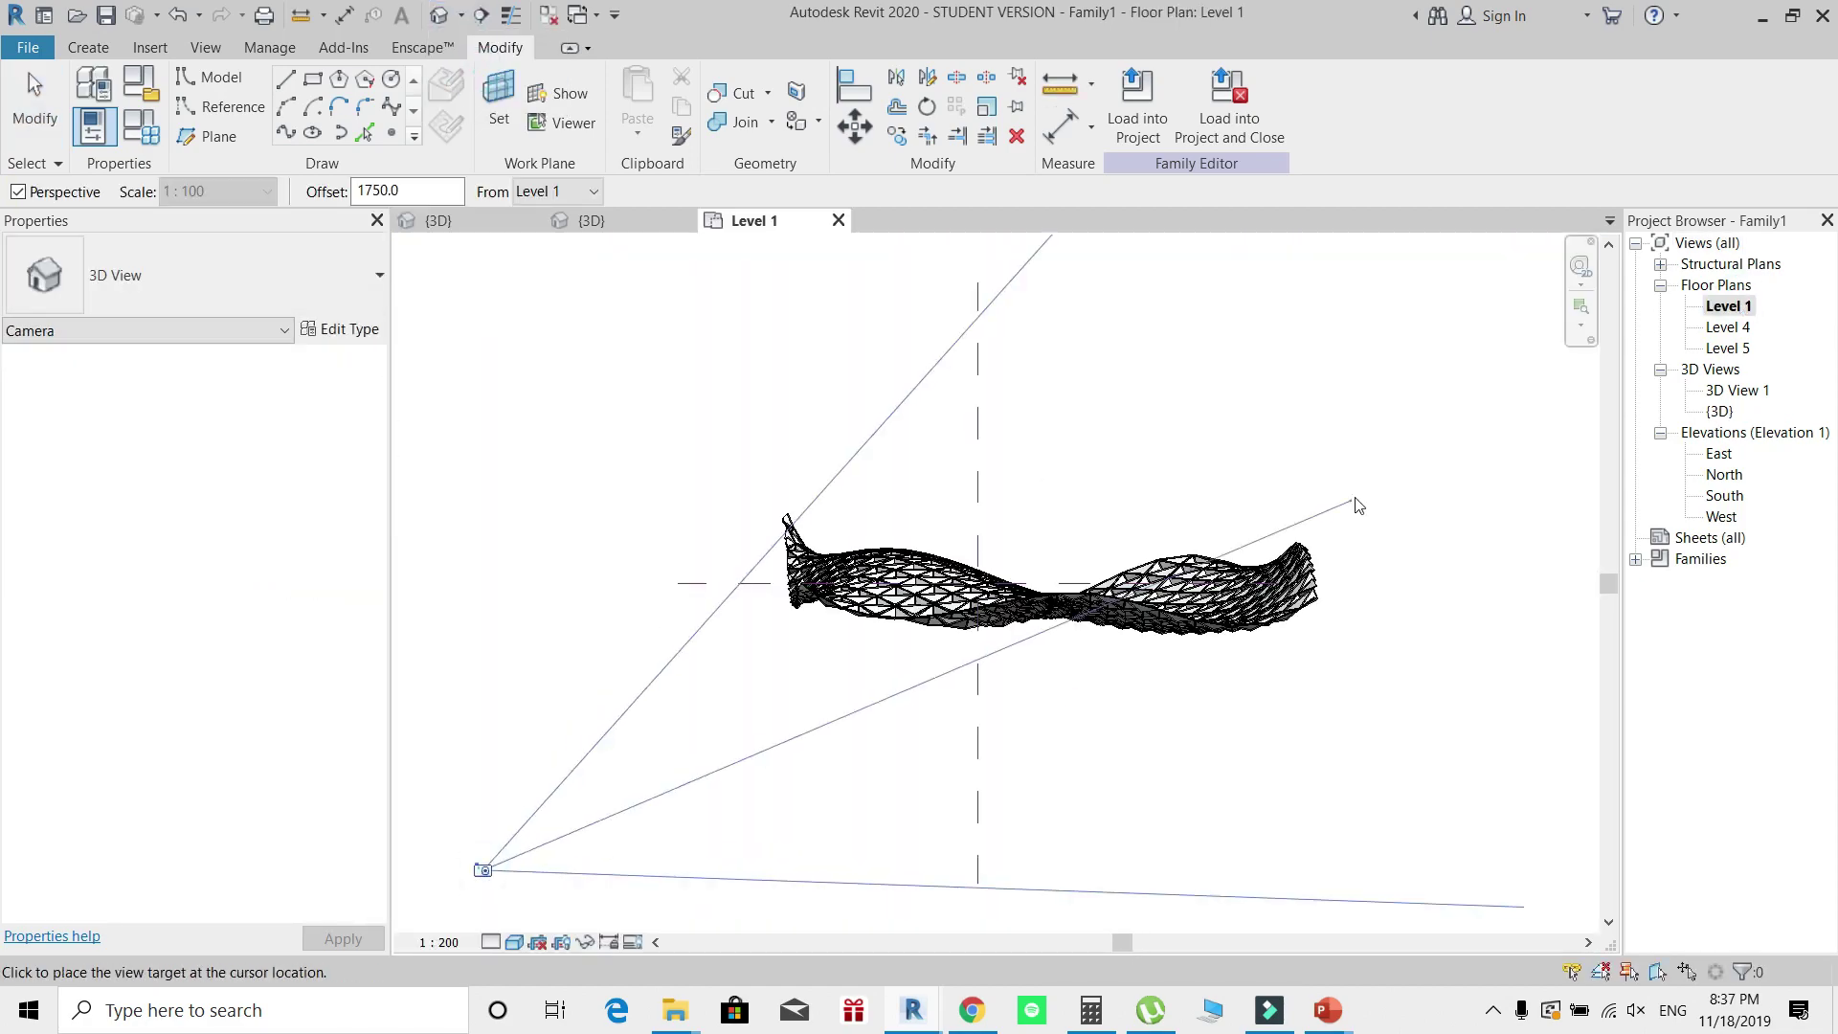
pyautogui.click(1353, 501)
pyautogui.click(535, 909)
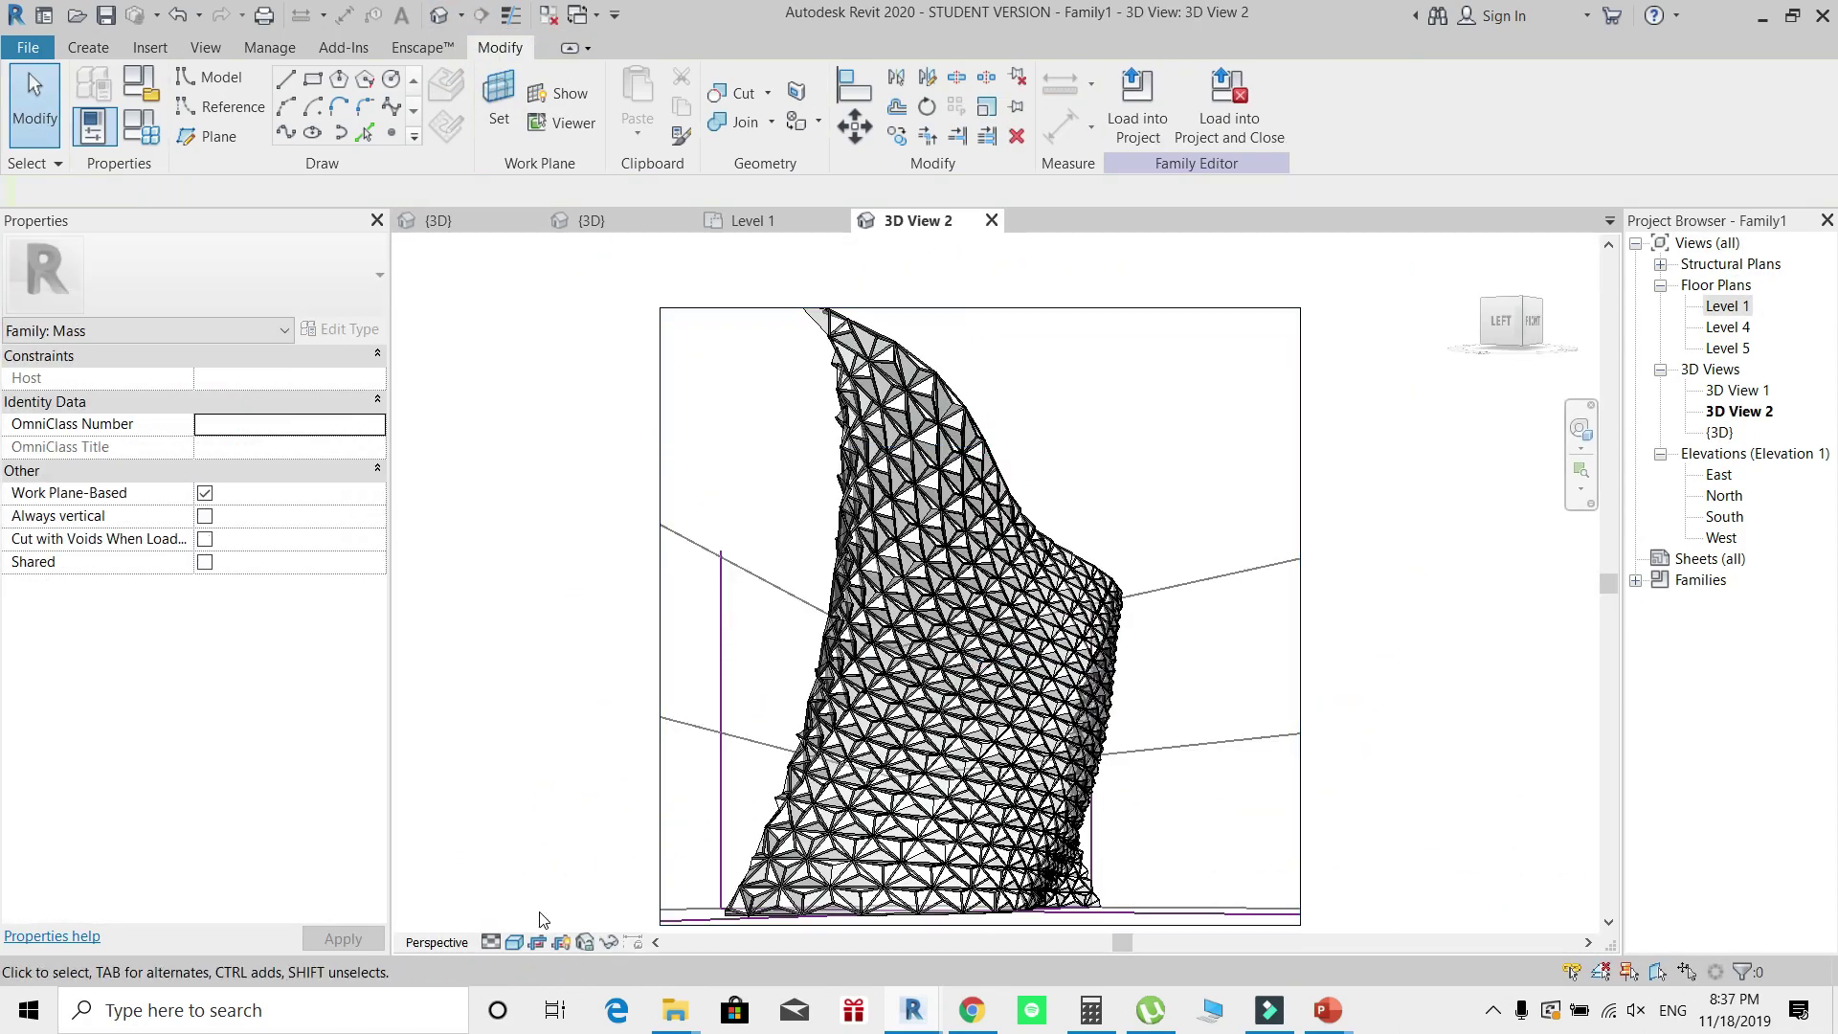
# Step: Give the perspective view a blue-to-white sky background with grey ground through Graphic Display Options, and adjust the viewing angle
pyautogui.click(514, 942)
pyautogui.click(565, 761)
pyautogui.click(766, 710)
pyautogui.click(957, 766)
pyautogui.press('Return')
pyautogui.press('Return')
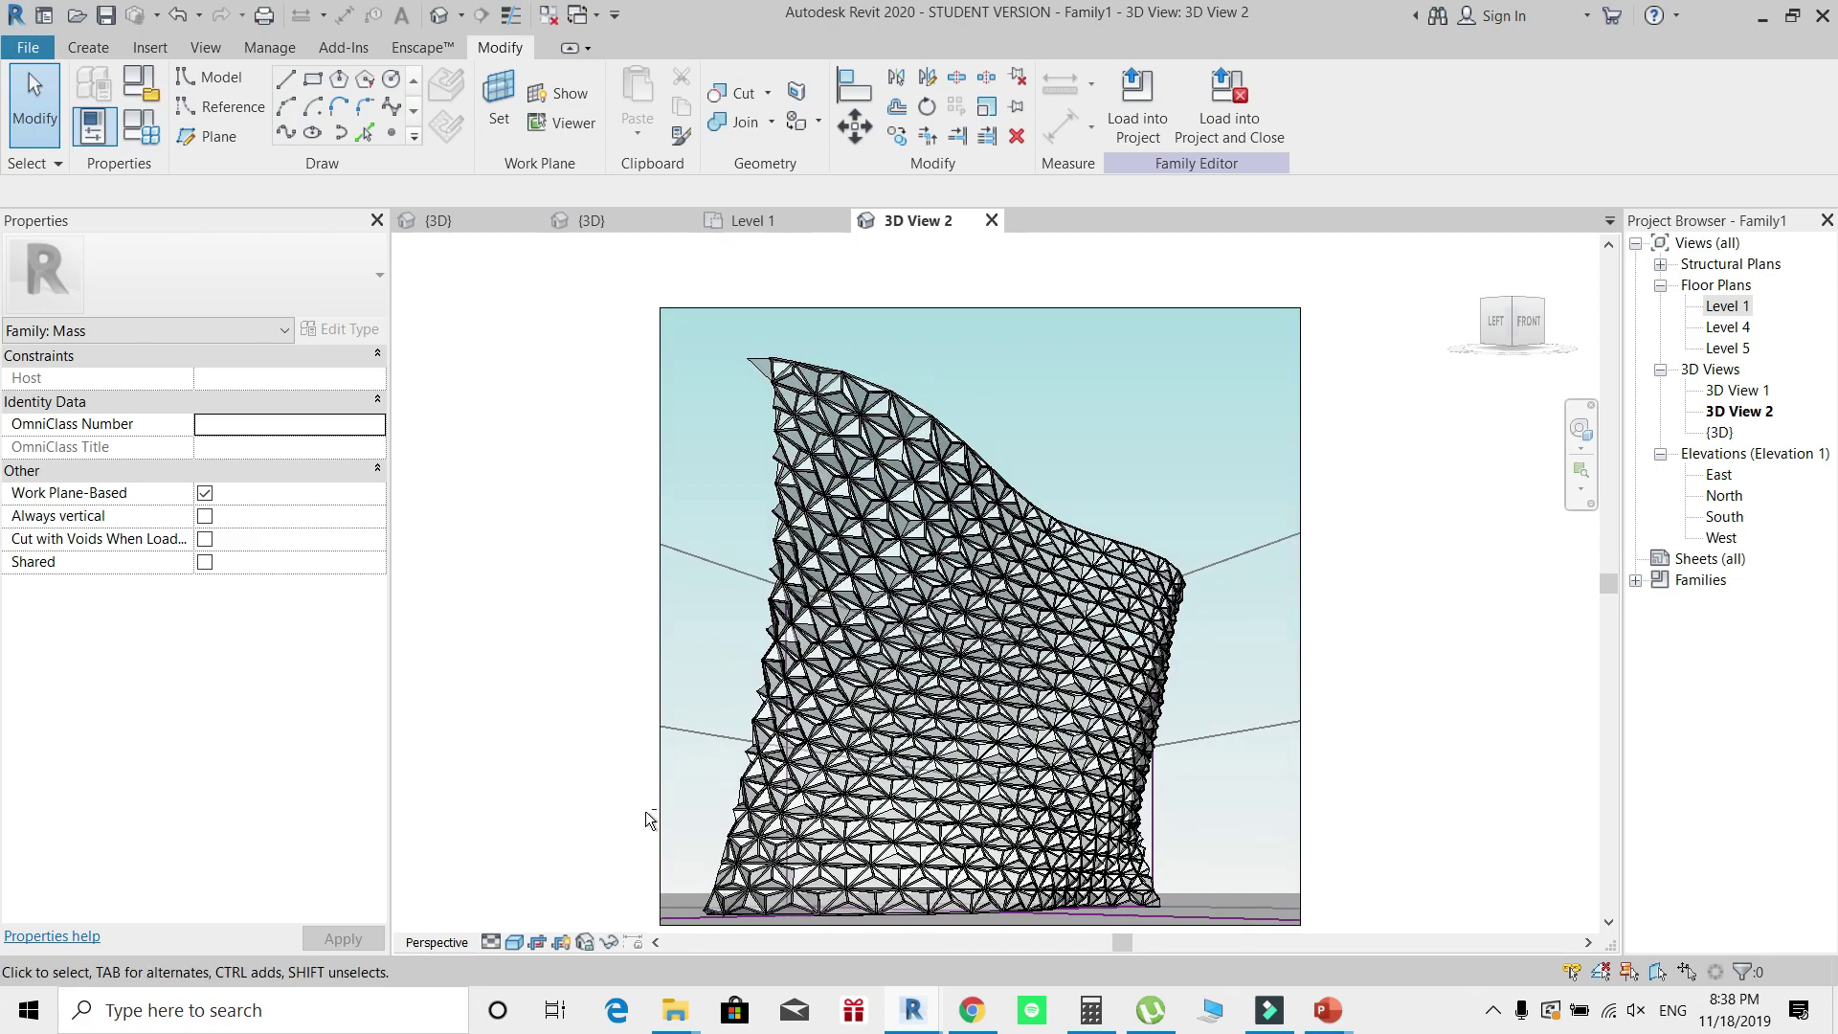
pyautogui.keyDown('shift'); pyautogui.moveTo(1186, 842); pyautogui.dragTo(1368, 843, button='middle'); pyautogui.keyUp('shift')
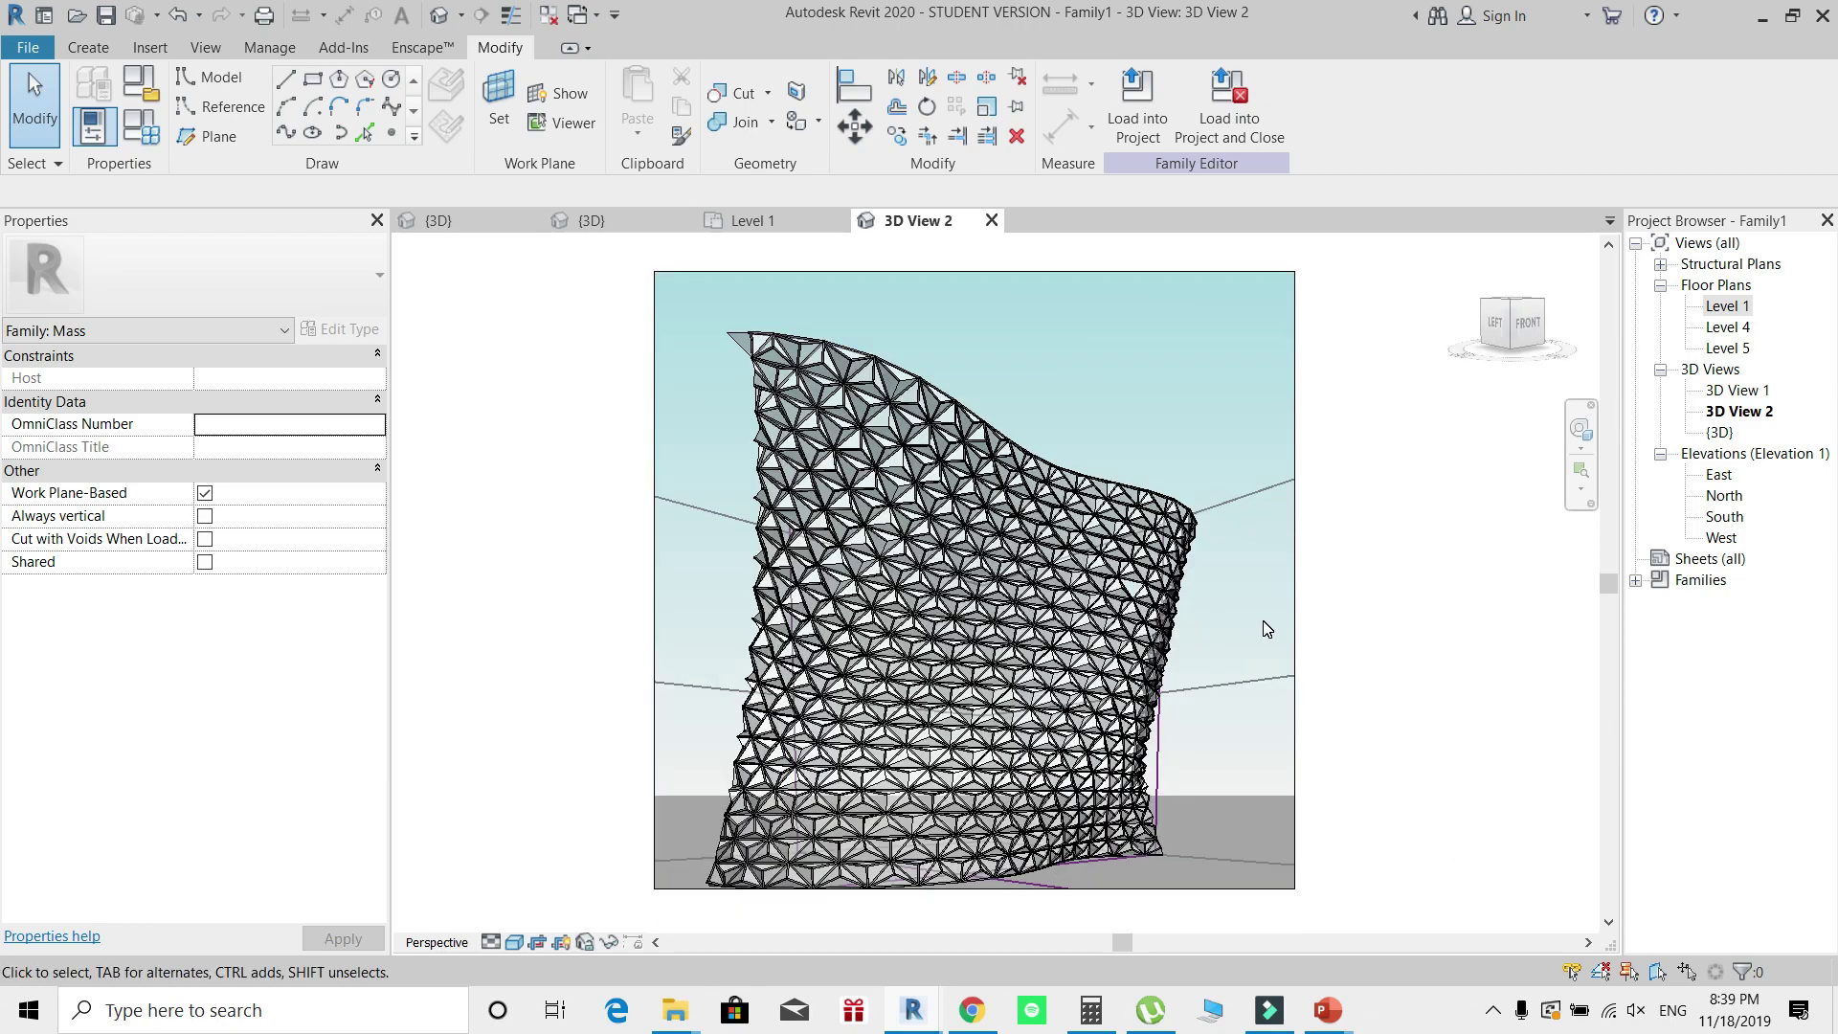